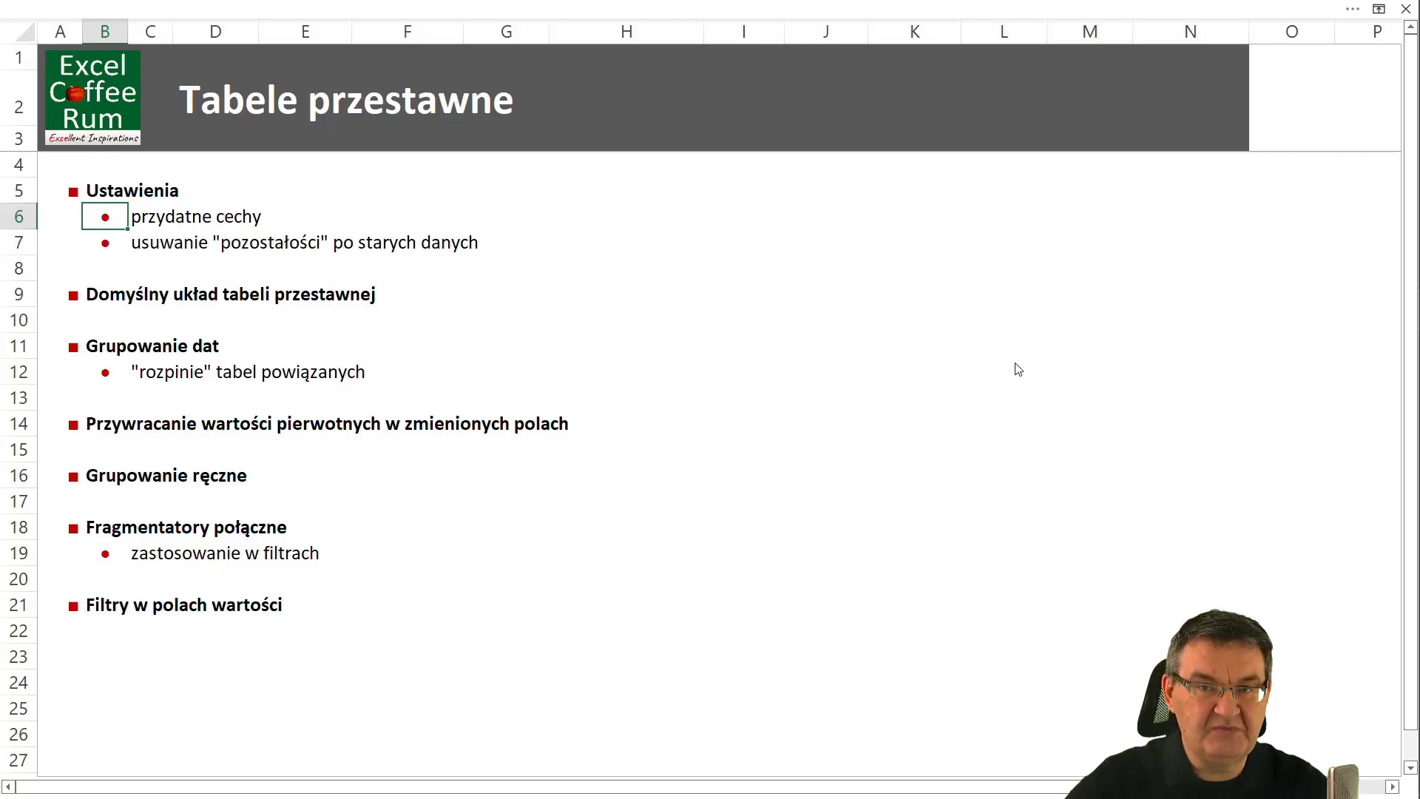
# - Step through the Ustawienia sub-points in the pivot-table topics list
pyautogui.press('Up')
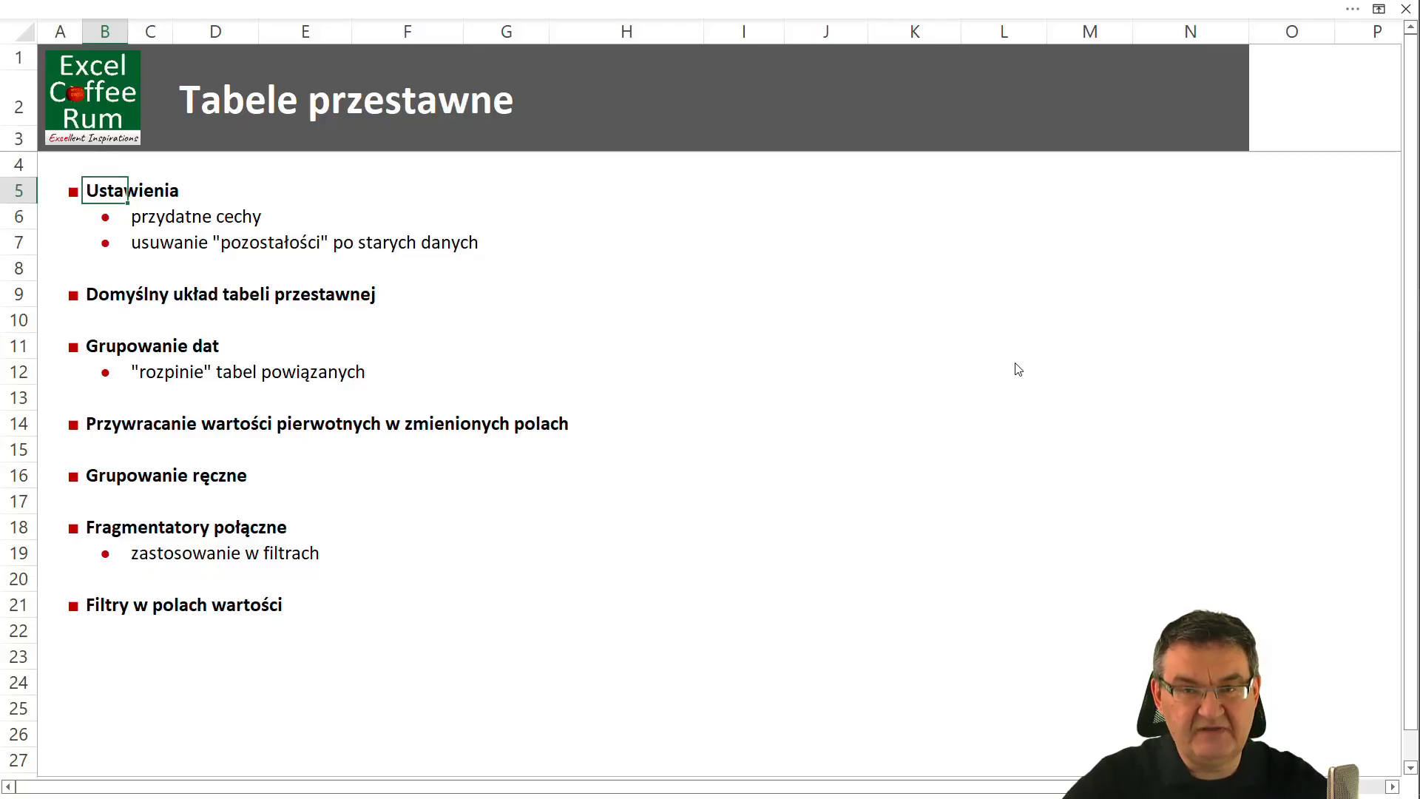
pyautogui.press('Down')
pyautogui.press('Right')
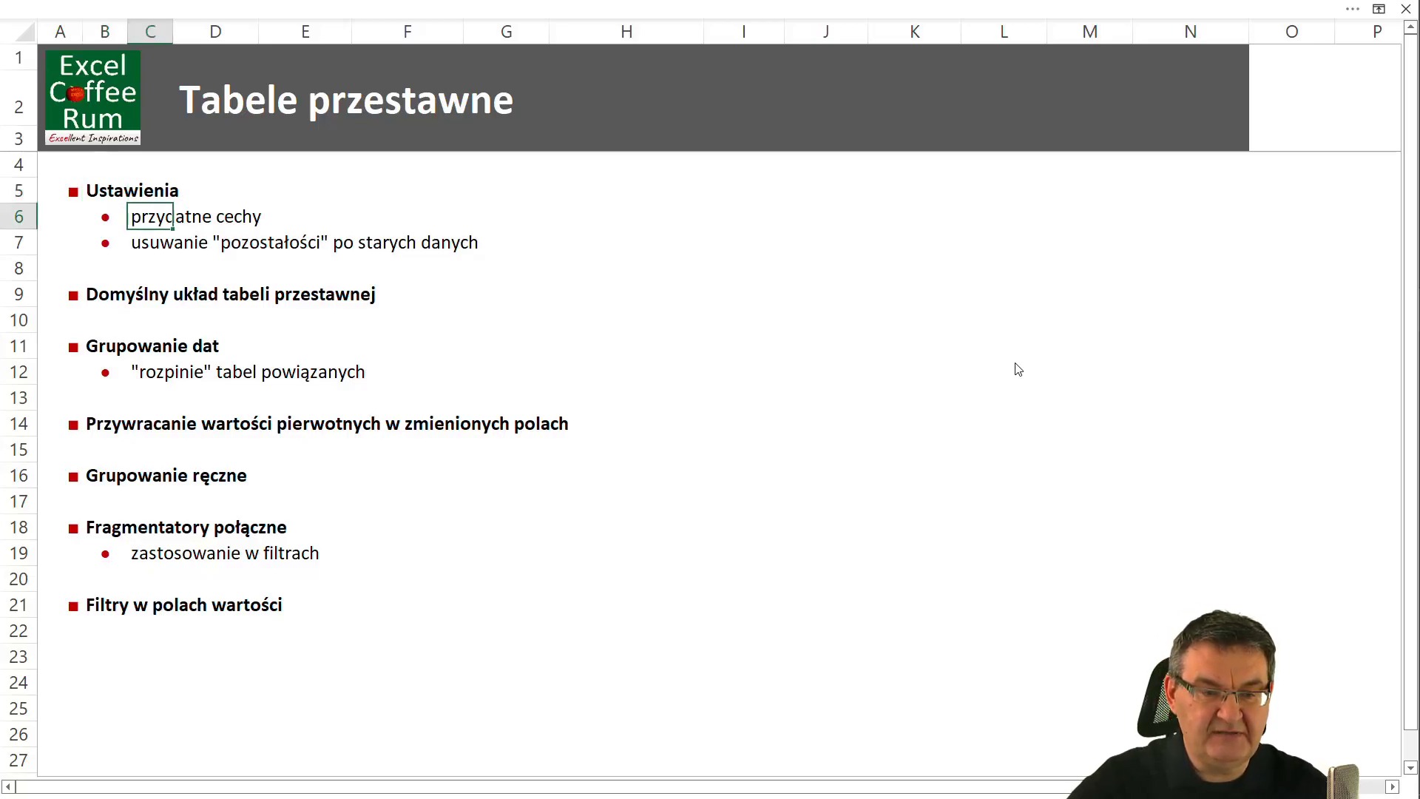
pyautogui.press('Down')
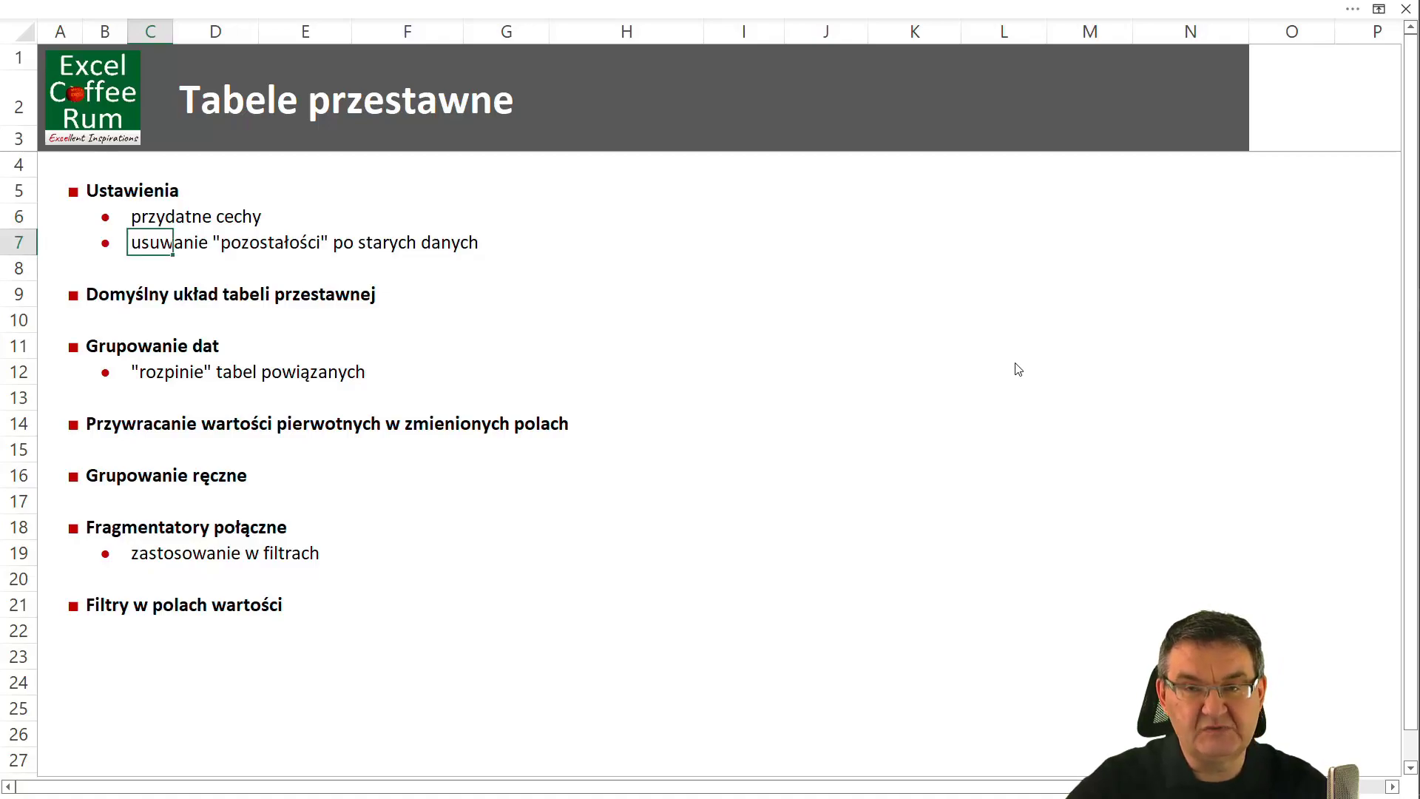
pyautogui.press('Down')
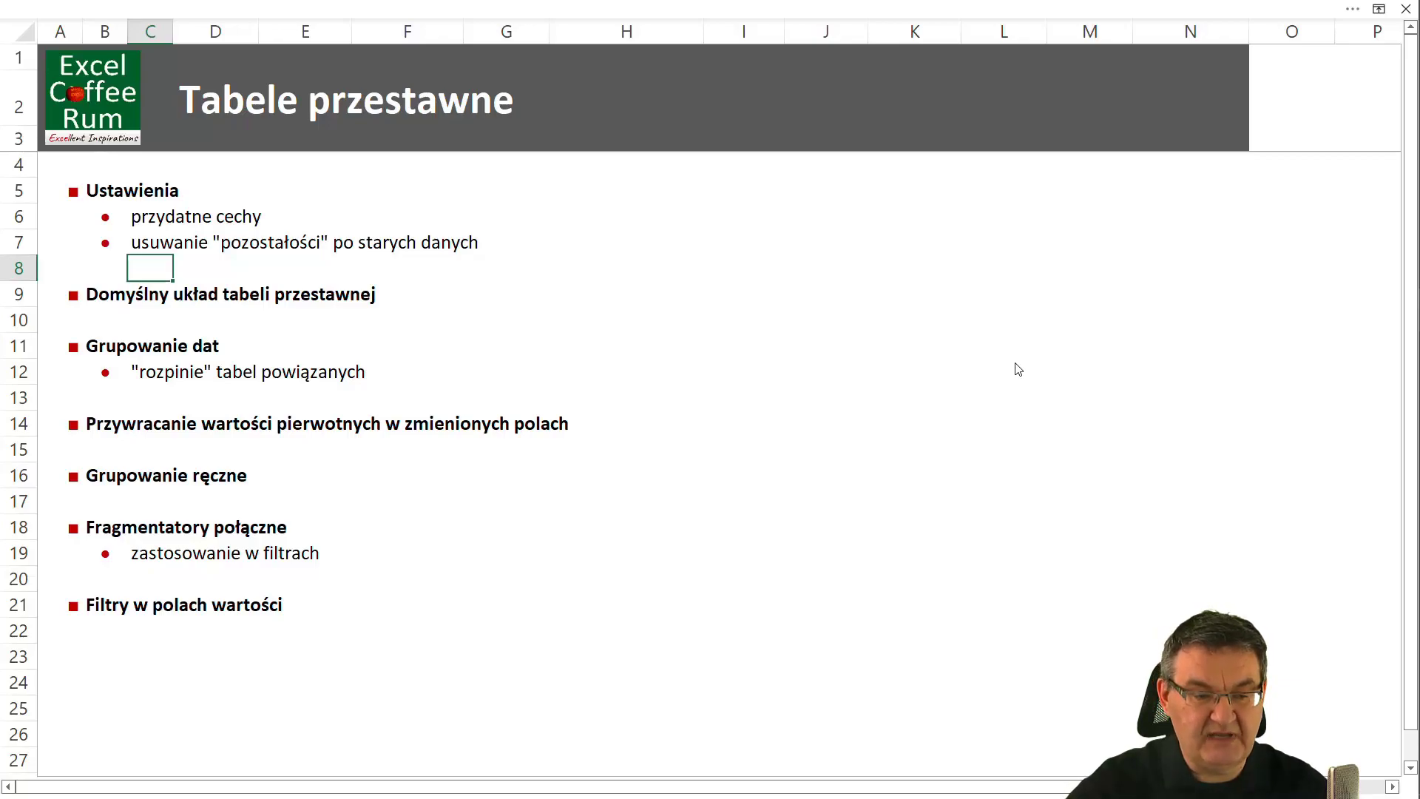
# - Move past the Grupowanie ręczne and Fragmentatory topics, then go to the Ustawienia pivot sheet
pyautogui.press('Down')
pyautogui.press('Down')
pyautogui.press('Down')
pyautogui.press('Down')
pyautogui.press('Down')
pyautogui.press('Left')
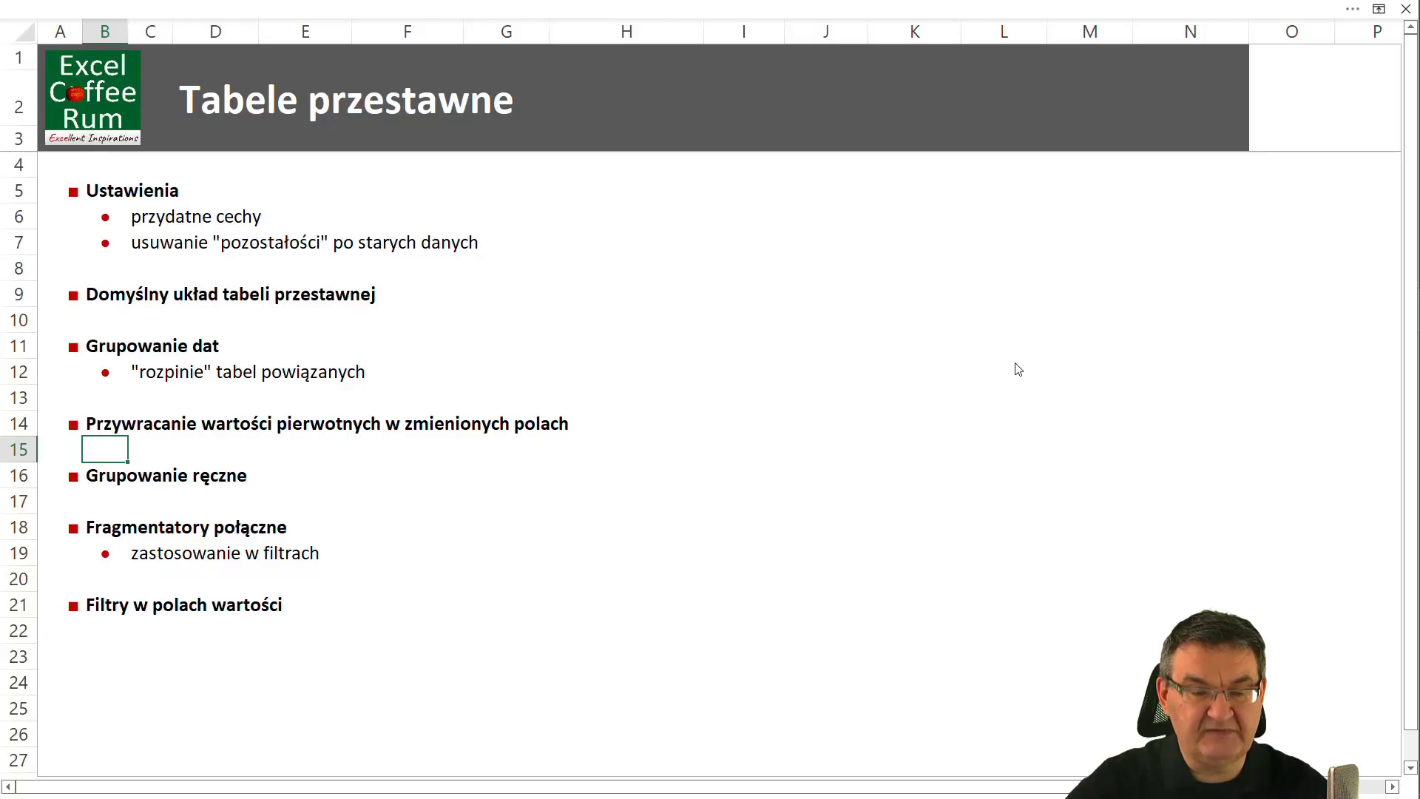
pyautogui.press('Down')
pyautogui.press('Left')
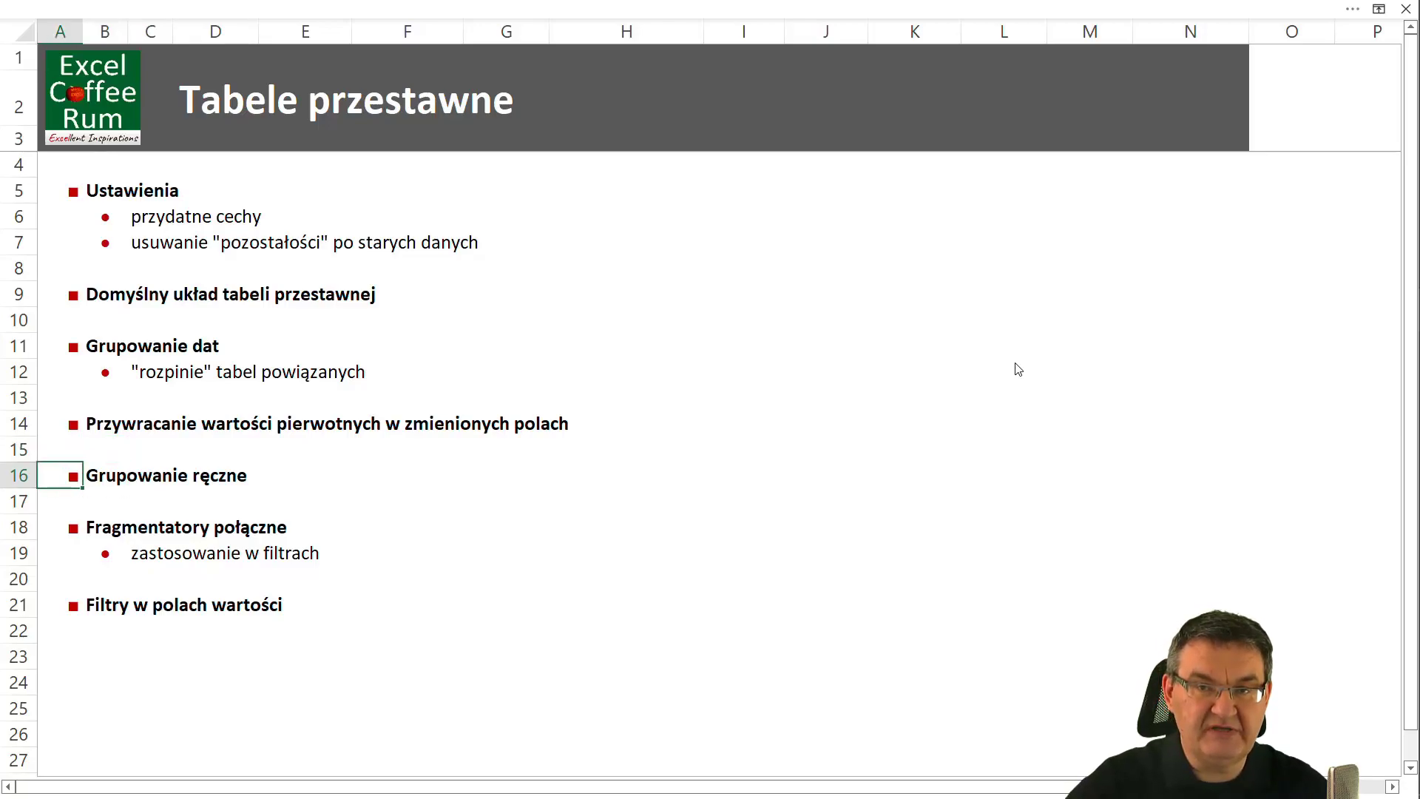
pyautogui.press('Down')
pyautogui.press('Down')
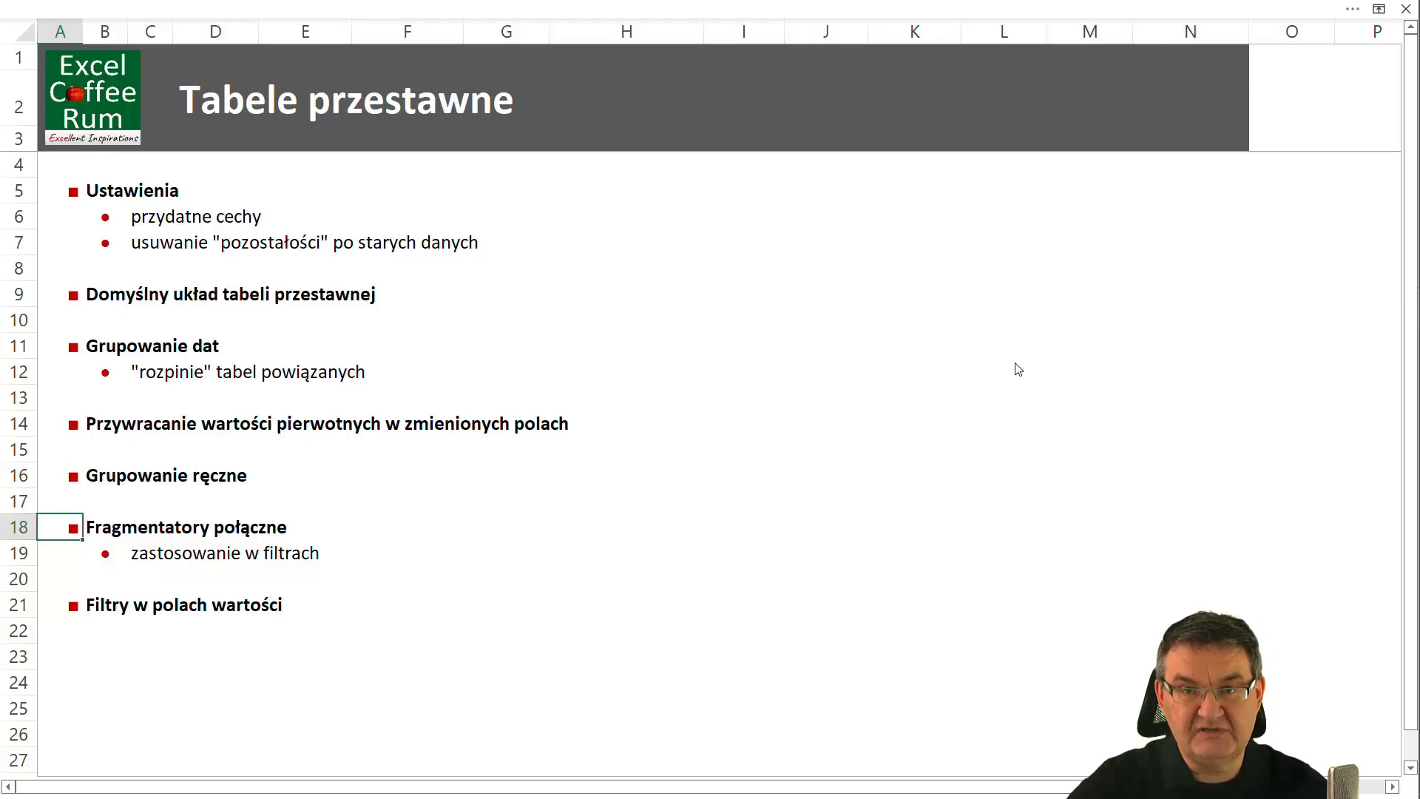
pyautogui.press('Up')
pyautogui.press('Up')
pyautogui.press('Up')
pyautogui.press('Up')
pyautogui.press('Up')
pyautogui.press('Up')
pyautogui.press('Up')
pyautogui.press('Down')
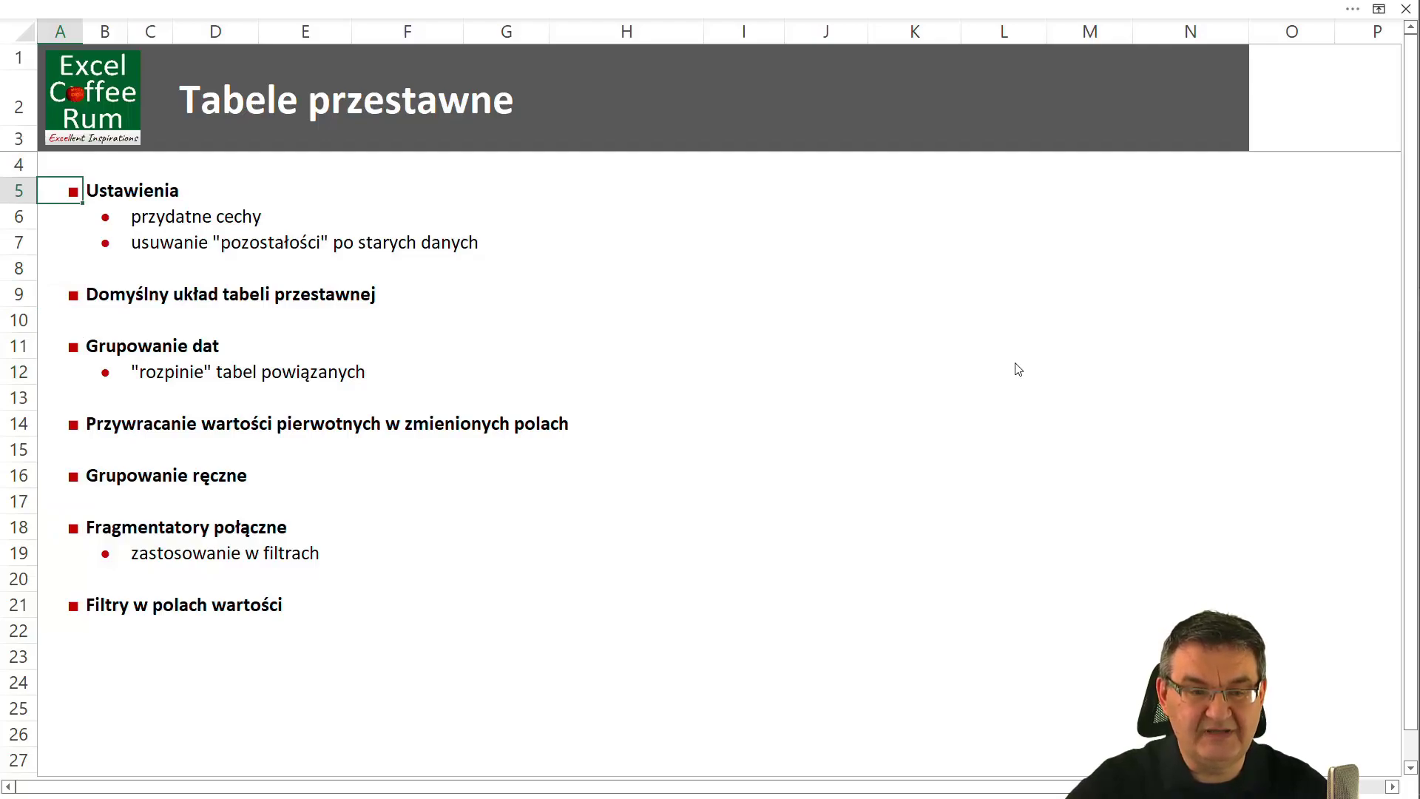
pyautogui.hotkey('ctrl', 'pagedown')
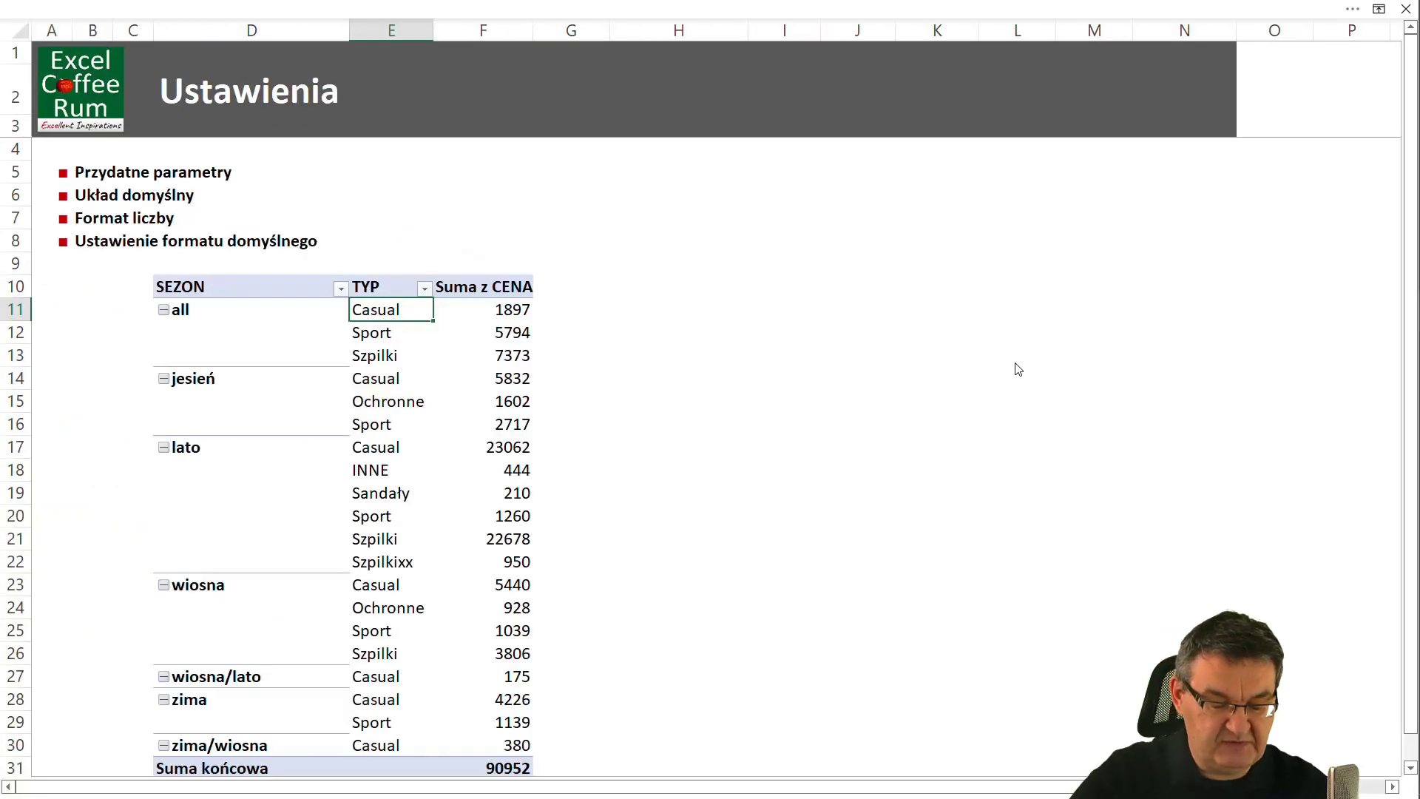
# - Bring back the ribbon and the sheet tab bar, then select a pivot value
pyautogui.hotkey('ctrl', 'shift', 'F1')
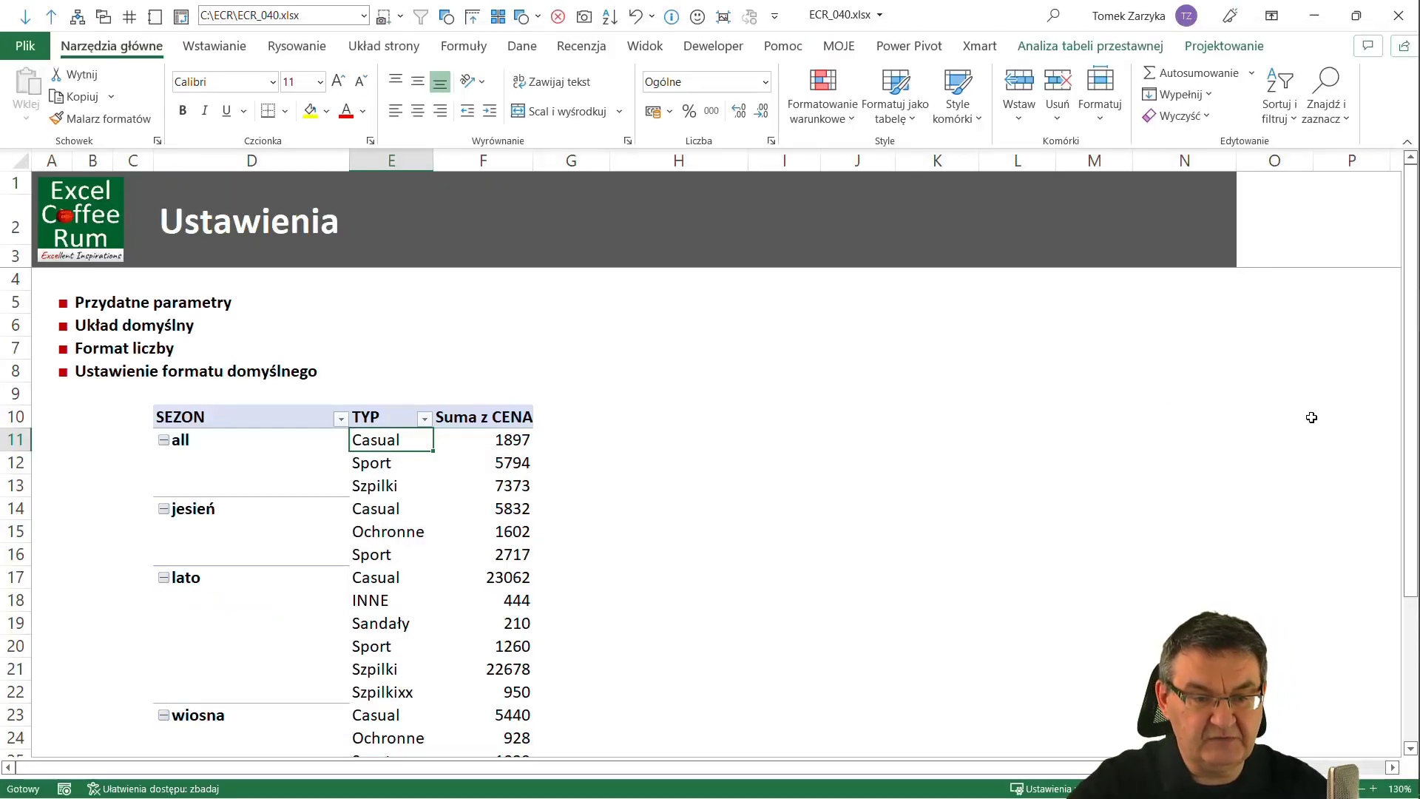
pyautogui.click(413, 337)
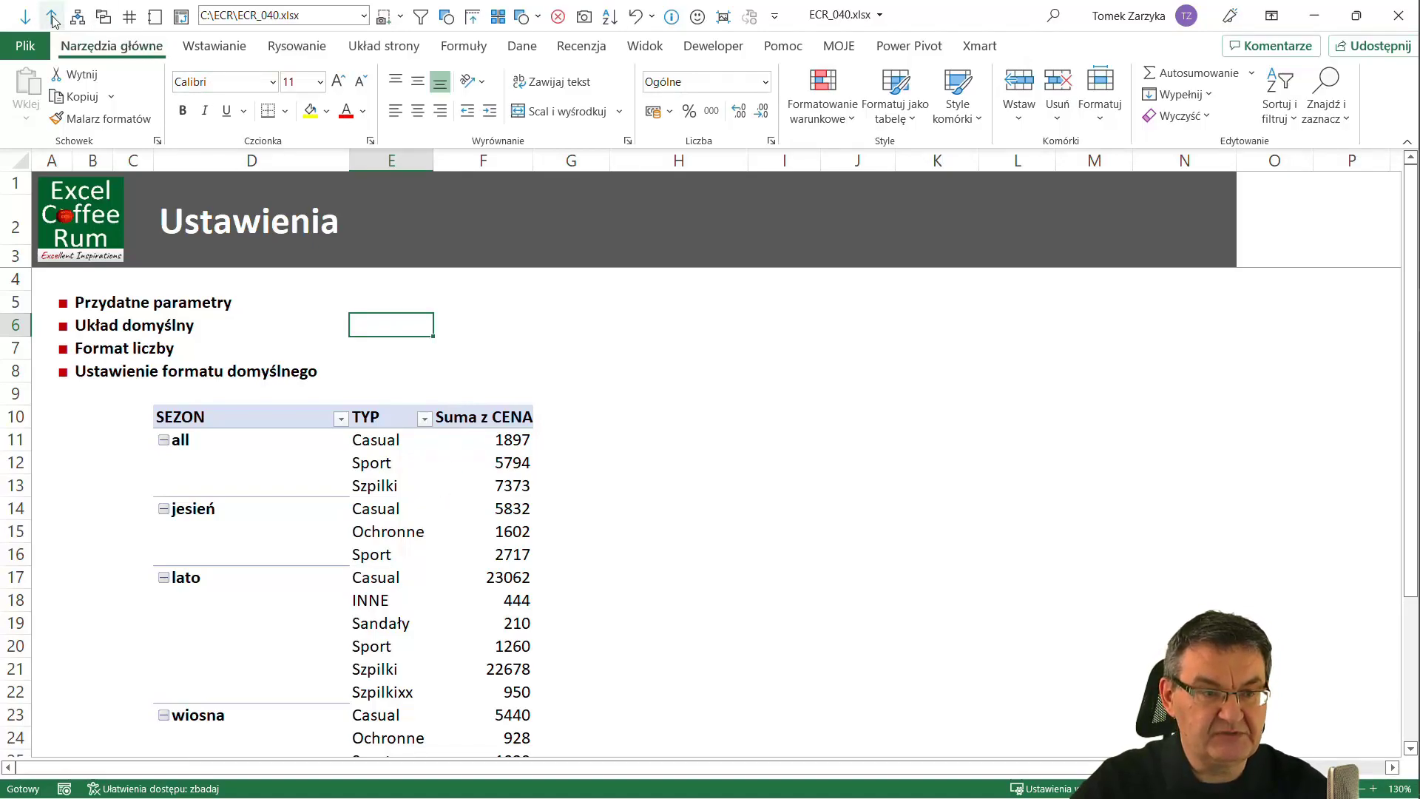
pyautogui.click(25, 15)
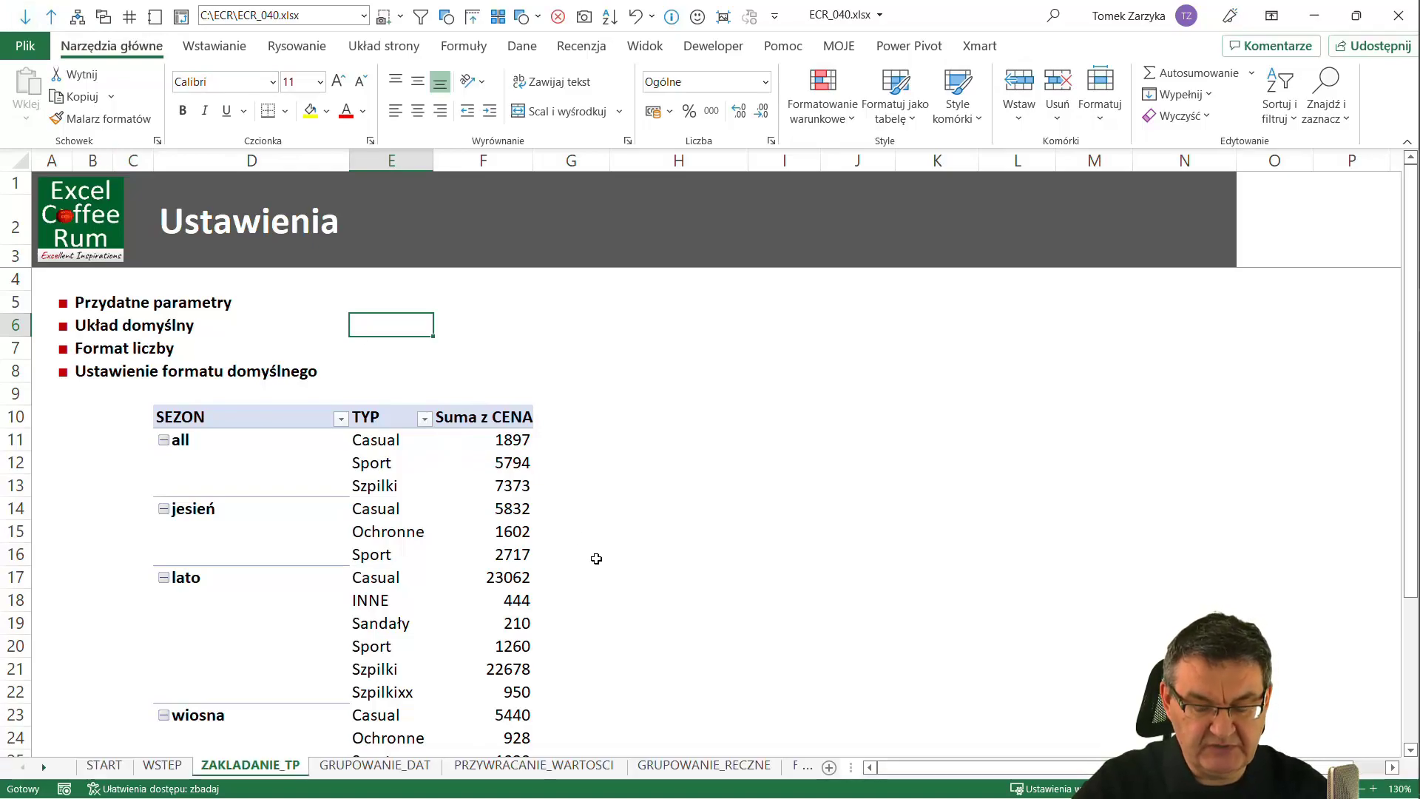
pyautogui.click(497, 549)
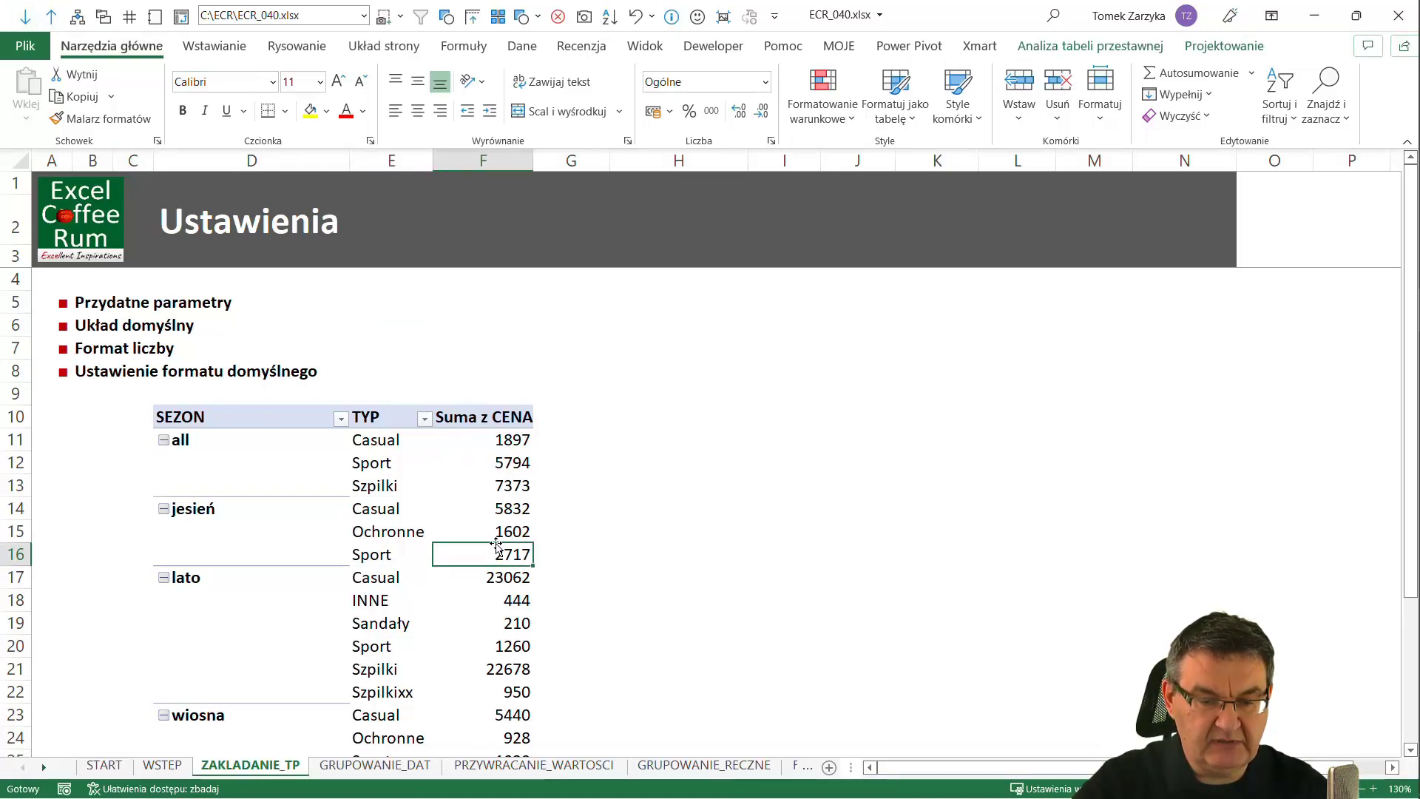
# - Scroll the sheet tabs to view bBUTY, then return to ZAKLADANIE_TP and select H10
pyautogui.click(46, 769)
pyautogui.click(46, 769)
pyautogui.click(45, 769)
pyautogui.click(46, 769)
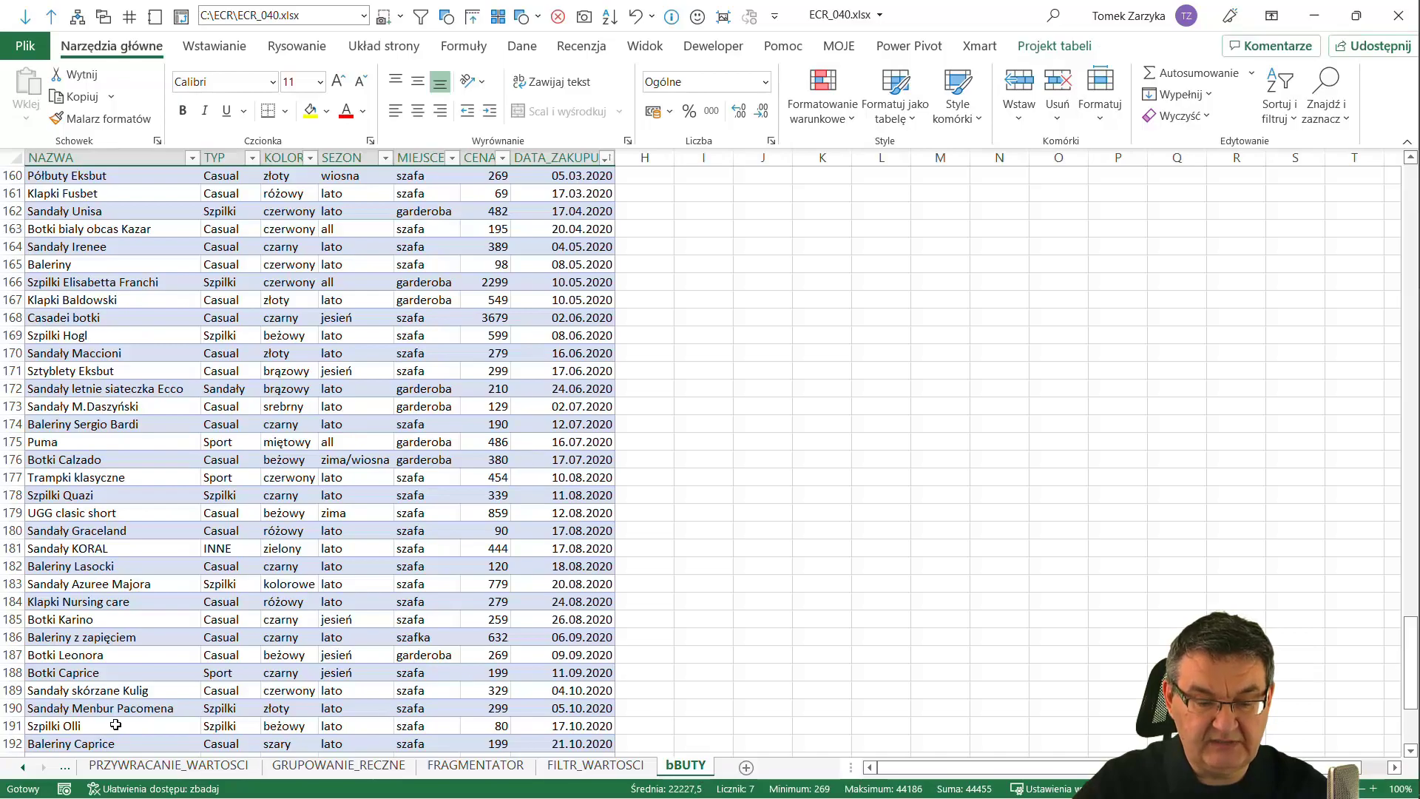
pyautogui.click(22, 769)
pyautogui.click(22, 769)
pyautogui.click(22, 769)
pyautogui.click(22, 769)
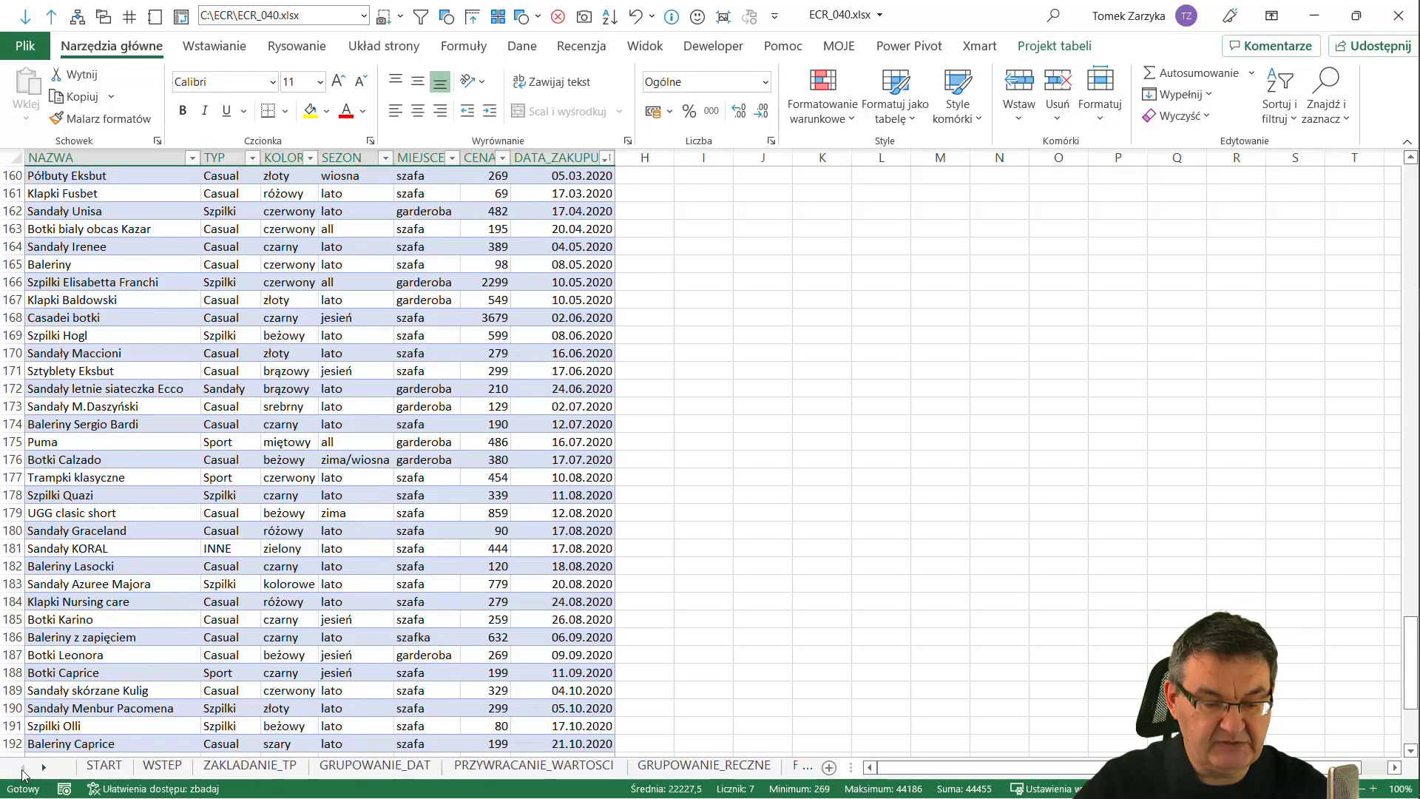
pyautogui.click(246, 766)
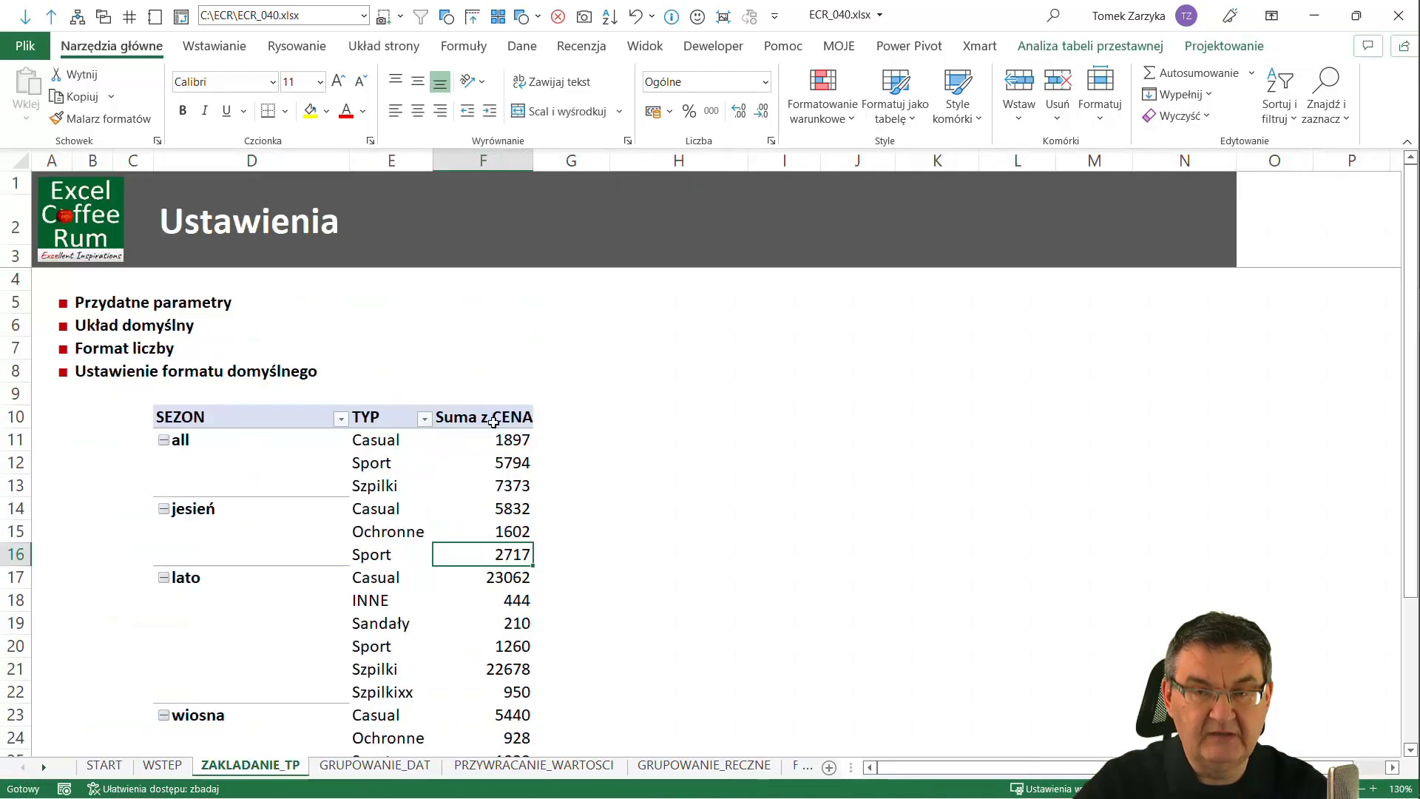
pyautogui.click(673, 425)
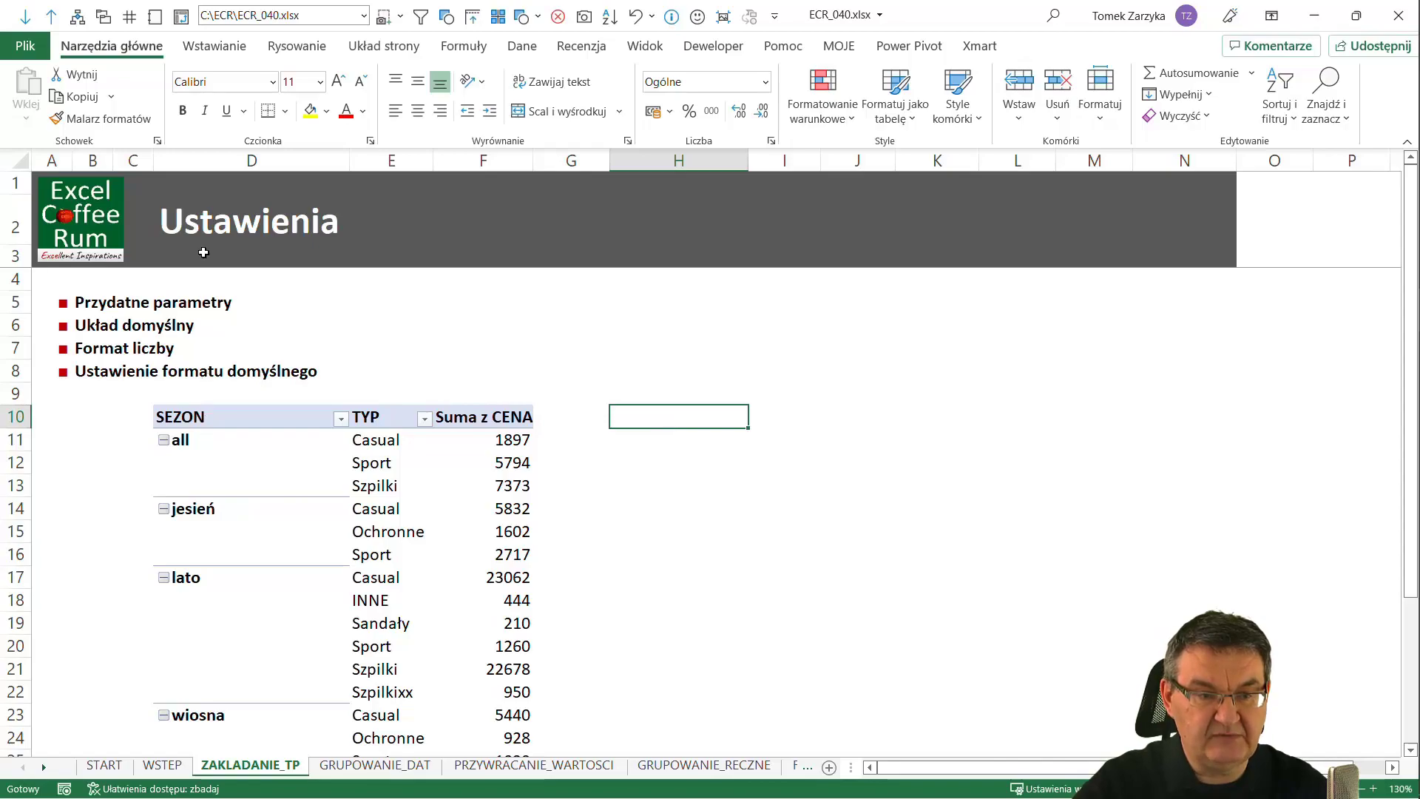
# - Insert a pivot table from table tbBUTY at cell H10
pyautogui.click(218, 47)
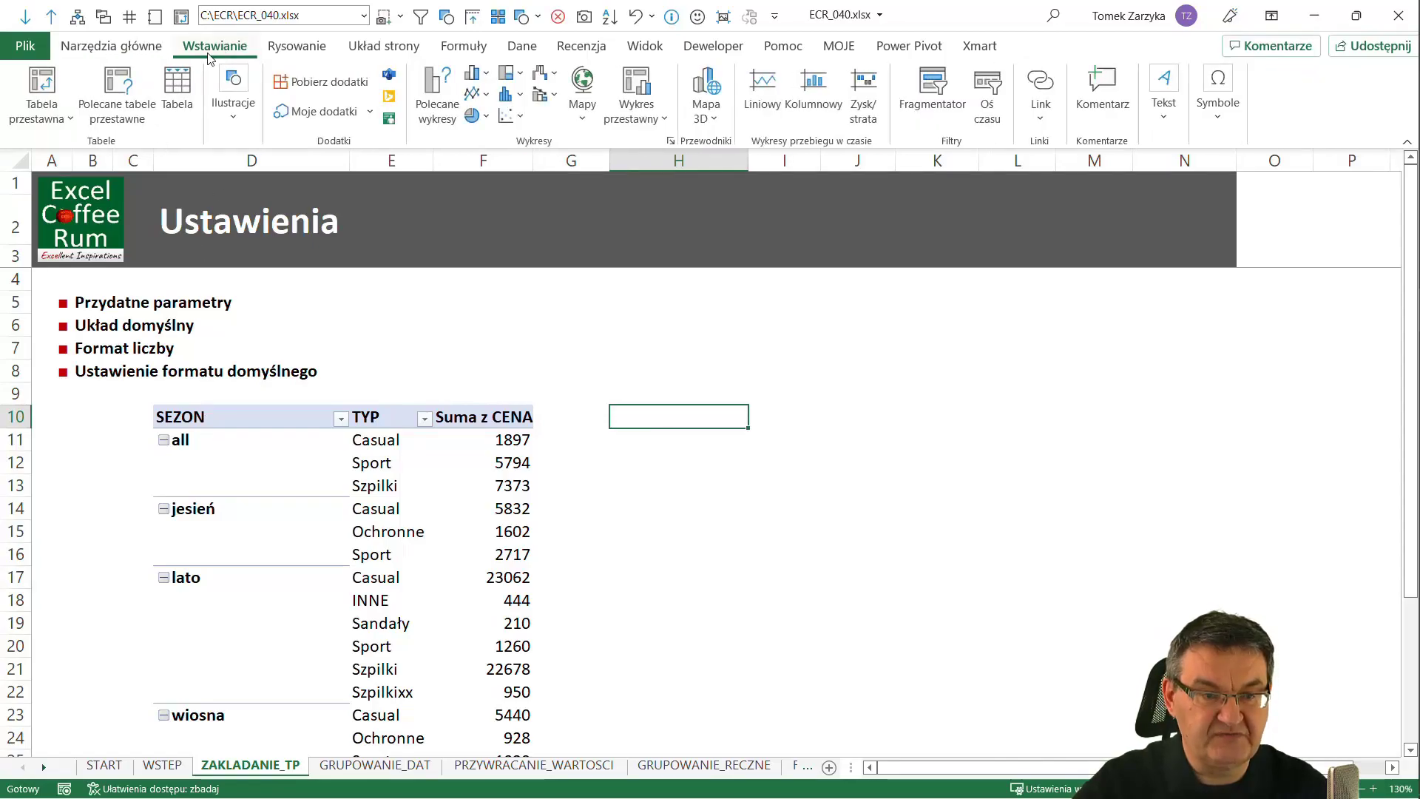
pyautogui.click(44, 112)
pyautogui.press('Down')
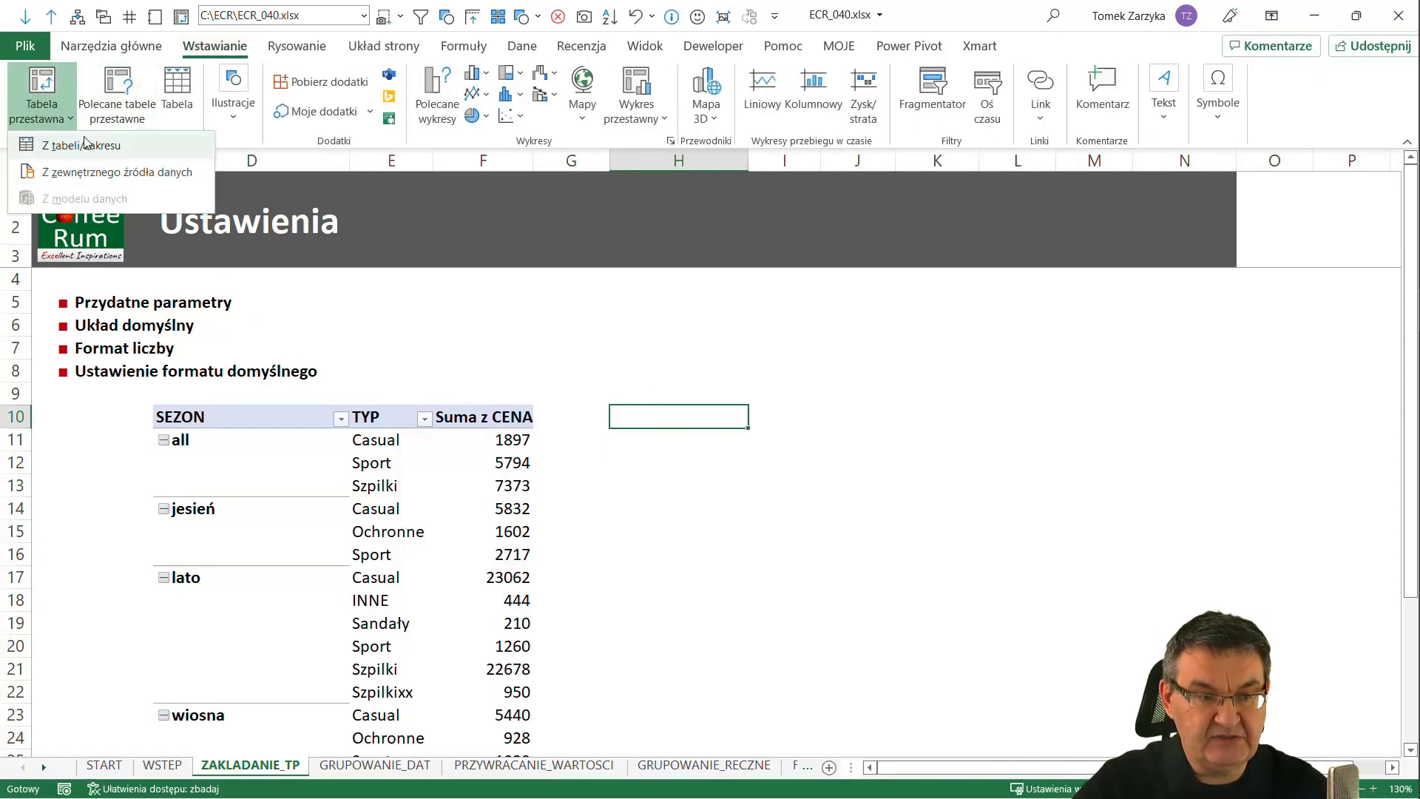
pyautogui.press('Return')
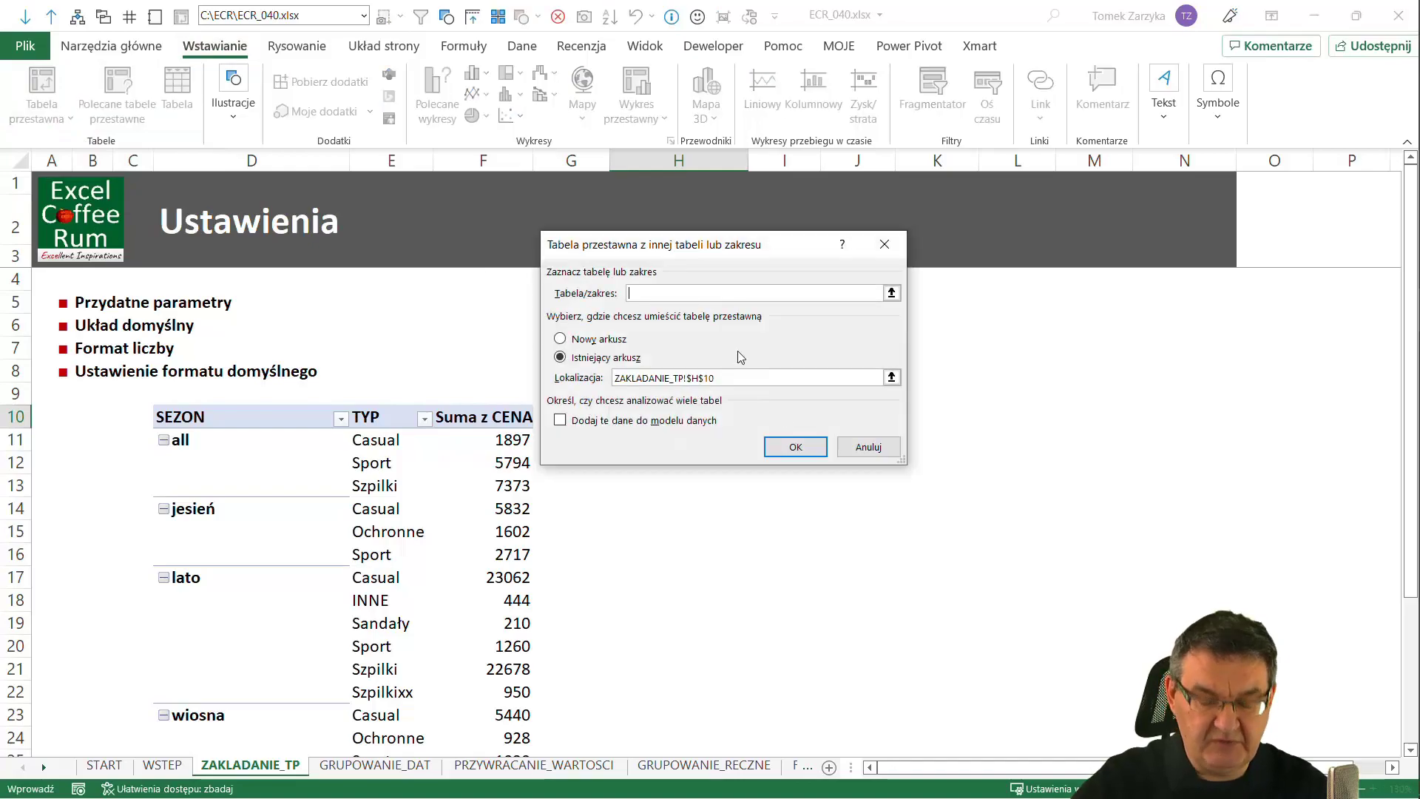
pyautogui.write('tbBUTY')
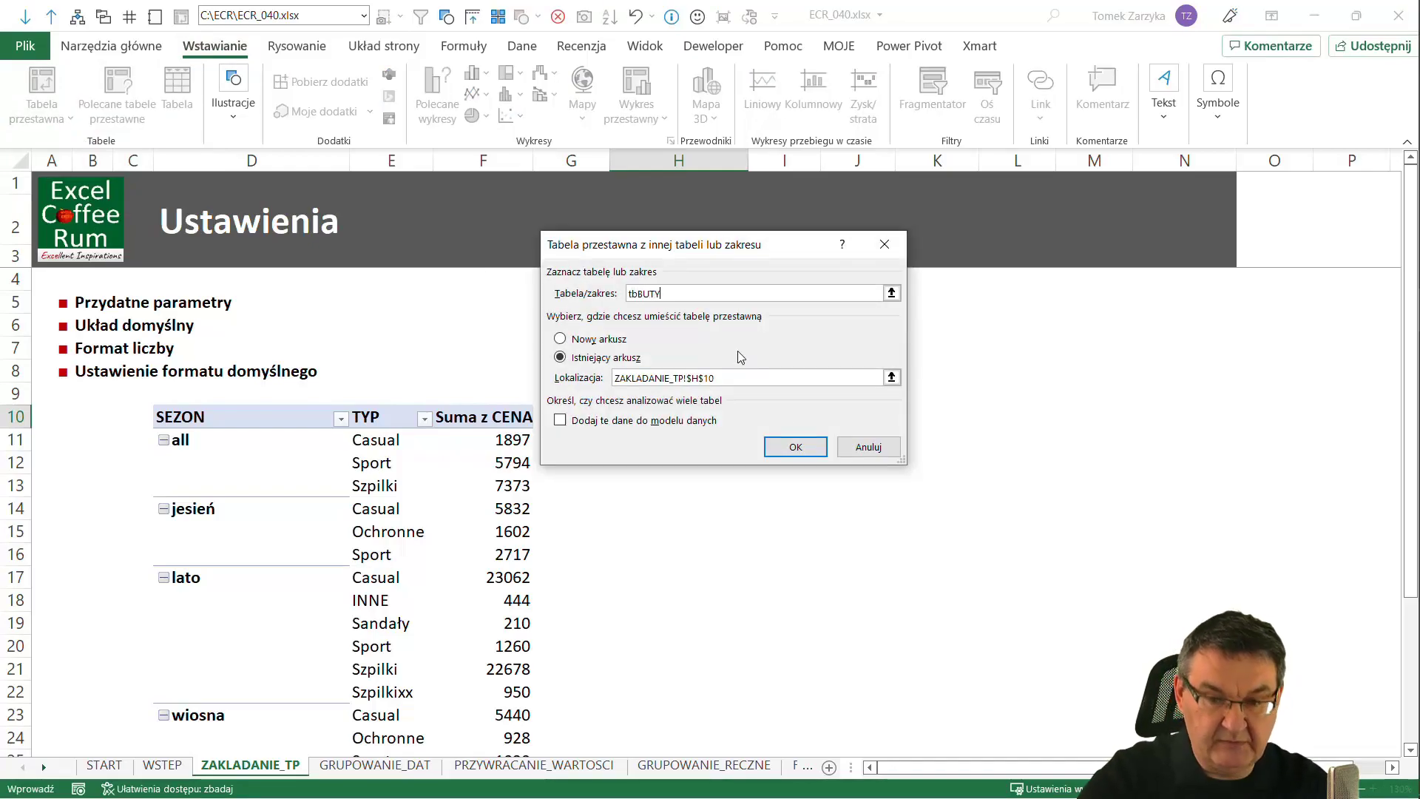
pyautogui.press('Return')
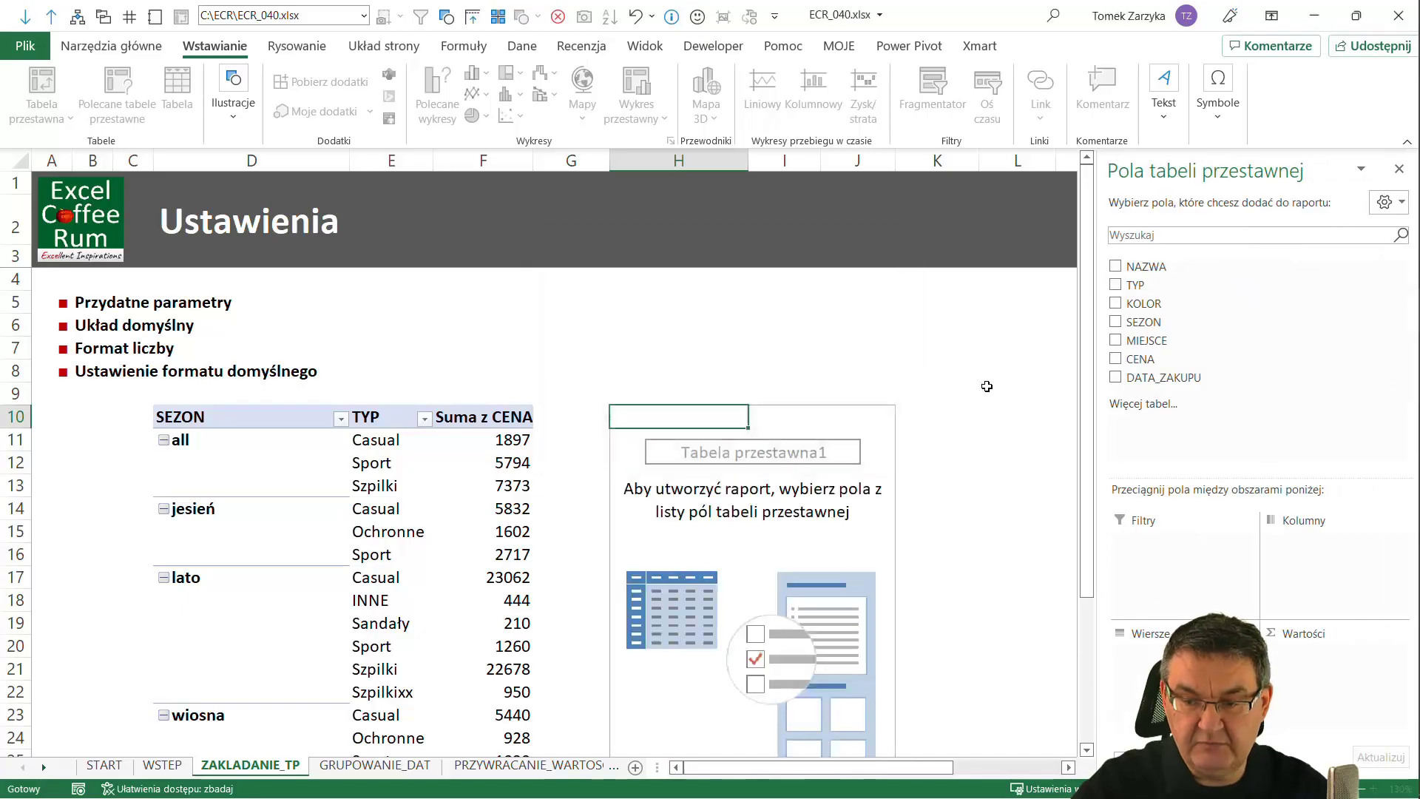
# - Add NAZWA and KOLOR as row fields, then hide the PivotTable Fields pane
pyautogui.click(1115, 266)
pyautogui.click(1115, 303)
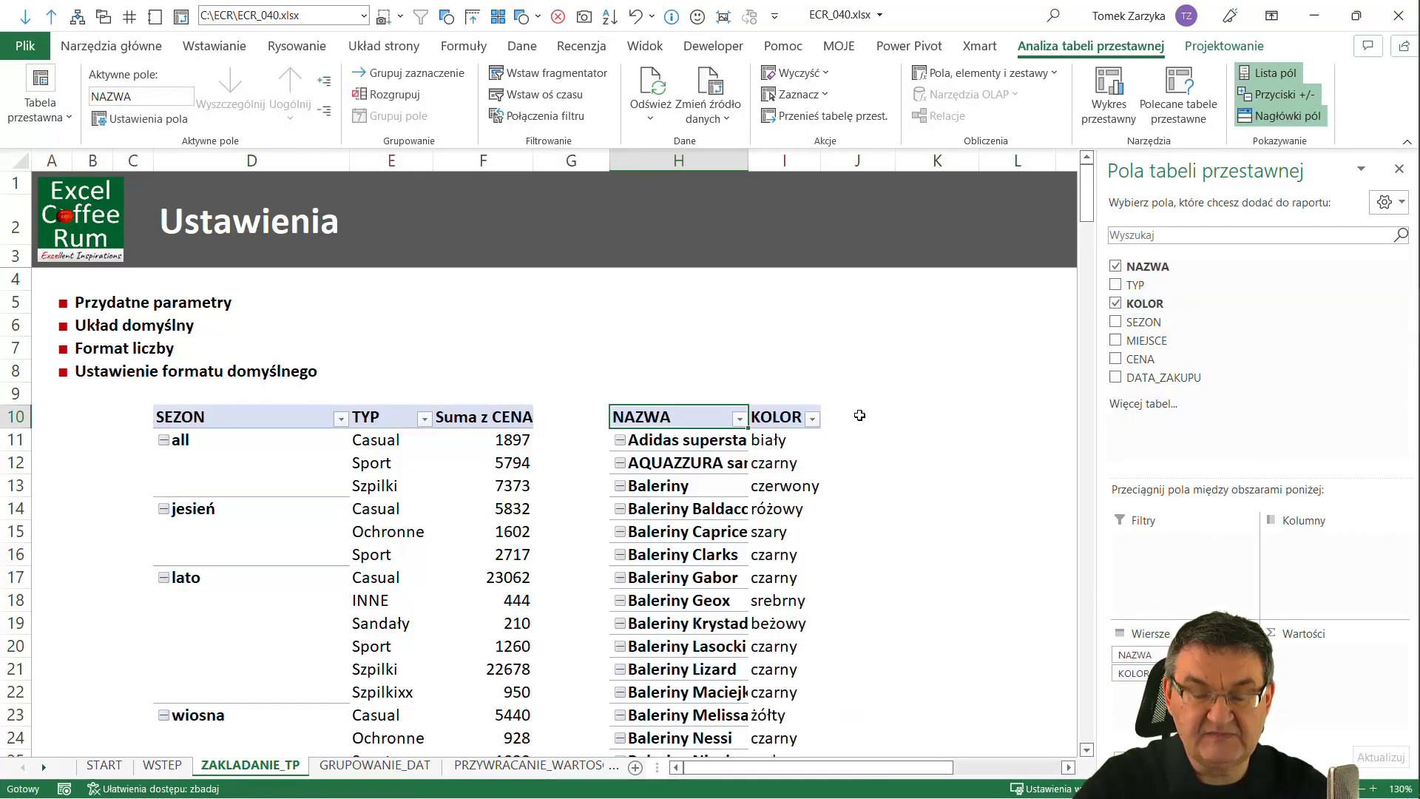
pyautogui.click(1029, 321)
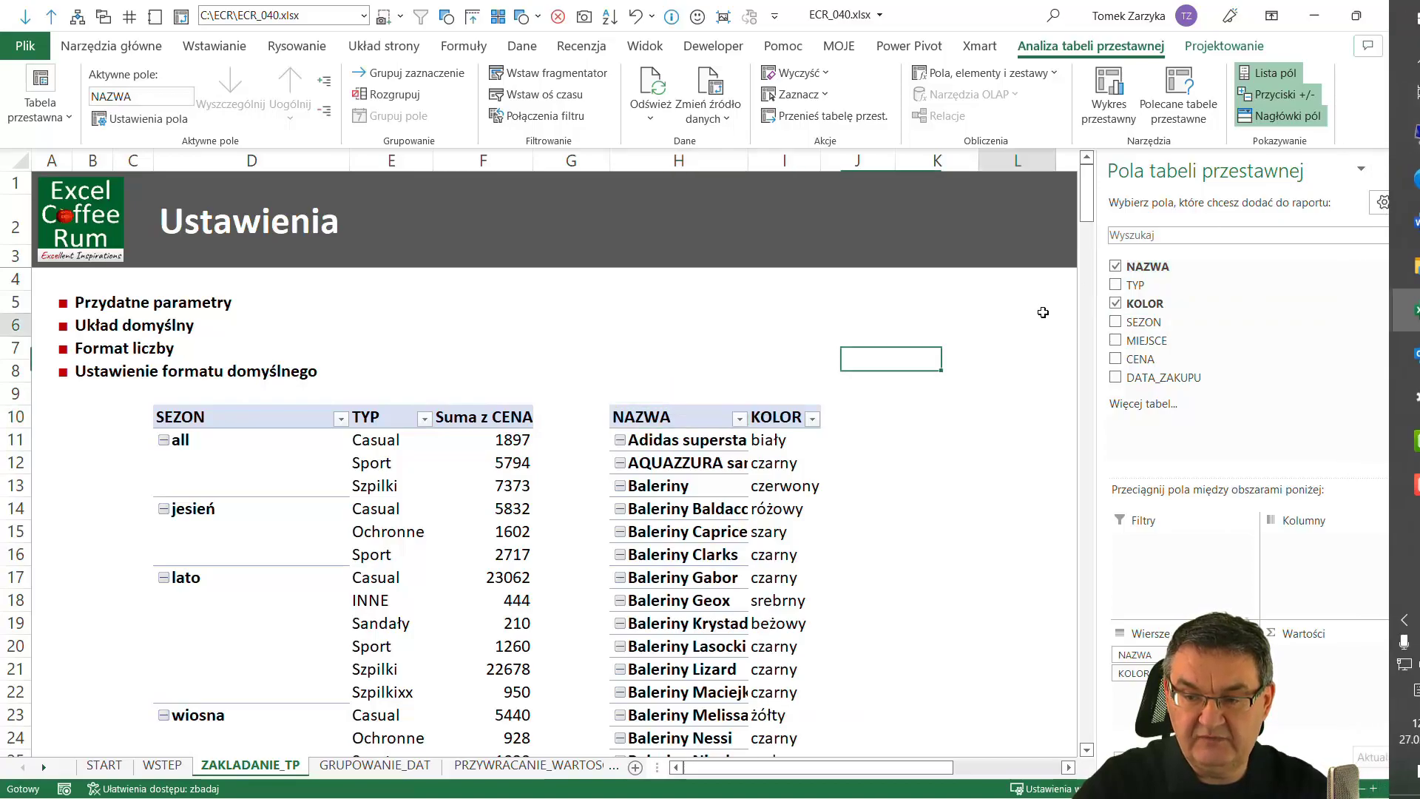
pyautogui.click(694, 431)
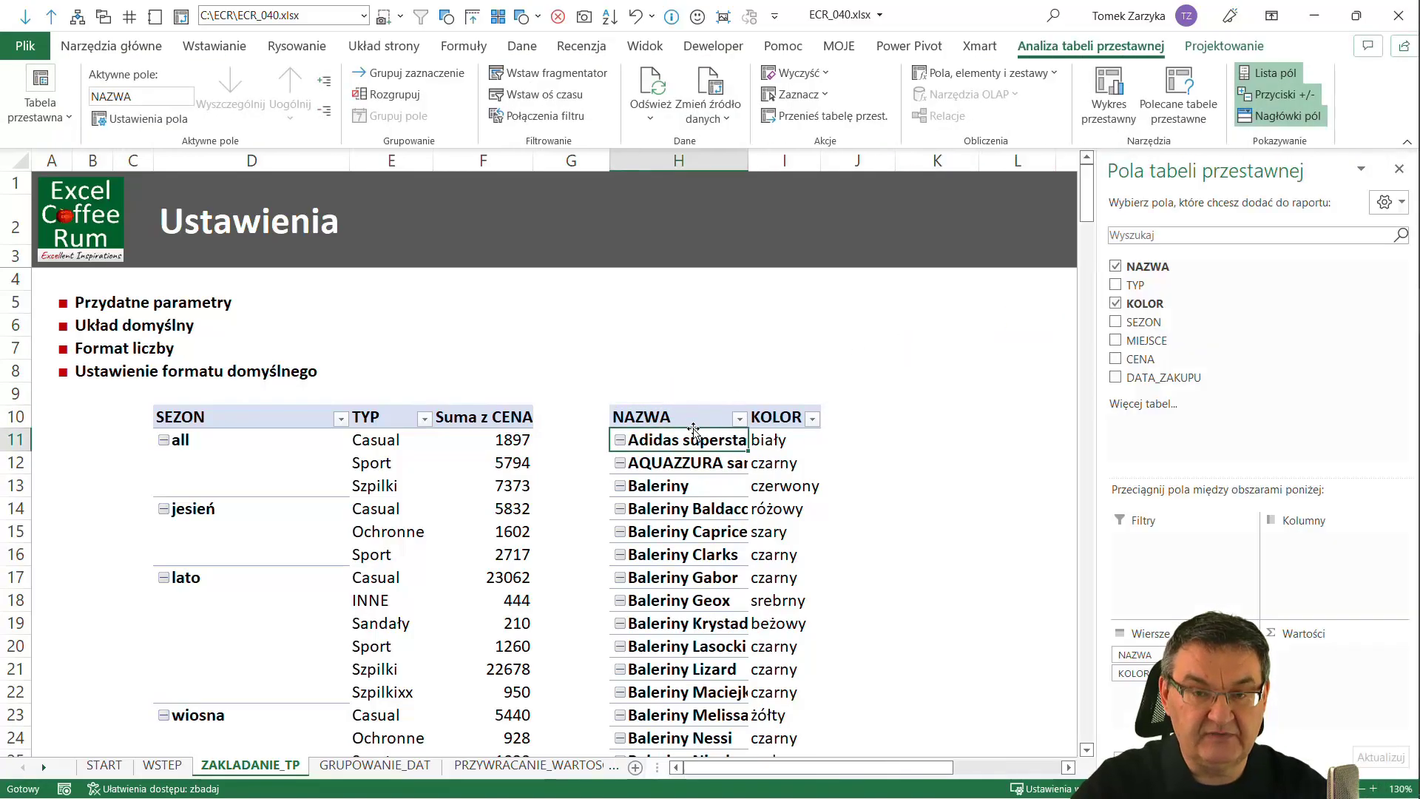
pyautogui.click(1398, 169)
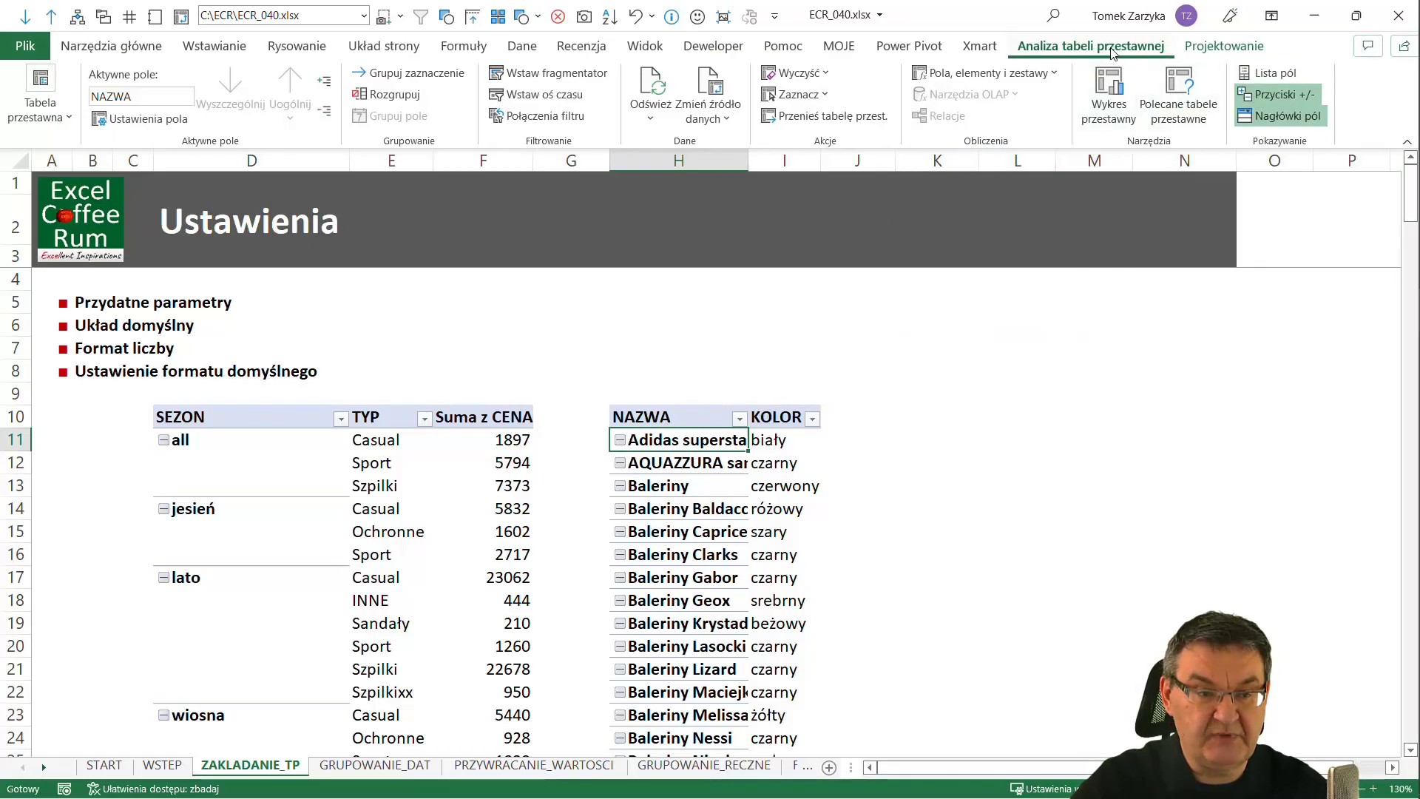
# - Try outline form, then set the NAZWA/KOLOR pivot's report layout to compact form
pyautogui.click(1224, 46)
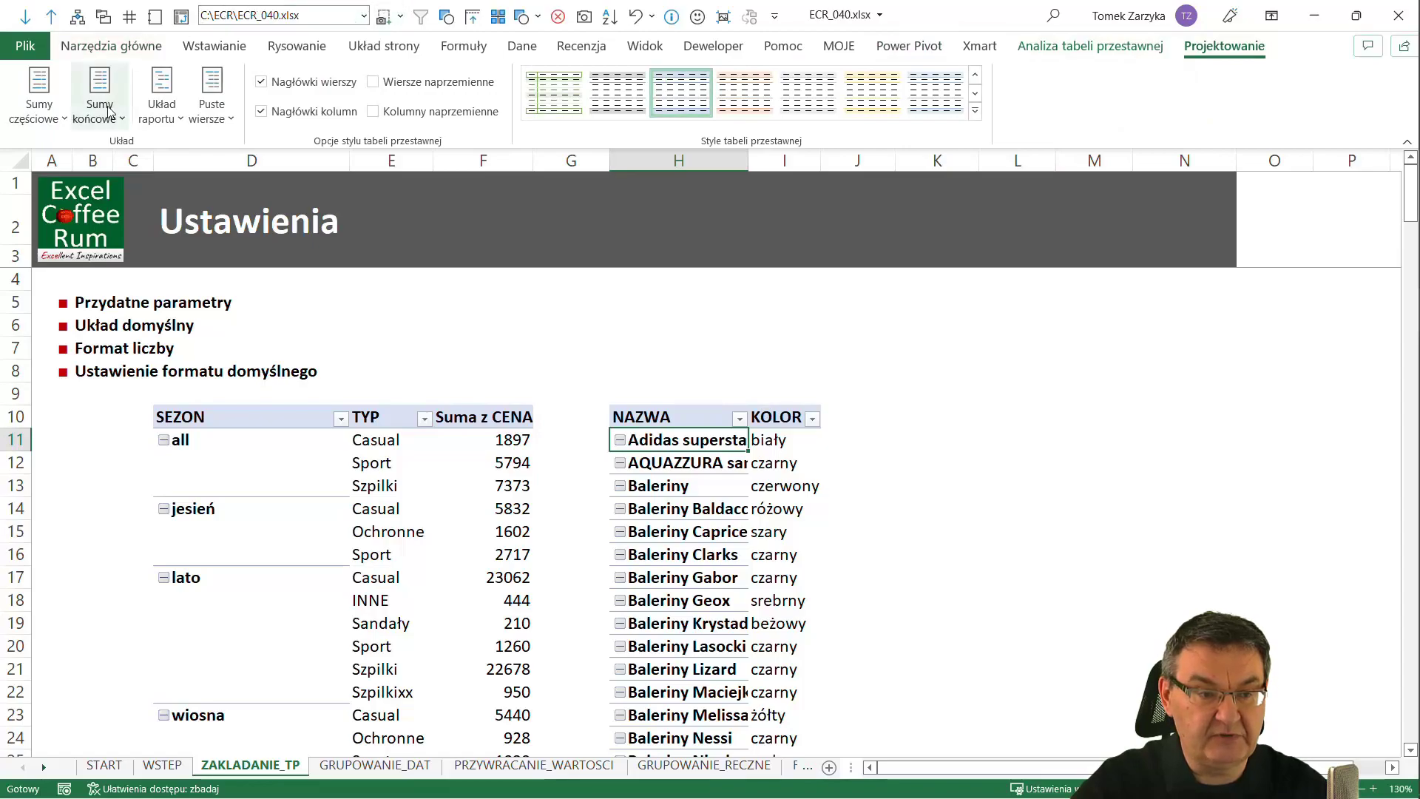
pyautogui.click(162, 111)
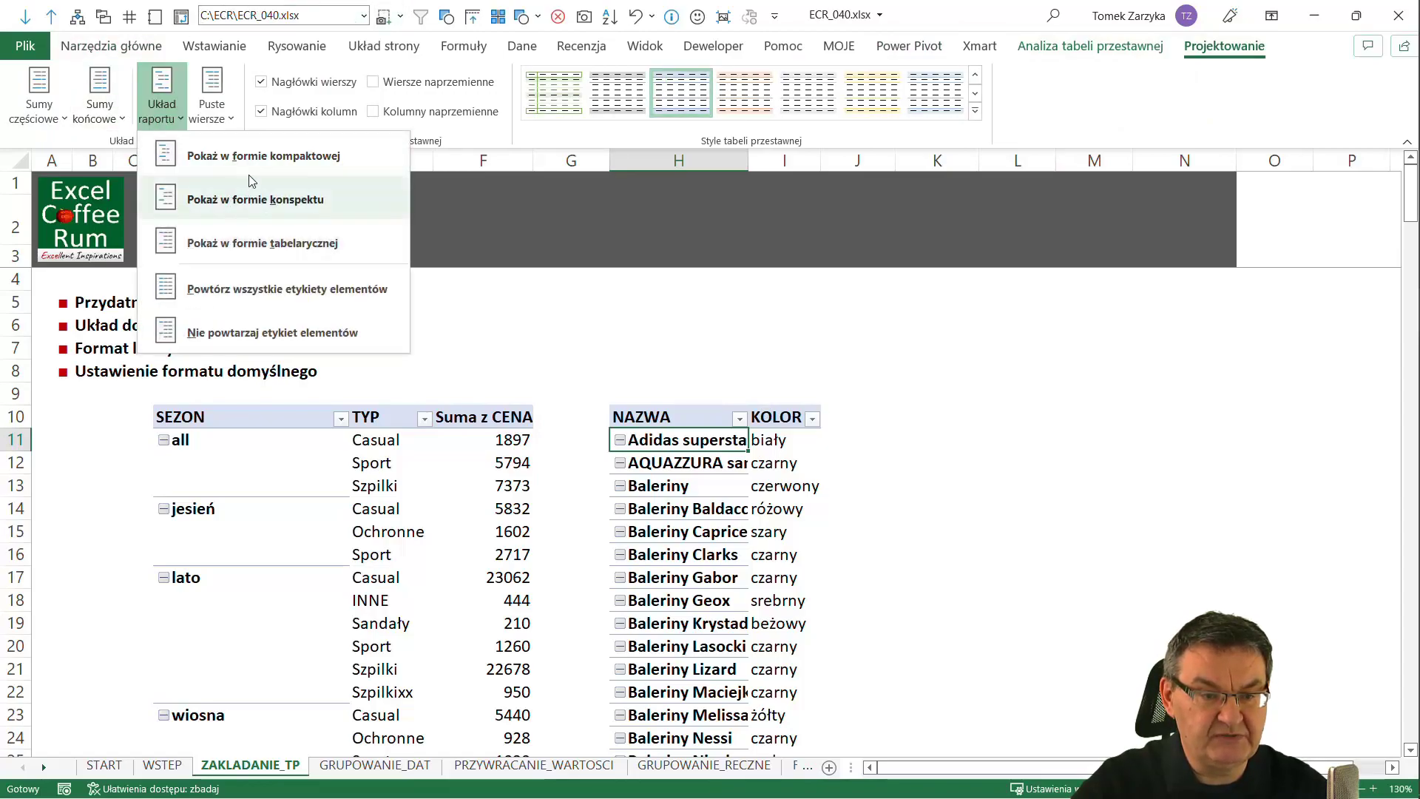
pyautogui.click(256, 207)
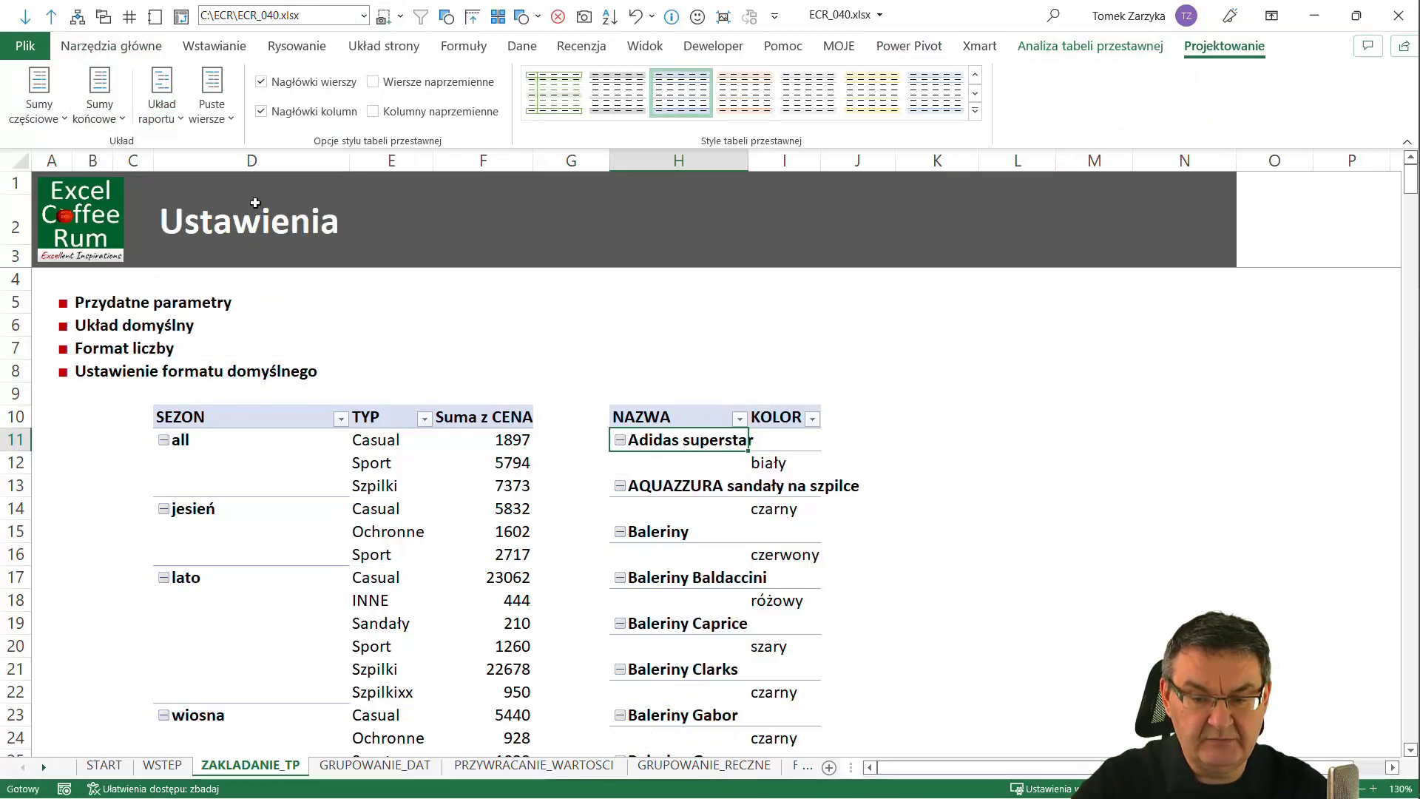
pyautogui.click(170, 111)
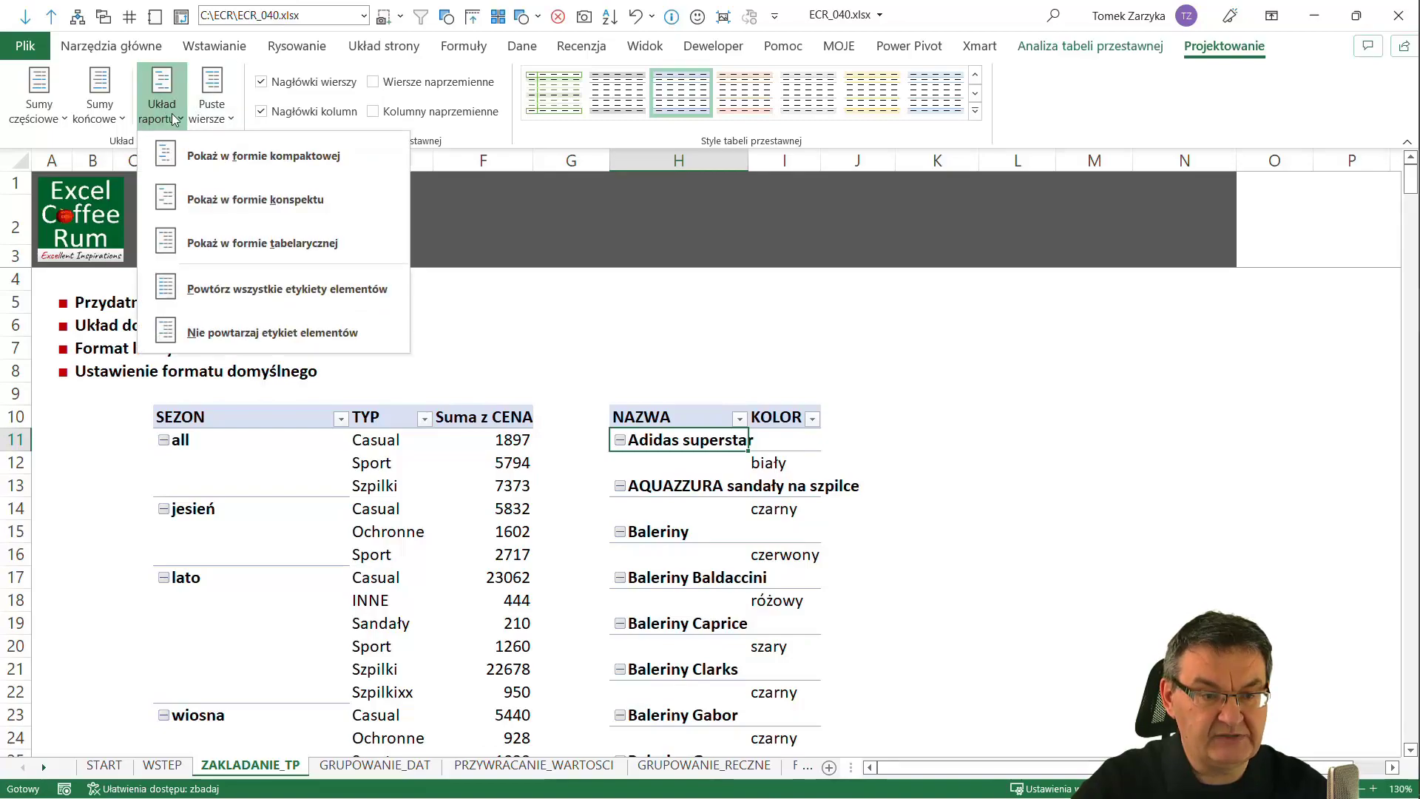
pyautogui.click(195, 159)
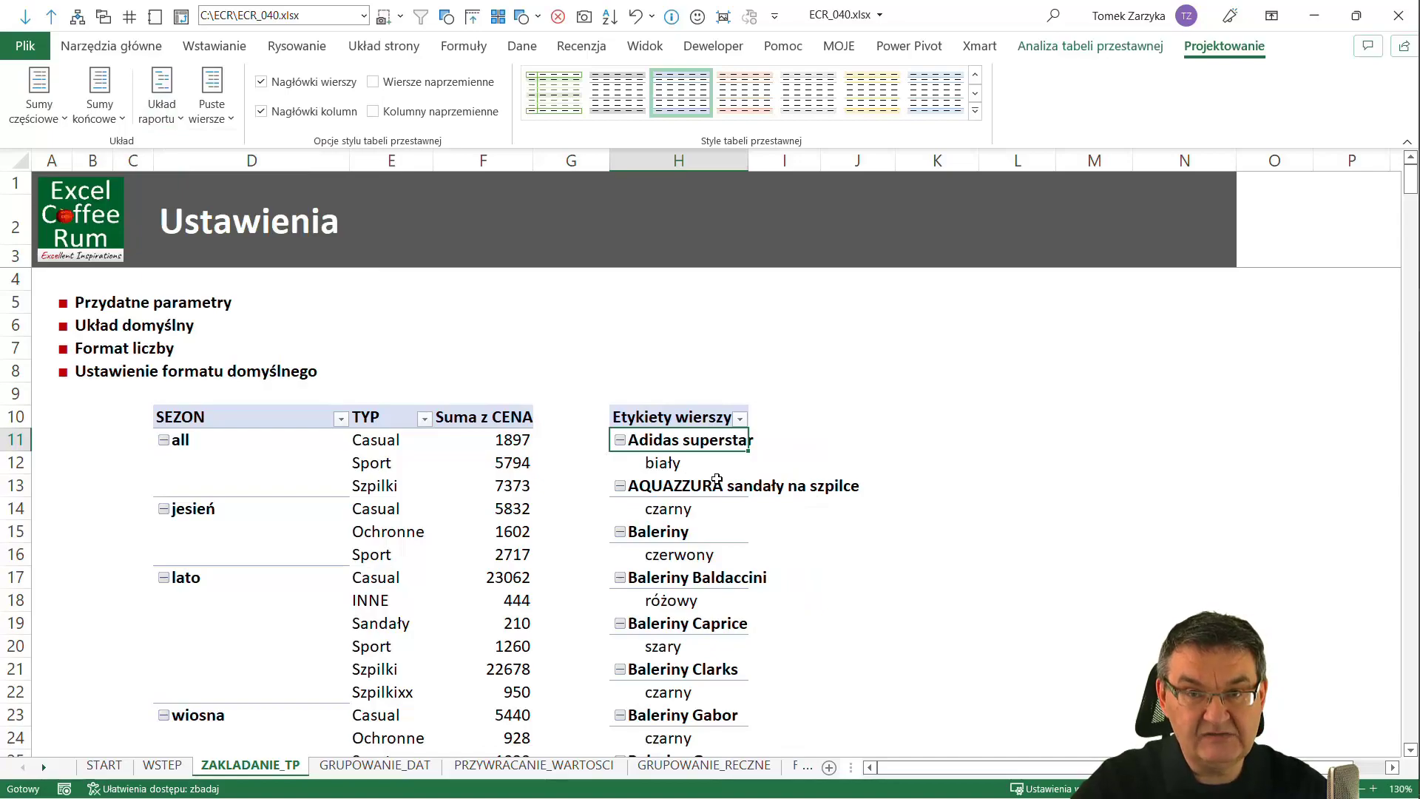
pyautogui.click(387, 462)
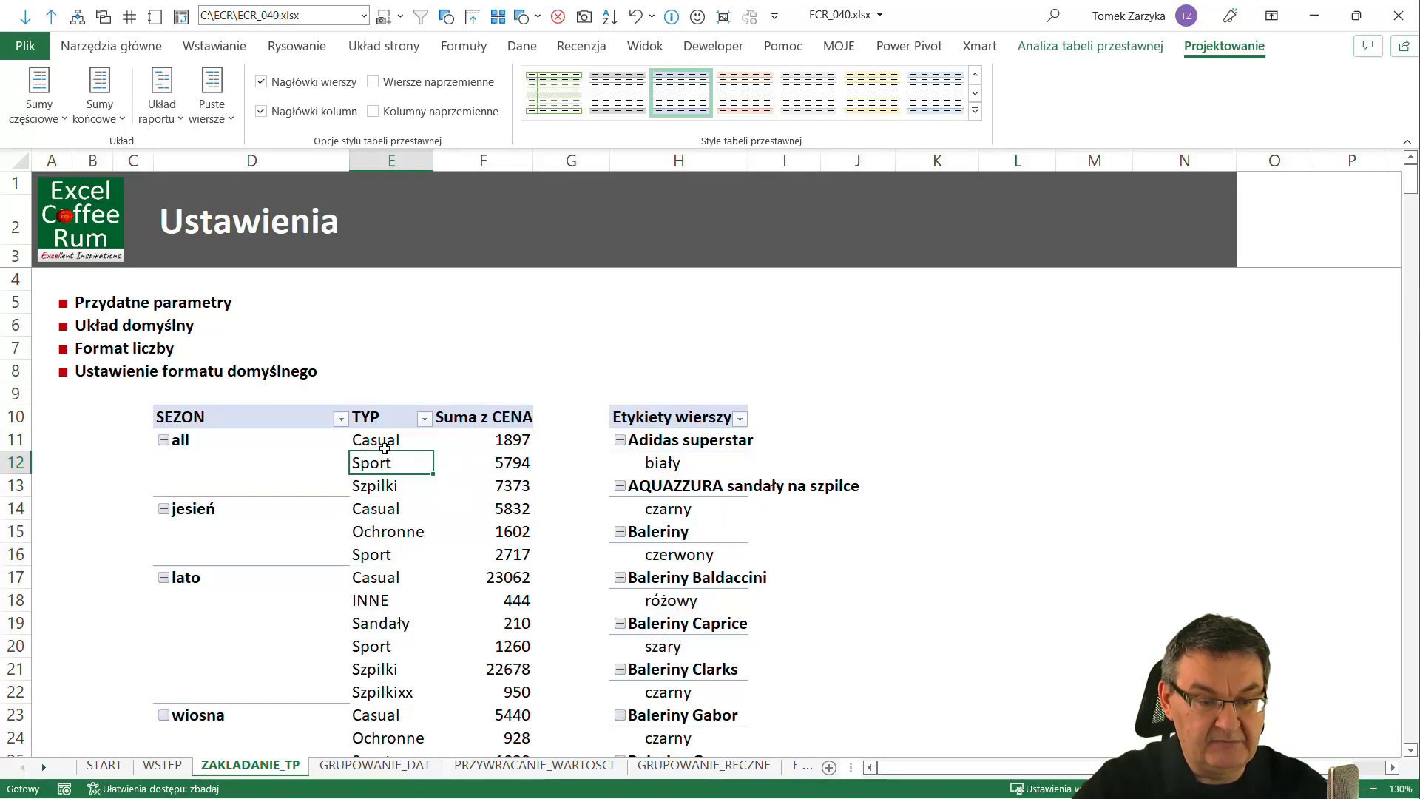
# - Turn on auto-fit column widths on update in the SEZON/TYP pivot's options
pyautogui.moveTo(505, 439)
pyautogui.scroll(-1, 450, 437)
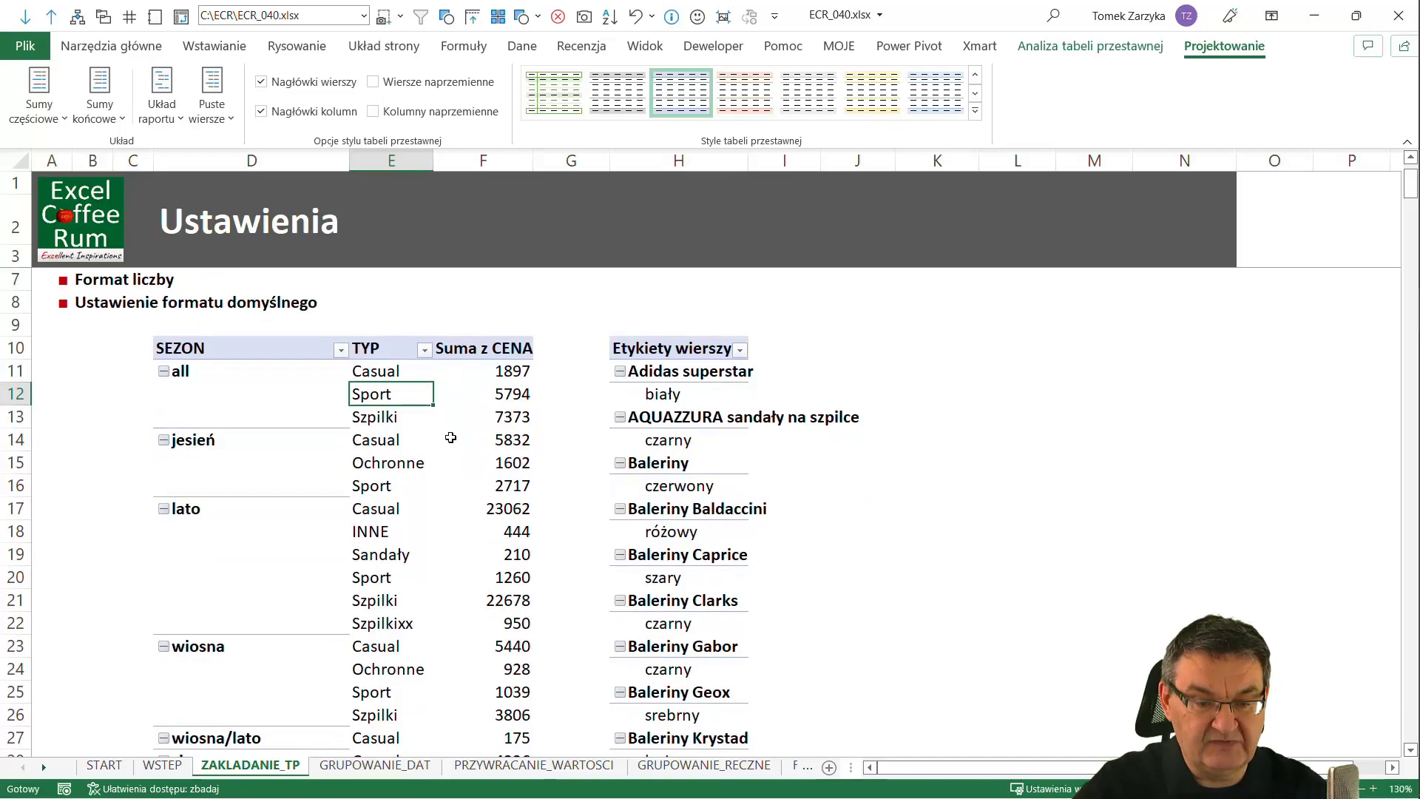
pyautogui.rightClick(399, 397)
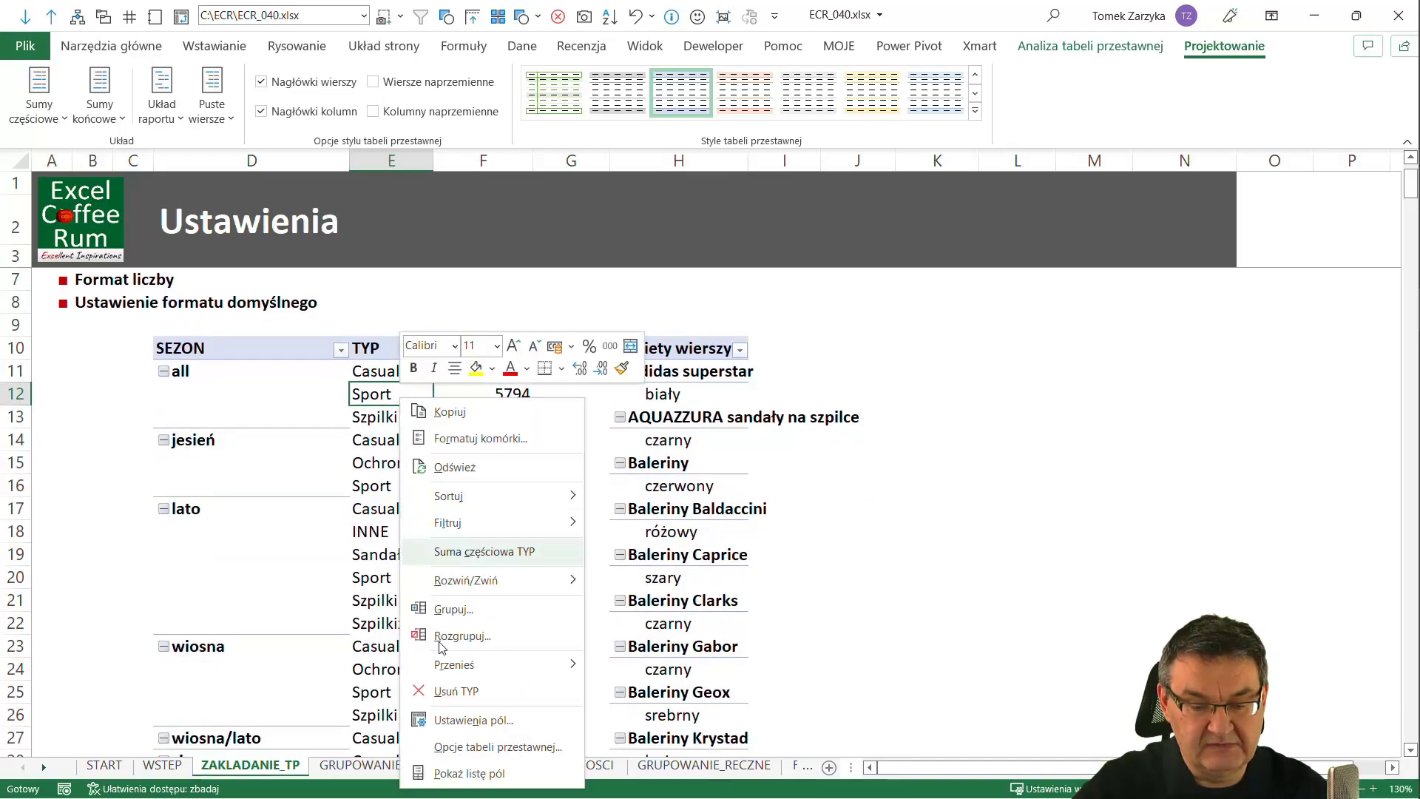
pyautogui.press('Escape')
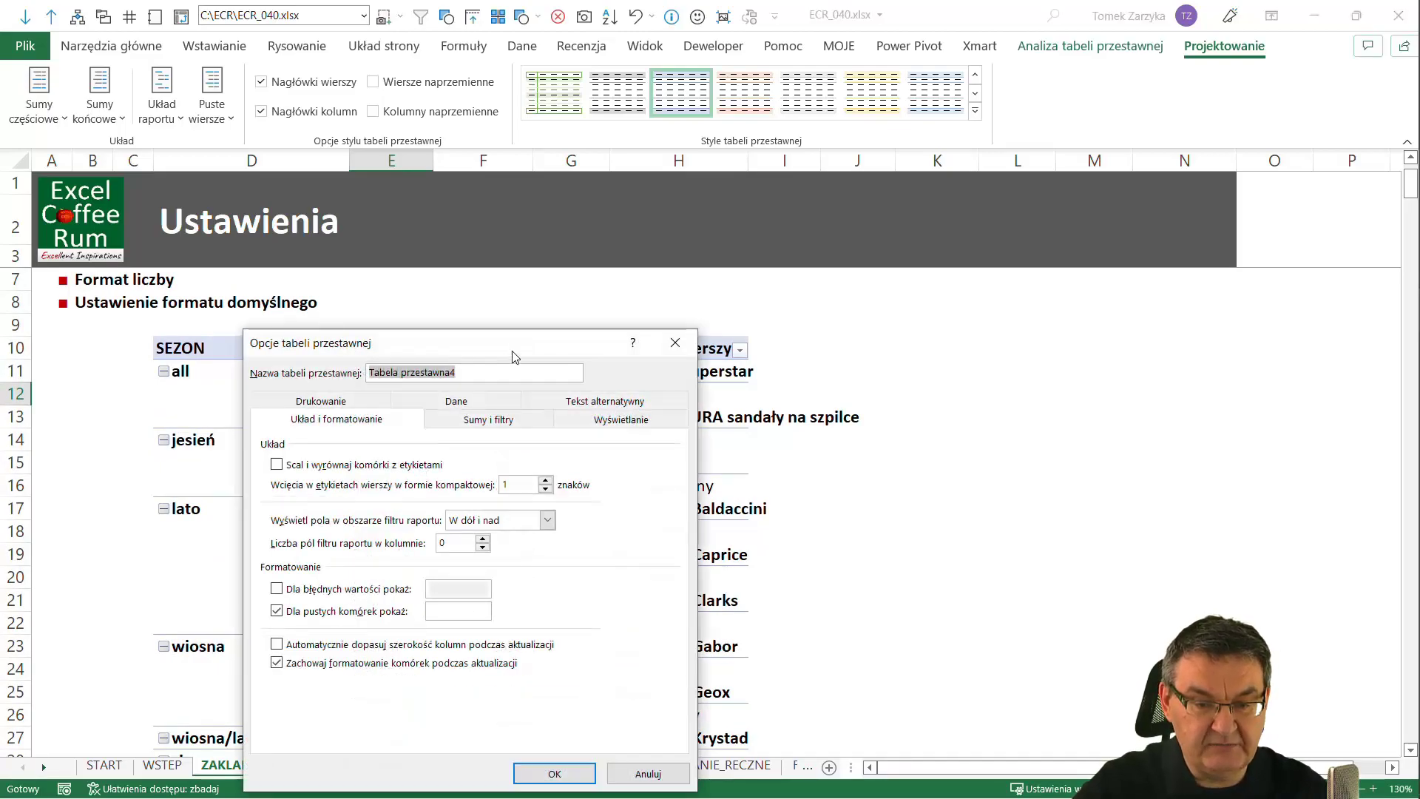
pyautogui.moveTo(636, 341); pyautogui.dragTo(683, 204)
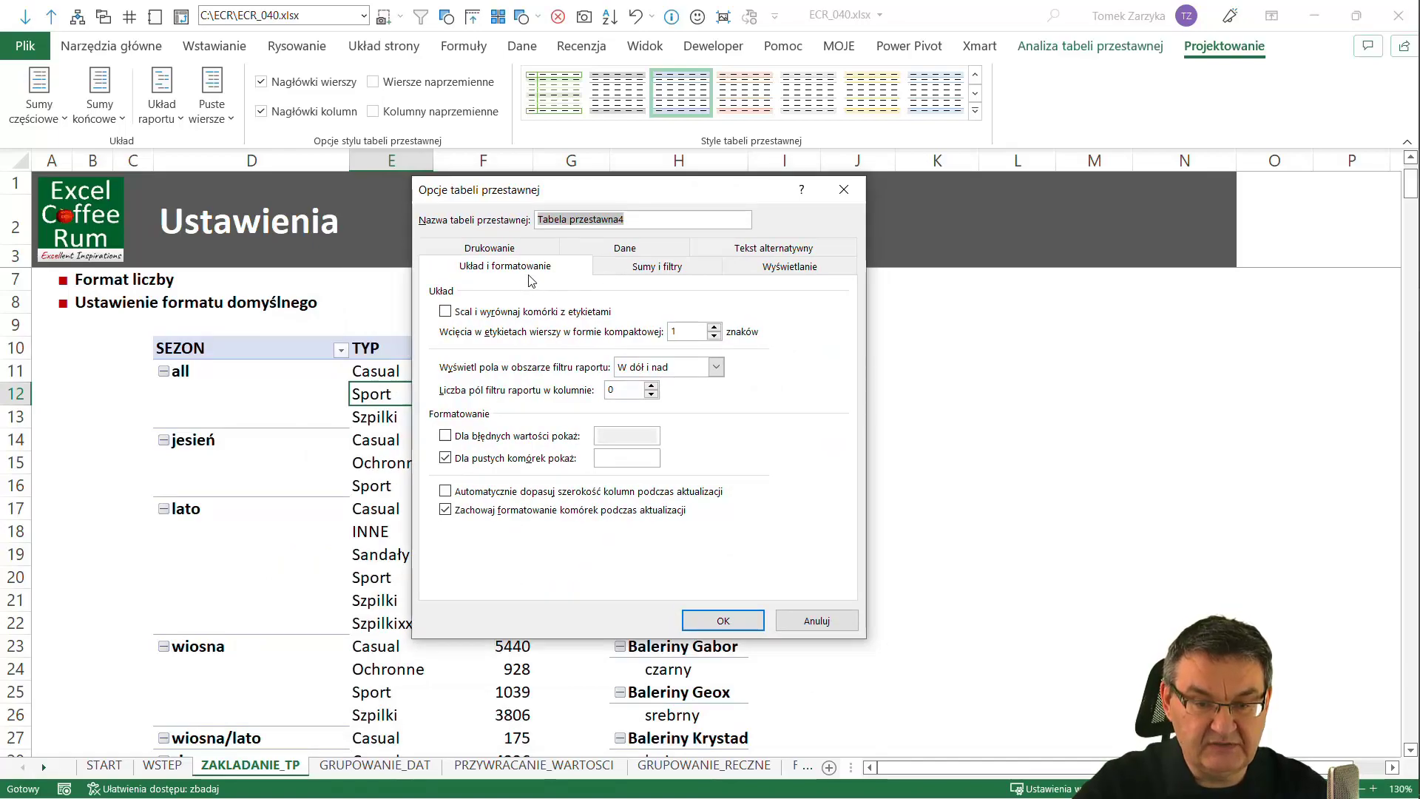
pyautogui.click(446, 491)
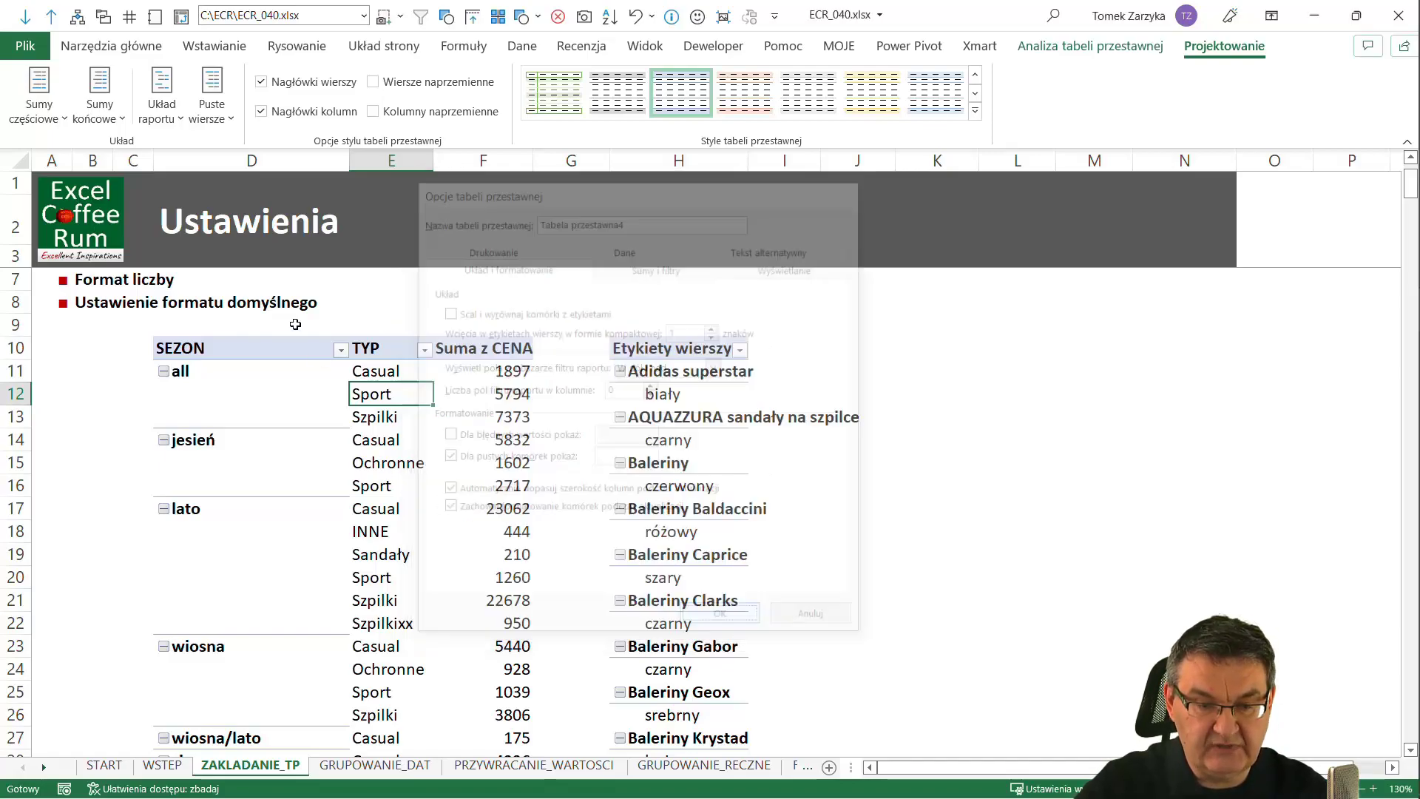
pyautogui.click(723, 621)
# - Test auto-fit by resizing columns D and E and refreshing the pivot each time
pyautogui.moveTo(341, 168); pyautogui.dragTo(217, 168)
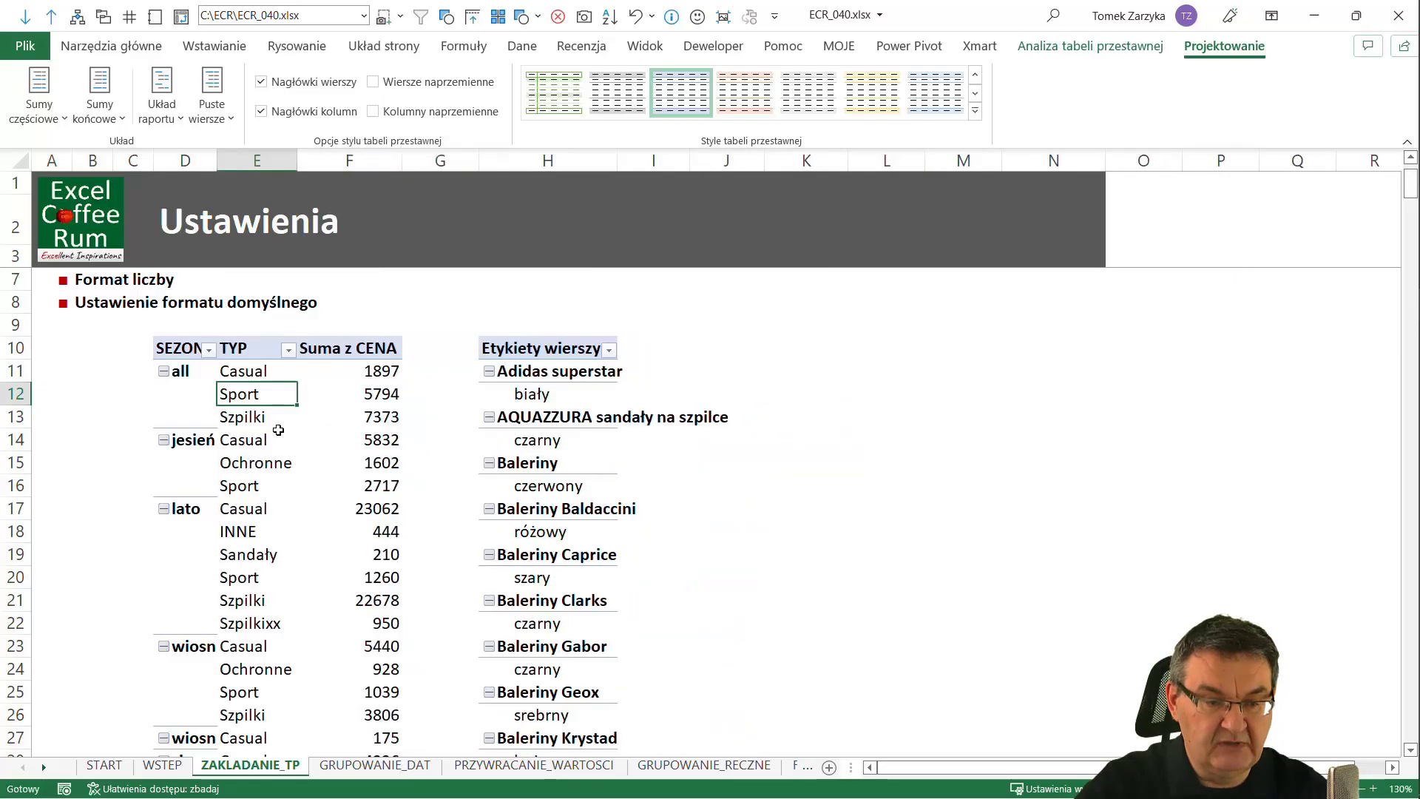
pyautogui.rightClick(288, 416)
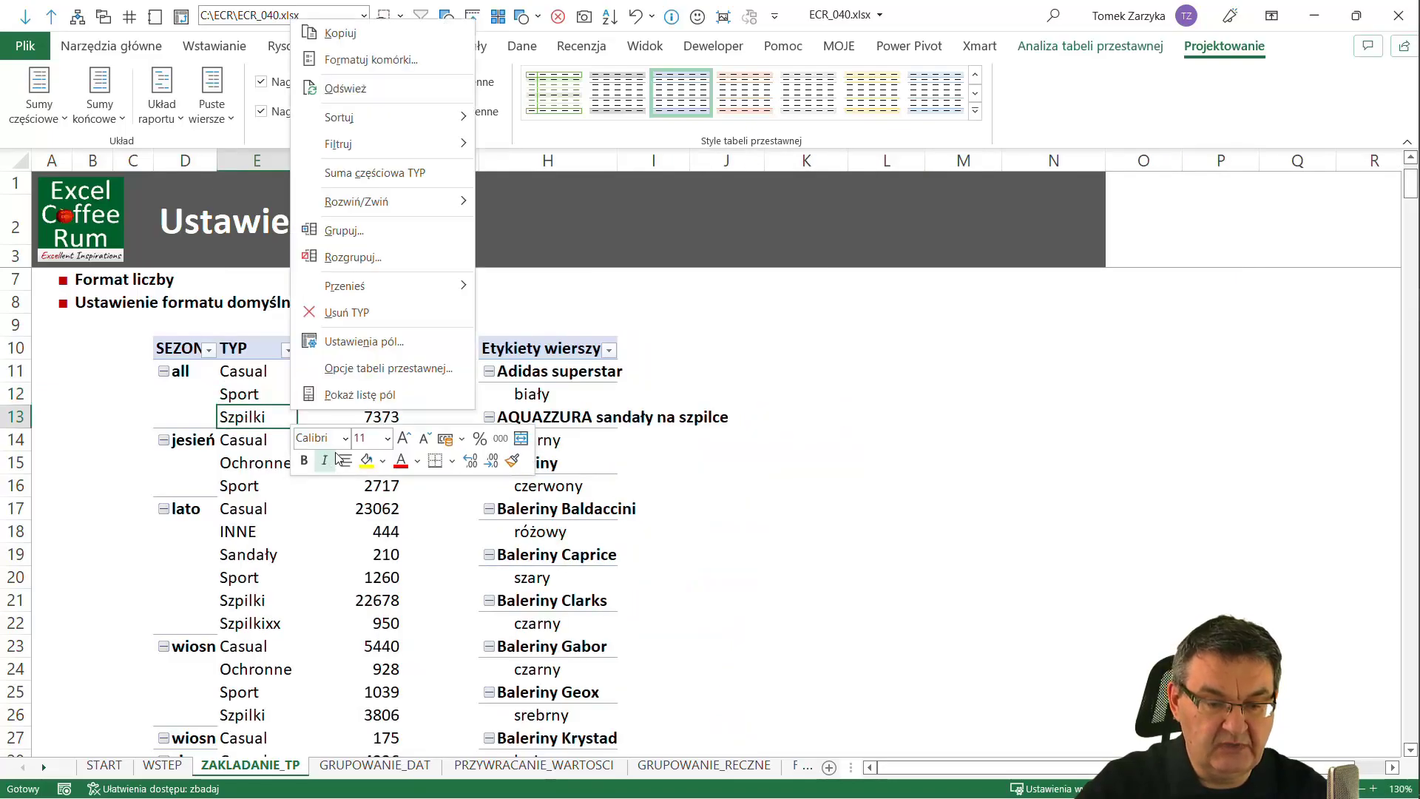
pyautogui.click(357, 89)
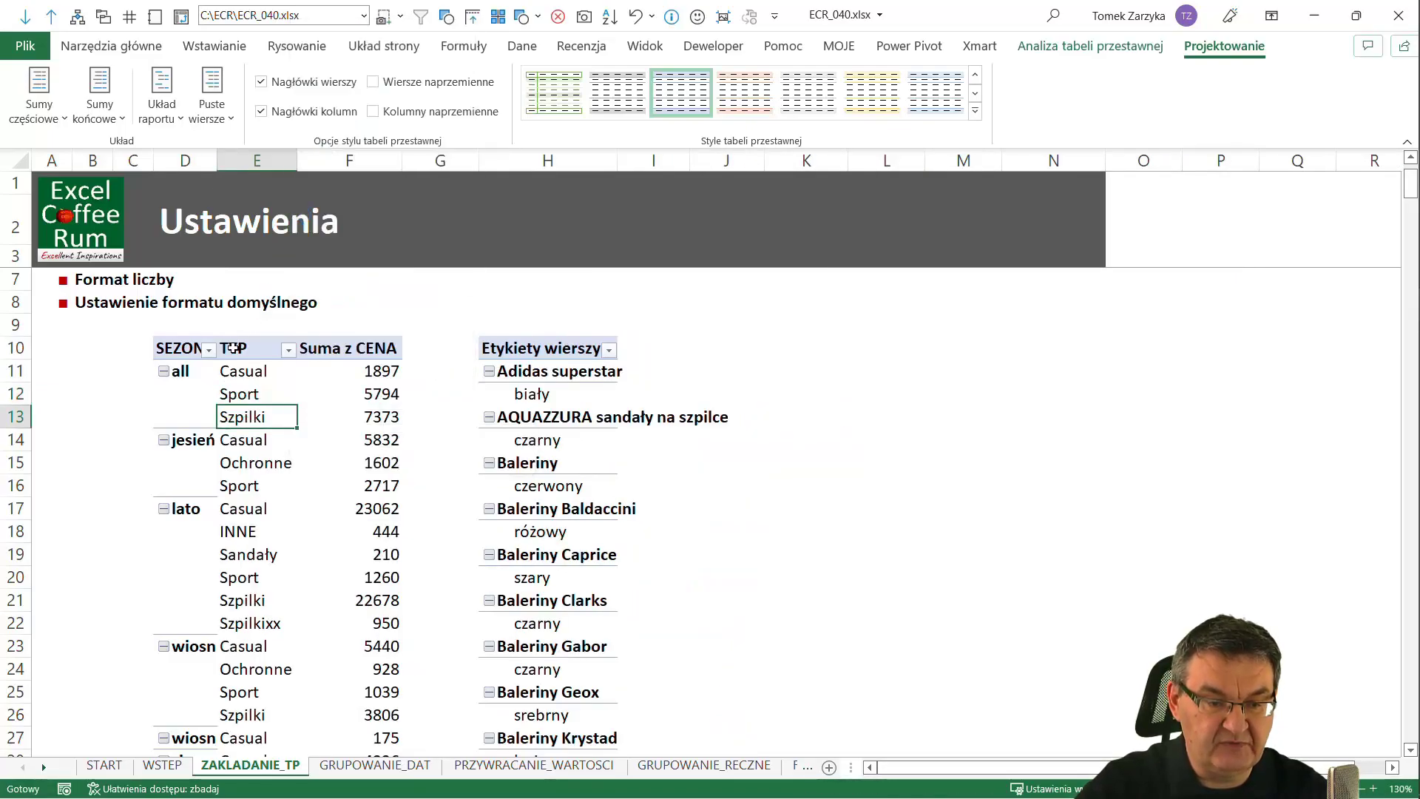
pyautogui.rightClick(256, 418)
pyautogui.click(352, 374)
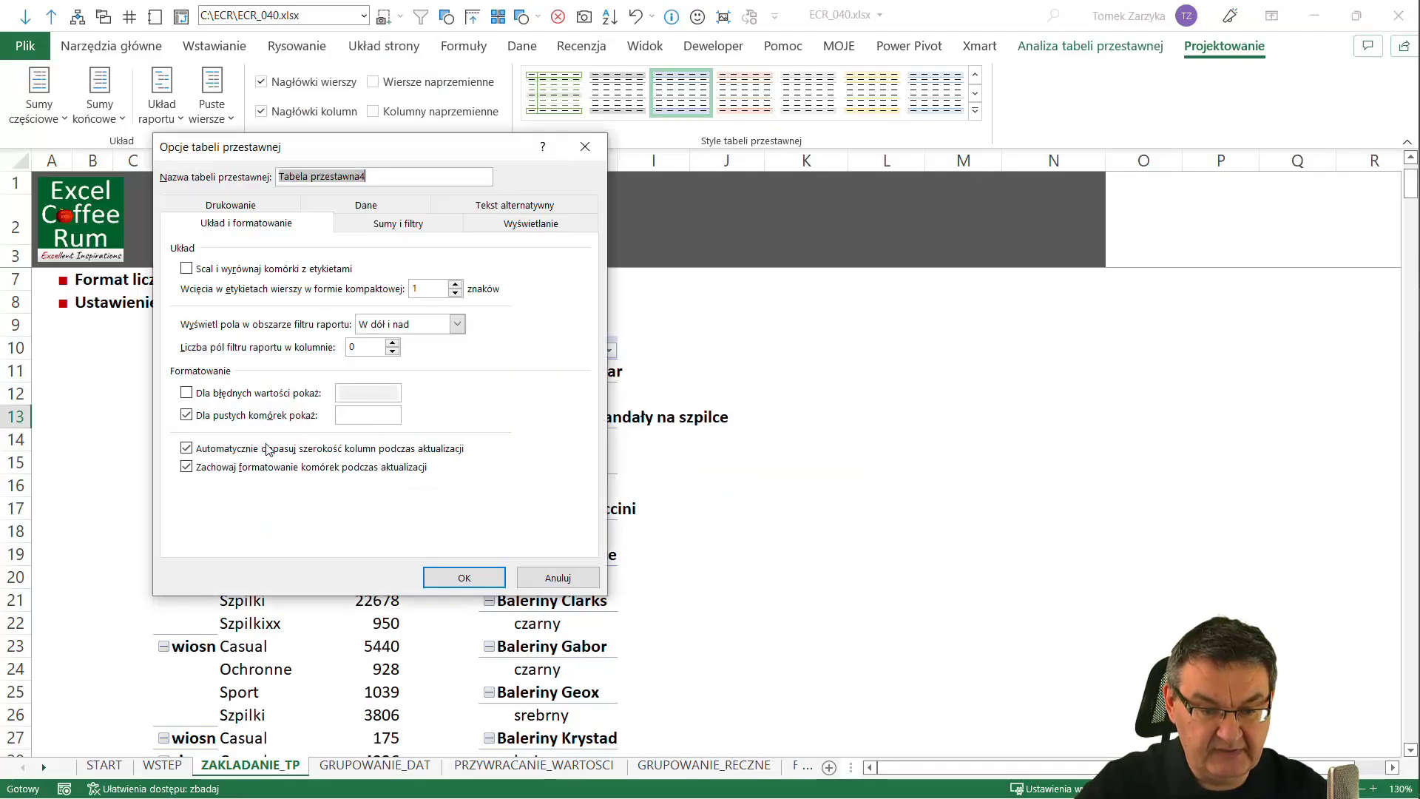
pyautogui.click(460, 573)
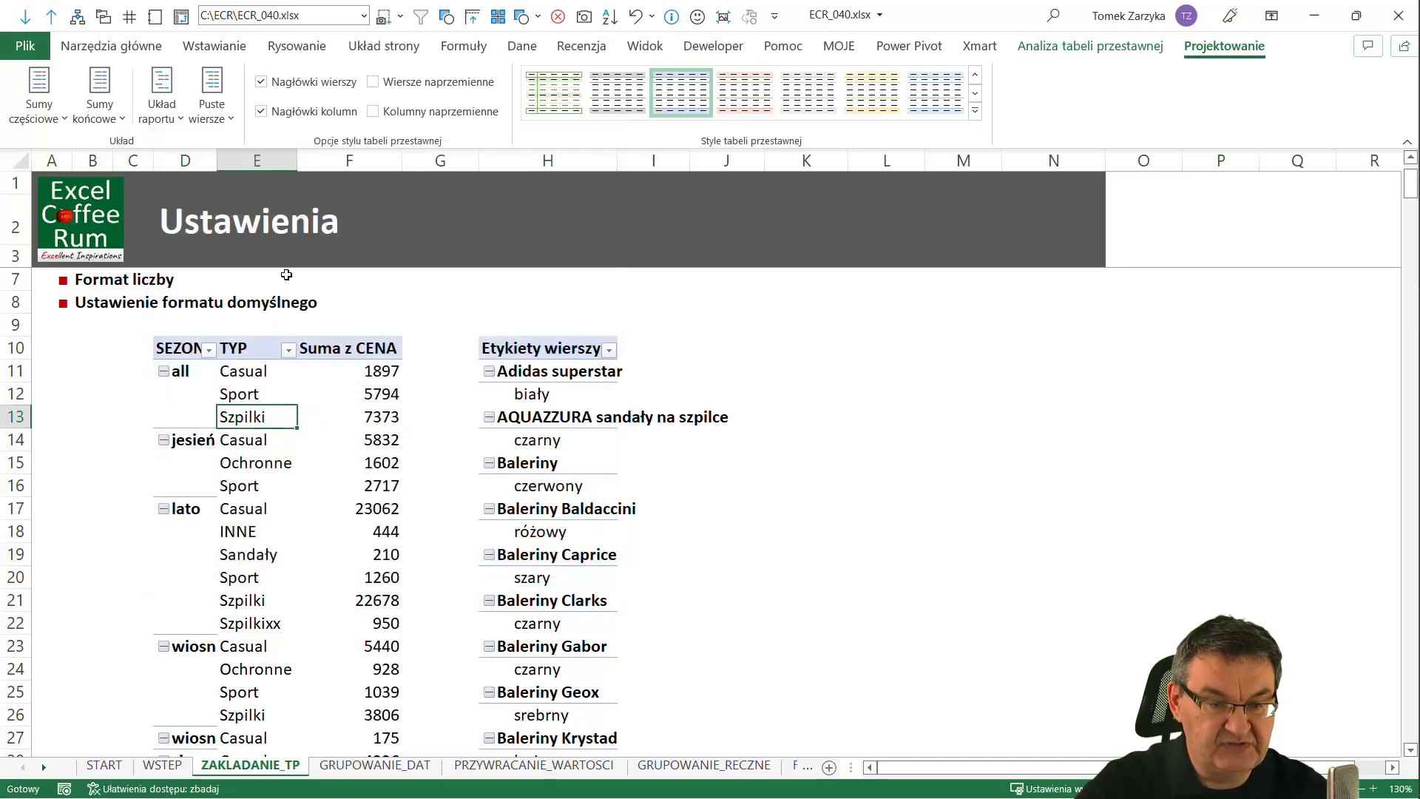
pyautogui.moveTo(298, 158); pyautogui.dragTo(407, 158)
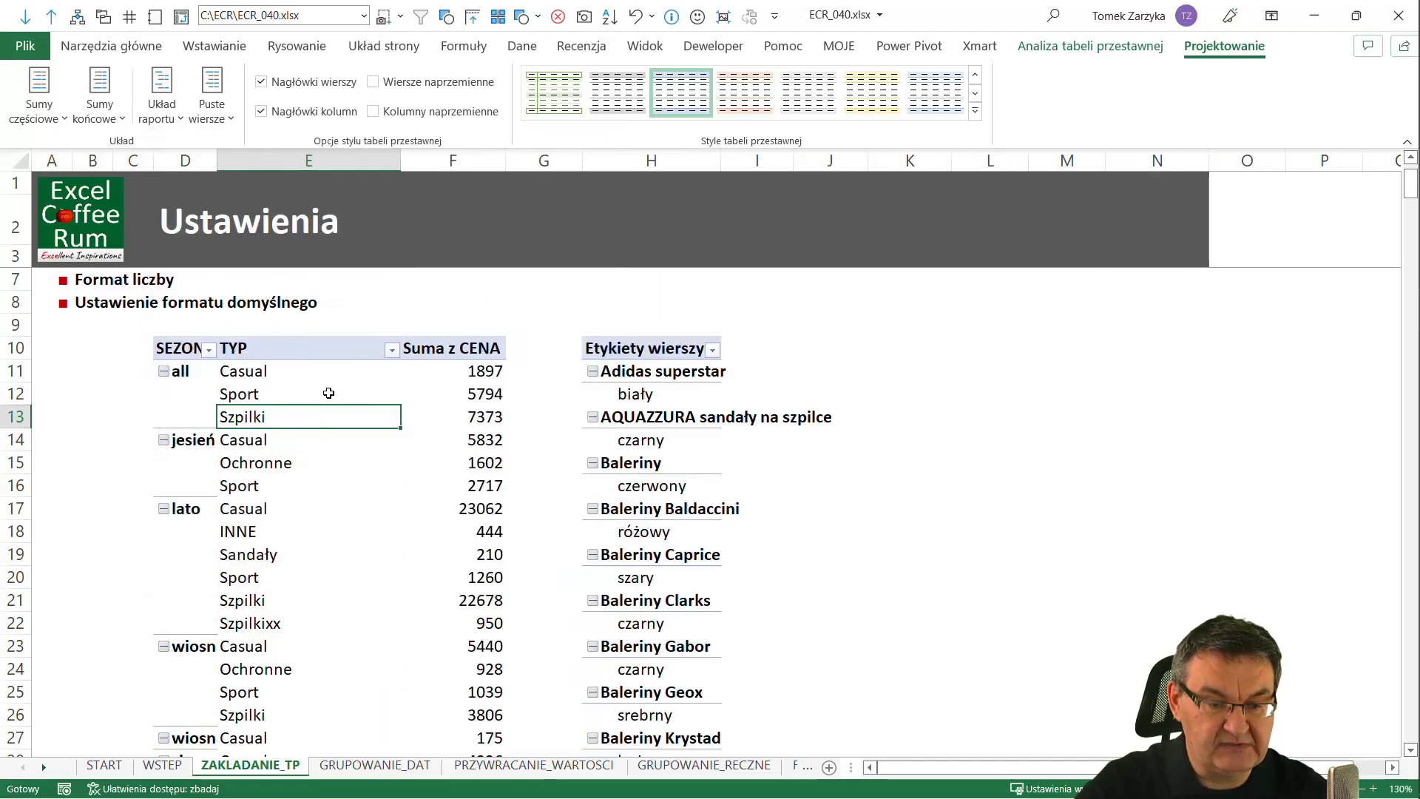
pyautogui.rightClick(296, 417)
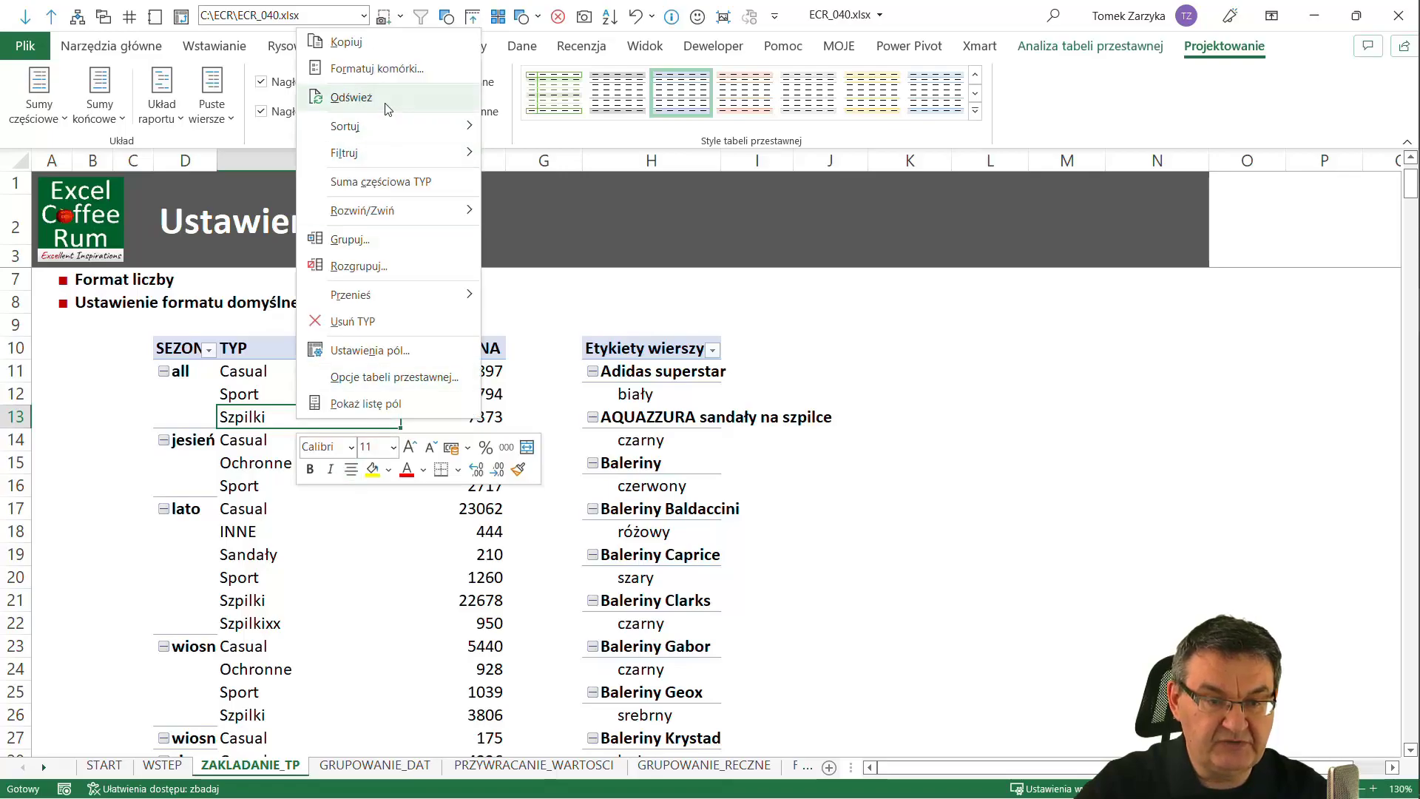
pyautogui.click(351, 97)
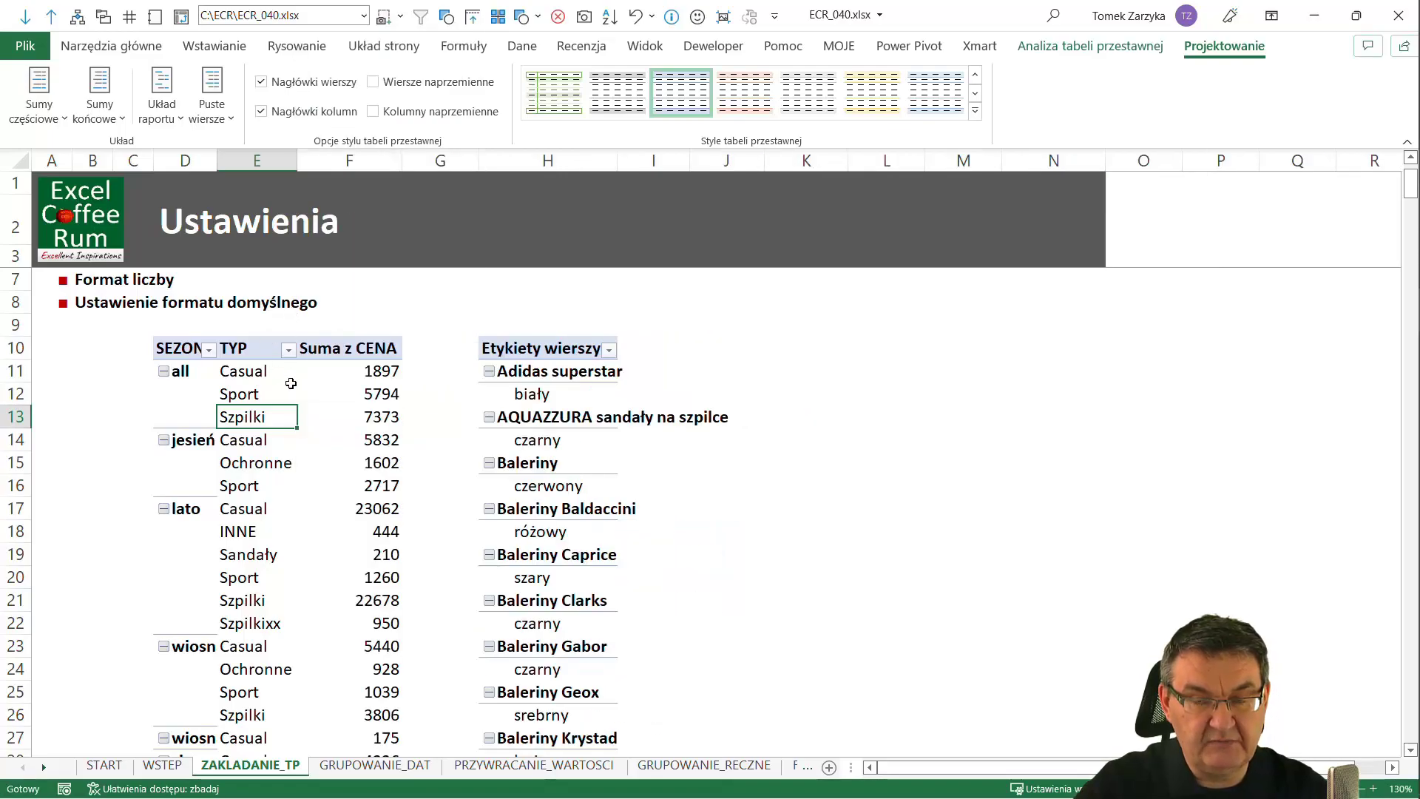
# - Save source data with the file and retain deleted items Automatycznie, accepting the warning
pyautogui.rightClick(272, 415)
pyautogui.click(357, 375)
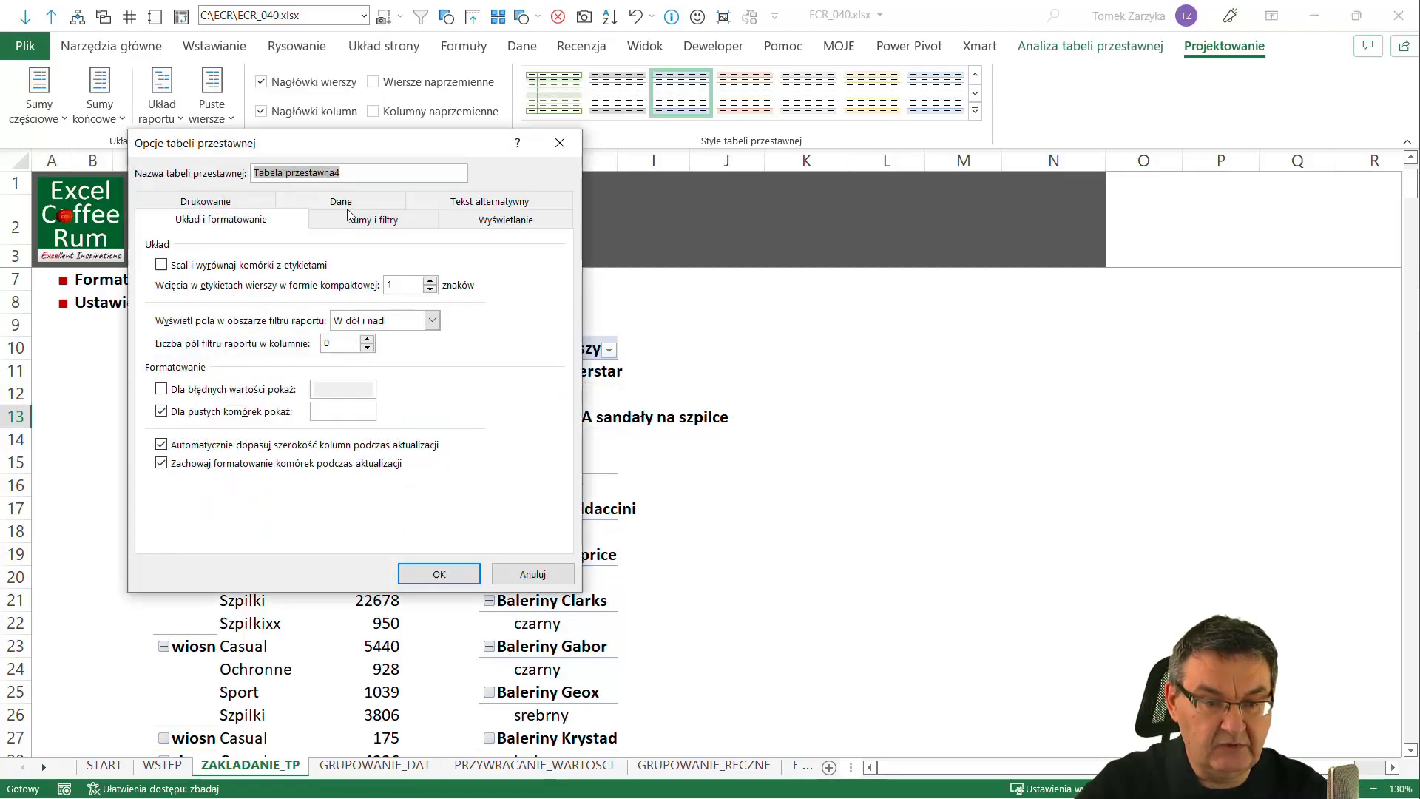
pyautogui.click(353, 209)
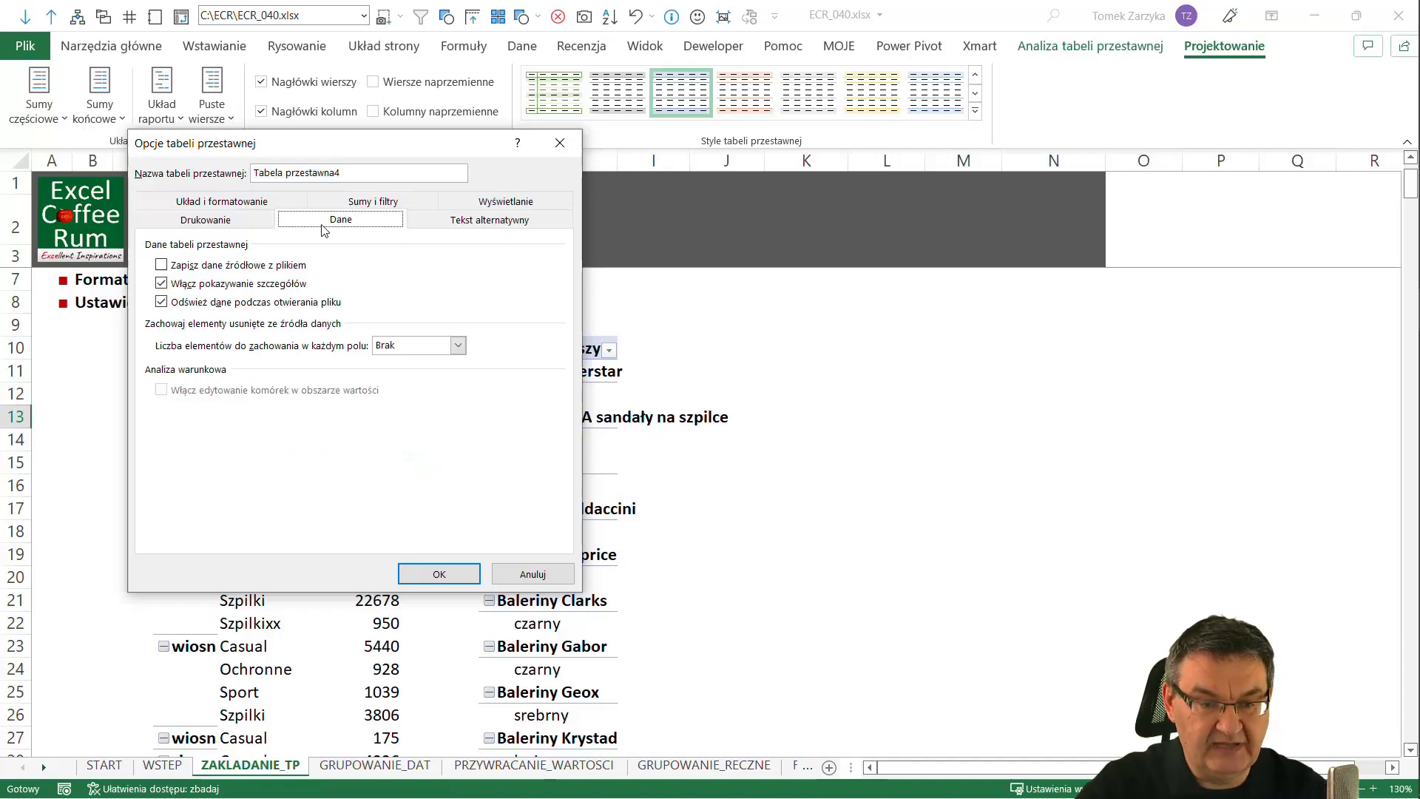
pyautogui.click(161, 266)
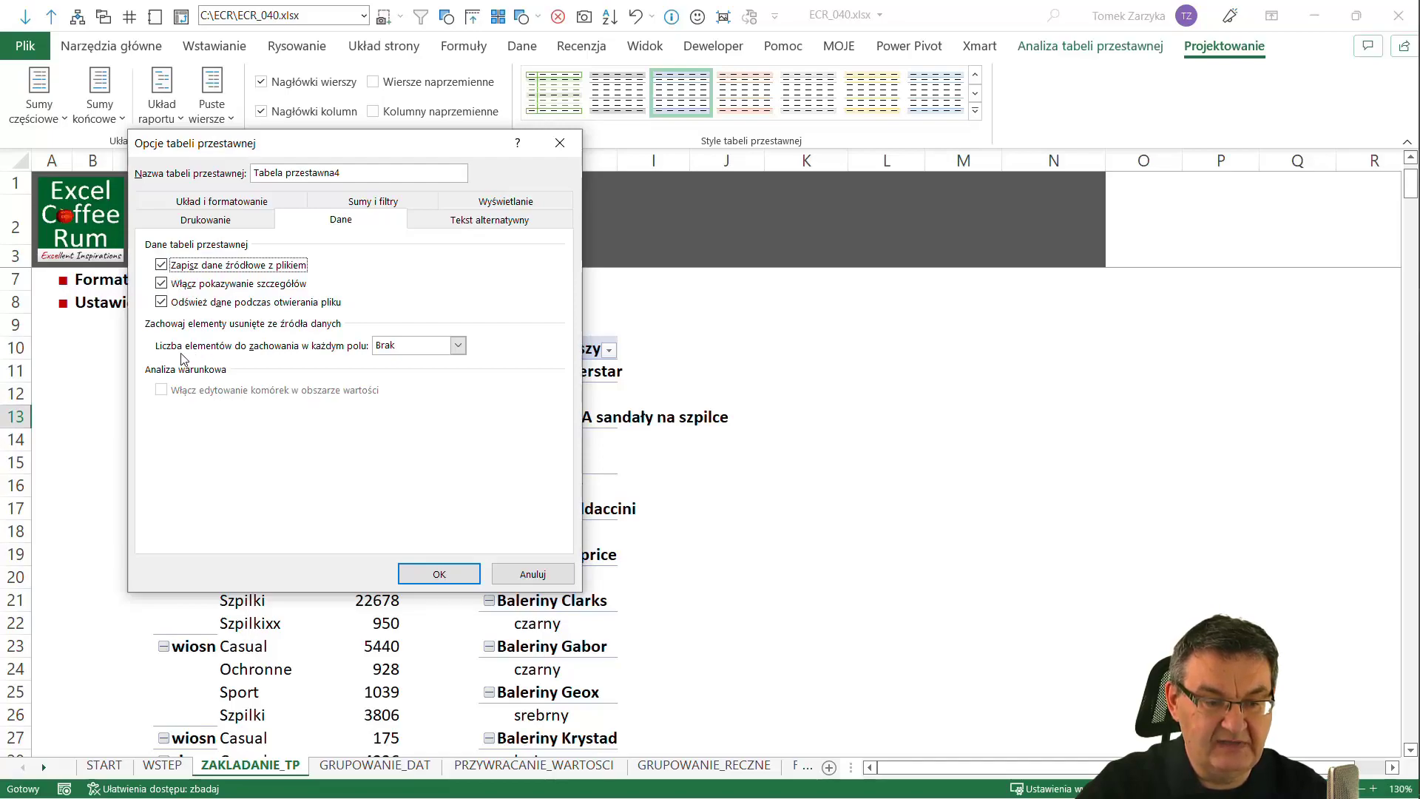
pyautogui.click(459, 348)
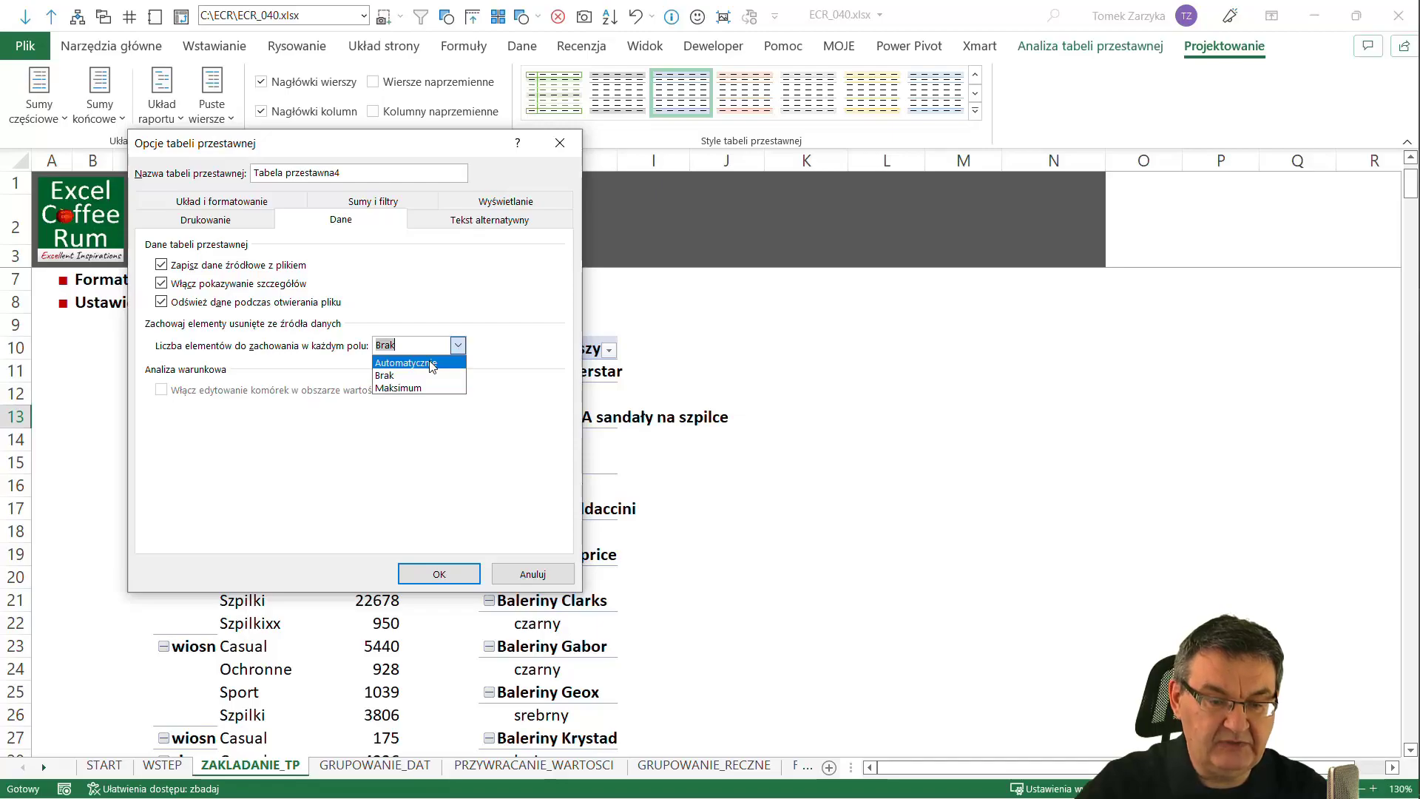
pyautogui.click(433, 364)
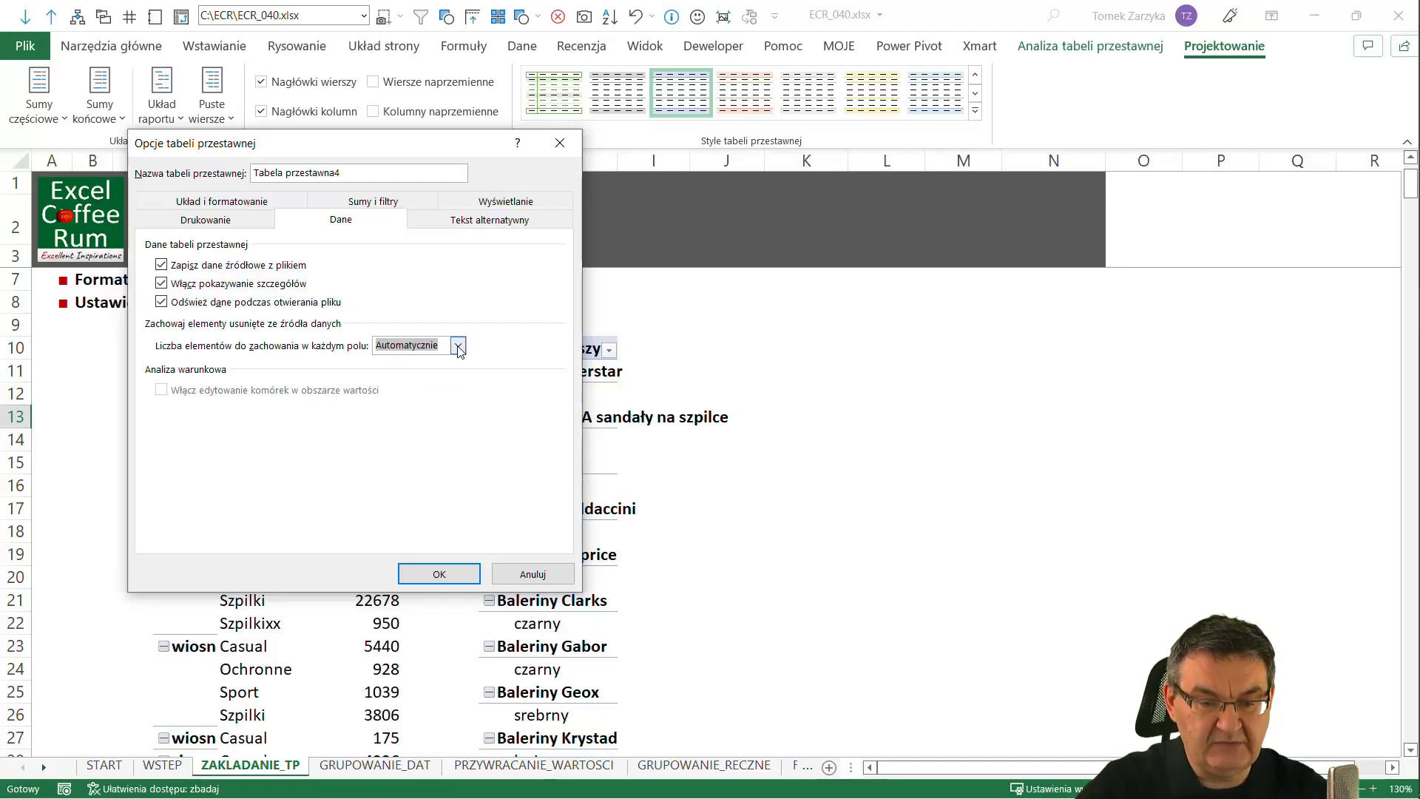
pyautogui.click(450, 573)
pyautogui.click(700, 469)
# - Select the whole NAZWA/KOLOR pivot table and clear it with Wyczyść wszystko
pyautogui.moveTo(440, 325)
pyautogui.mouseDown()
pyautogui.moveTo(719, 502)
pyautogui.moveTo(736, 529)
pyautogui.mouseUp()
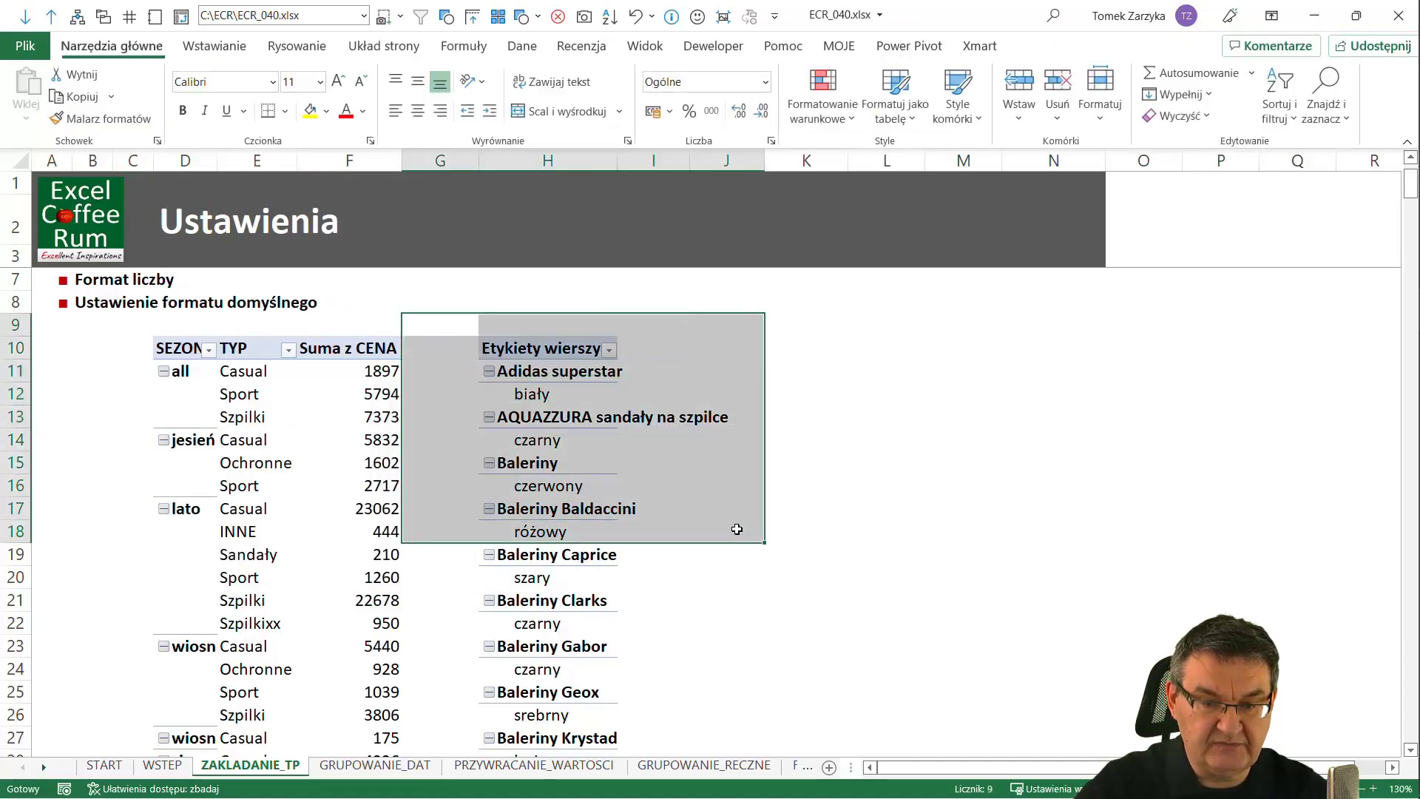
pyautogui.press('Right')
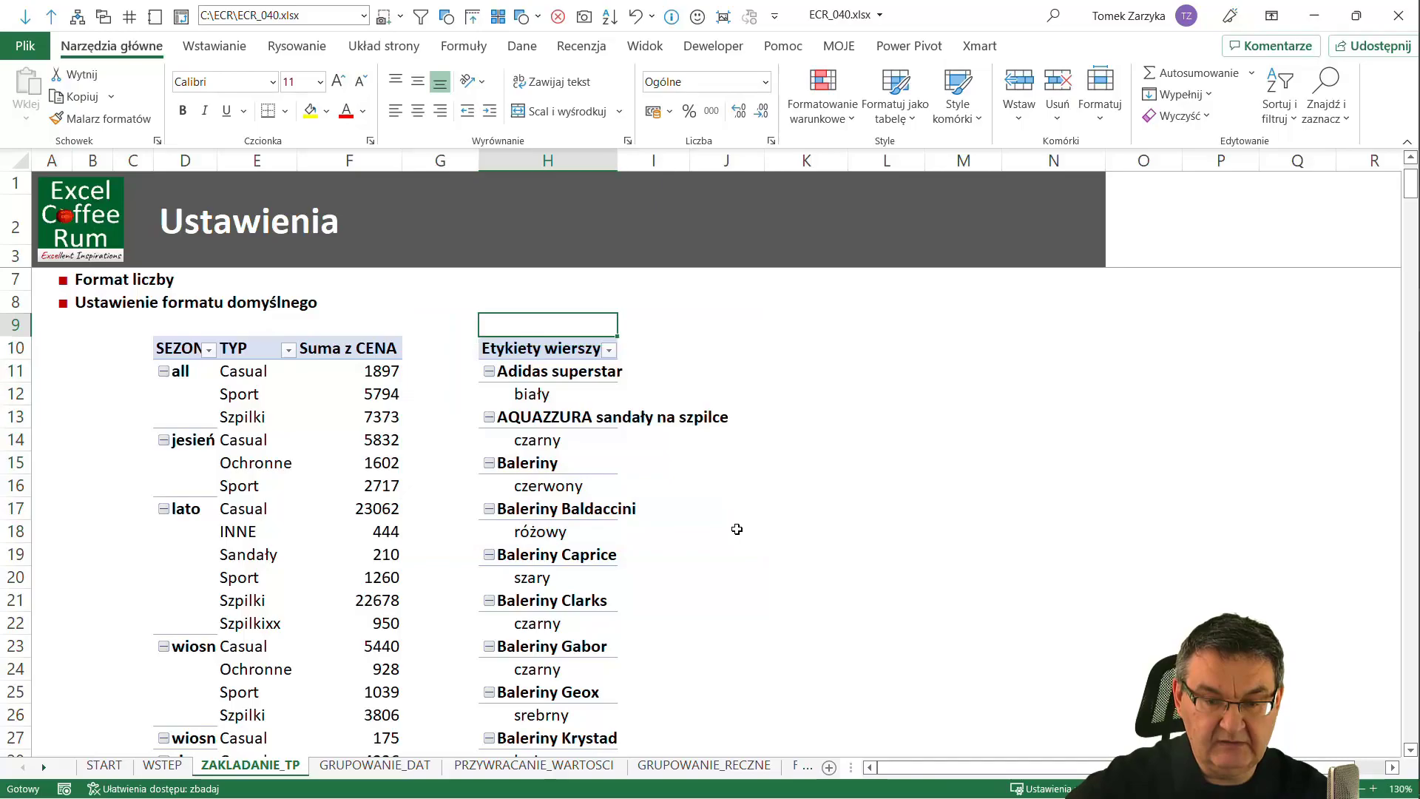
pyautogui.press('Down')
pyautogui.hotkey('ctrl', 'shift', 'End')
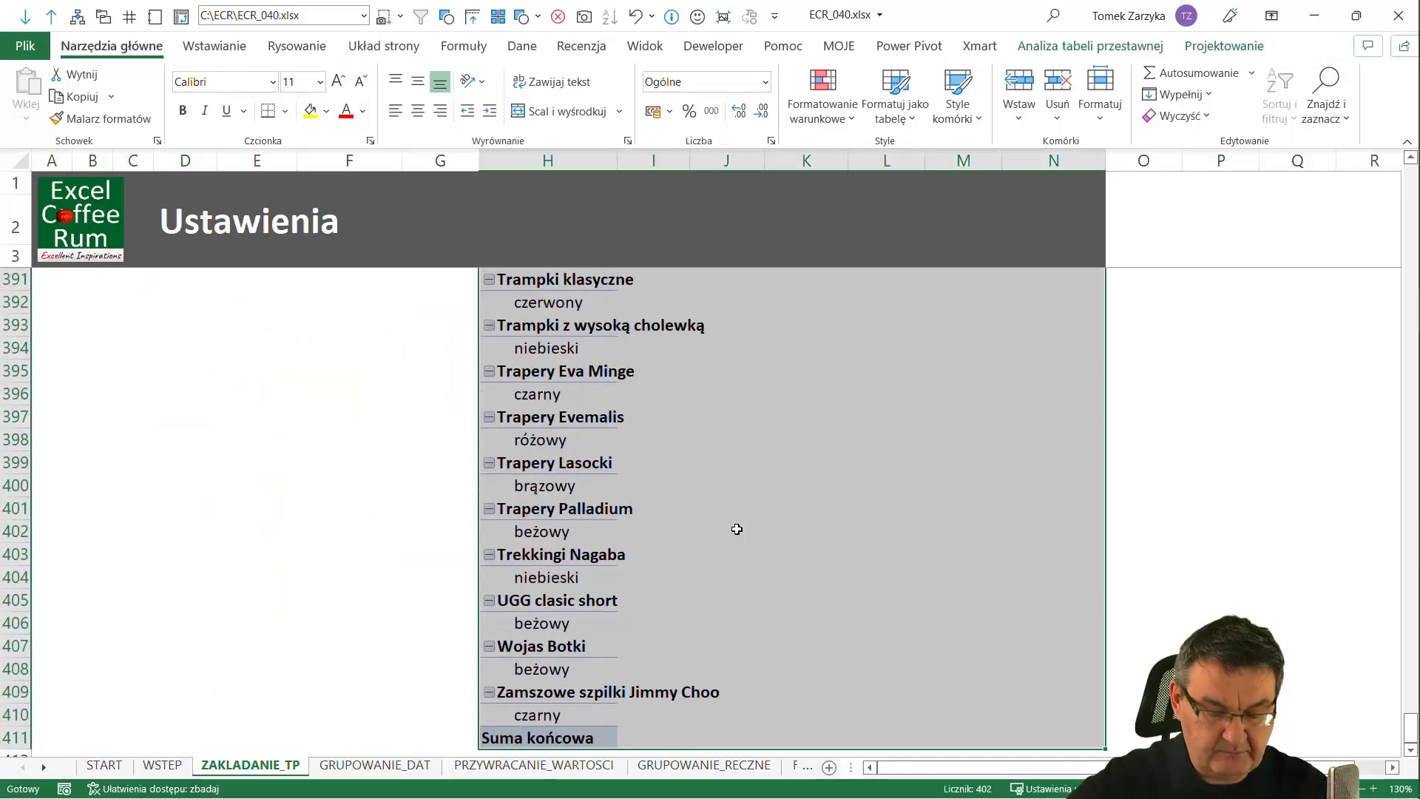
pyautogui.click(1190, 116)
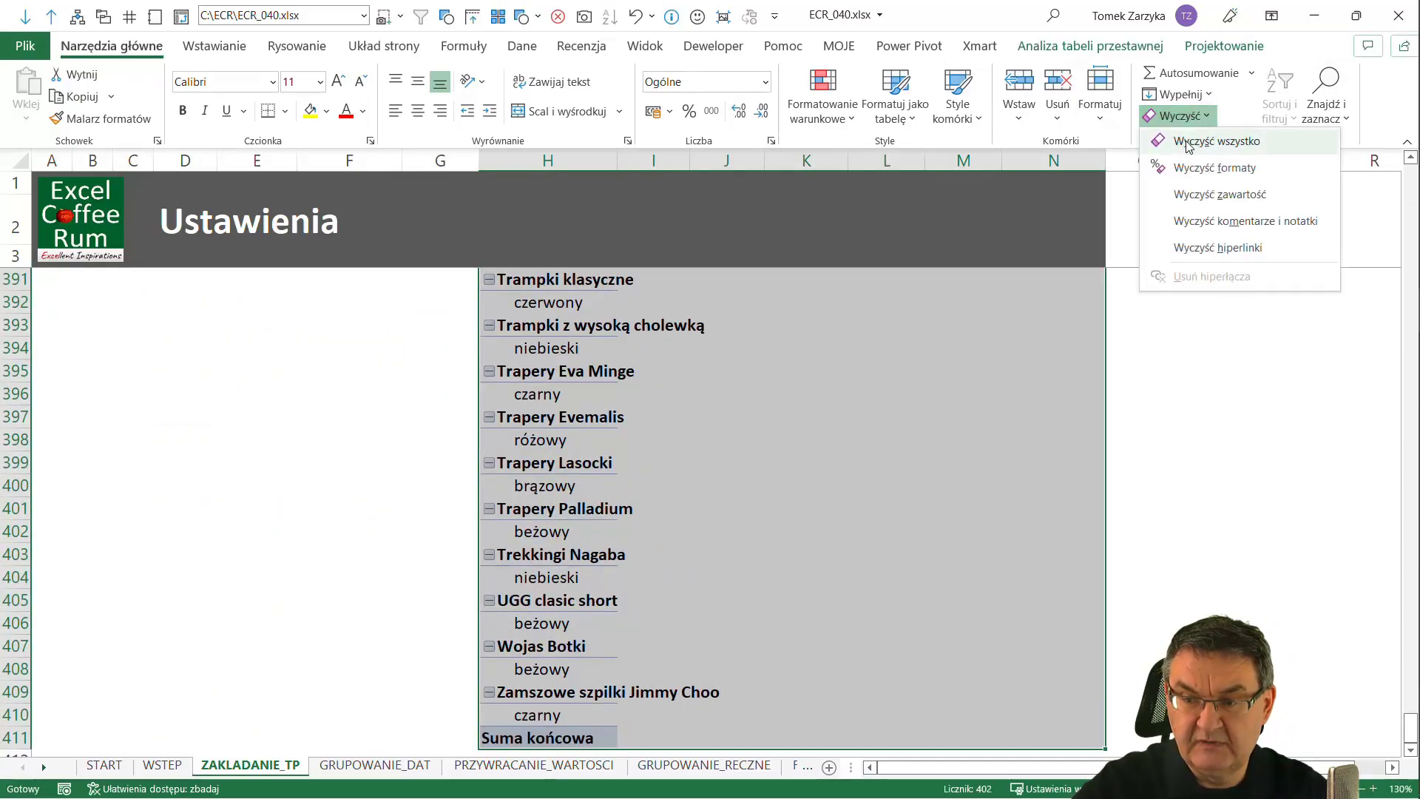
pyautogui.click(1192, 141)
# - Return to the top of the sheet and widen column E for the TYP labels
pyautogui.scroll(6, 266, 353)
pyautogui.scroll(11, 270, 367)
pyautogui.click(271, 368)
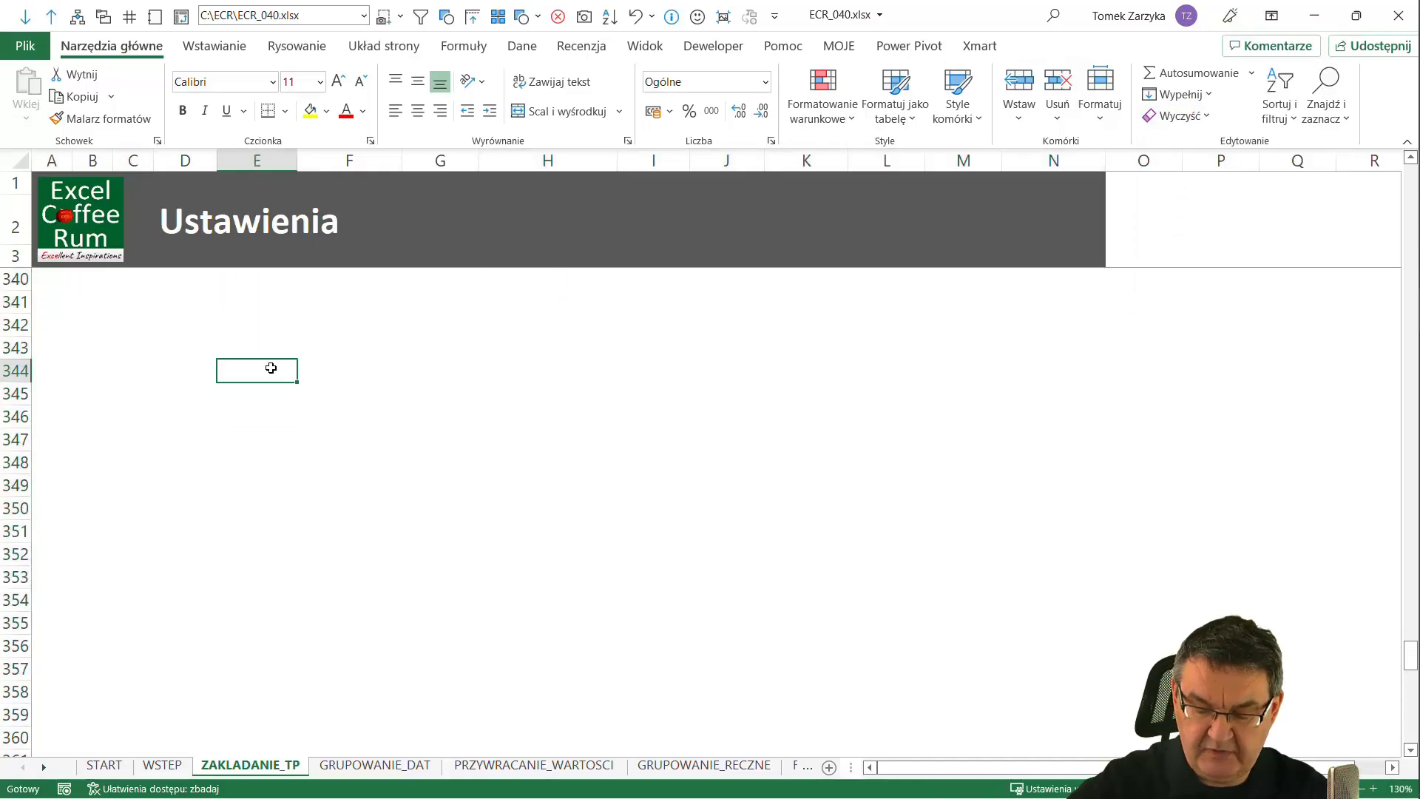
pyautogui.hotkey('ctrl', 'Home')
pyautogui.click(254, 443)
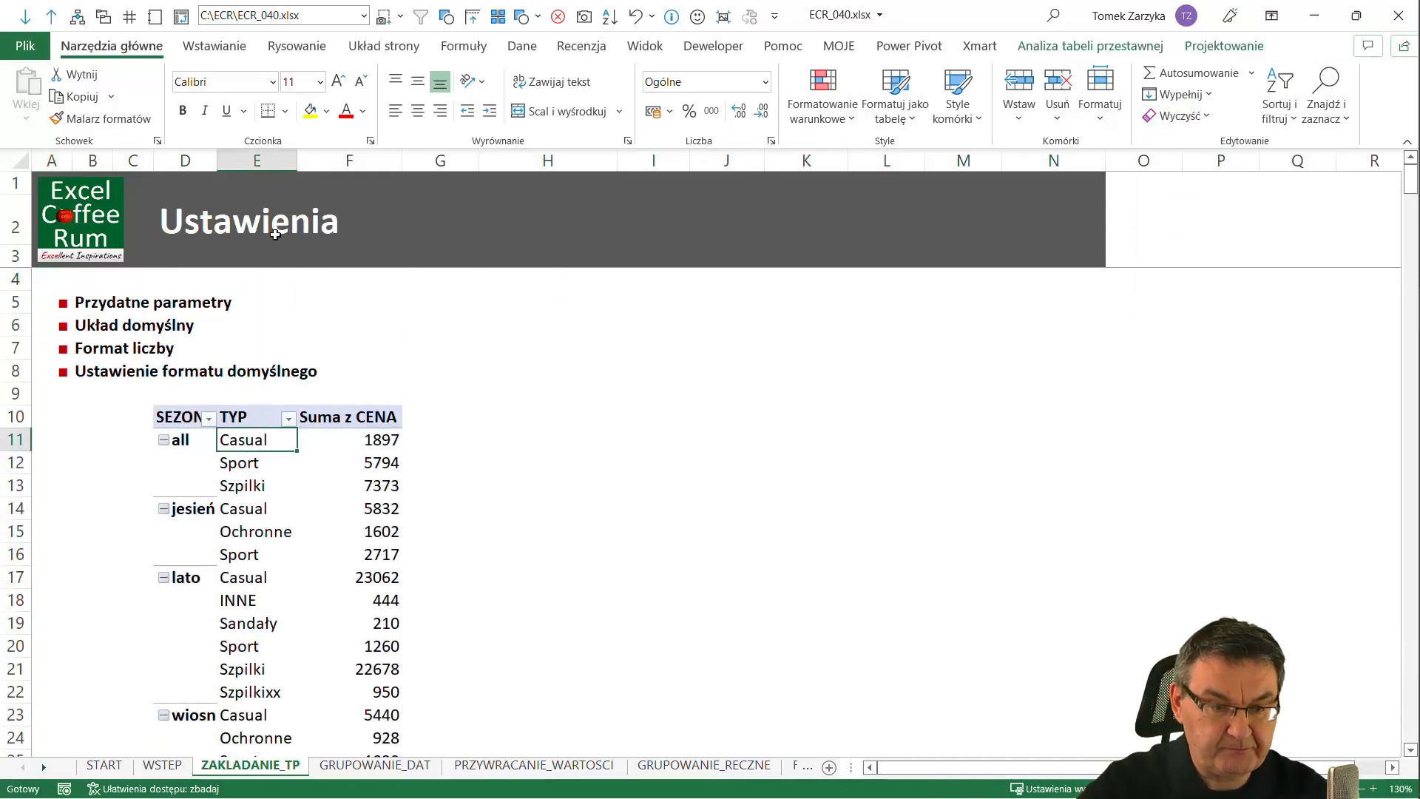
pyautogui.moveTo(296, 162); pyautogui.dragTo(344, 162)
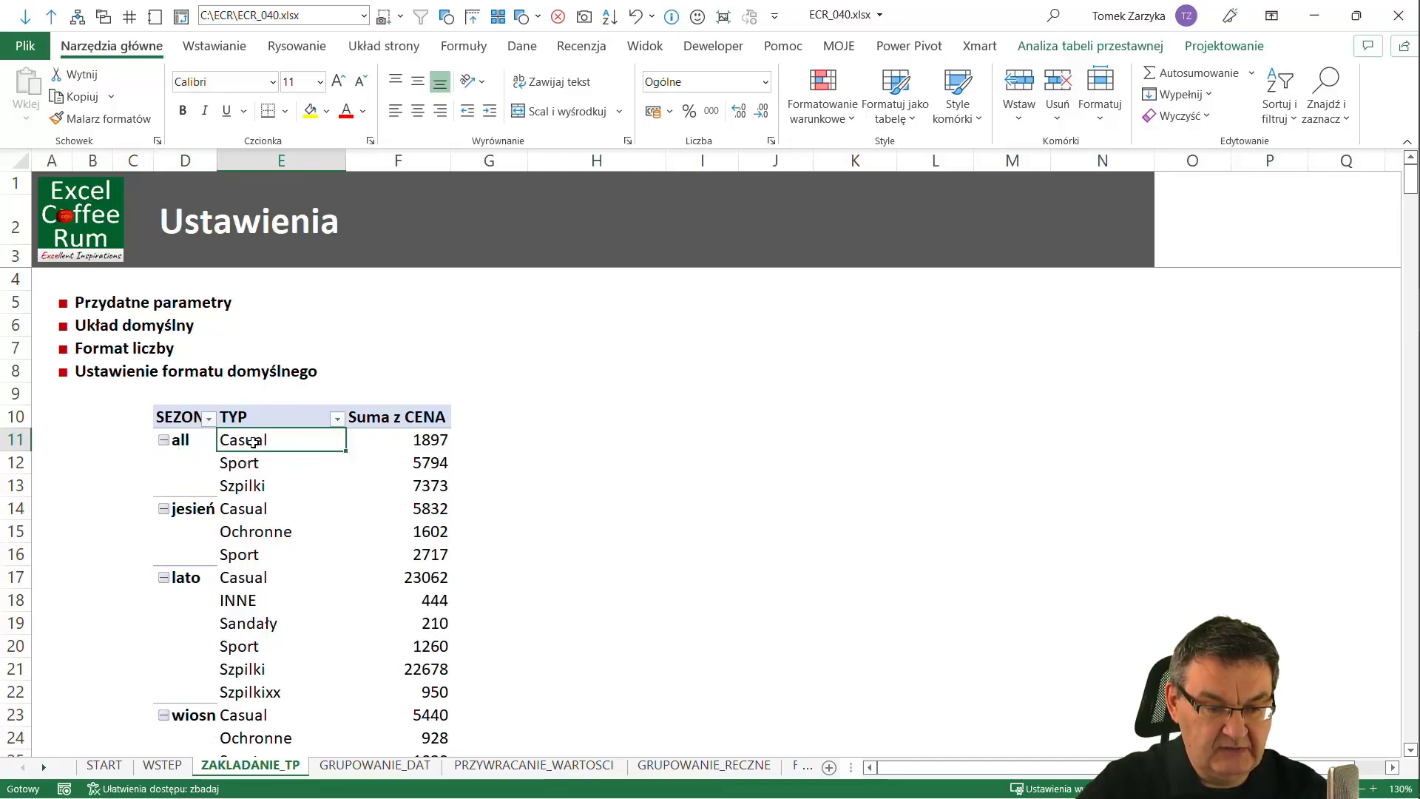
# - Check the pivot's TYP filter, then switch to the bBUTY sheet and jump to its top
pyautogui.click(337, 418)
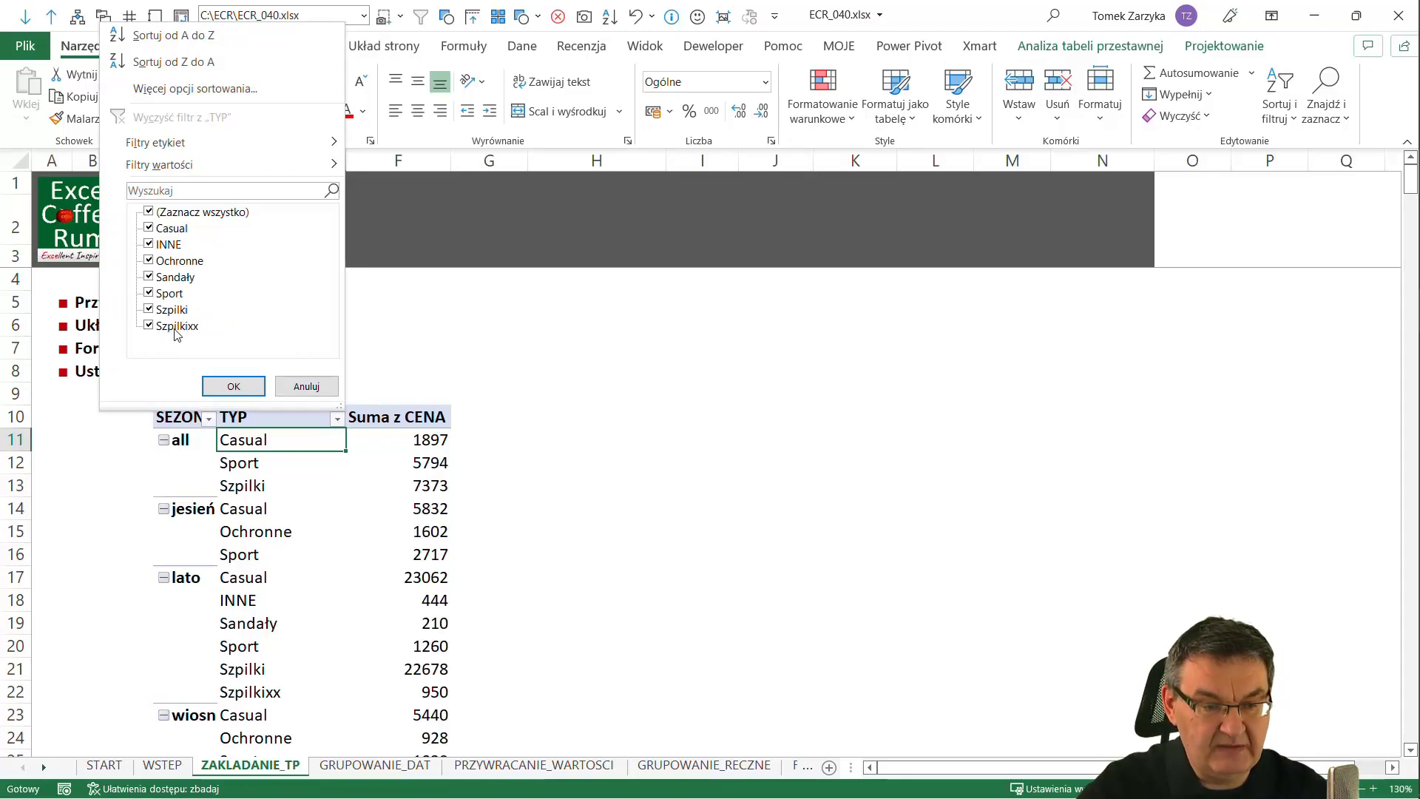
pyautogui.click(303, 386)
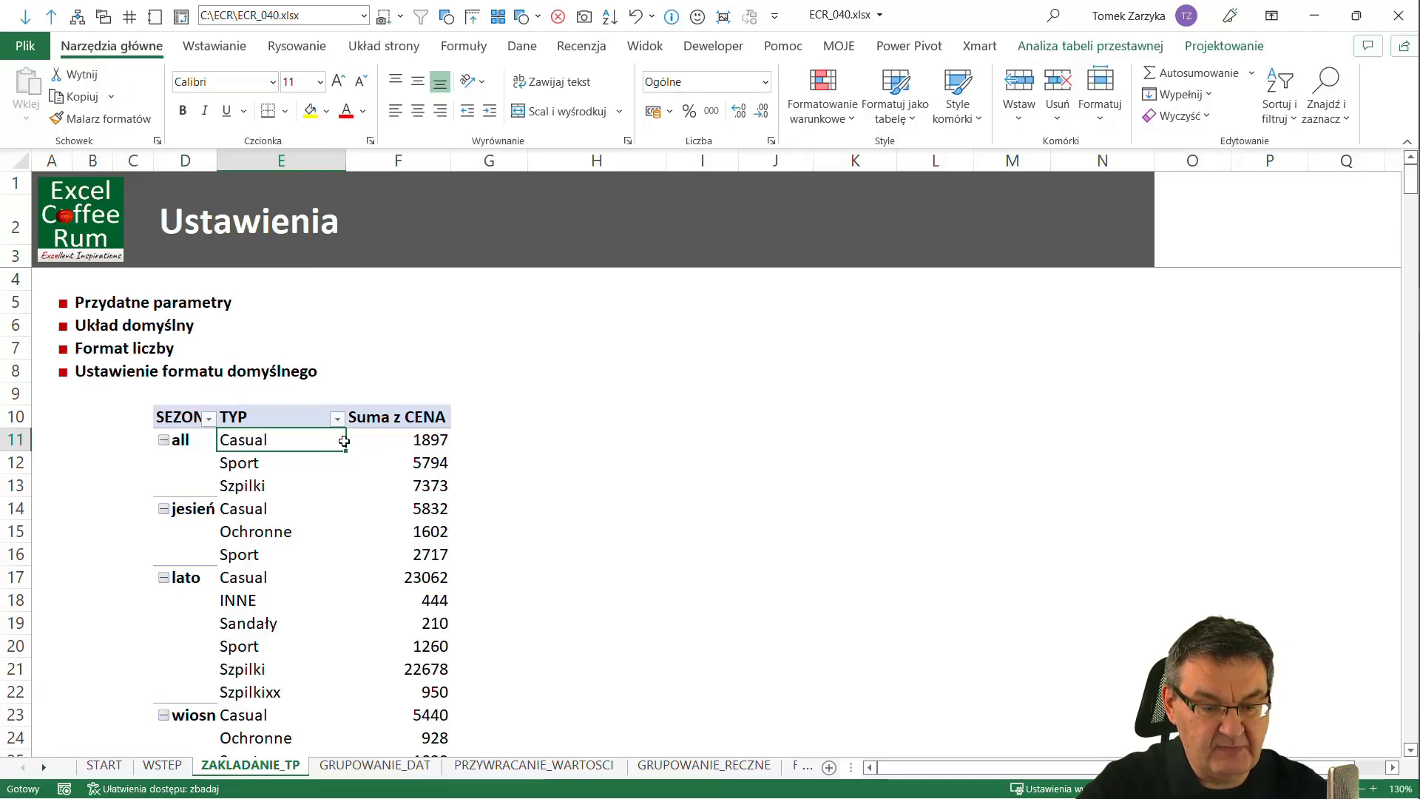
pyautogui.click(44, 767)
pyautogui.click(43, 767)
pyautogui.click(685, 766)
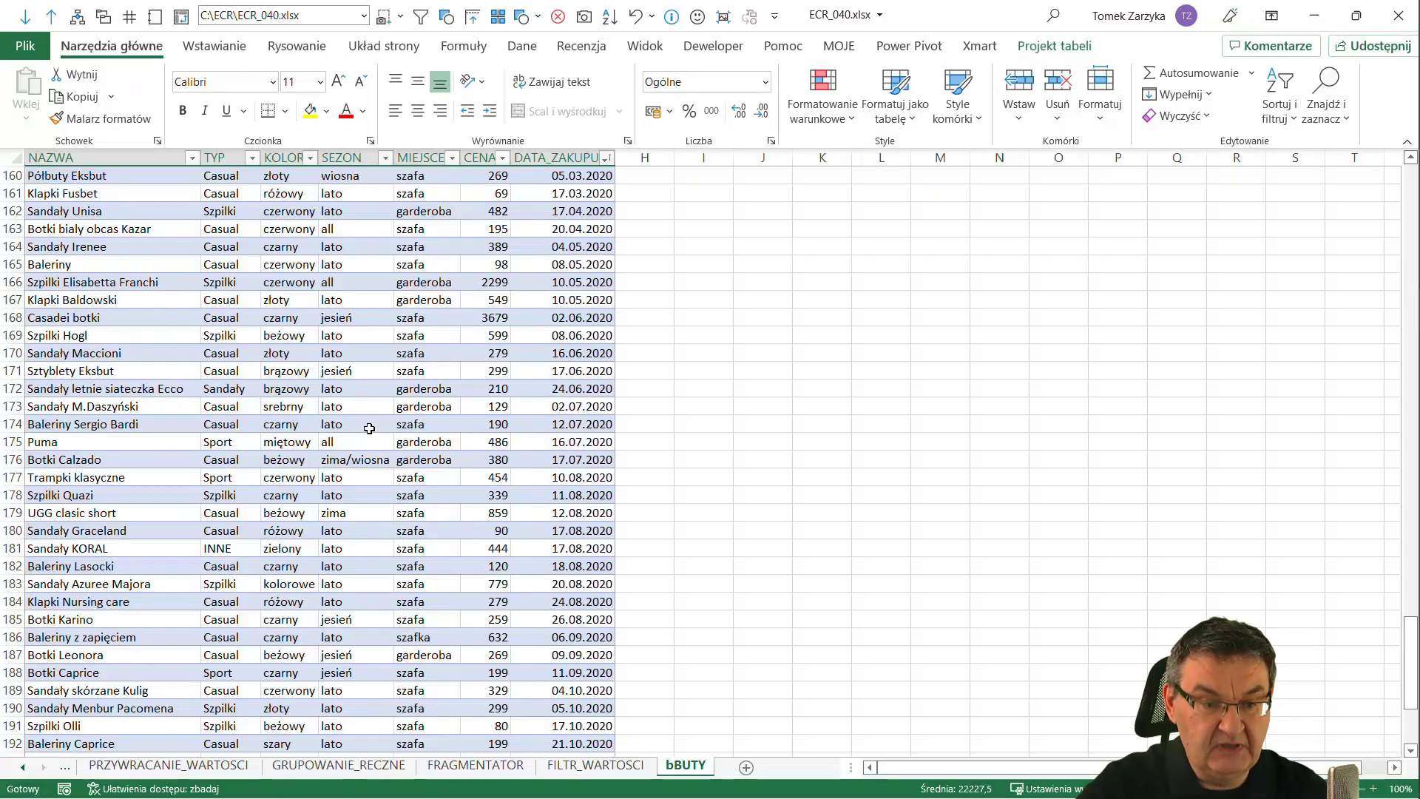
pyautogui.scroll(10, 351, 255)
pyautogui.scroll(10, 351, 254)
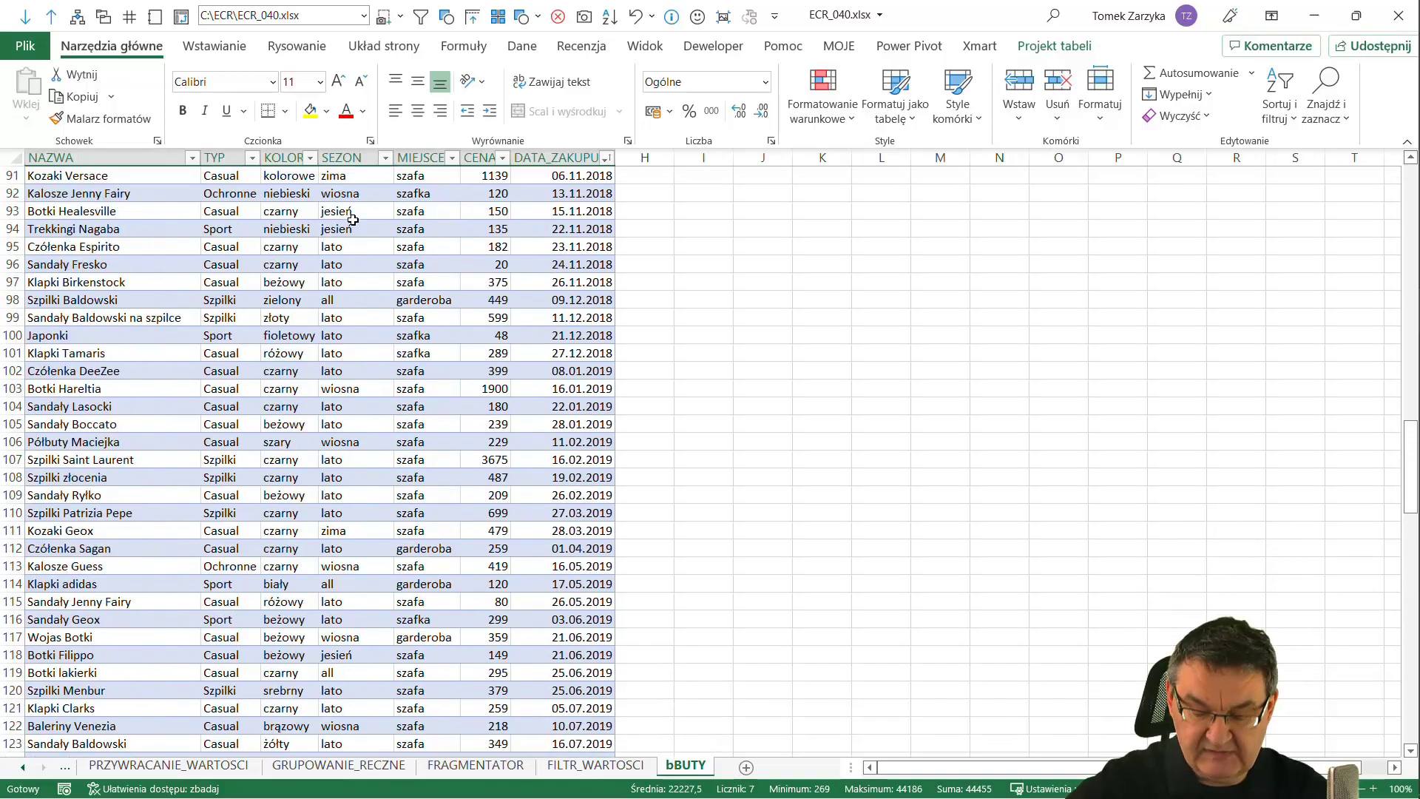
pyautogui.hotkey('ctrl', 'Home')
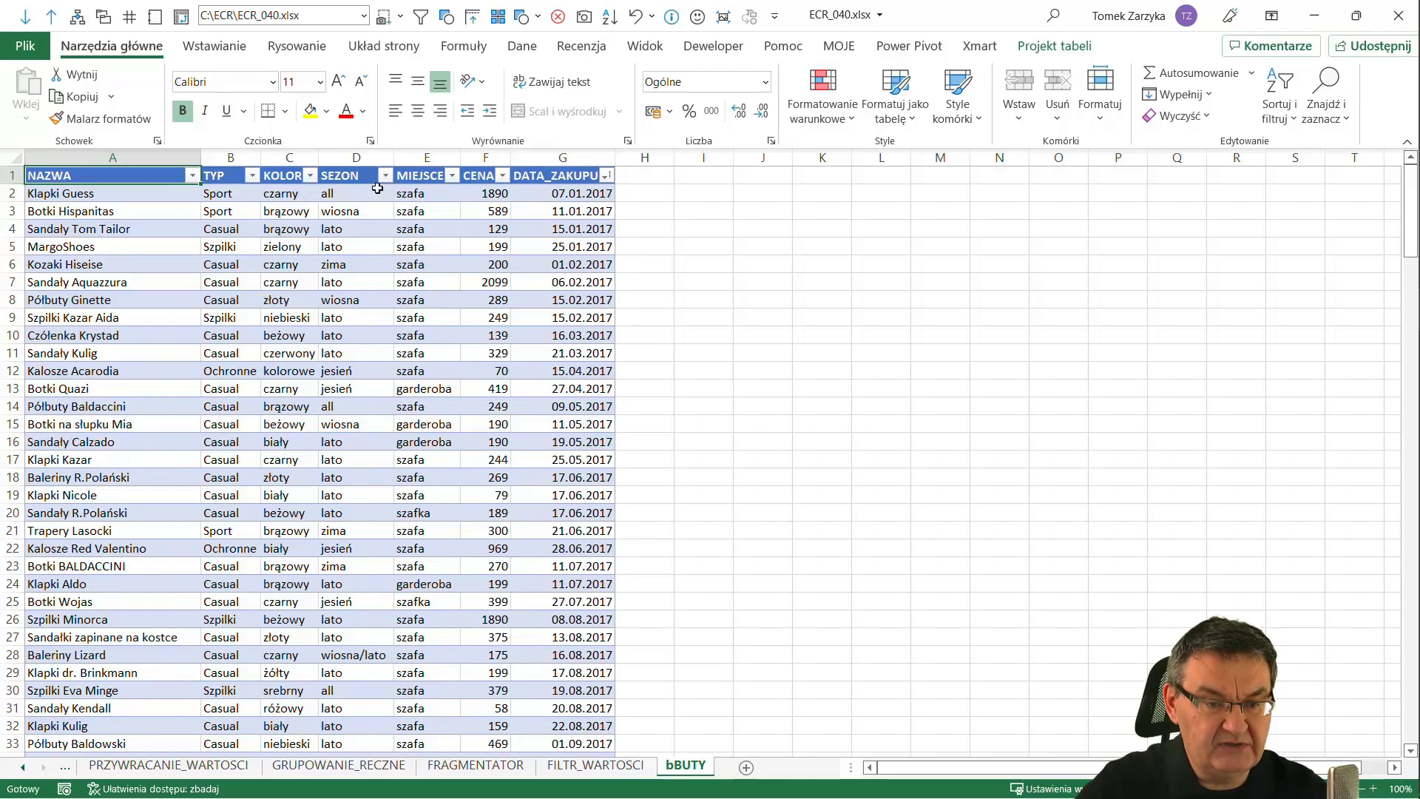
# - Filter the bBUTY TYP column to Szpilkixx only and select its entry in B52
pyautogui.click(252, 175)
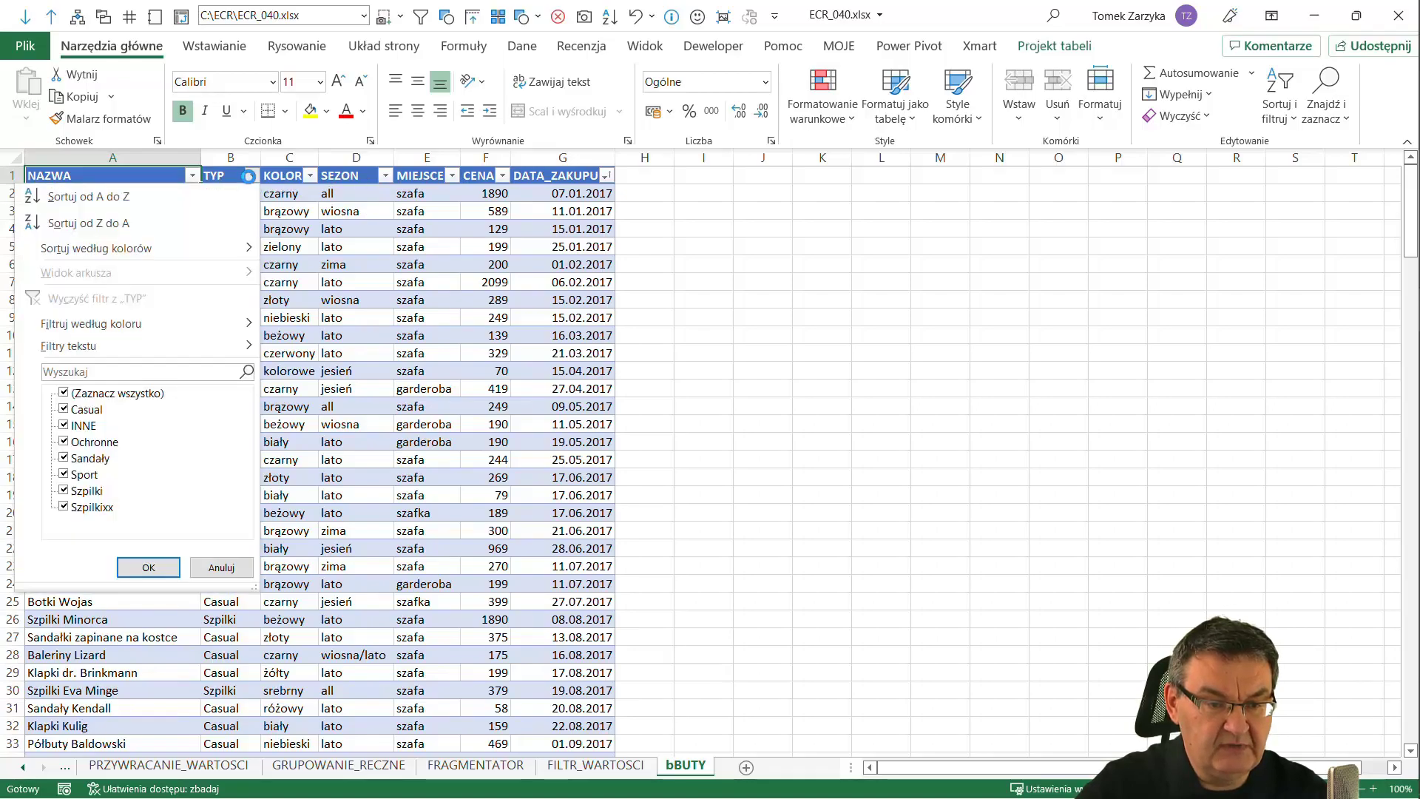
pyautogui.click(66, 394)
pyautogui.click(65, 507)
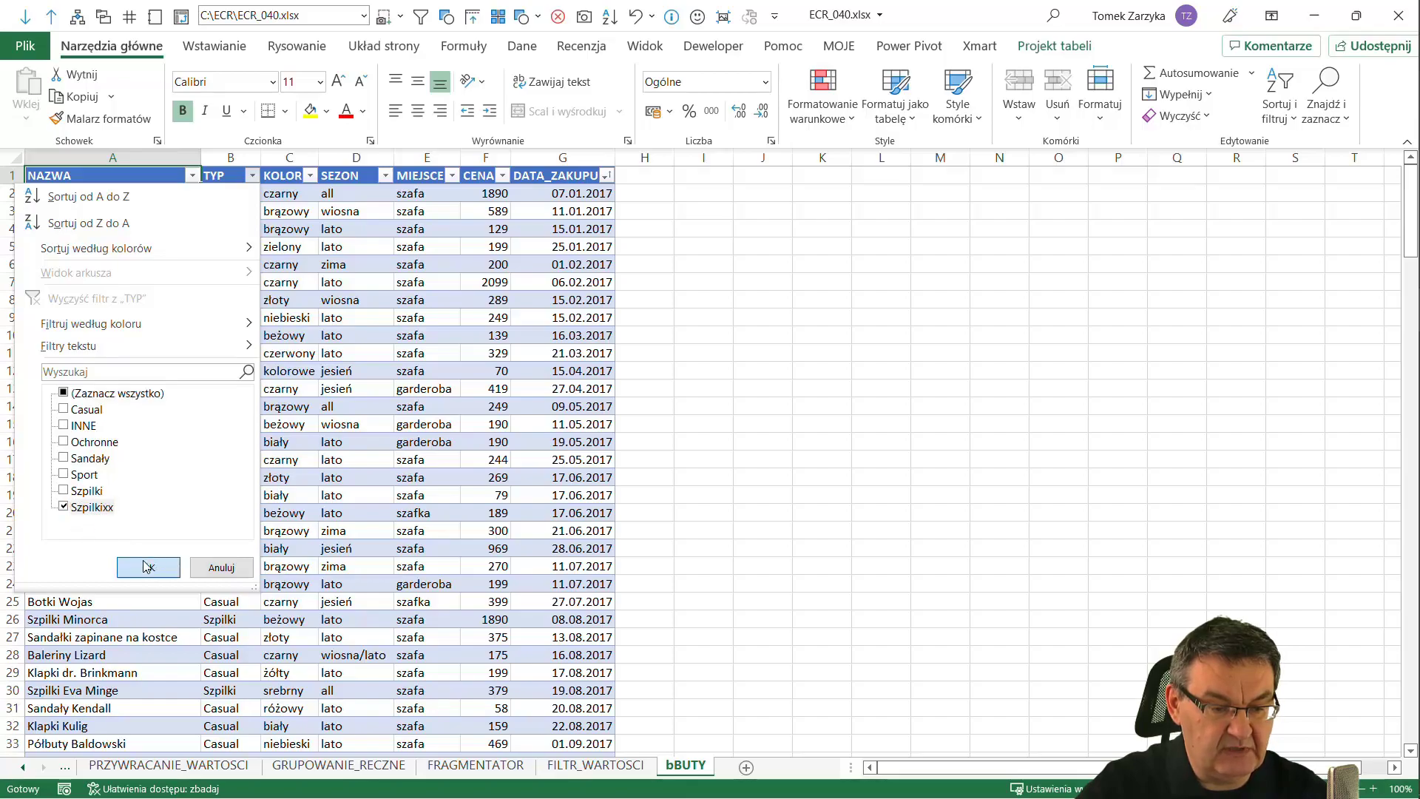
pyautogui.click(148, 567)
pyautogui.click(247, 197)
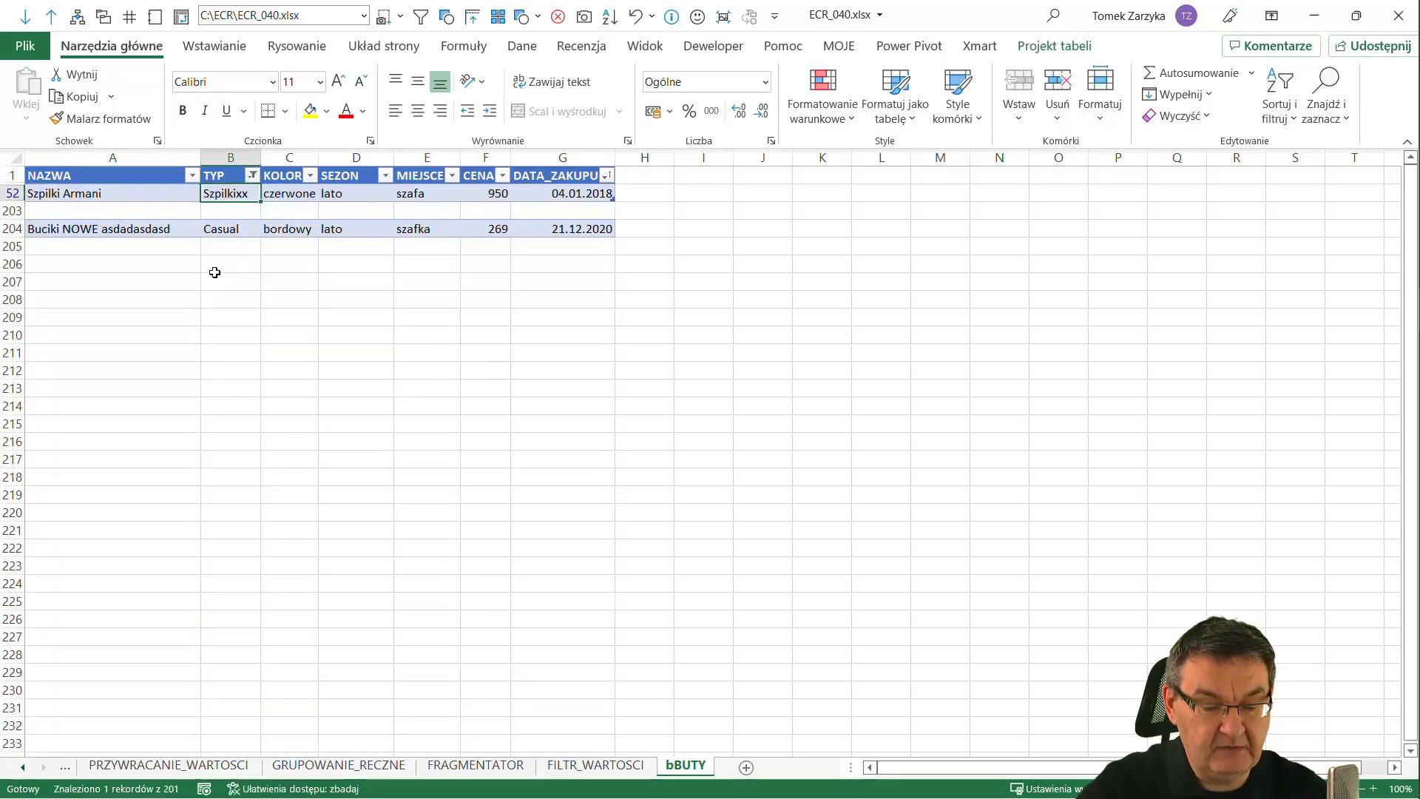
pyautogui.click(26, 769)
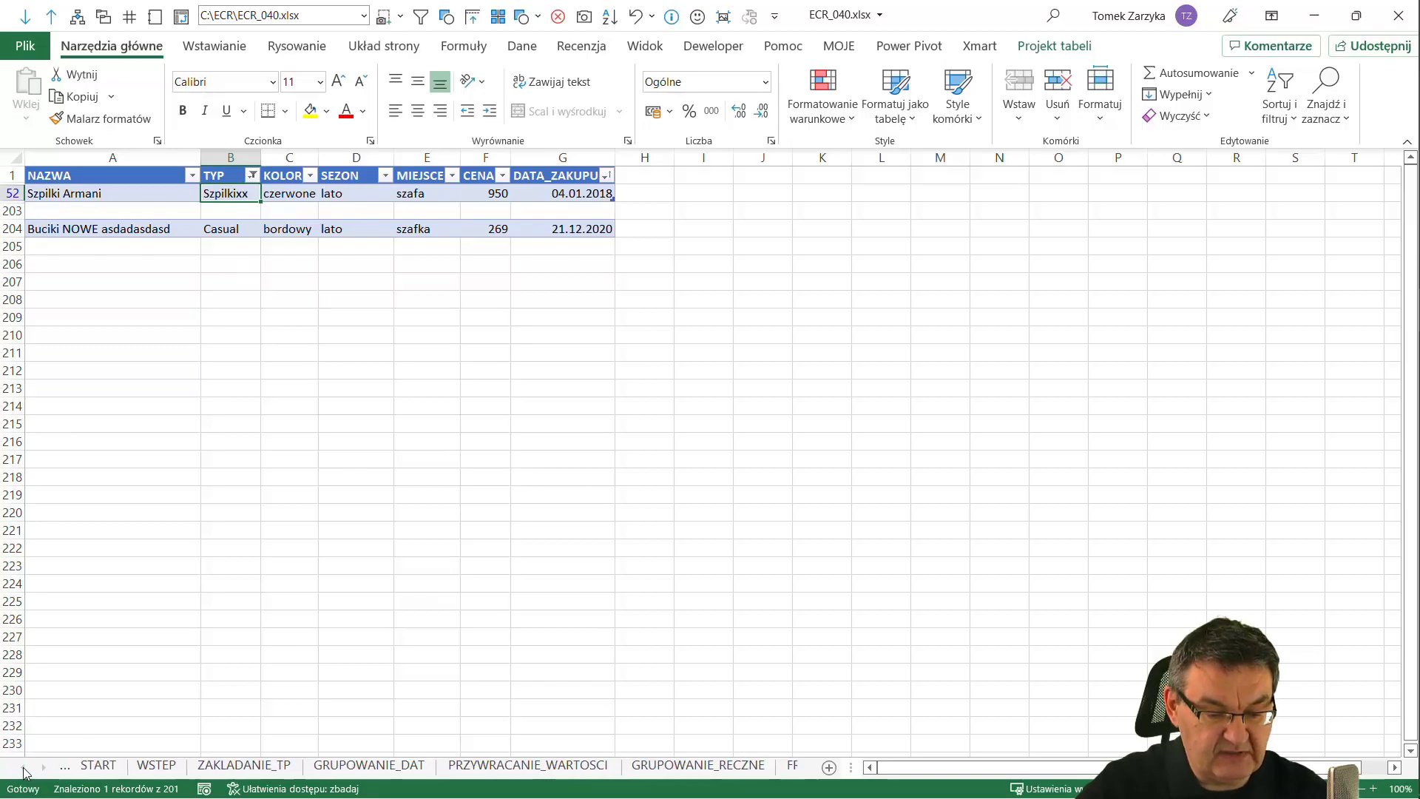
# - Refresh the SEZON/TYP pivot on the ZAKLADANIE_TP sheet
pyautogui.click(294, 766)
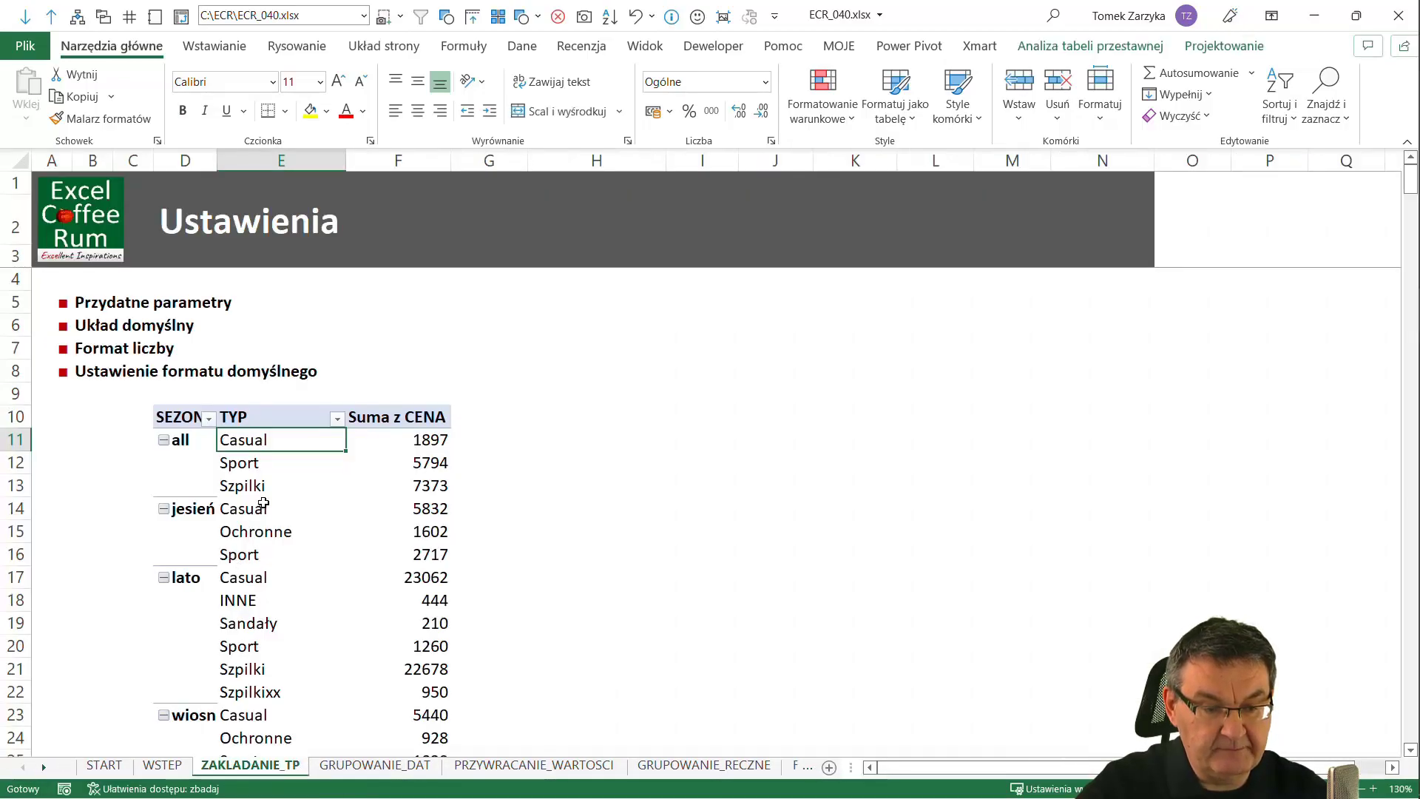
pyautogui.rightClick(275, 463)
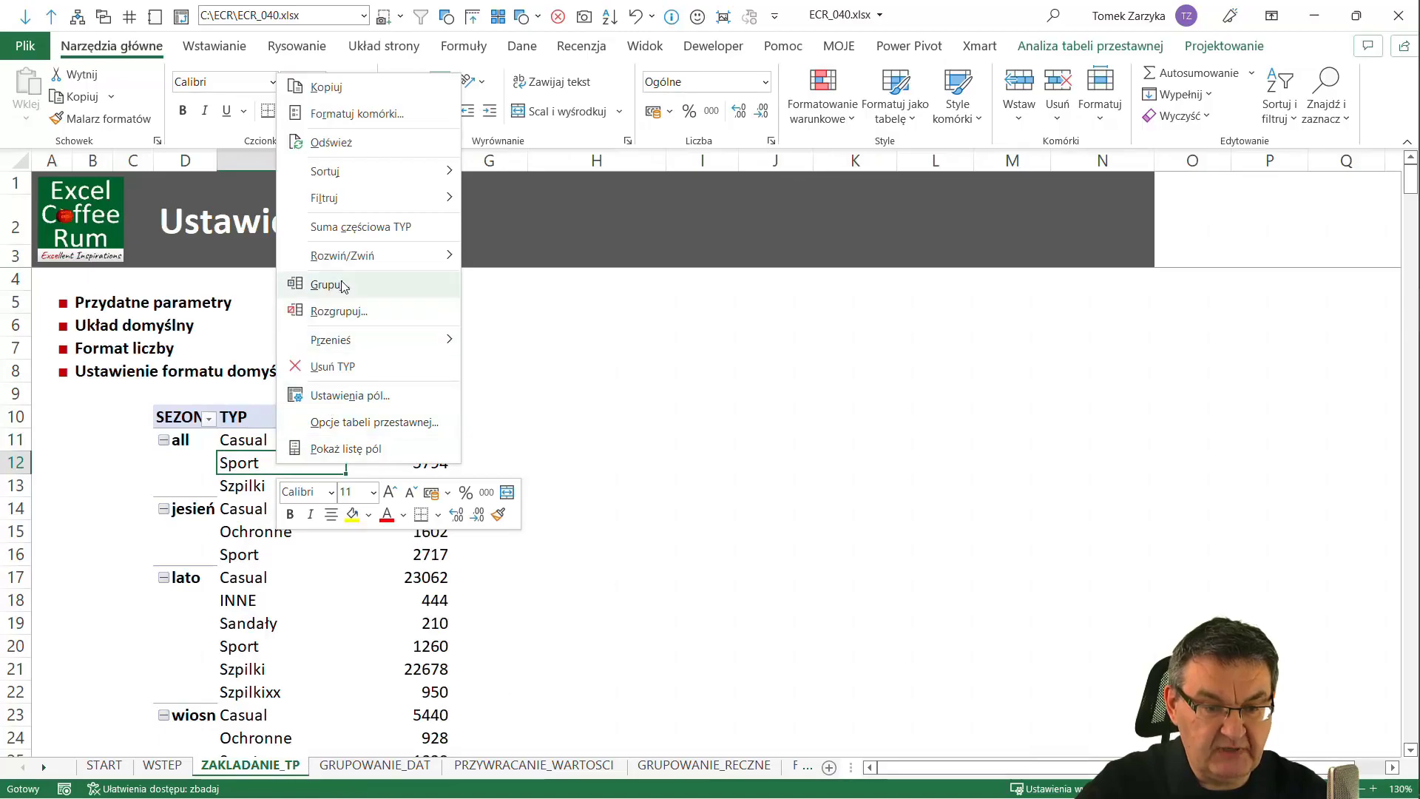
pyautogui.click(331, 142)
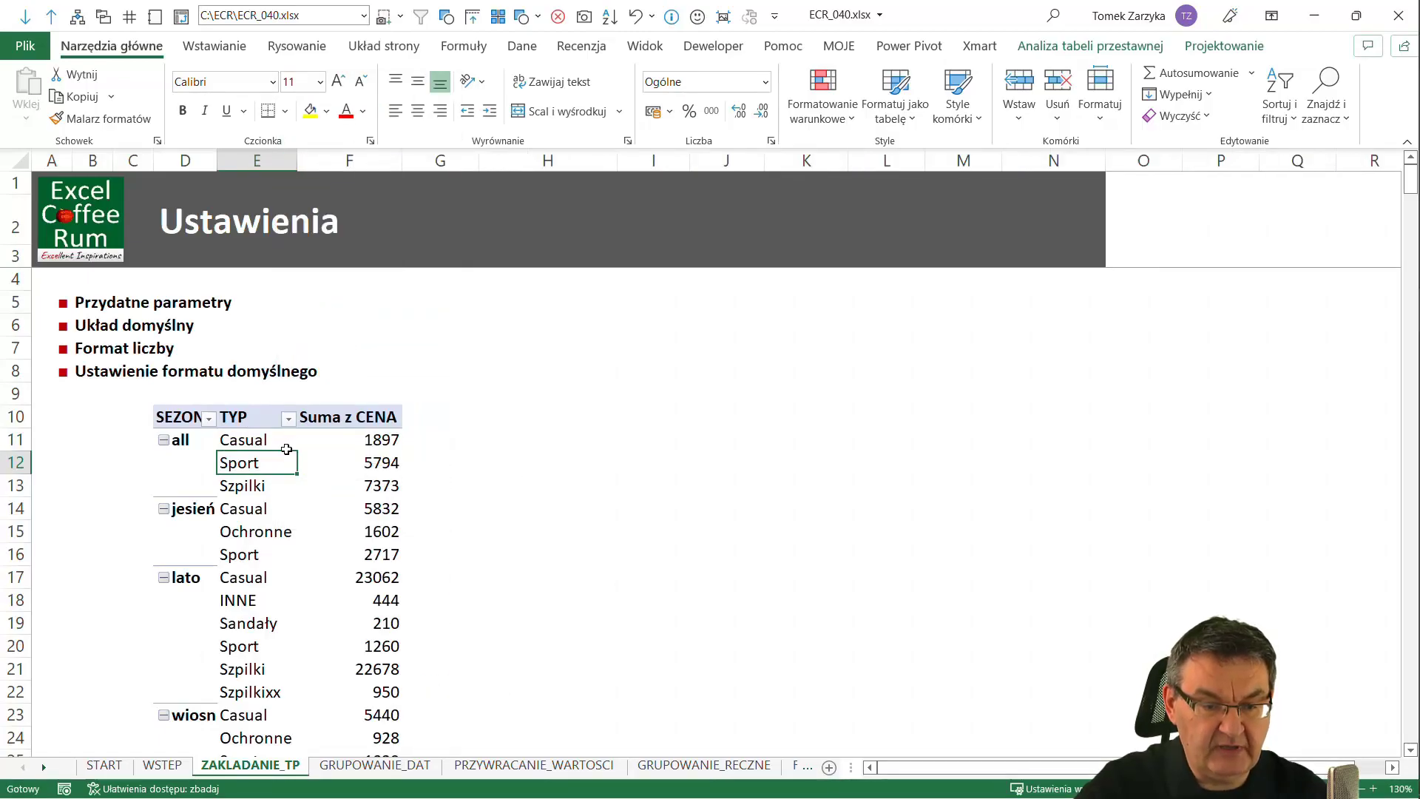
# - Turn off auto-fit column widths on update in the pivot table options
pyautogui.rightClick(271, 465)
pyautogui.click(361, 424)
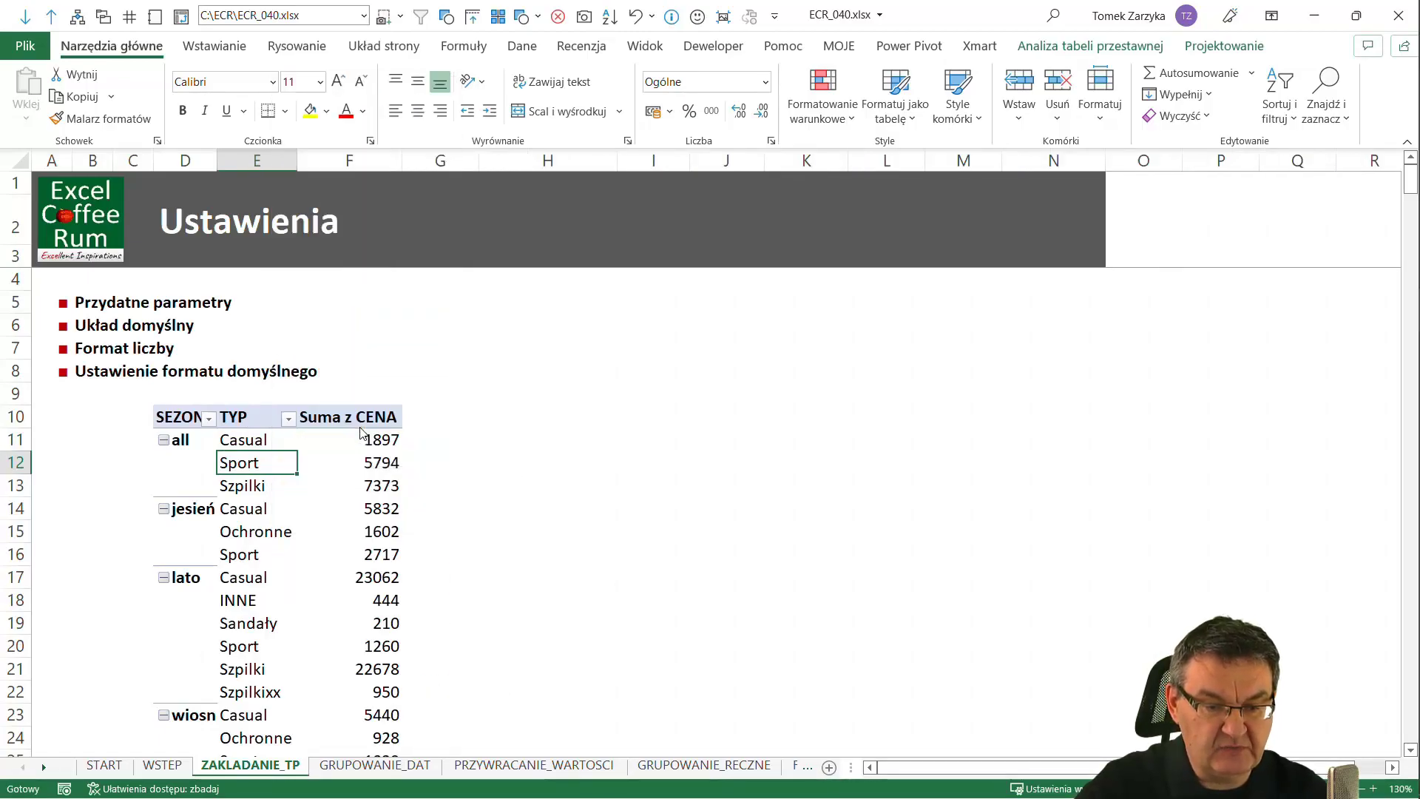
pyautogui.click(166, 497)
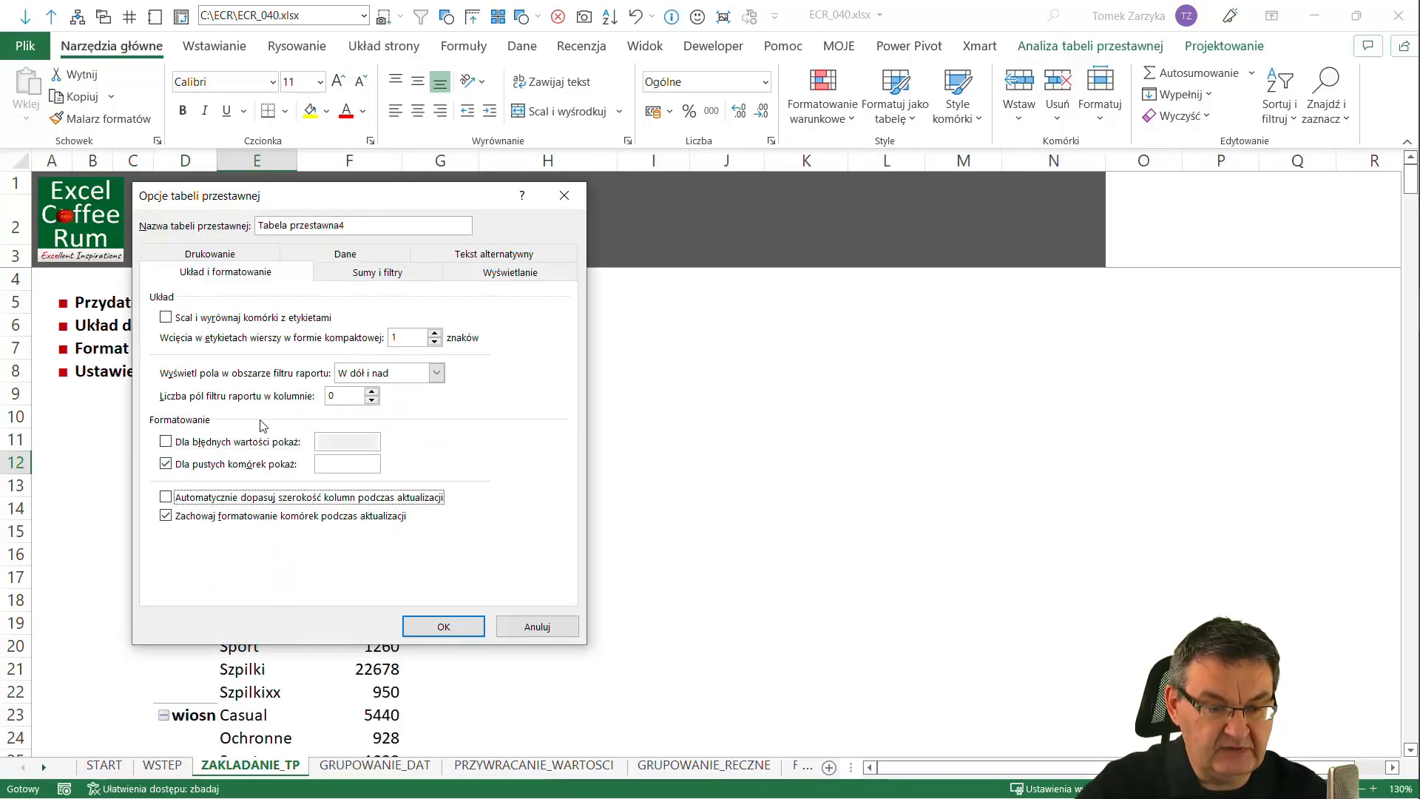
pyautogui.click(392, 255)
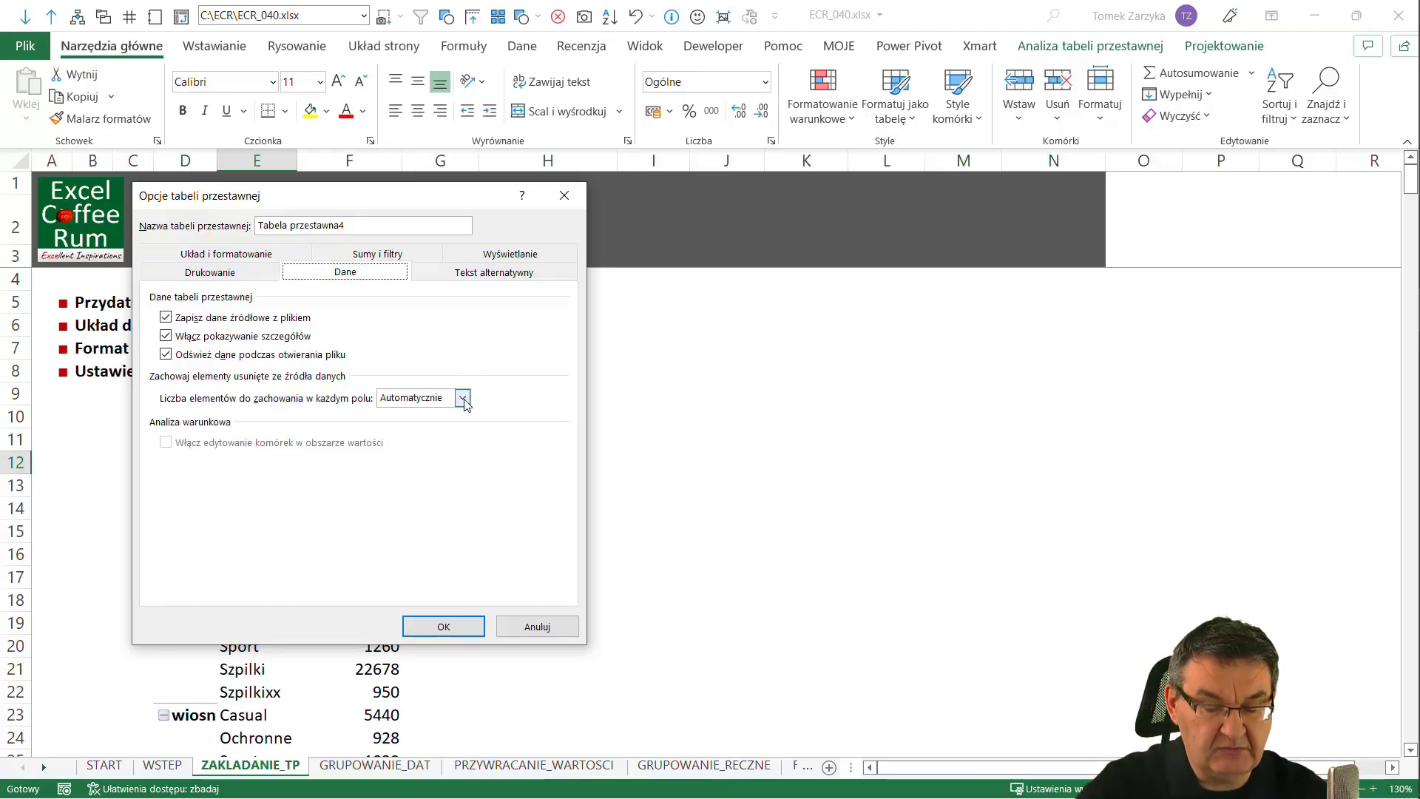
pyautogui.click(447, 625)
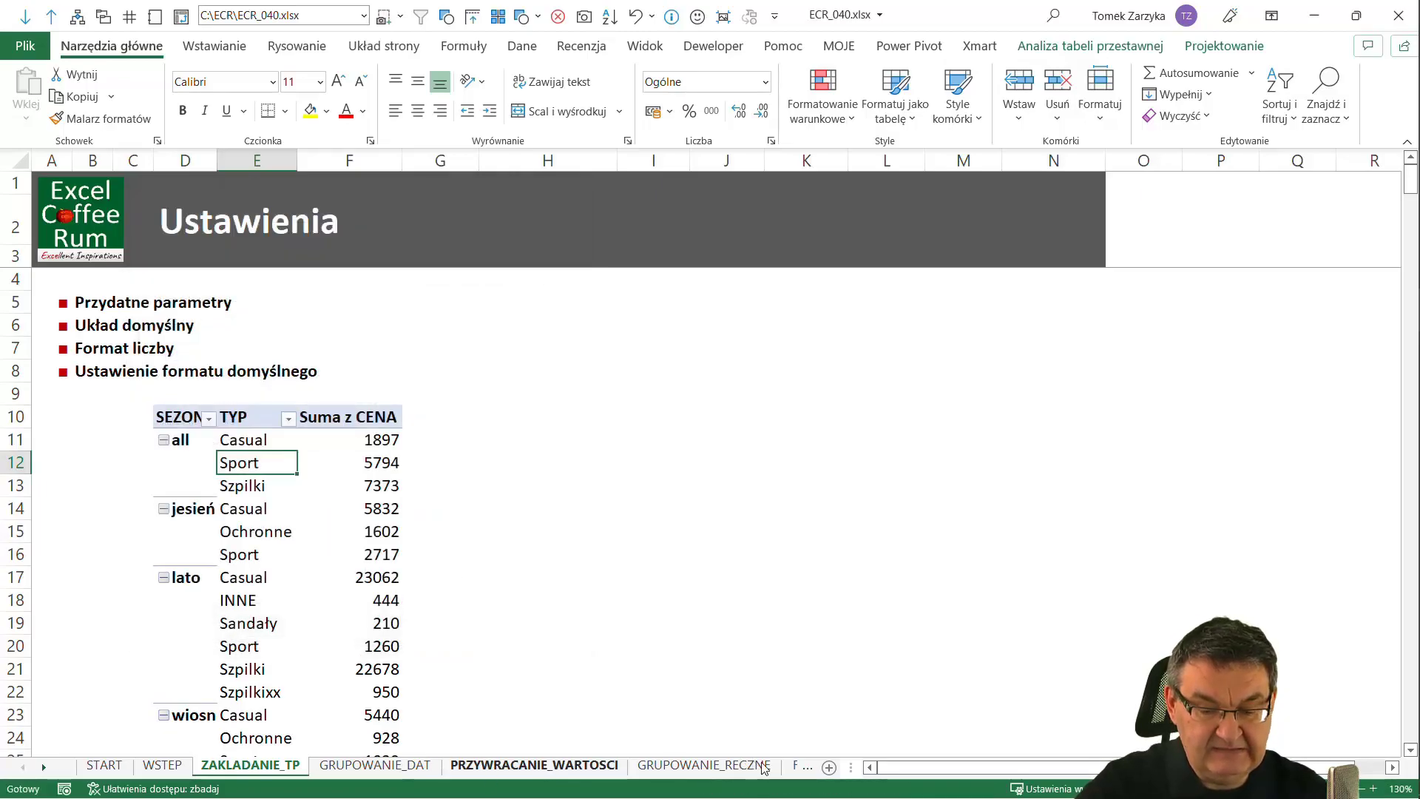
pyautogui.click(46, 769)
pyautogui.click(46, 769)
pyautogui.click(46, 769)
pyautogui.click(46, 769)
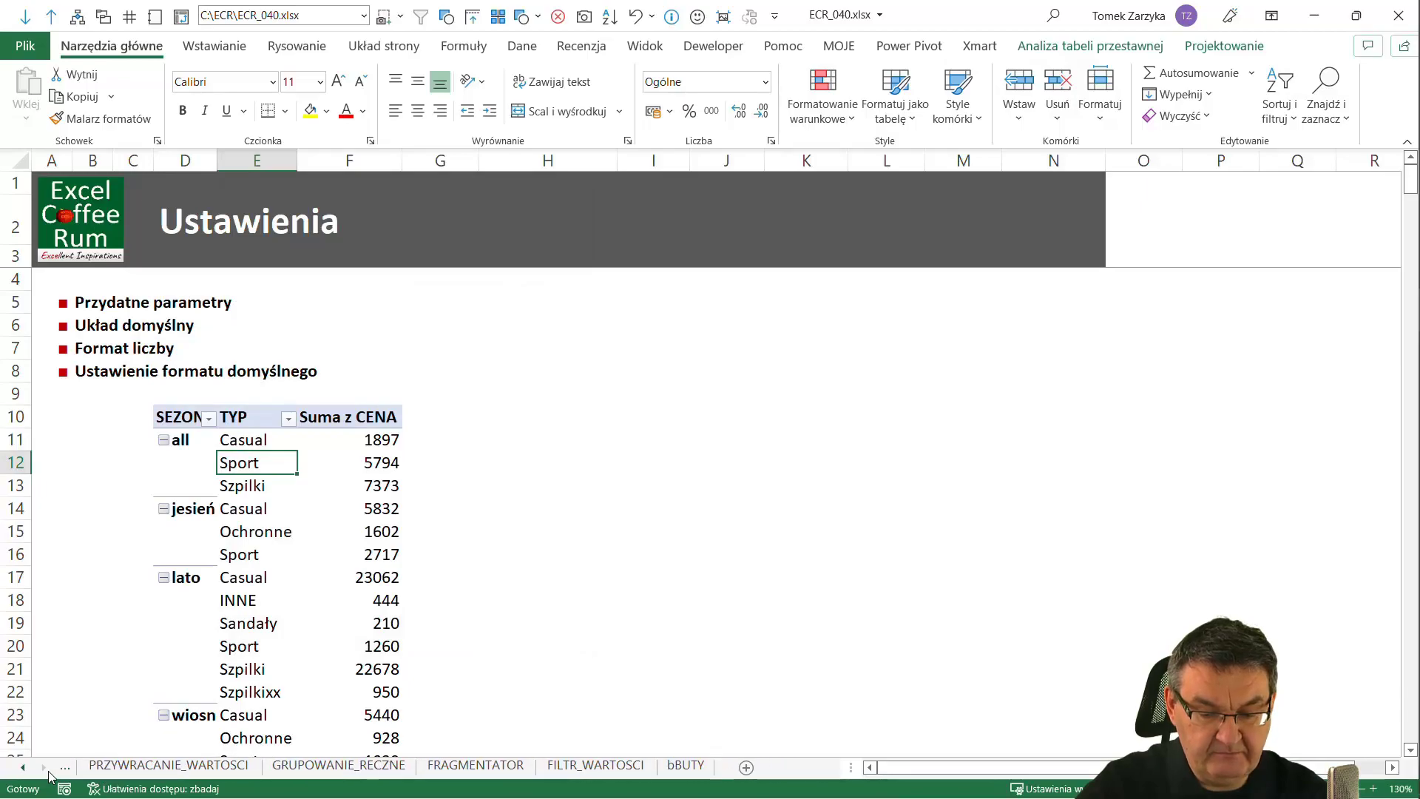
# - Correct B52 in bBUTY from Szpilkixx to Szpilki
pyautogui.click(685, 766)
pyautogui.press('F2')
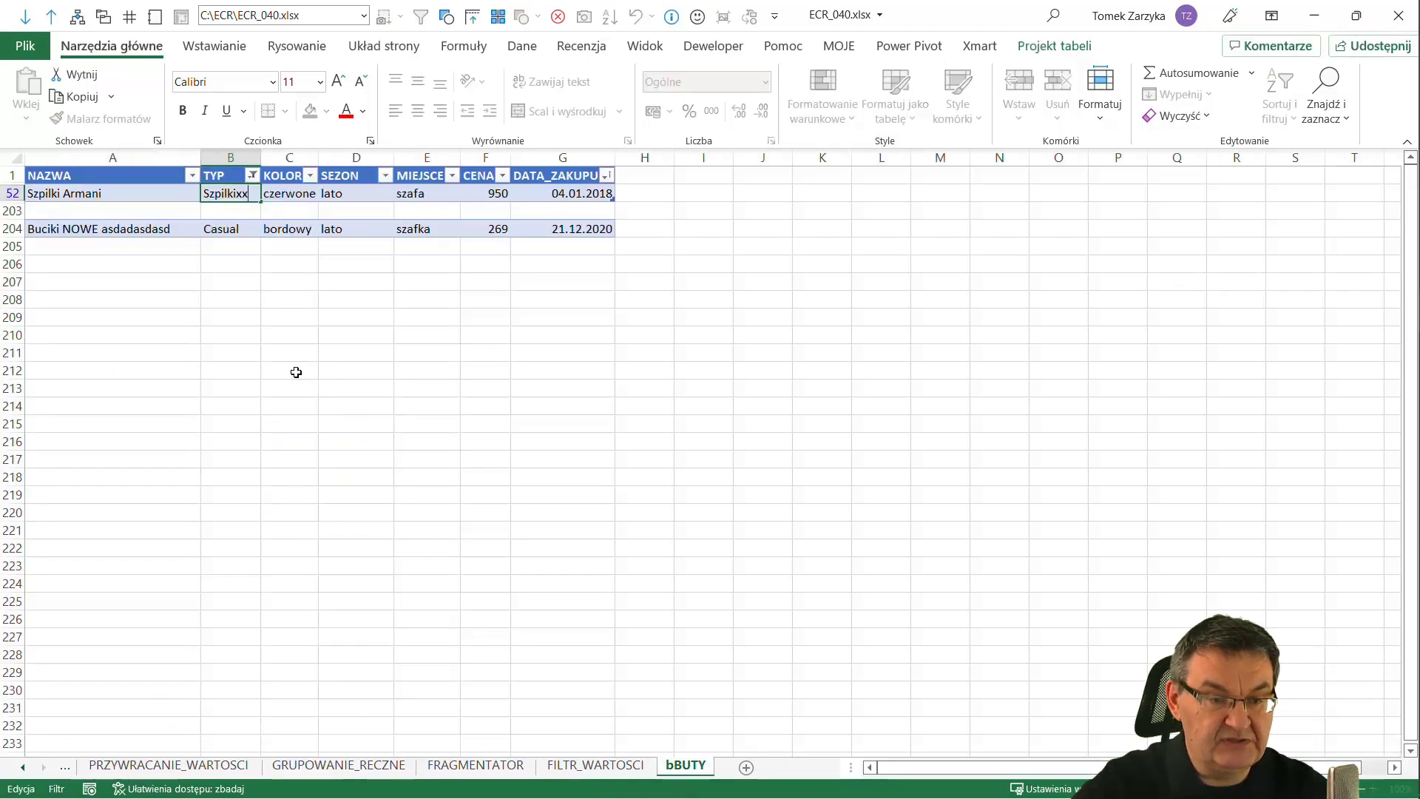
pyautogui.press('BackSpace')
pyautogui.press('BackSpace')
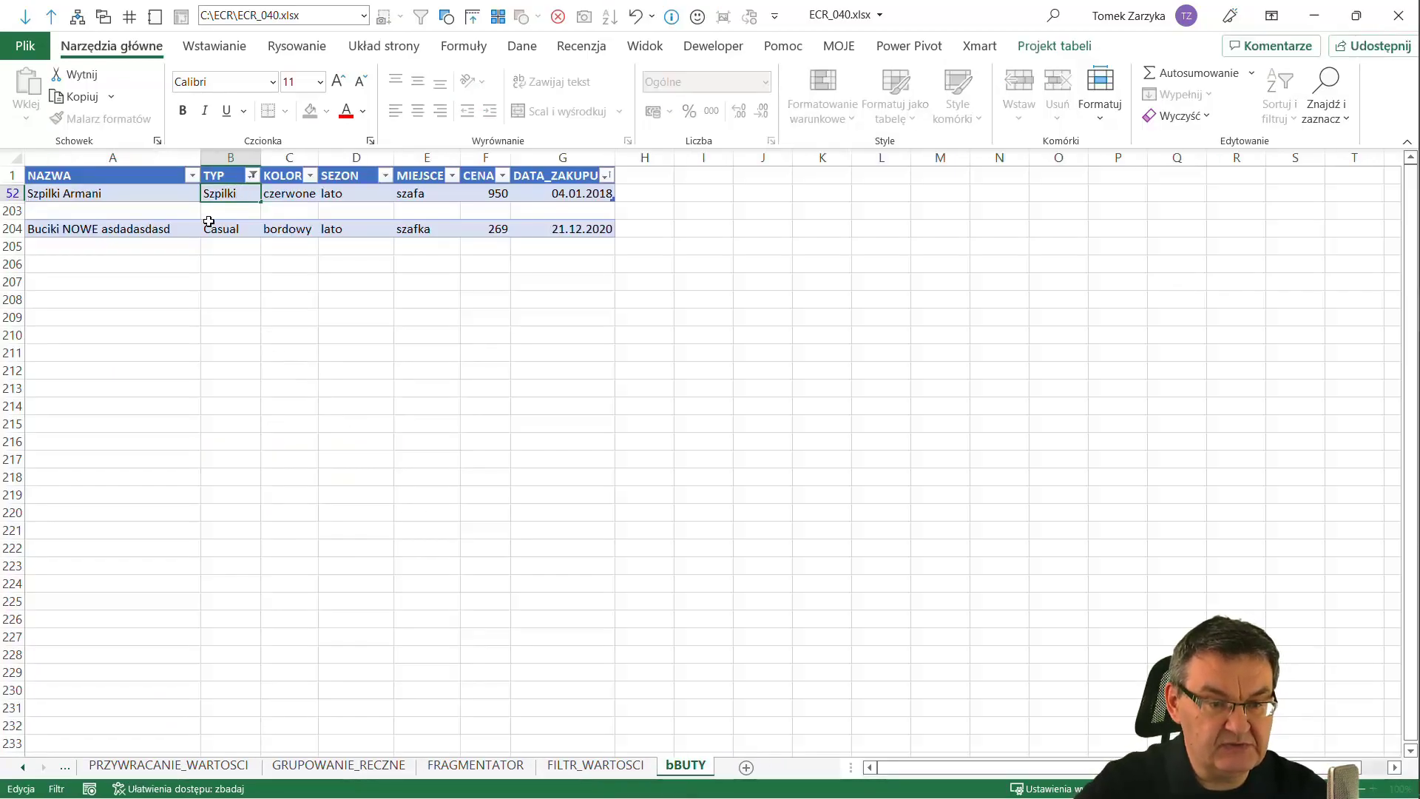
pyautogui.press('Return')
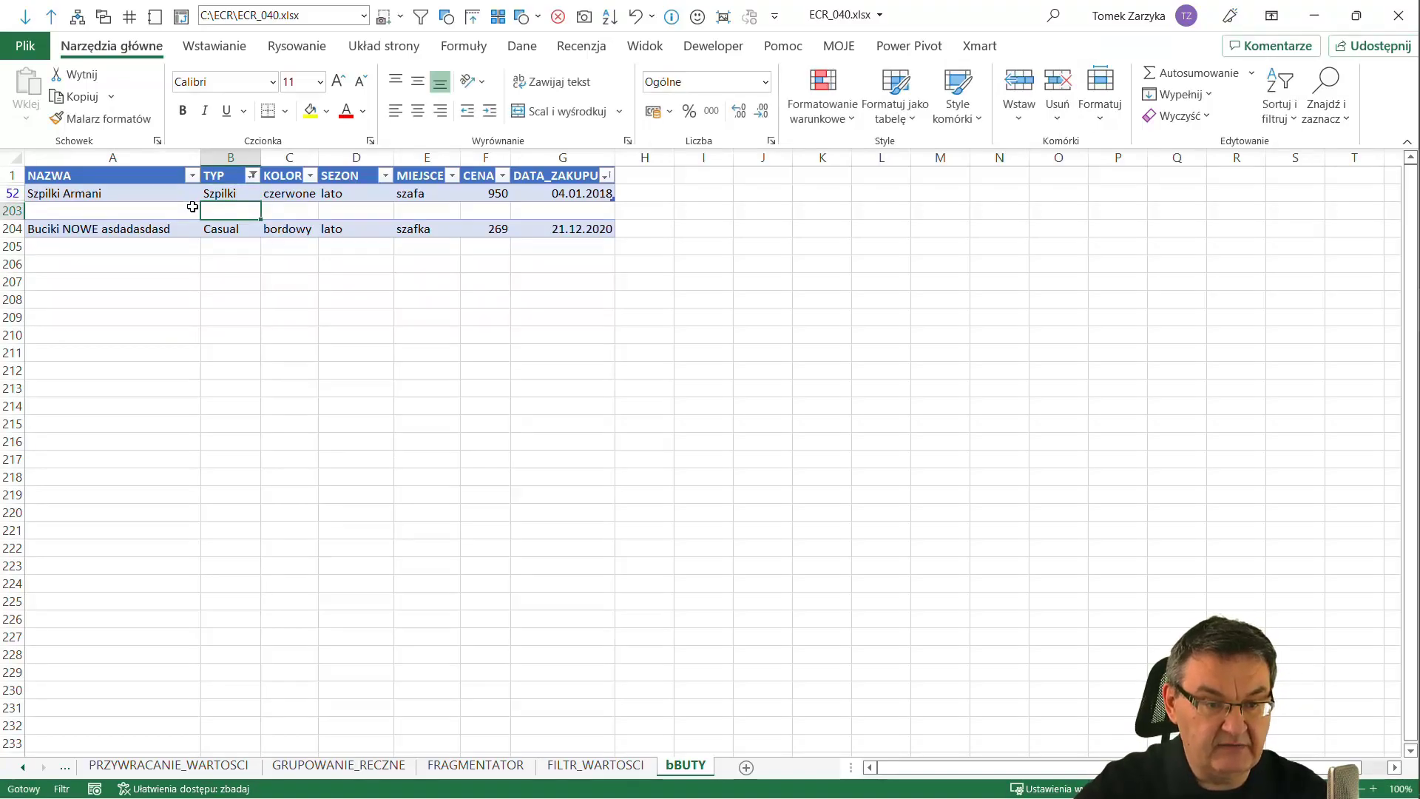
# - Refresh the ZAKLADANIE_TP pivot to pick up the corrected type
pyautogui.click(23, 767)
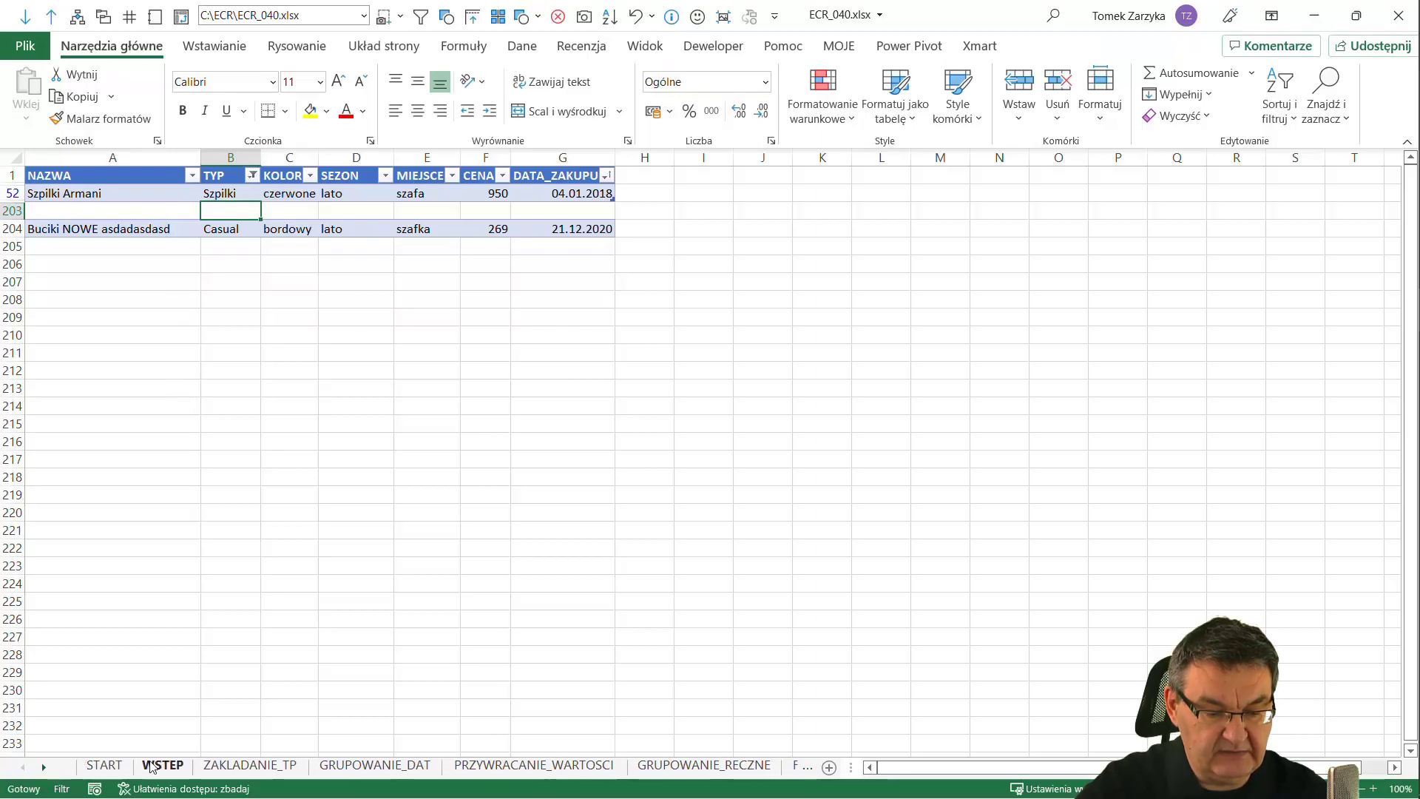
pyautogui.click(217, 769)
pyautogui.rightClick(273, 457)
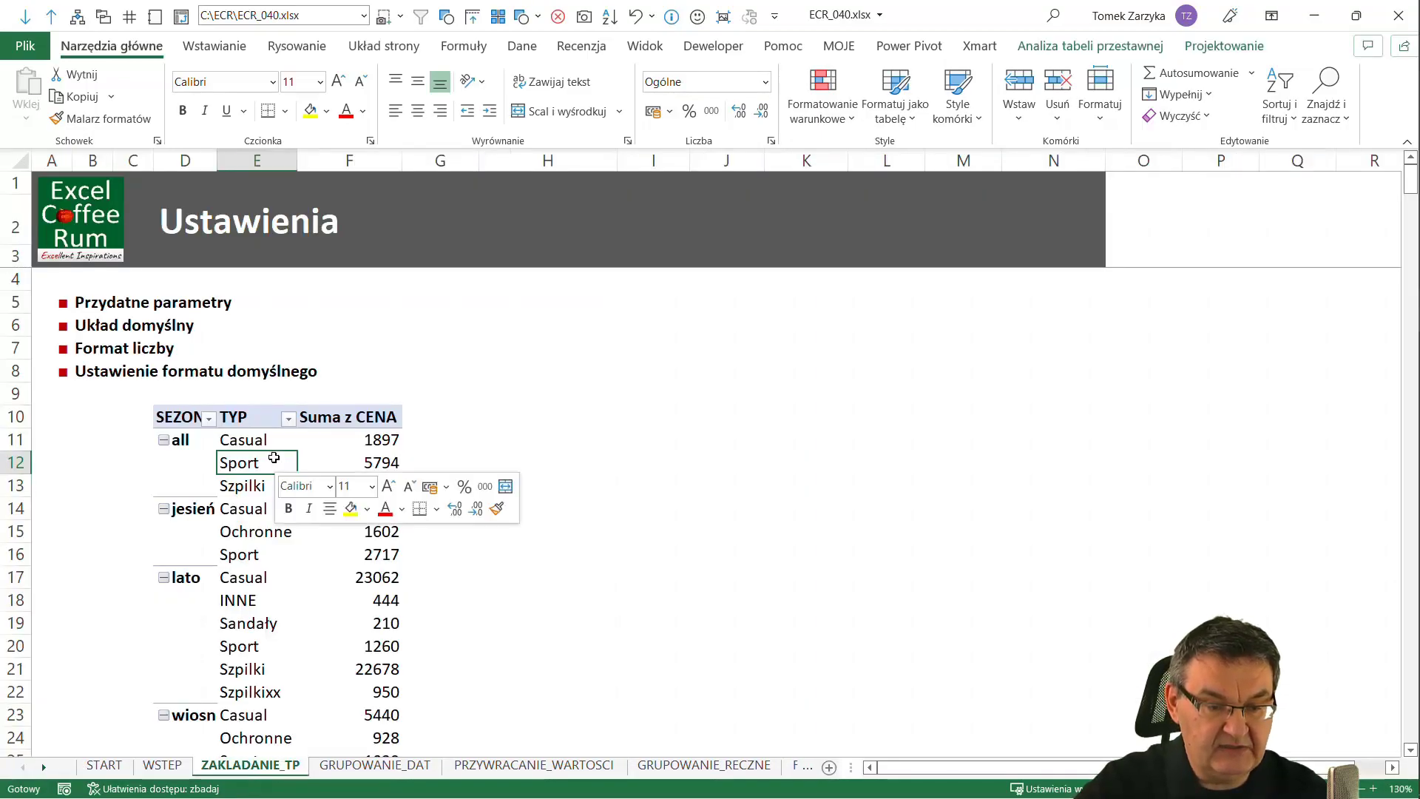
pyautogui.click(330, 137)
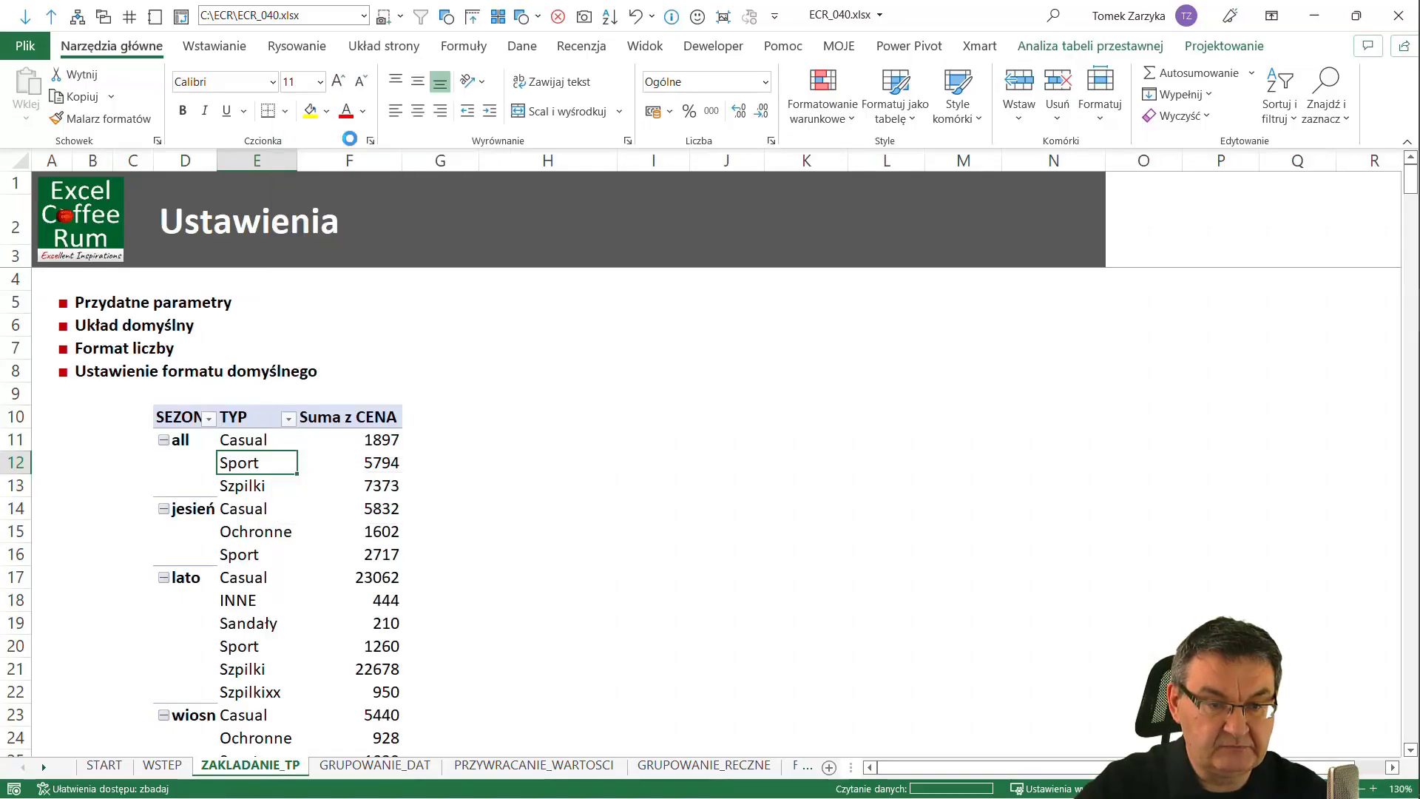
# - Filter TYP to only Szpilkixx, confirming it's empty, then reselect all TYP items
pyautogui.click(292, 420)
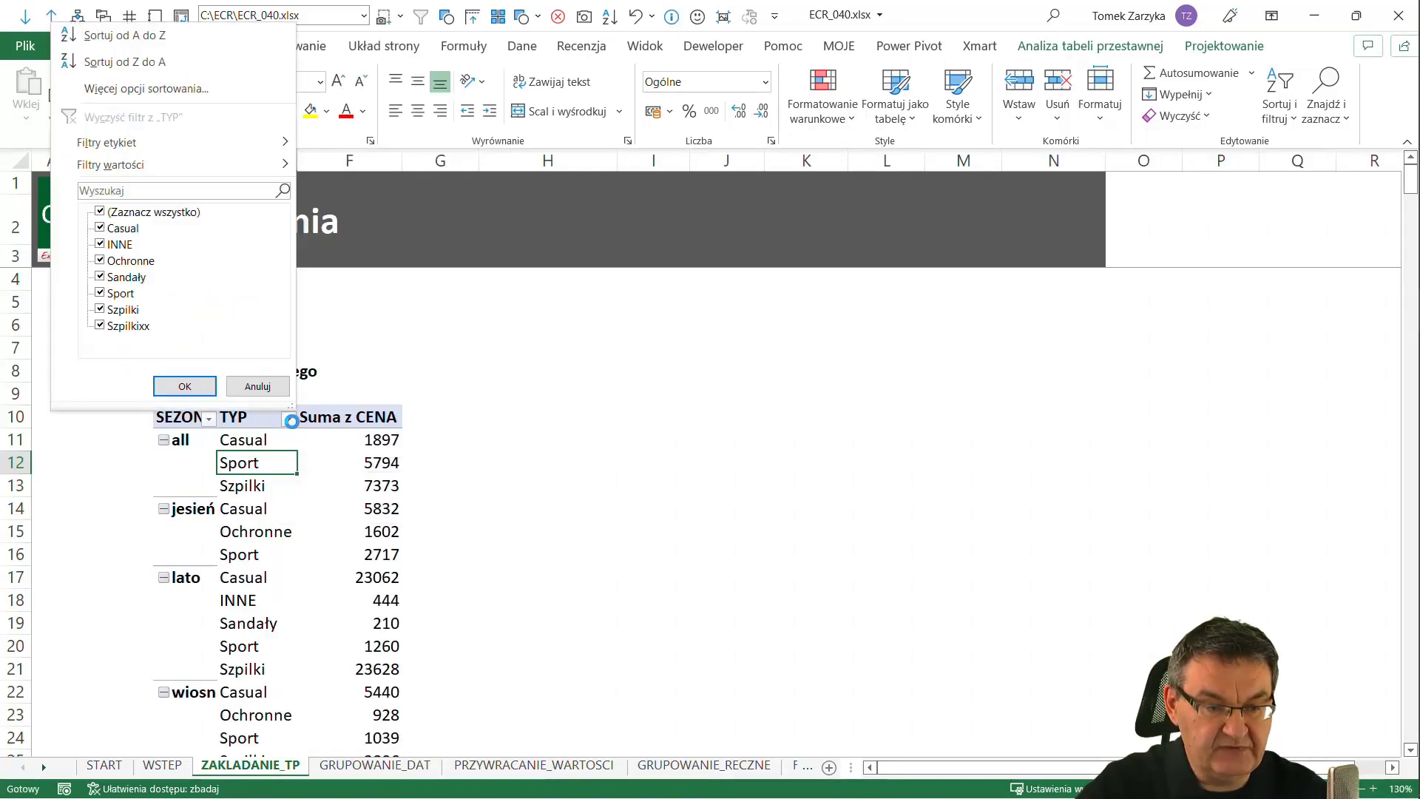
pyautogui.click(107, 213)
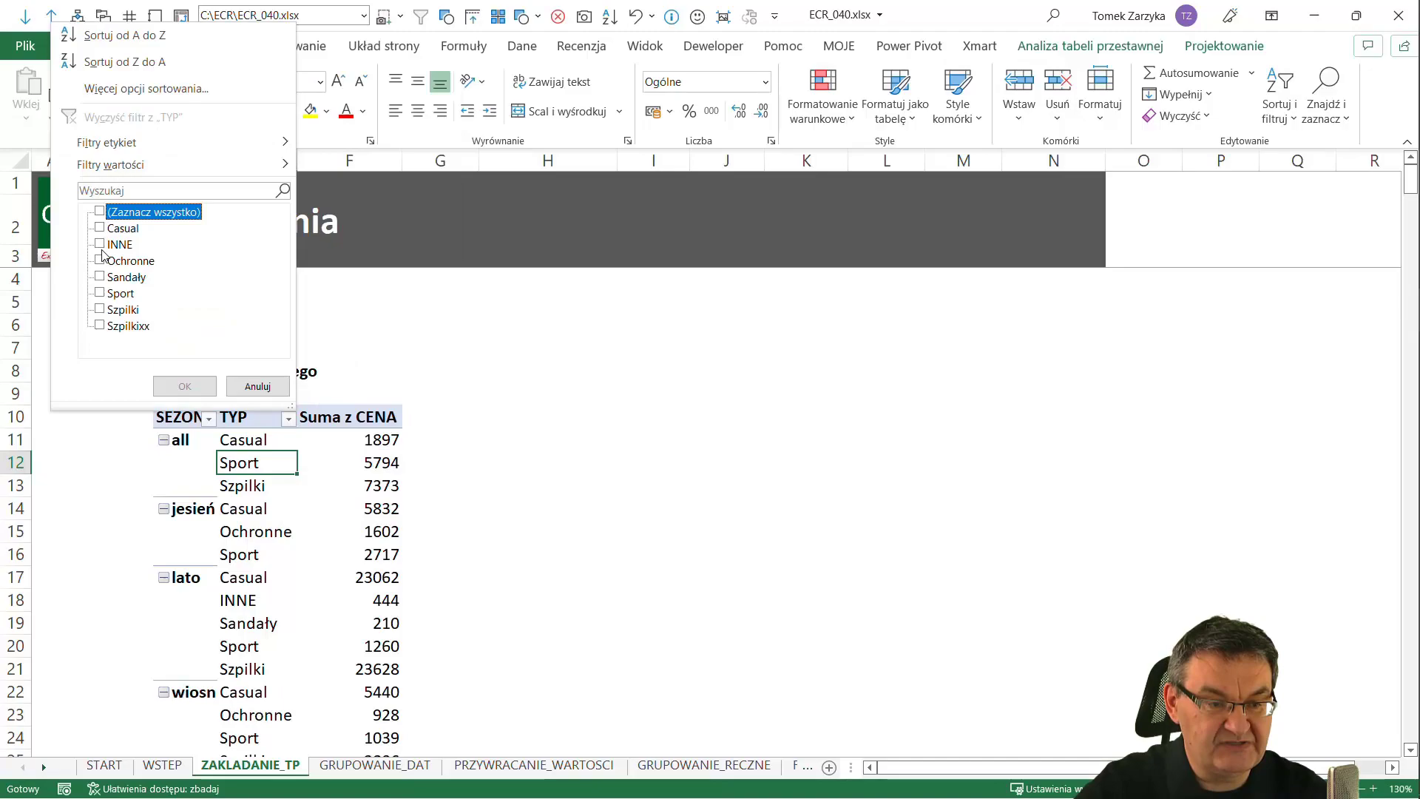
pyautogui.click(101, 326)
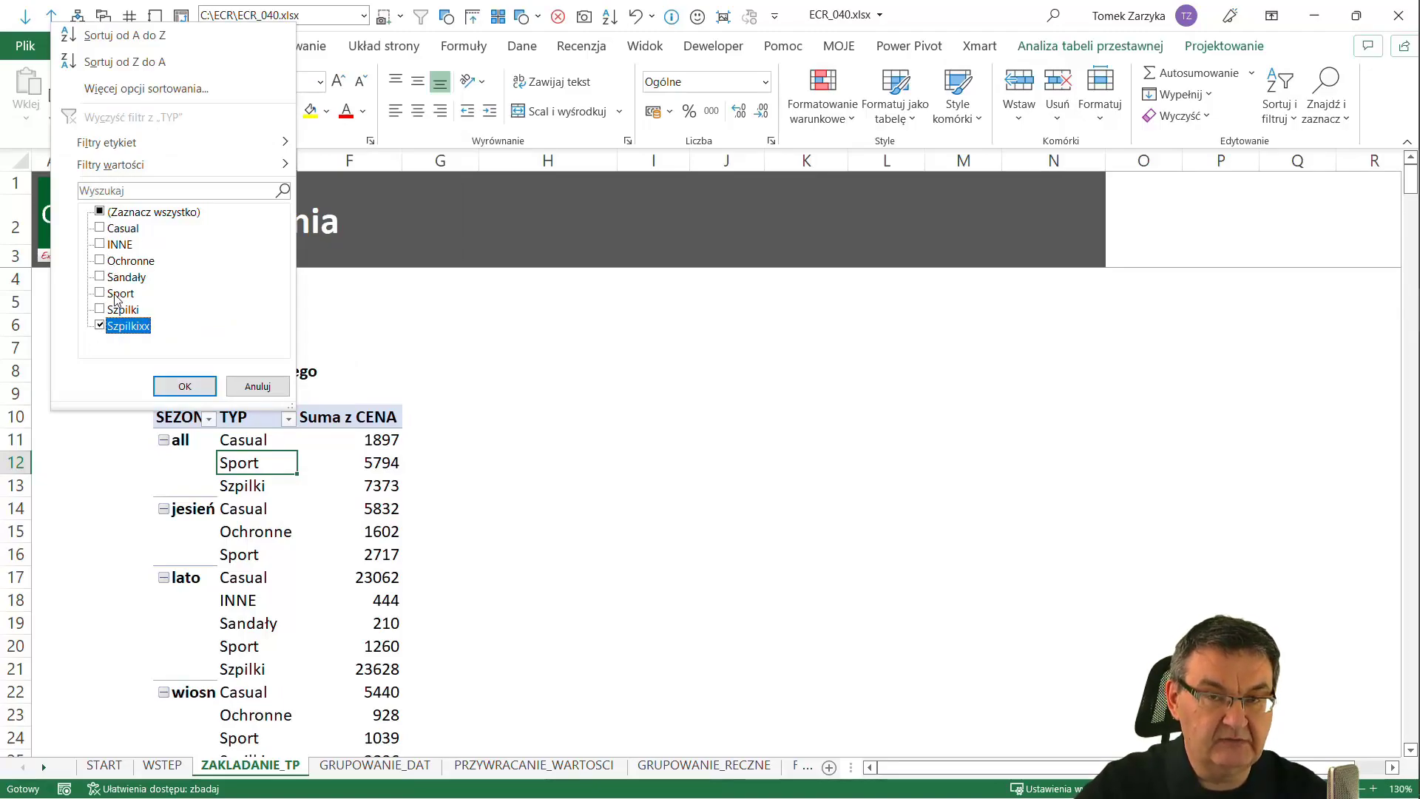
pyautogui.click(185, 386)
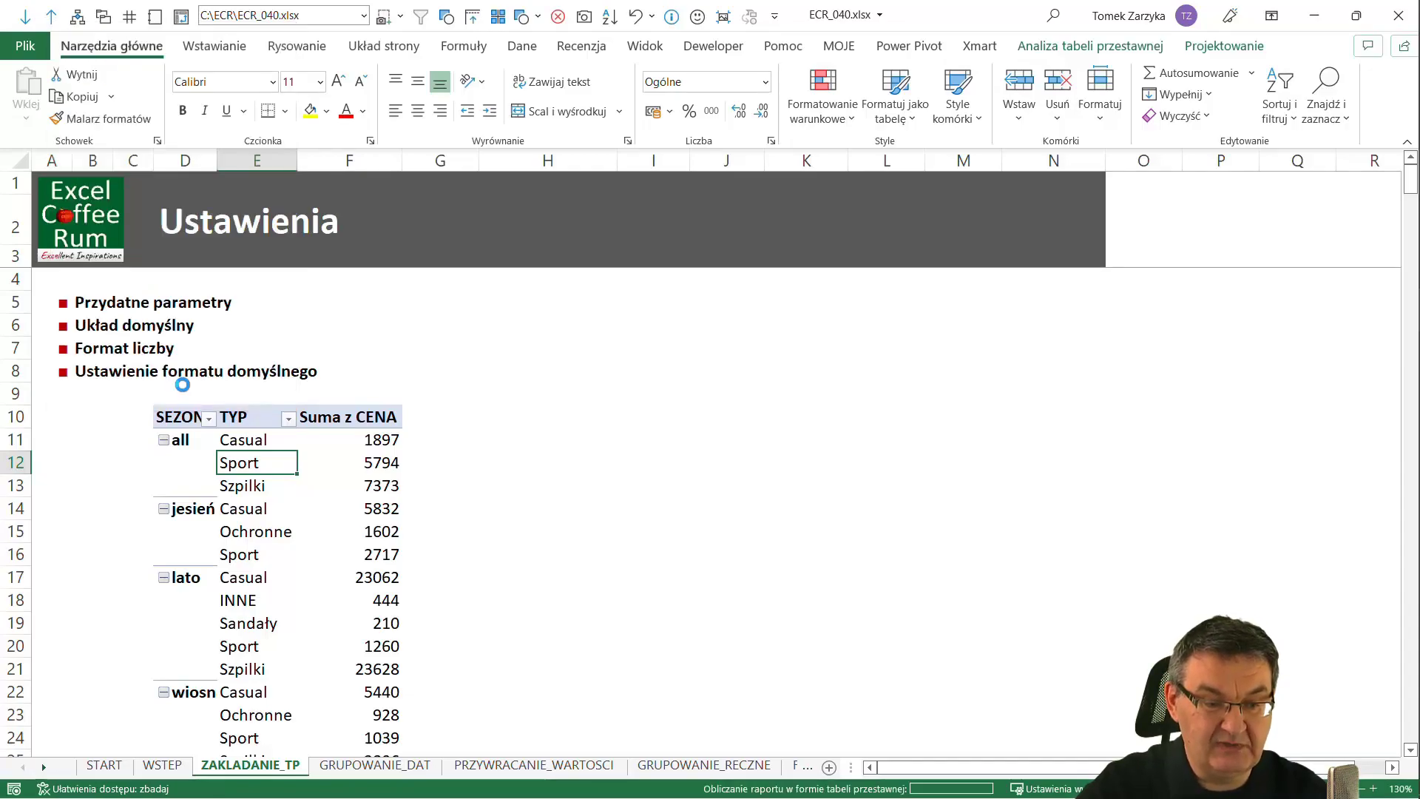
pyautogui.click(289, 418)
pyautogui.click(104, 212)
pyautogui.click(184, 386)
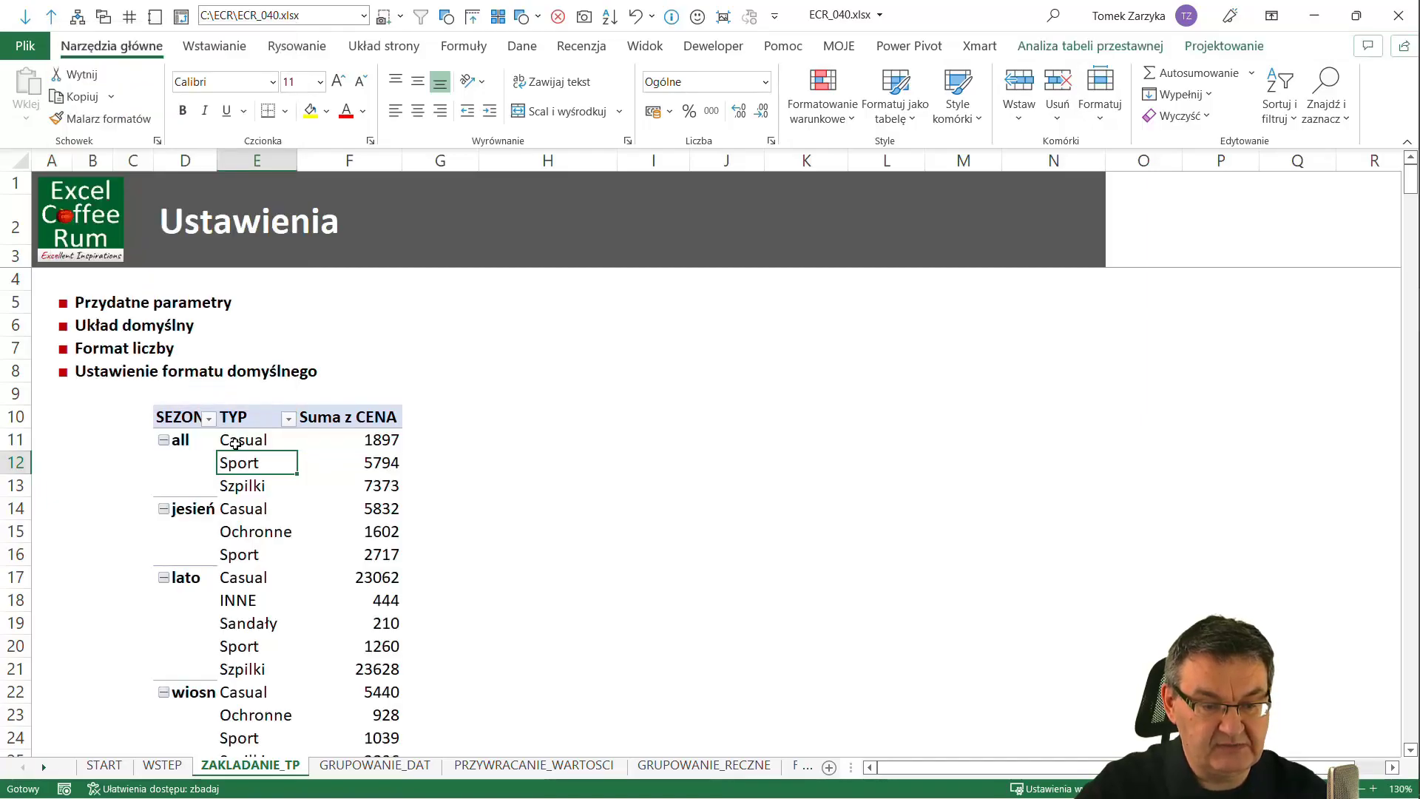
pyautogui.rightClick(235, 442)
pyautogui.click(312, 406)
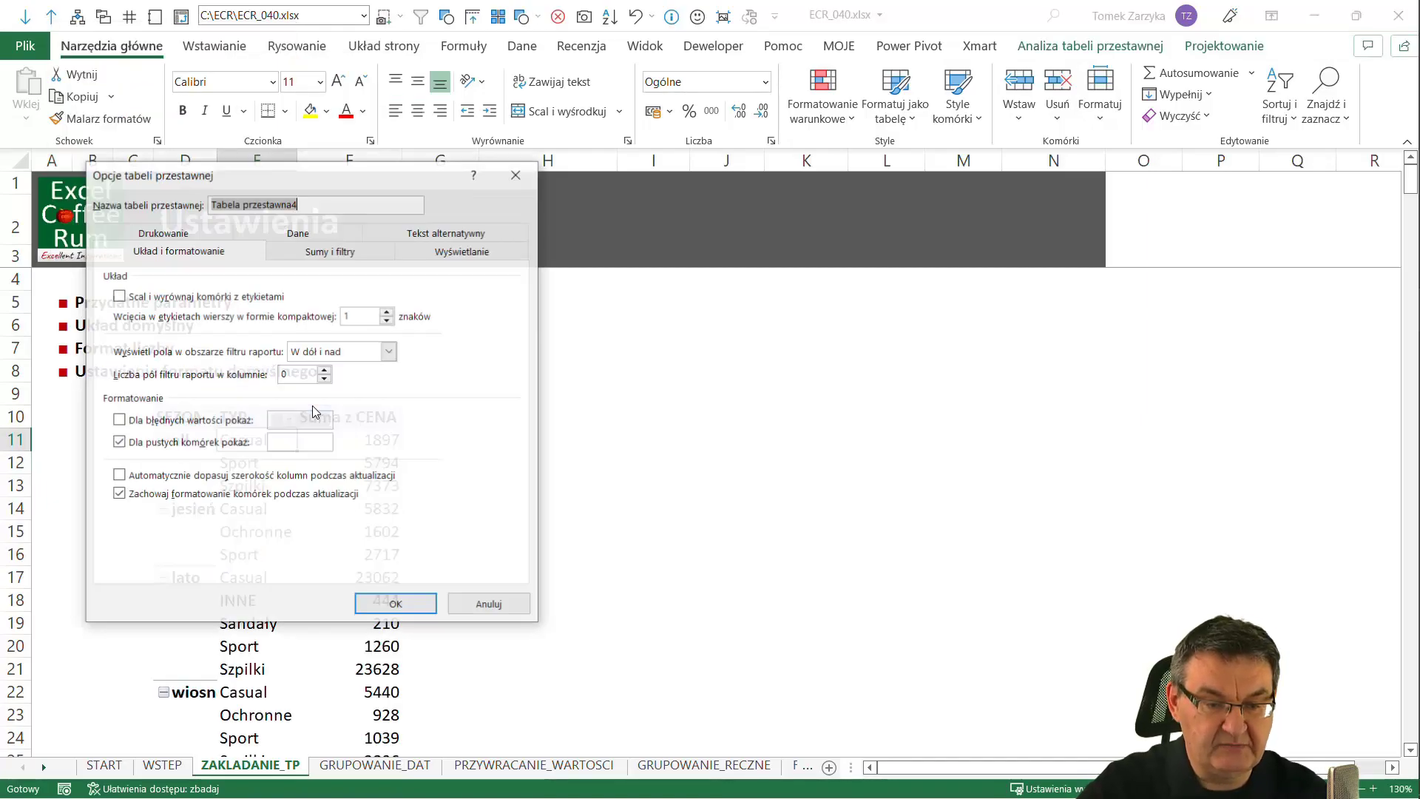
pyautogui.click(333, 236)
pyautogui.click(415, 375)
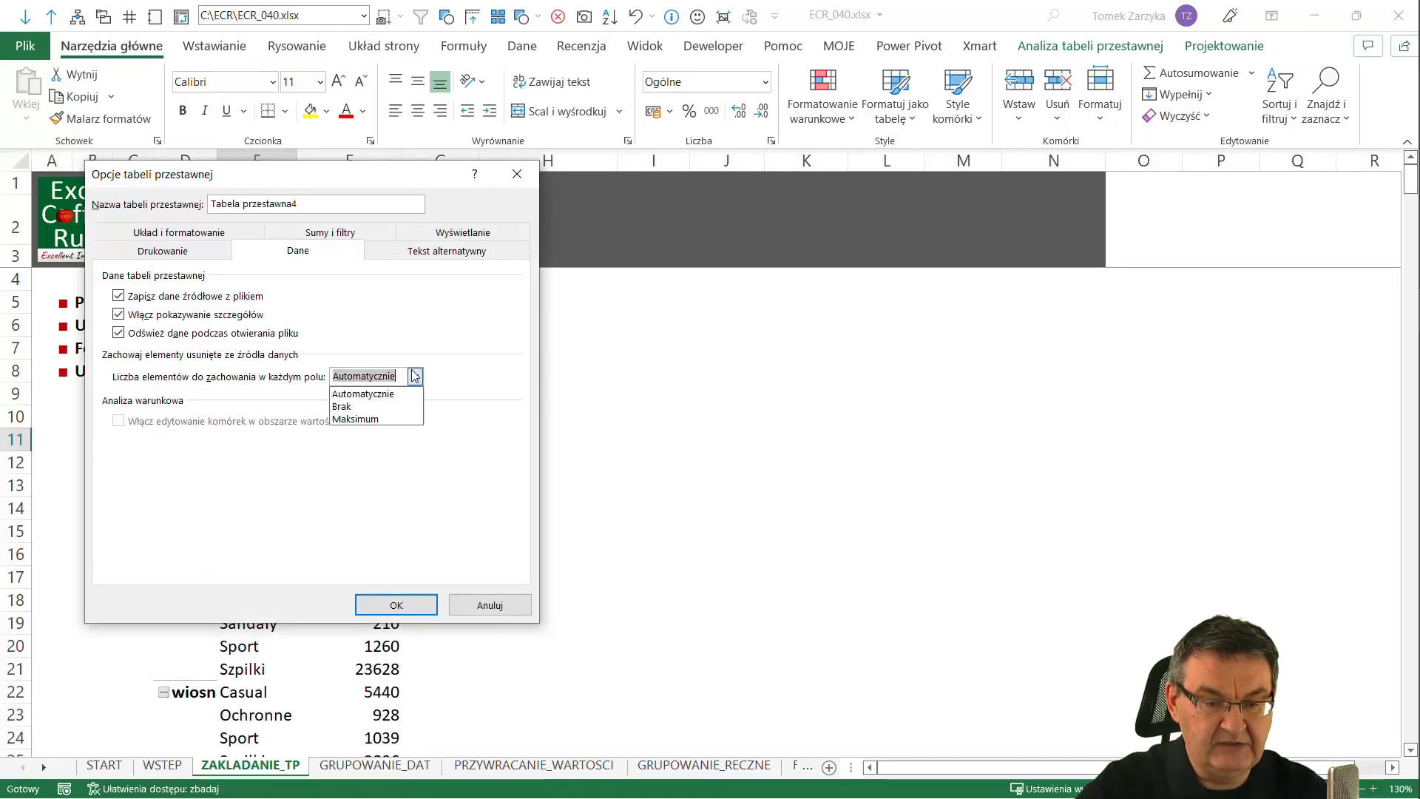
pyautogui.click(369, 397)
pyautogui.click(389, 603)
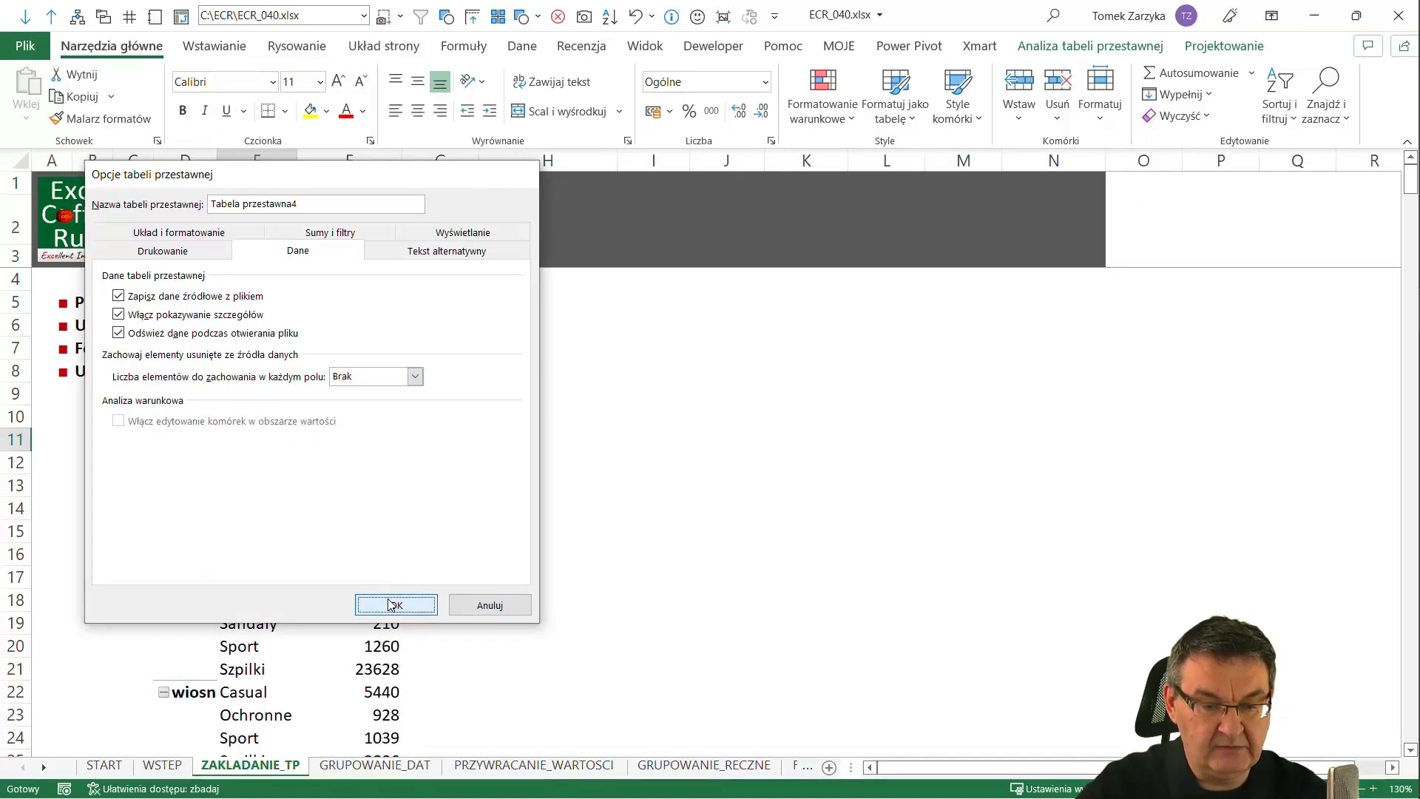
pyautogui.rightClick(257, 464)
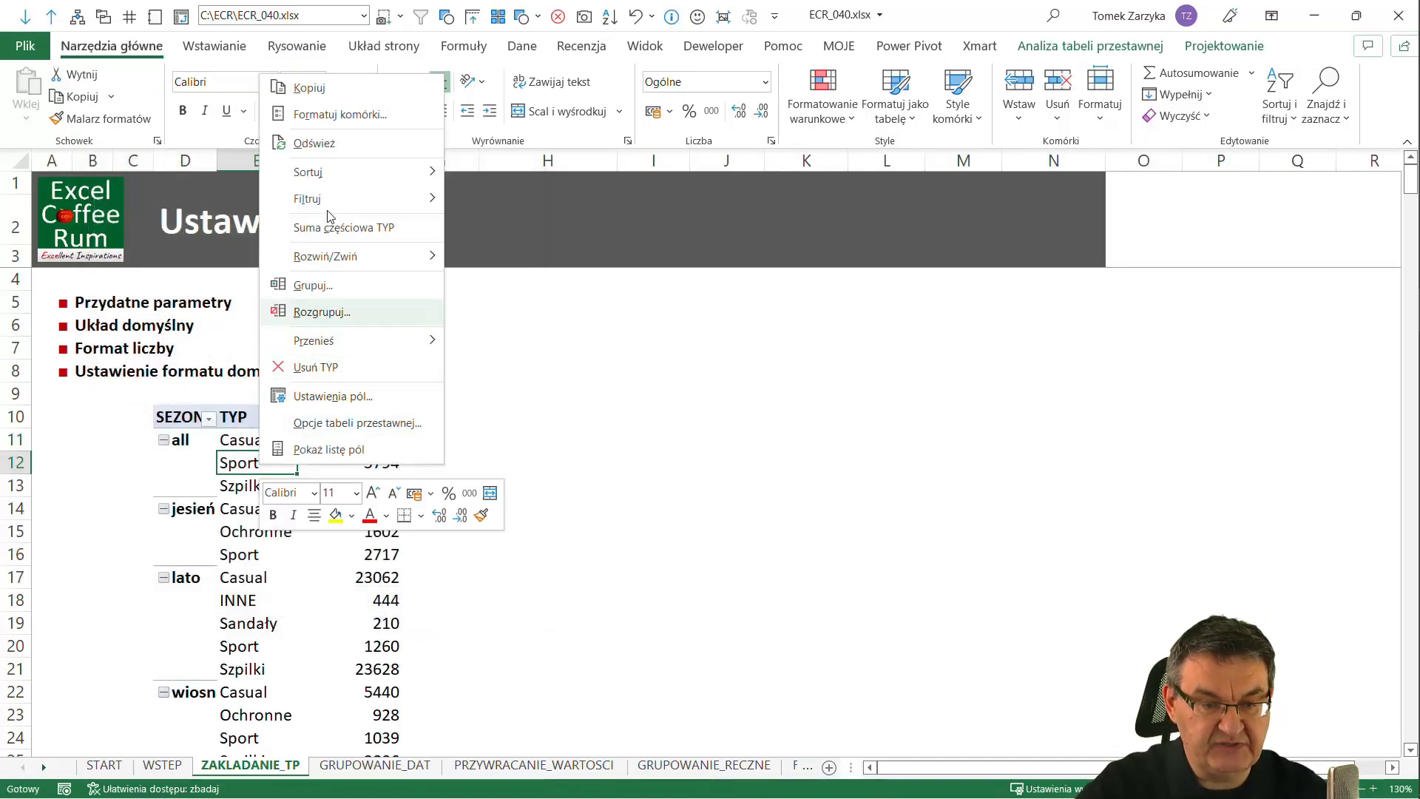
pyautogui.click(311, 145)
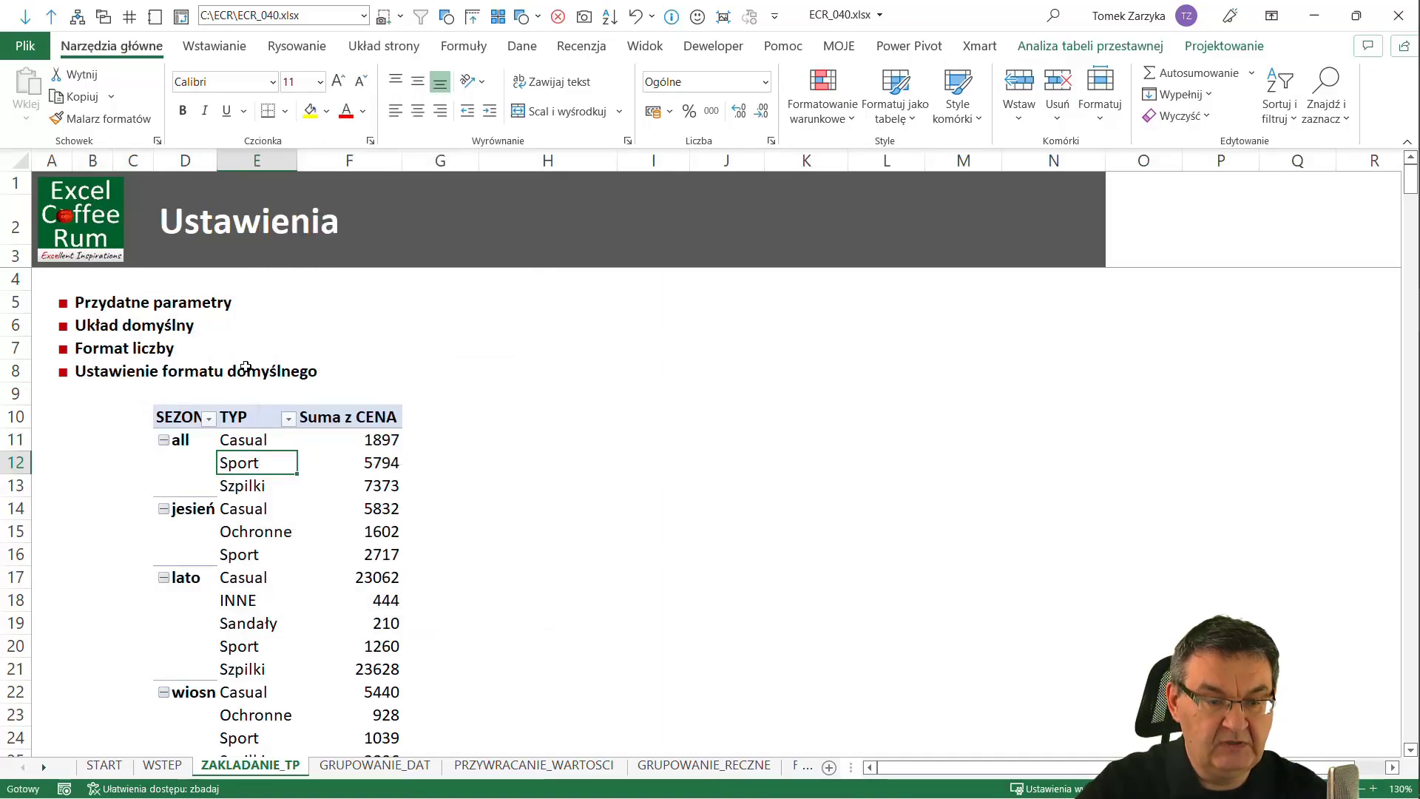
pyautogui.click(288, 419)
pyautogui.click(250, 387)
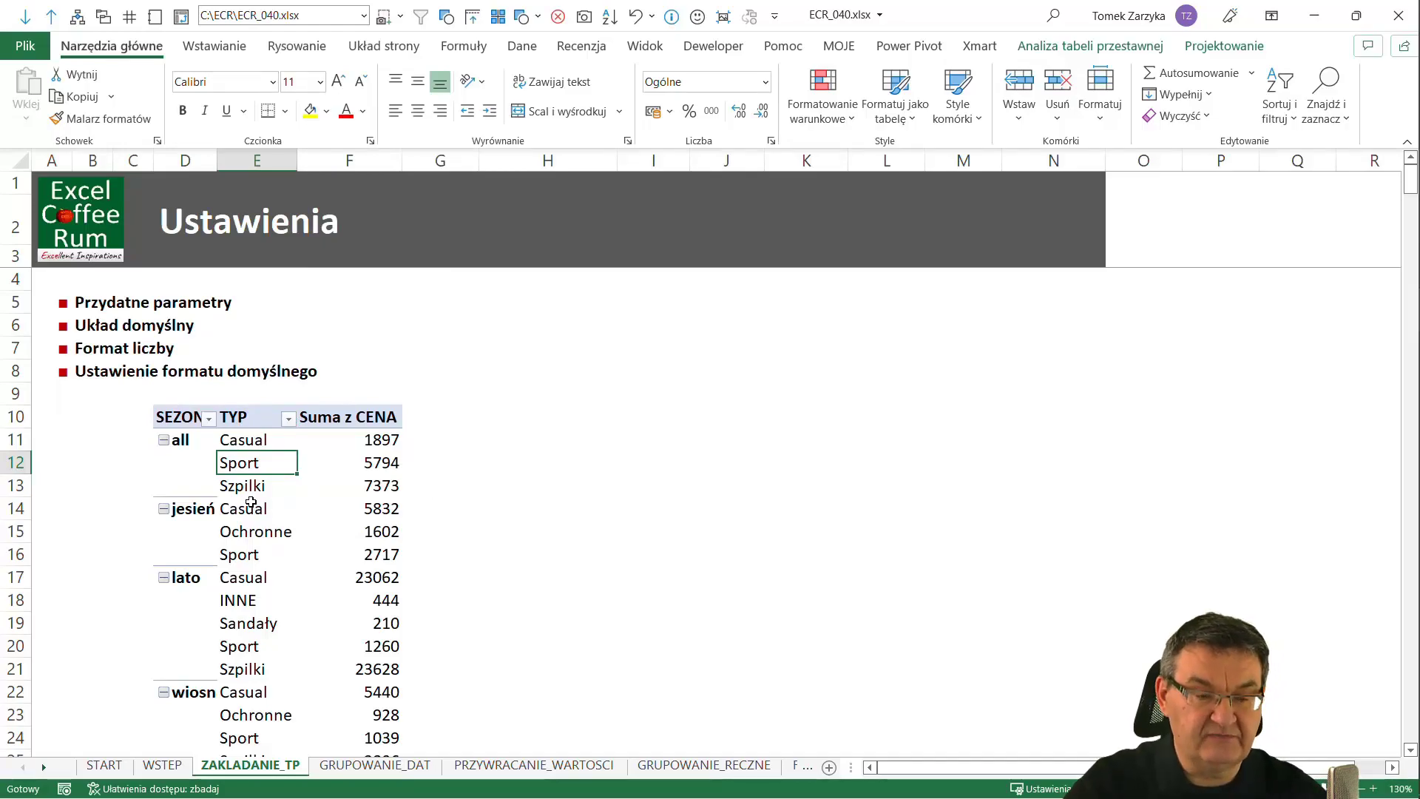
pyautogui.click(289, 419)
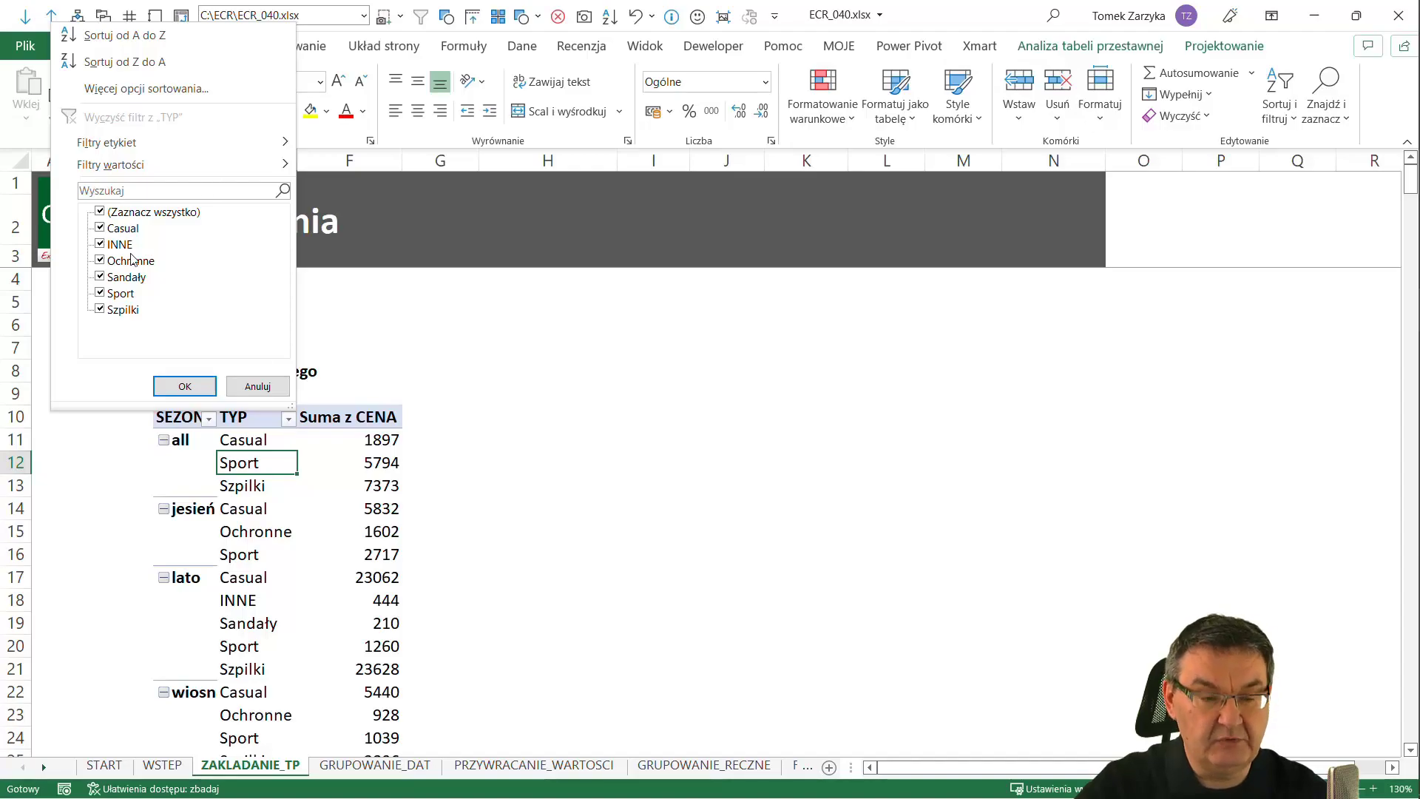
pyautogui.click(255, 388)
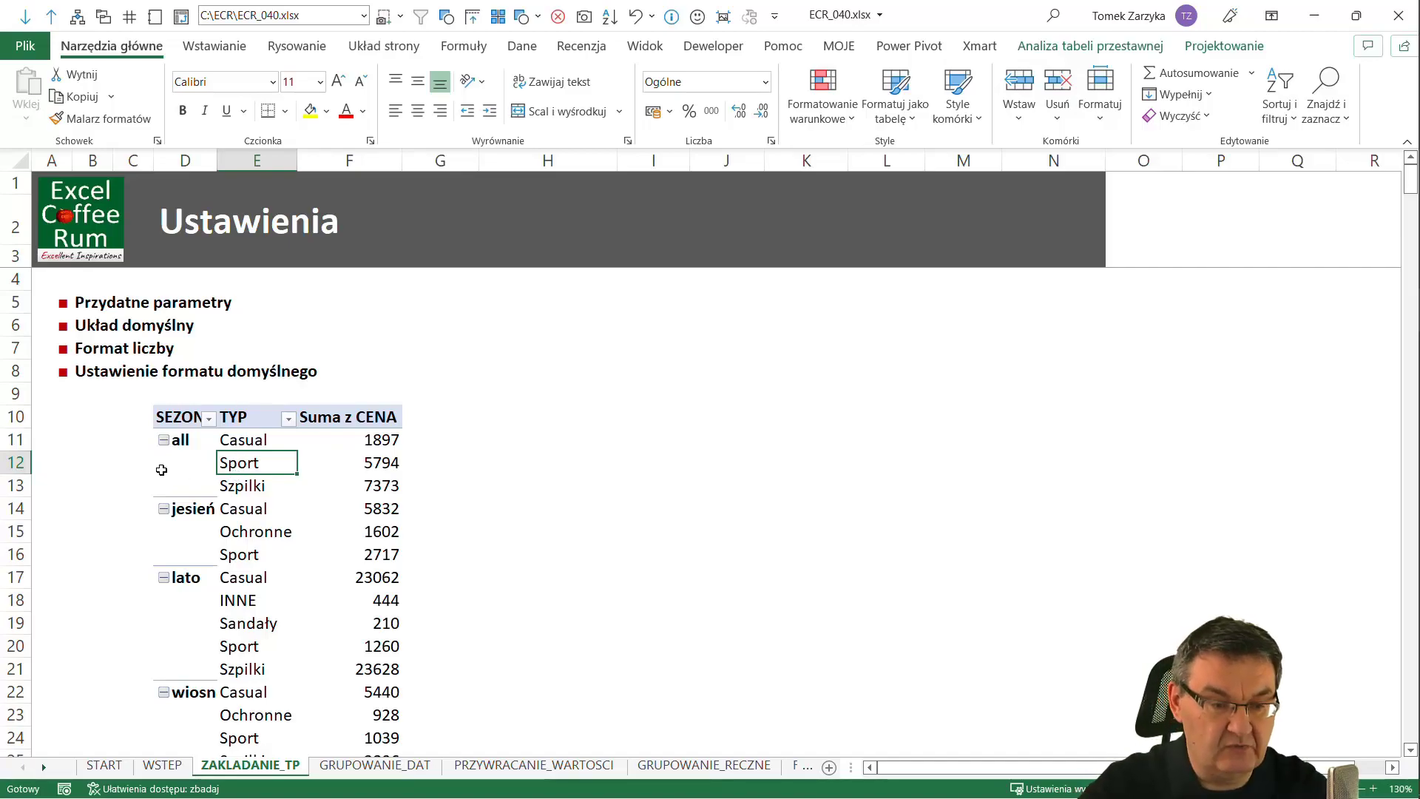
# - Format the CENA sums as Liczbowe with the 1000 separator and 0 decimal places
pyautogui.rightClick(369, 467)
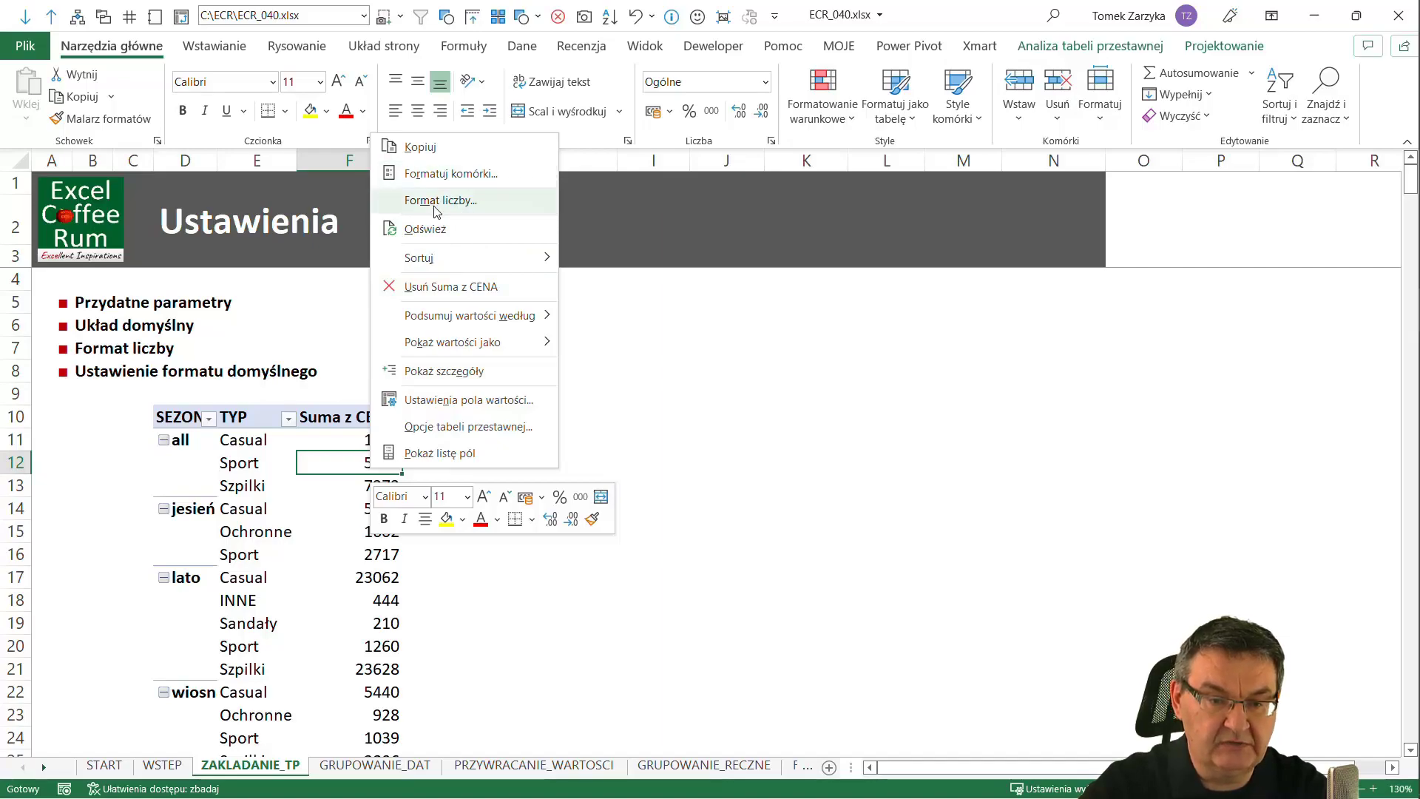
pyautogui.click(320, 469)
pyautogui.rightClick(344, 457)
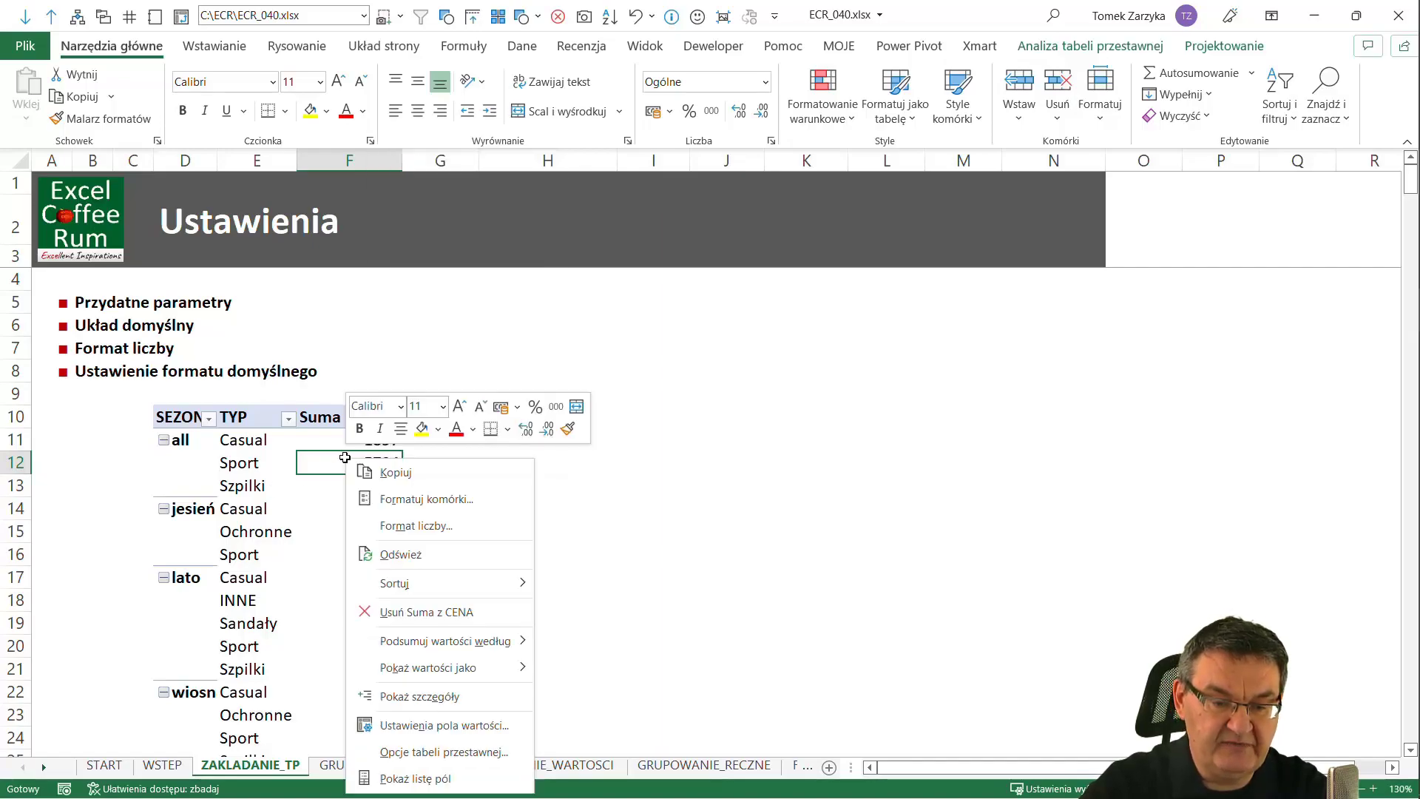
pyautogui.click(403, 529)
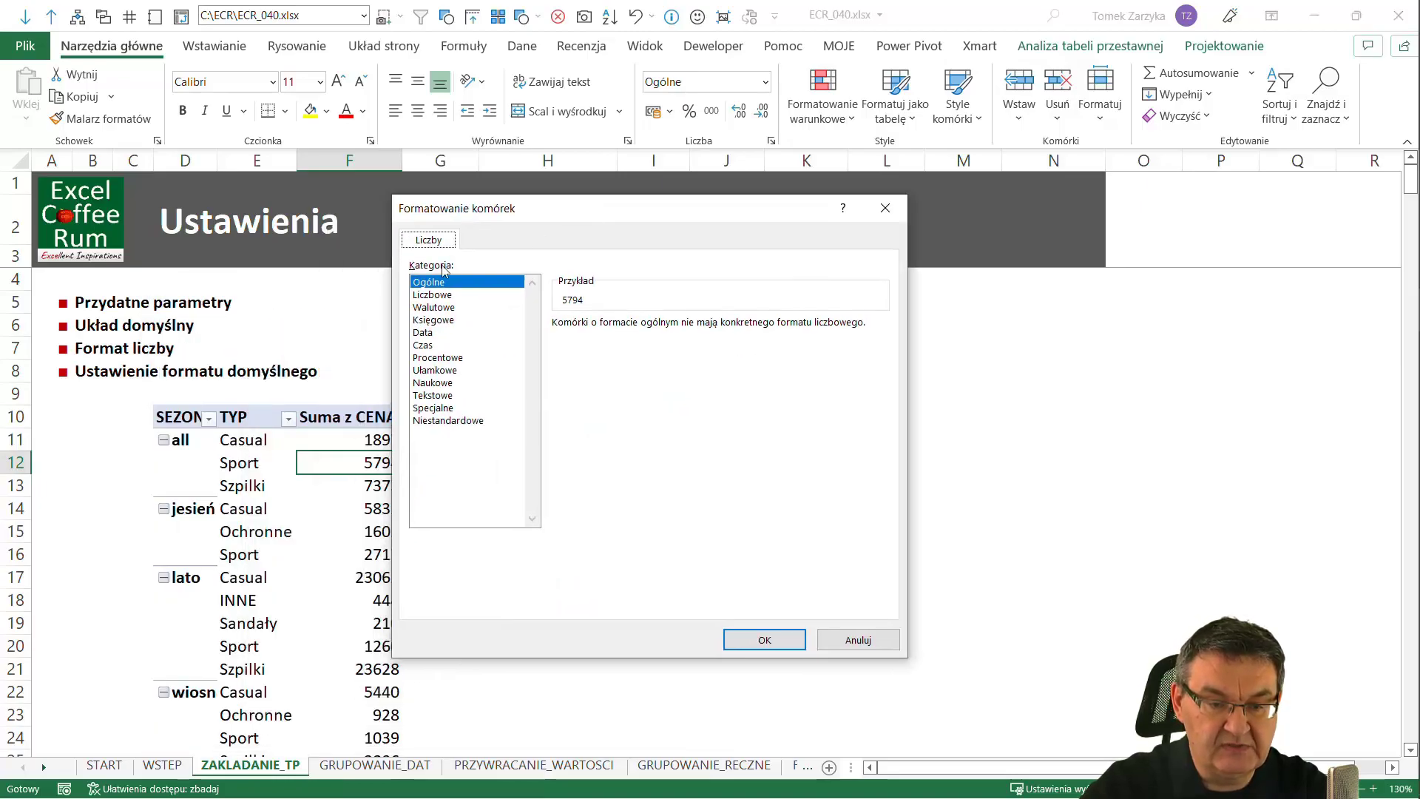
pyautogui.click(436, 294)
pyautogui.click(558, 348)
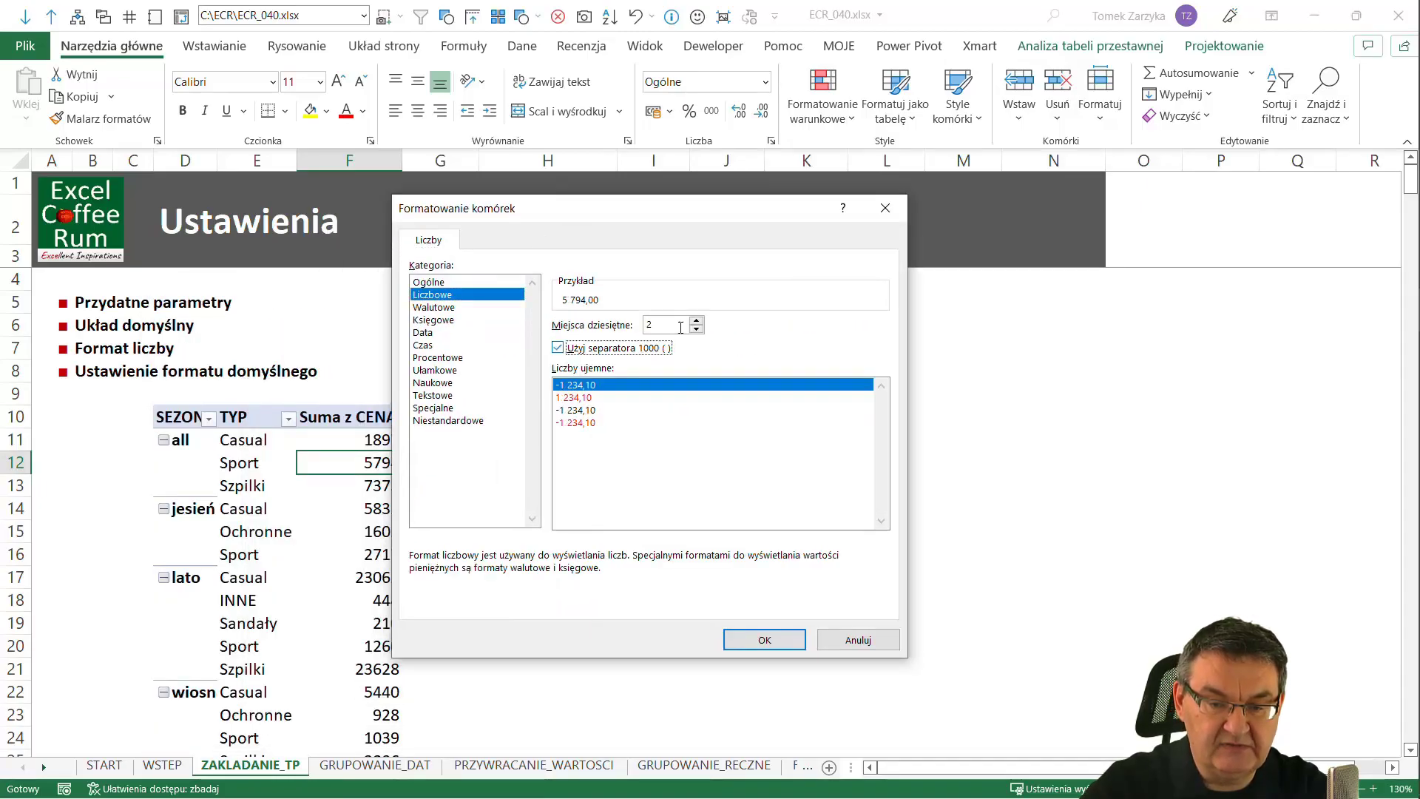
pyautogui.doubleClick(696, 329)
pyautogui.click(764, 640)
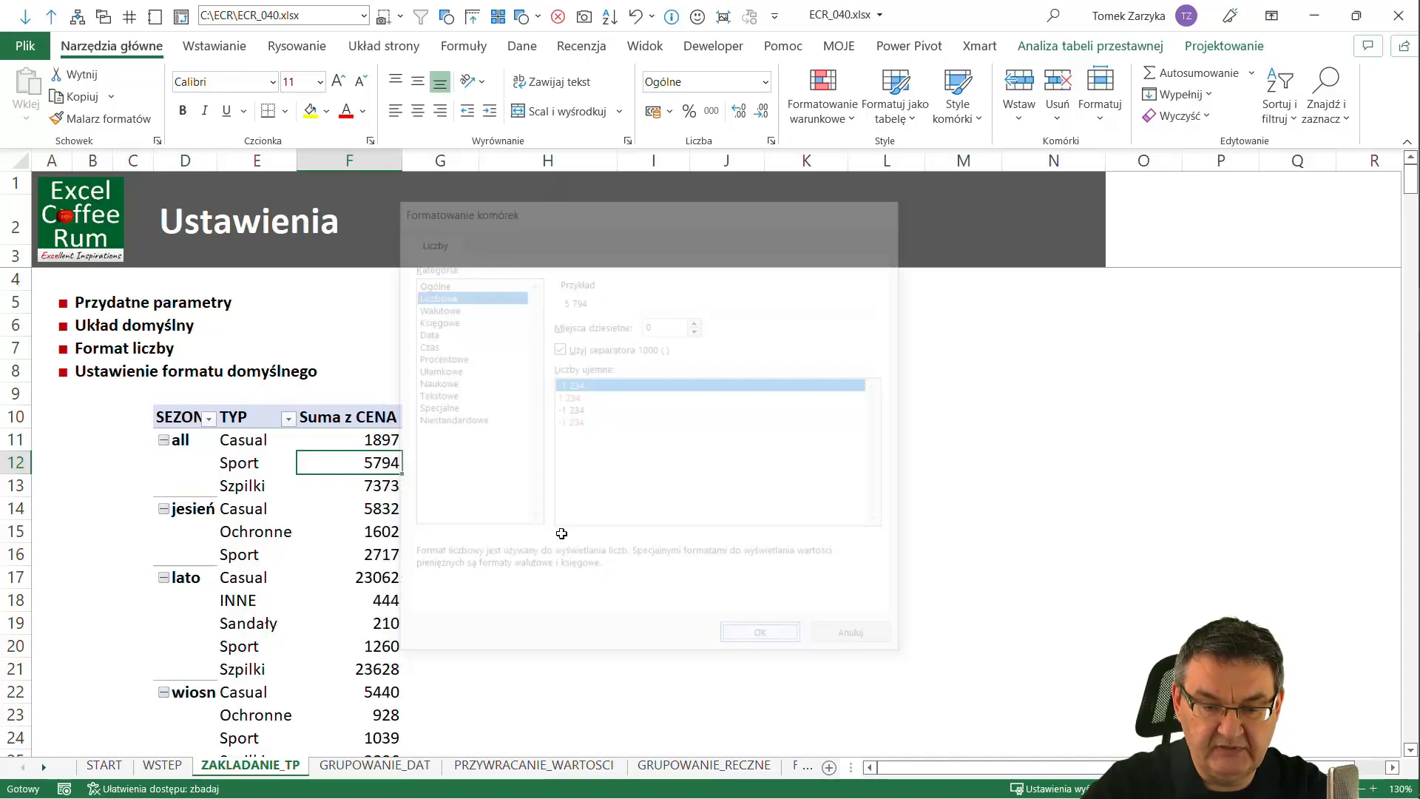
pyautogui.scroll(-1, 313, 496)
pyautogui.scroll(1, 326, 496)
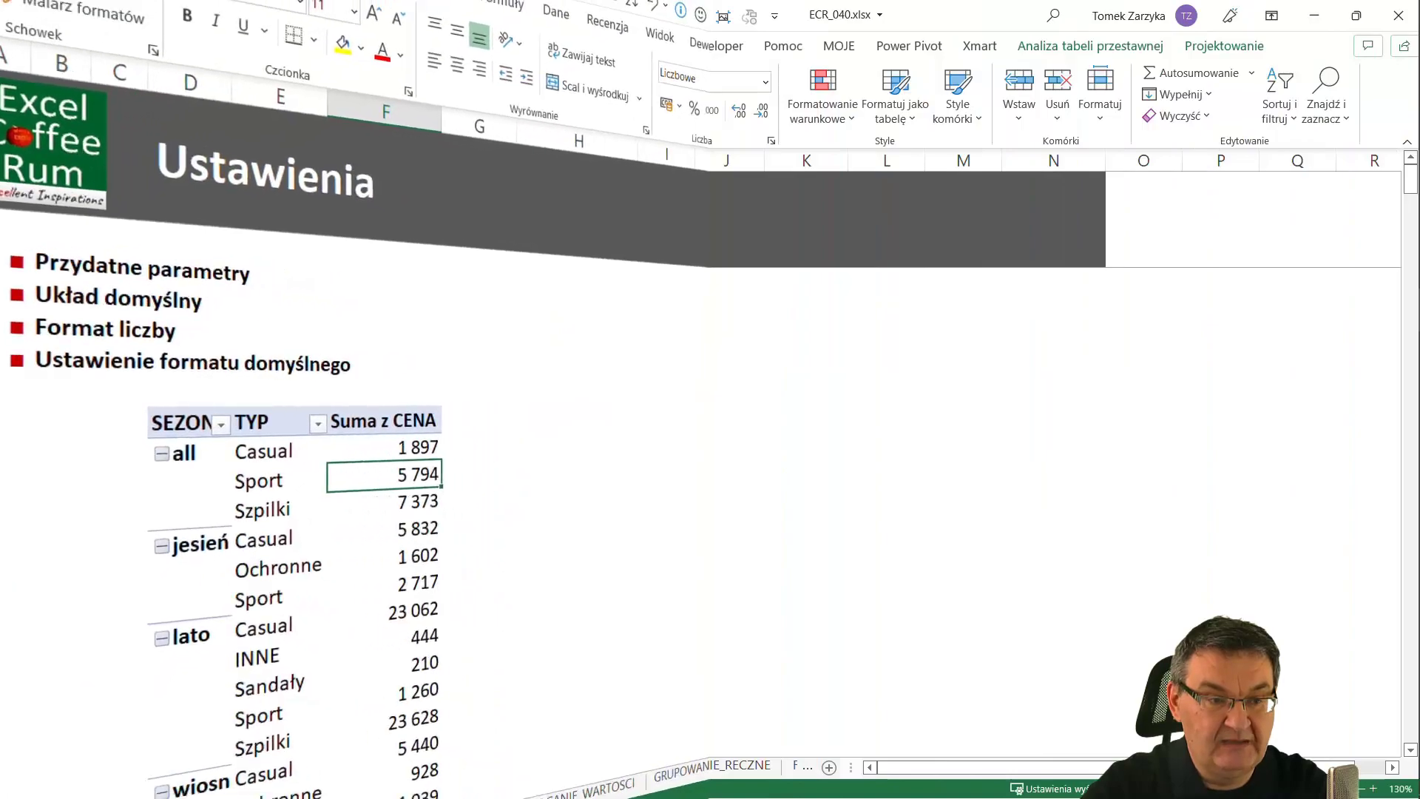
pyautogui.click(25, 46)
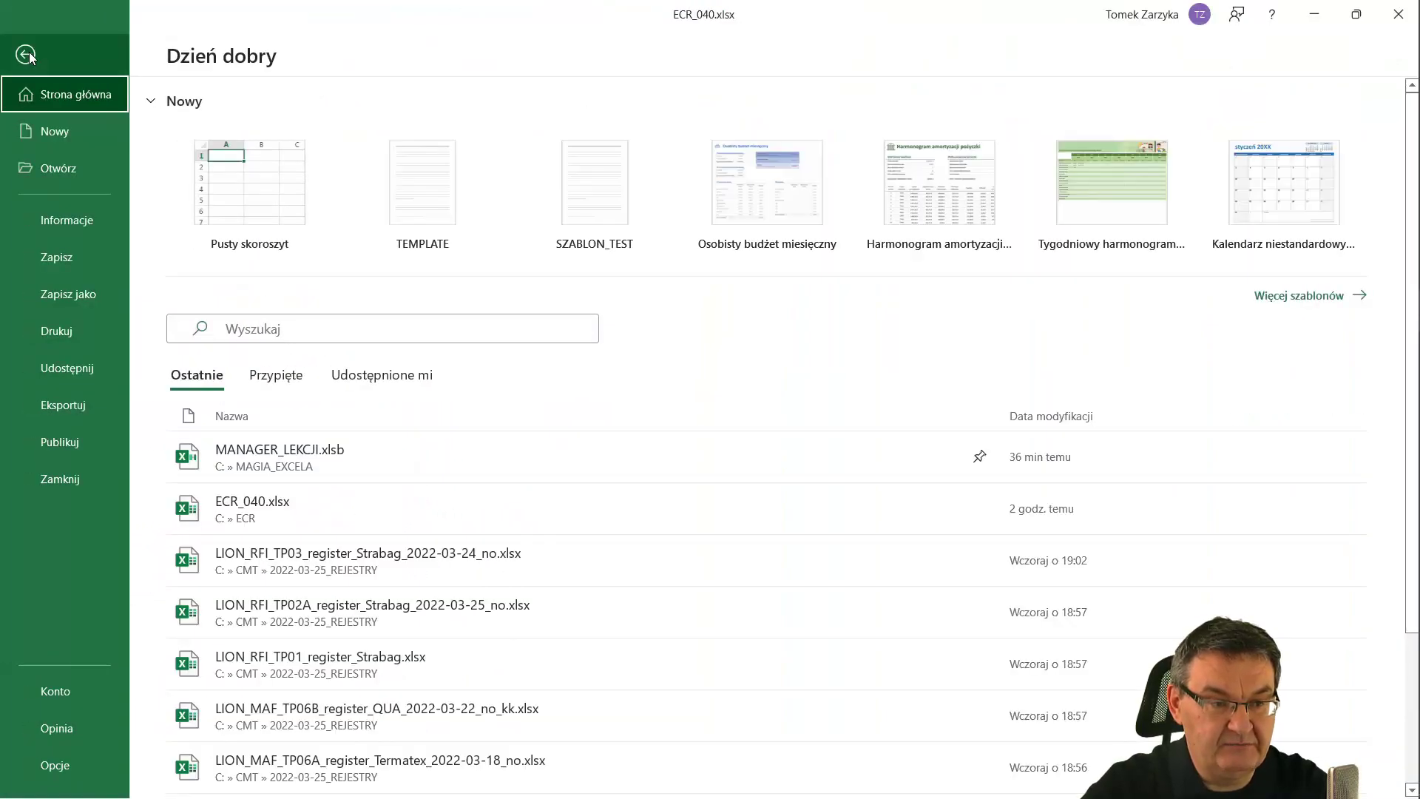
pyautogui.click(29, 56)
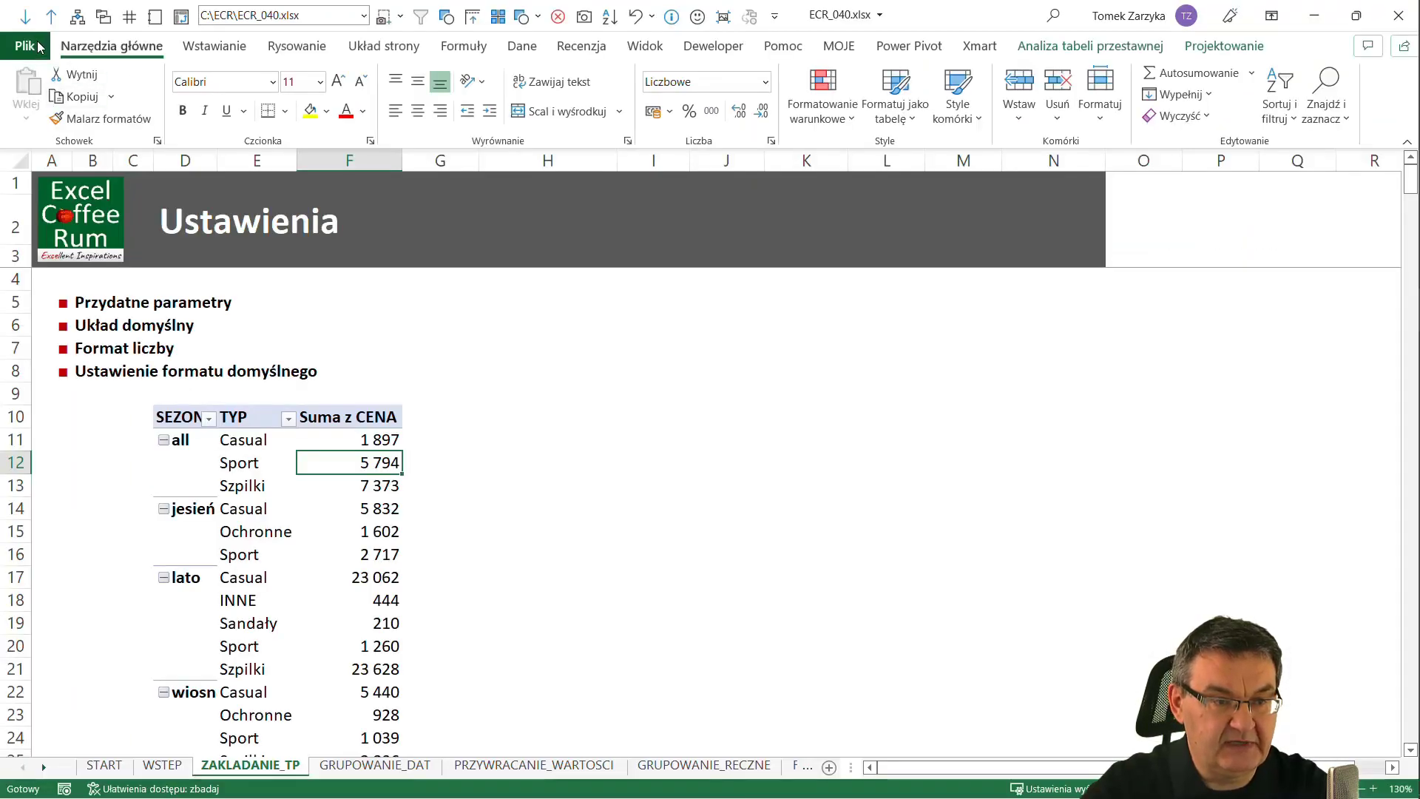
pyautogui.click(37, 43)
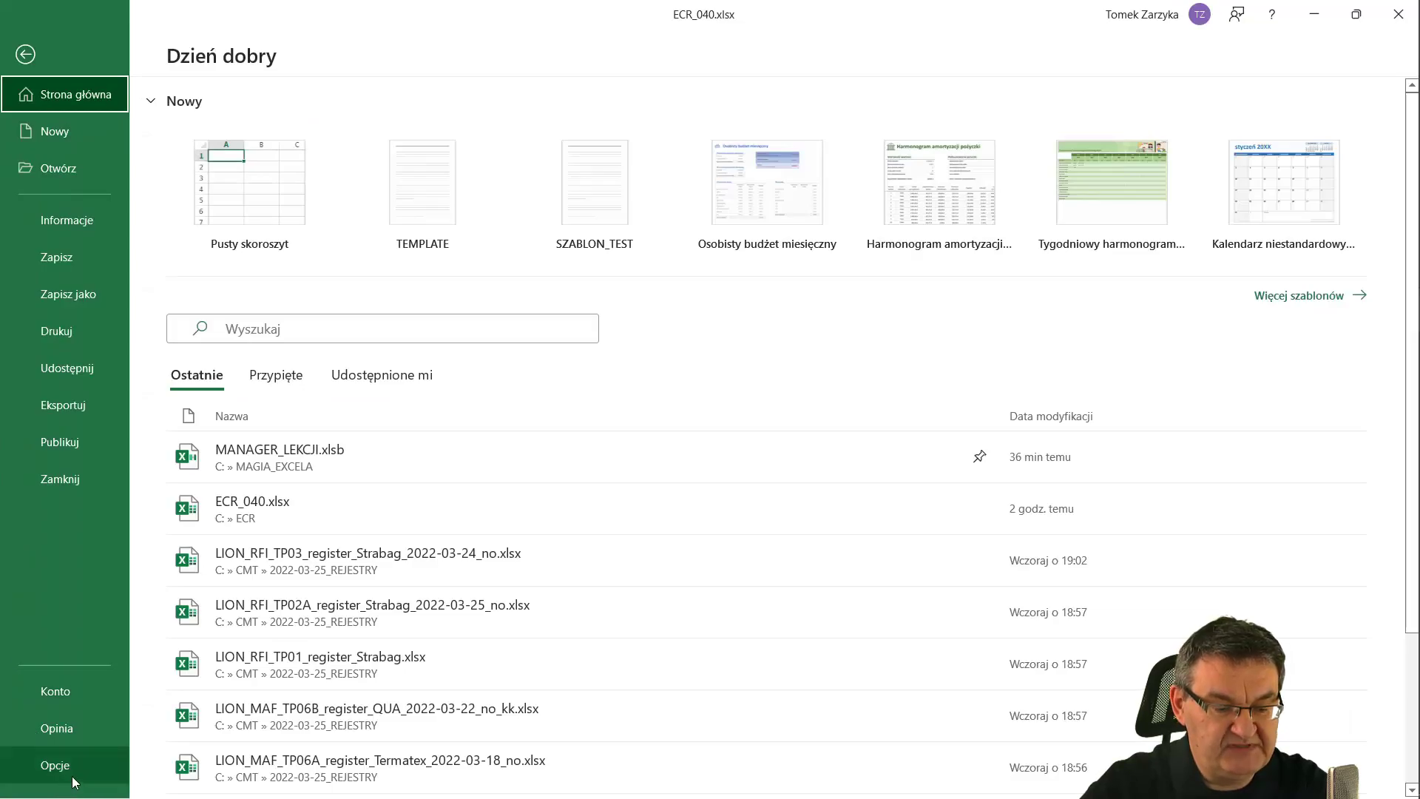
pyautogui.click(67, 777)
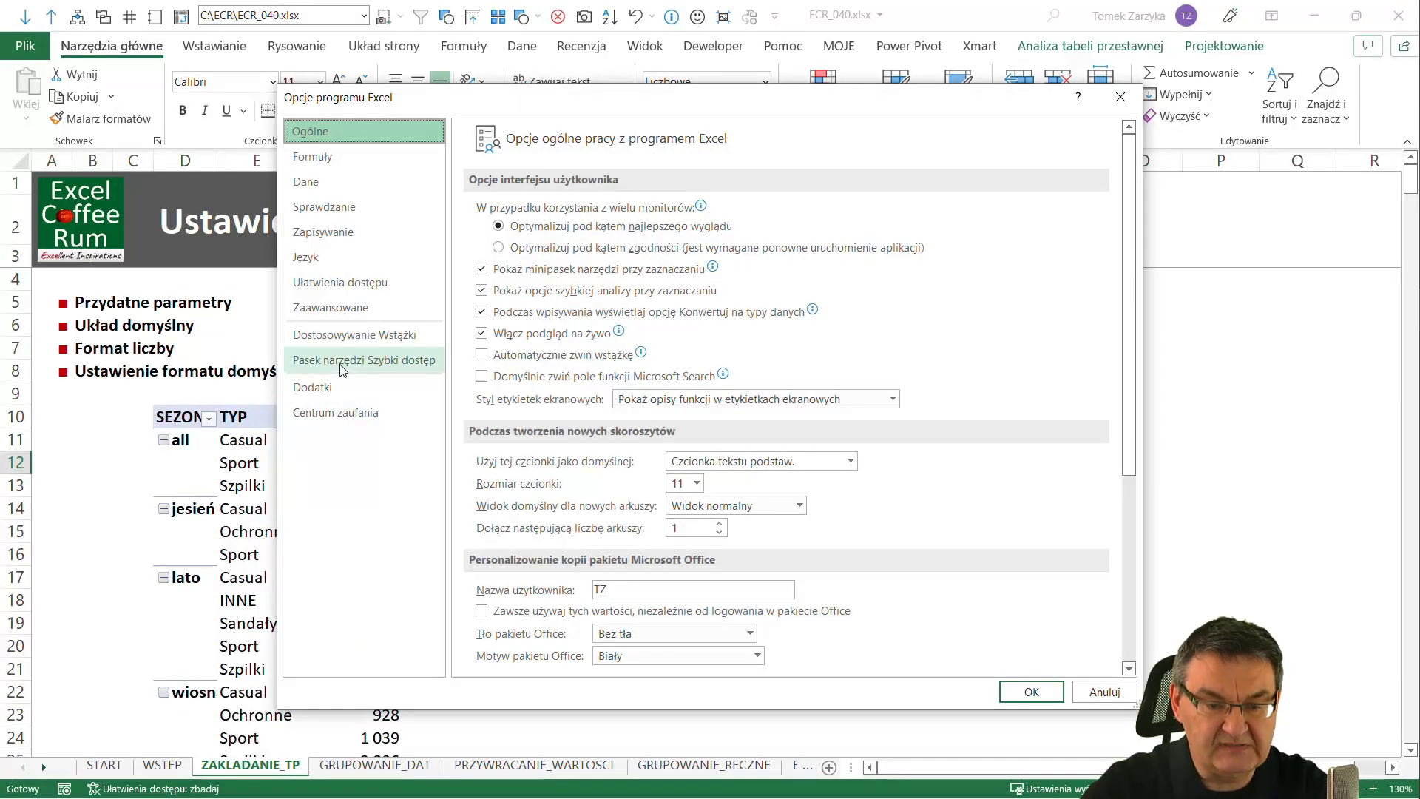
pyautogui.click(346, 190)
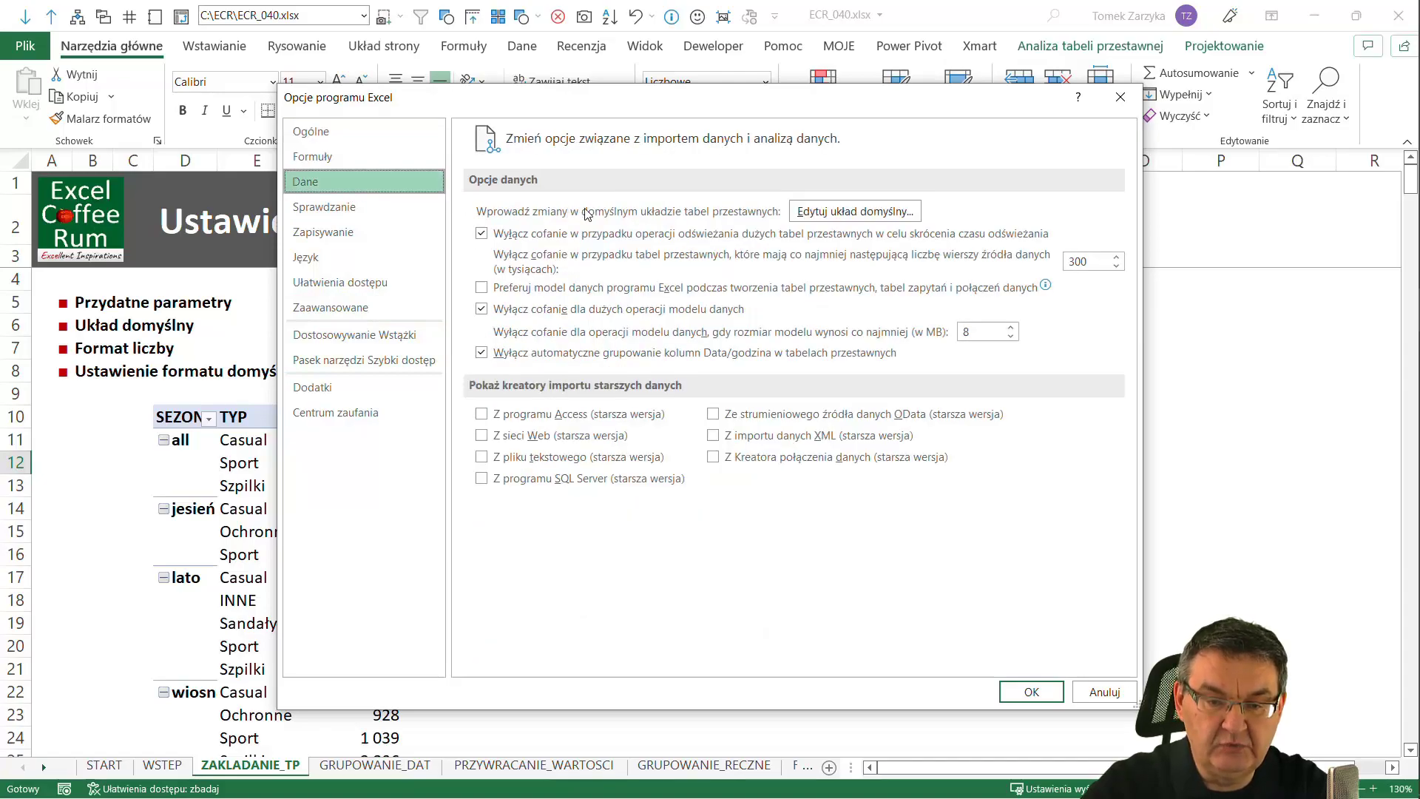
pyautogui.click(819, 214)
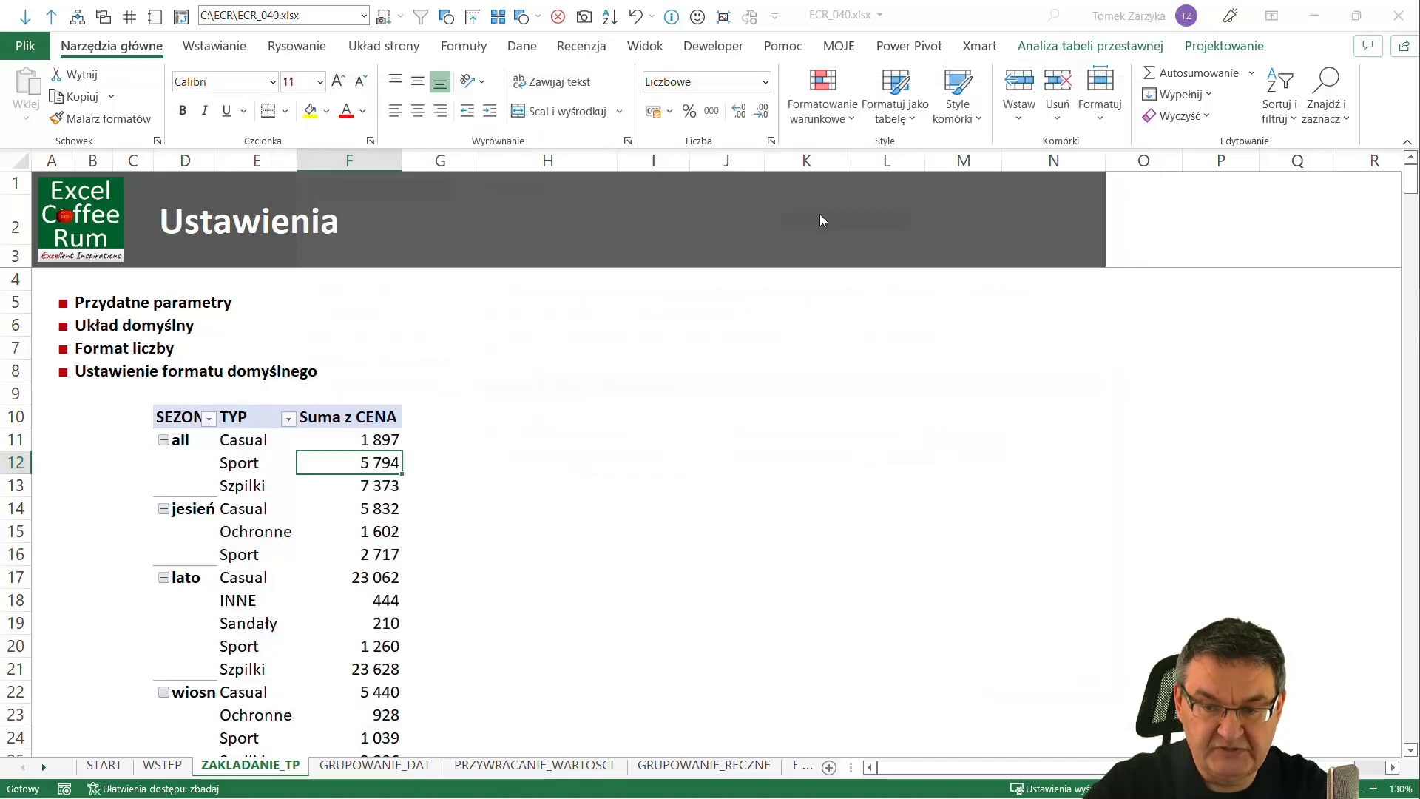
pyautogui.moveTo(709, 226); pyautogui.dragTo(598, 227)
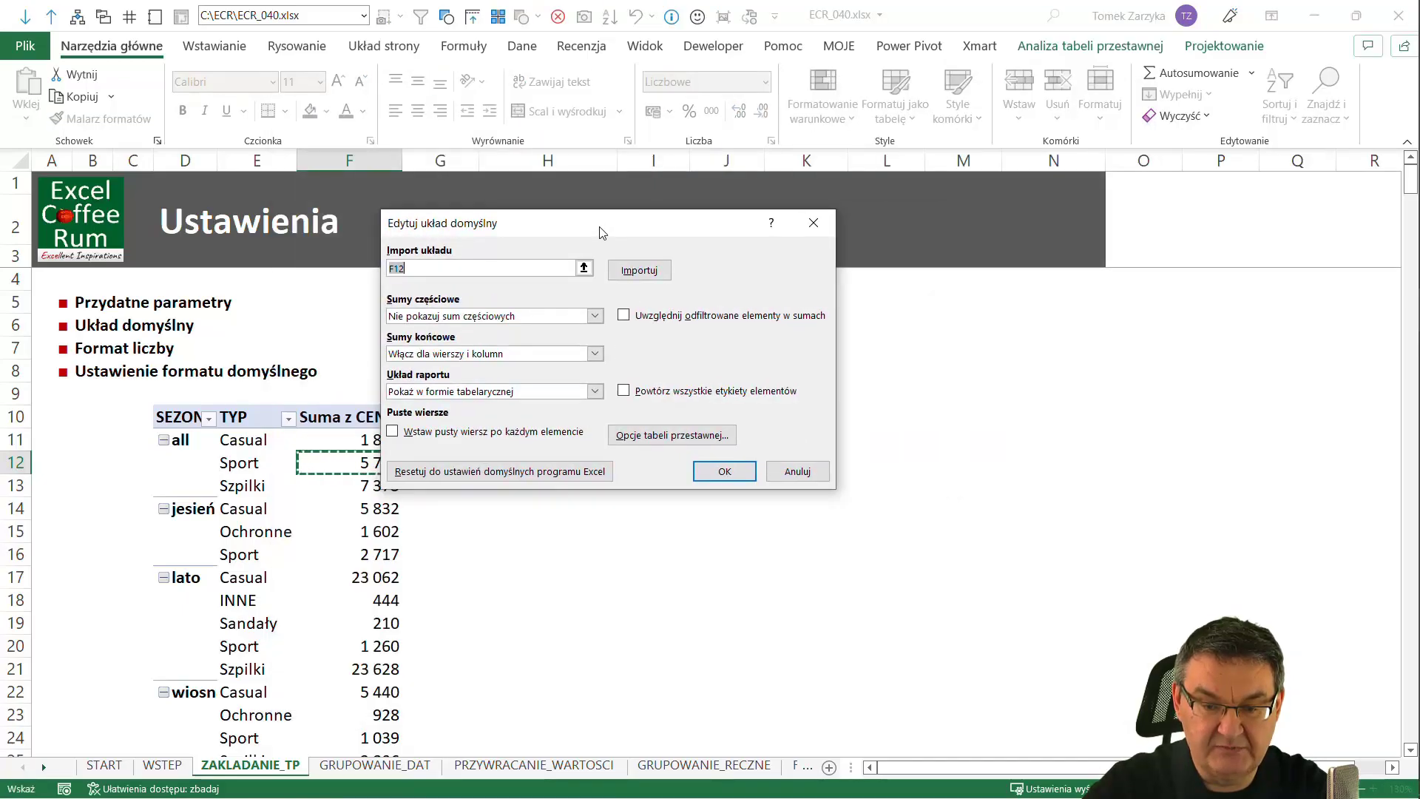
pyautogui.click(654, 434)
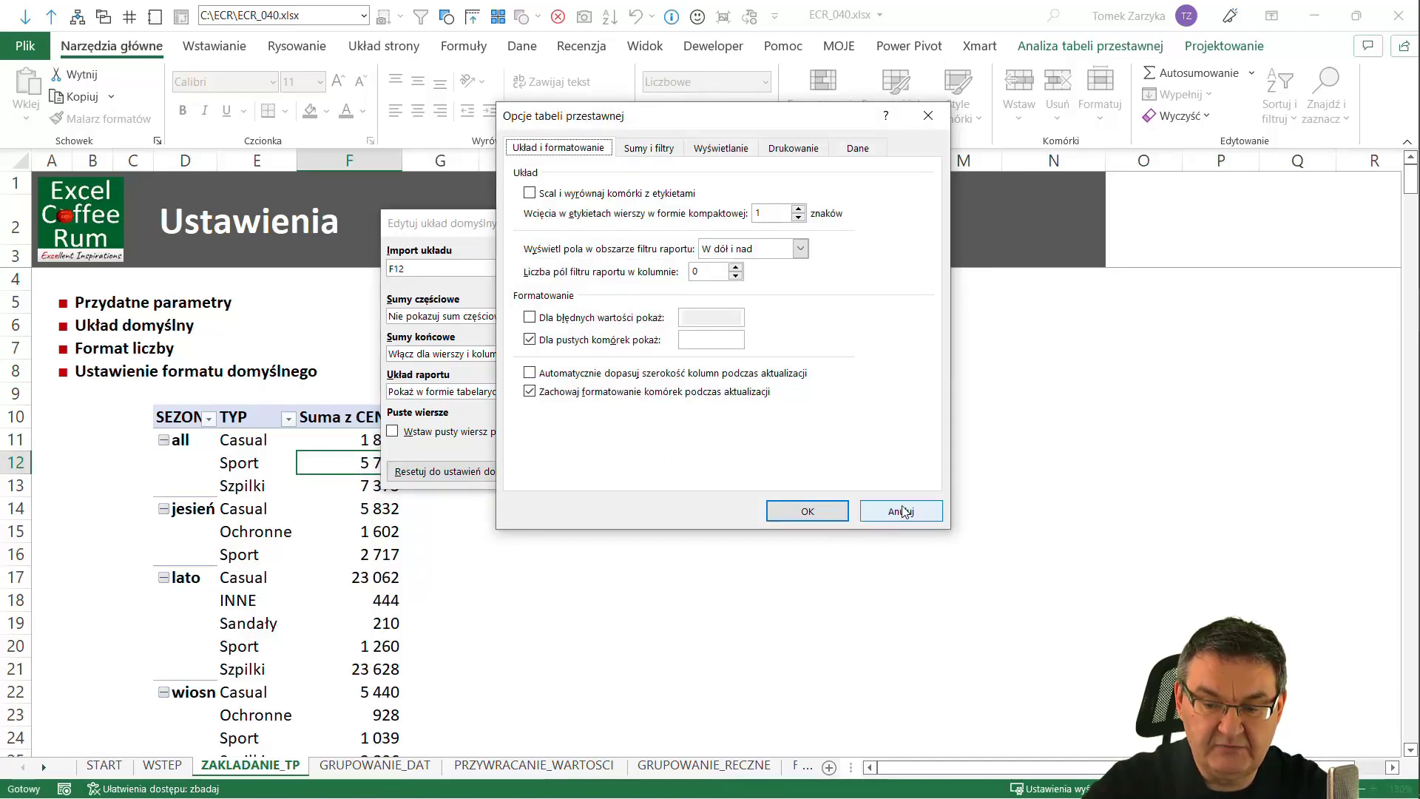
pyautogui.click(531, 376)
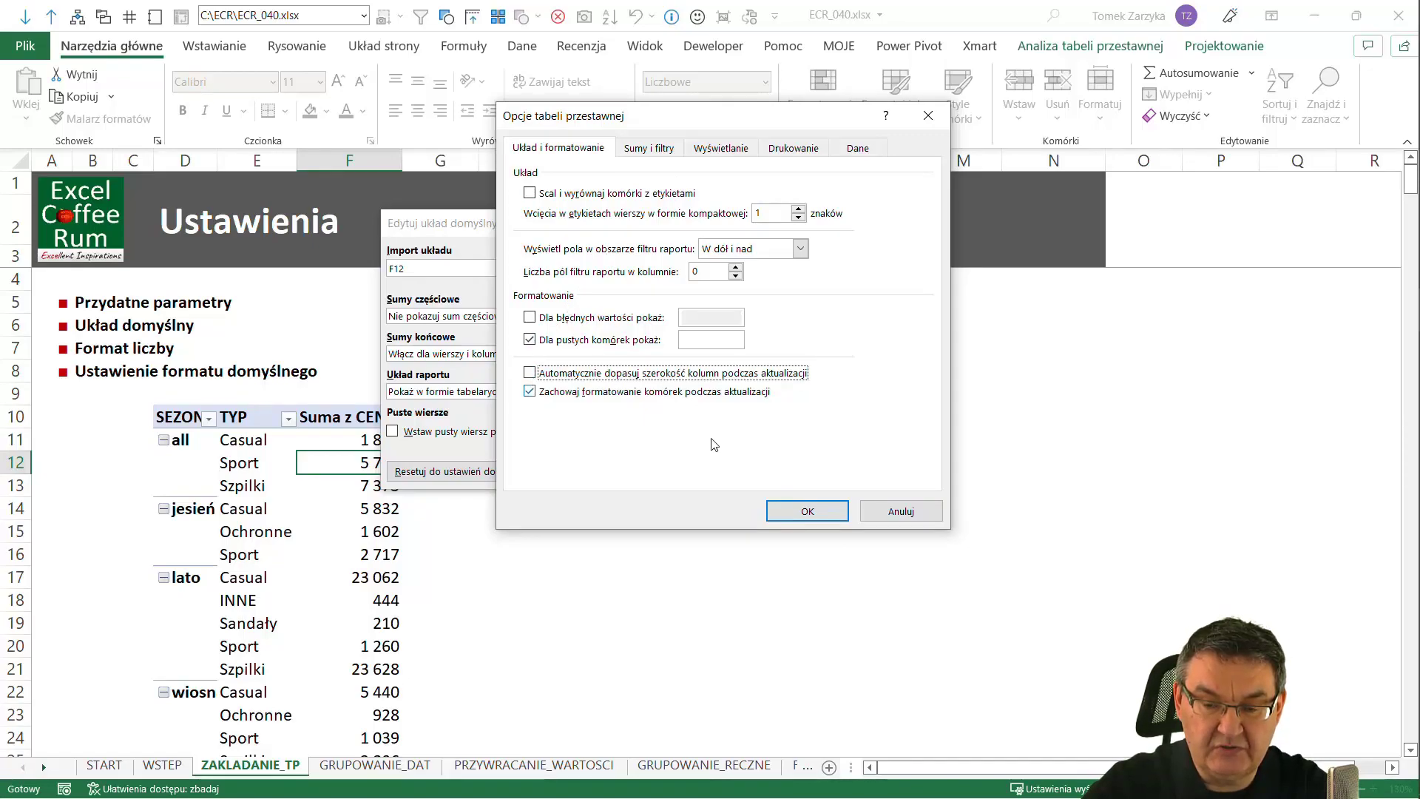
pyautogui.click(807, 513)
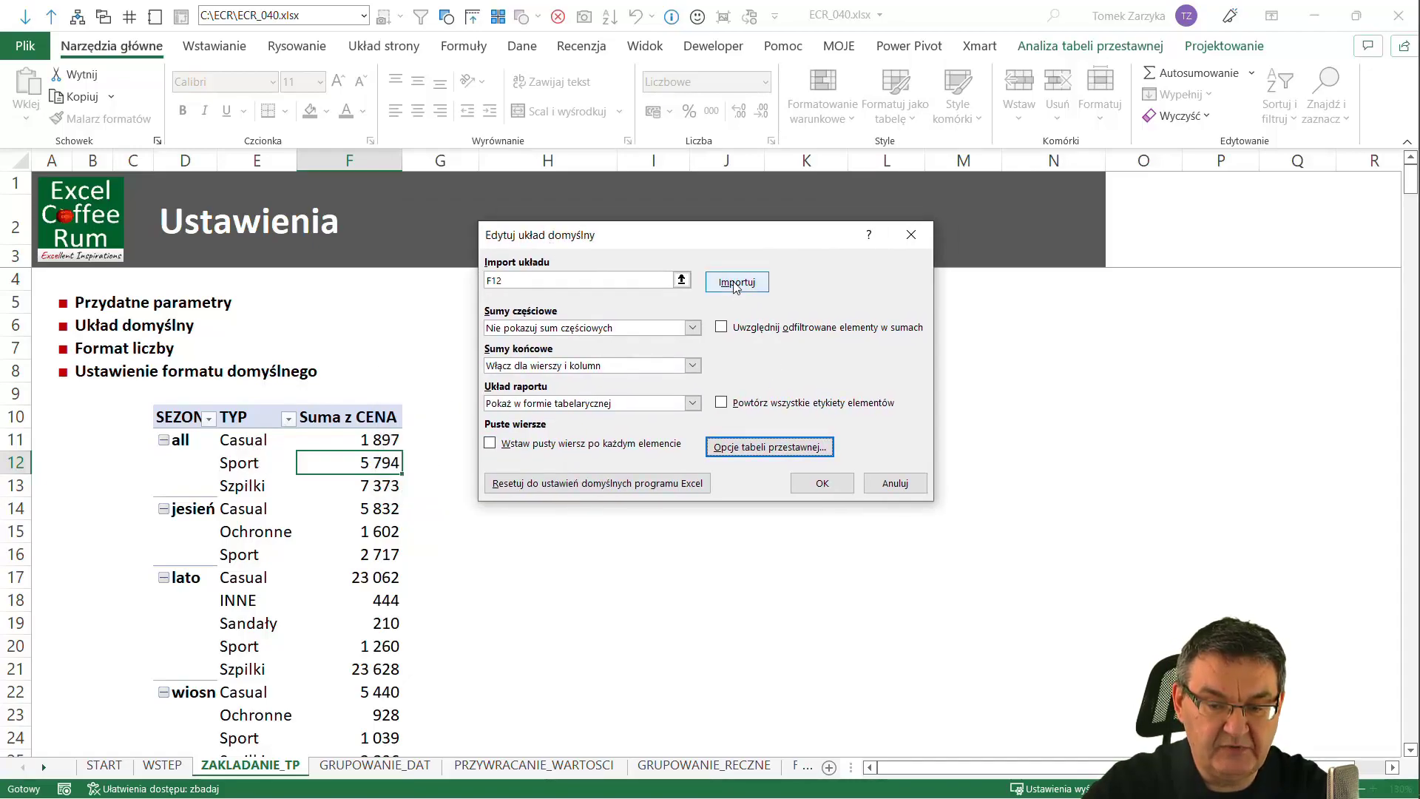
pyautogui.click(898, 483)
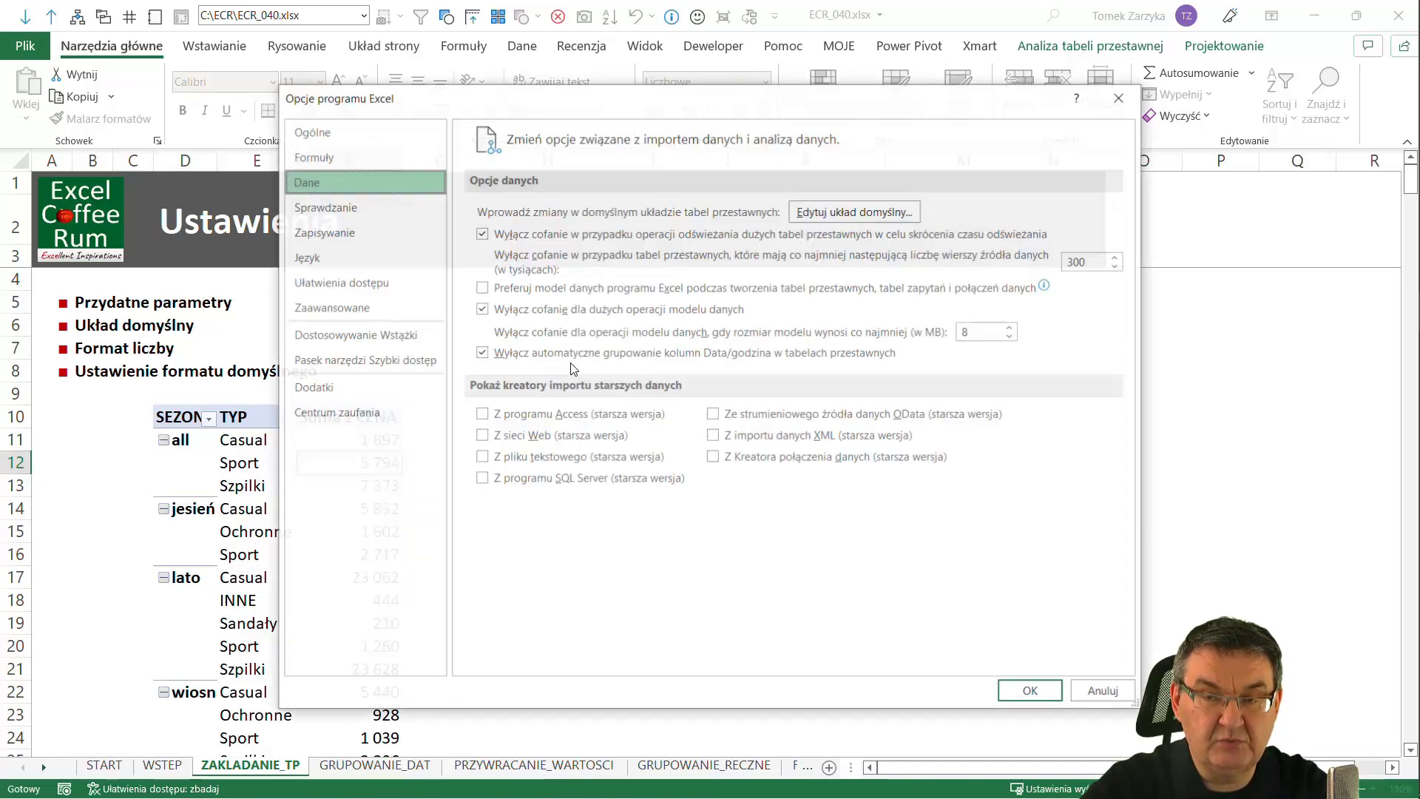
pyautogui.click(1105, 691)
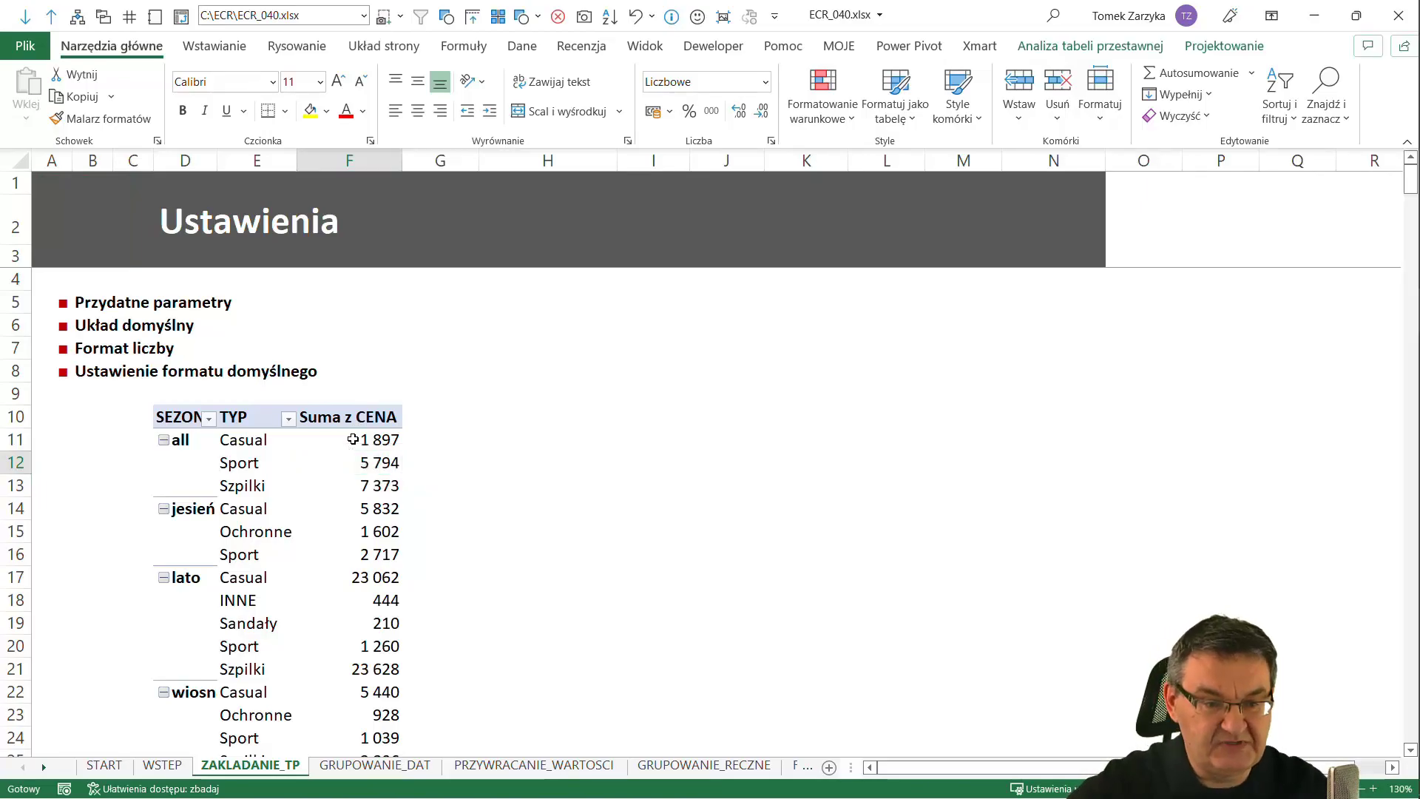
# - On GRUPOWANIE_DAT, select and copy the whole Sport-filtered monthly pivot D9:N18
pyautogui.hotkey('ctrl', 'pagedown')
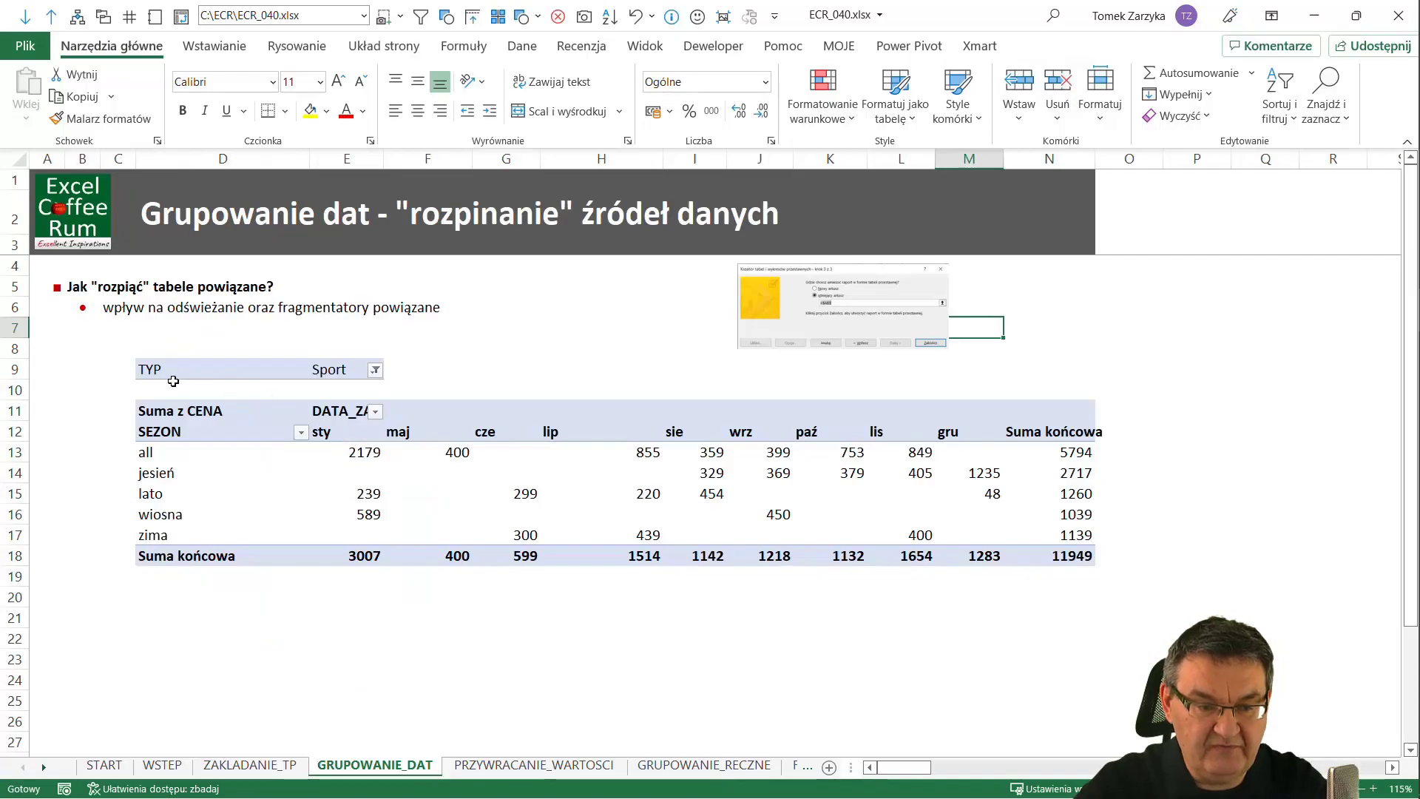
pyautogui.click(163, 419)
pyautogui.press('Up')
pyautogui.press('Up')
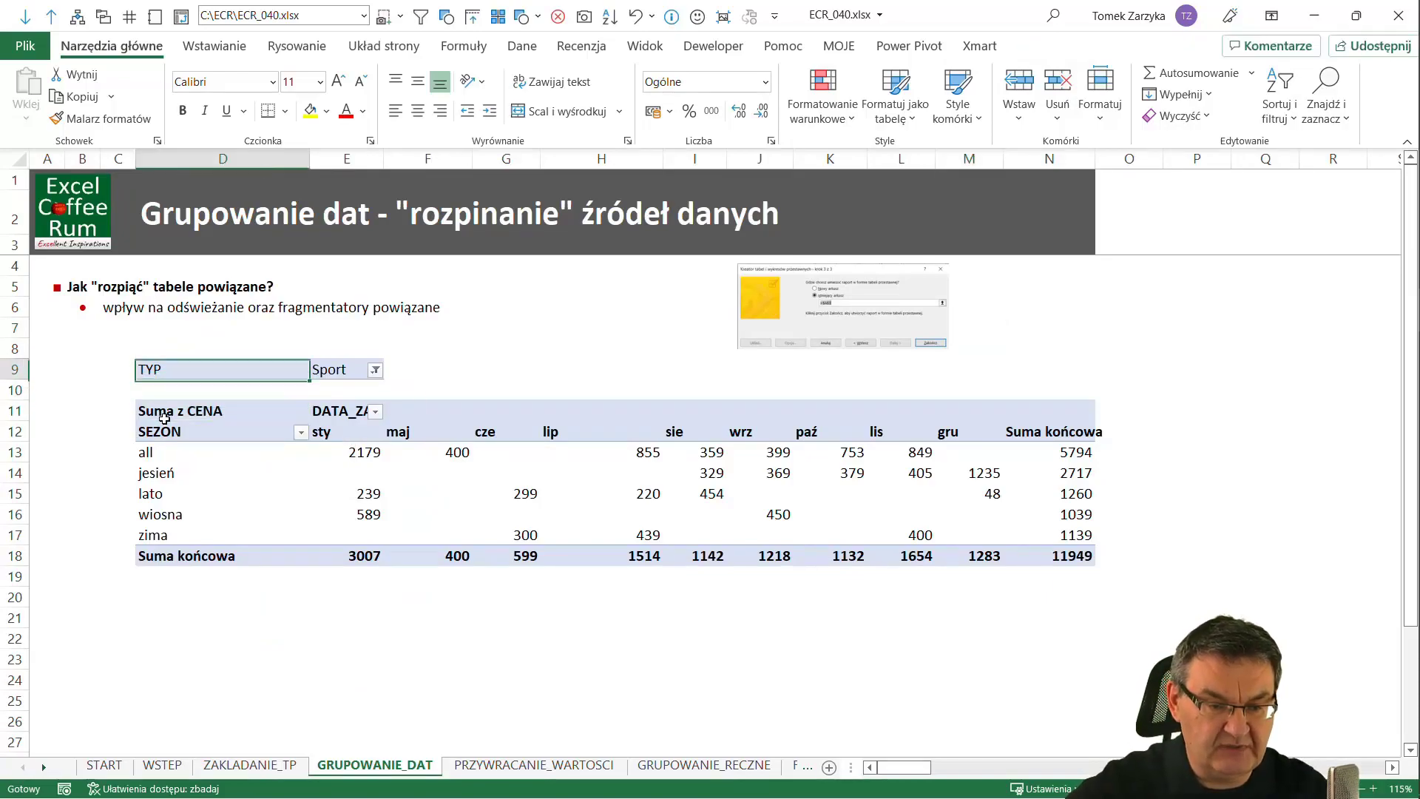
pyautogui.hotkey('shift', 'Down')
pyautogui.hotkey('shift', 'Down')
pyautogui.hotkey('ctrl', 'shift', 'Down')
pyautogui.hotkey('shift', 'Right')
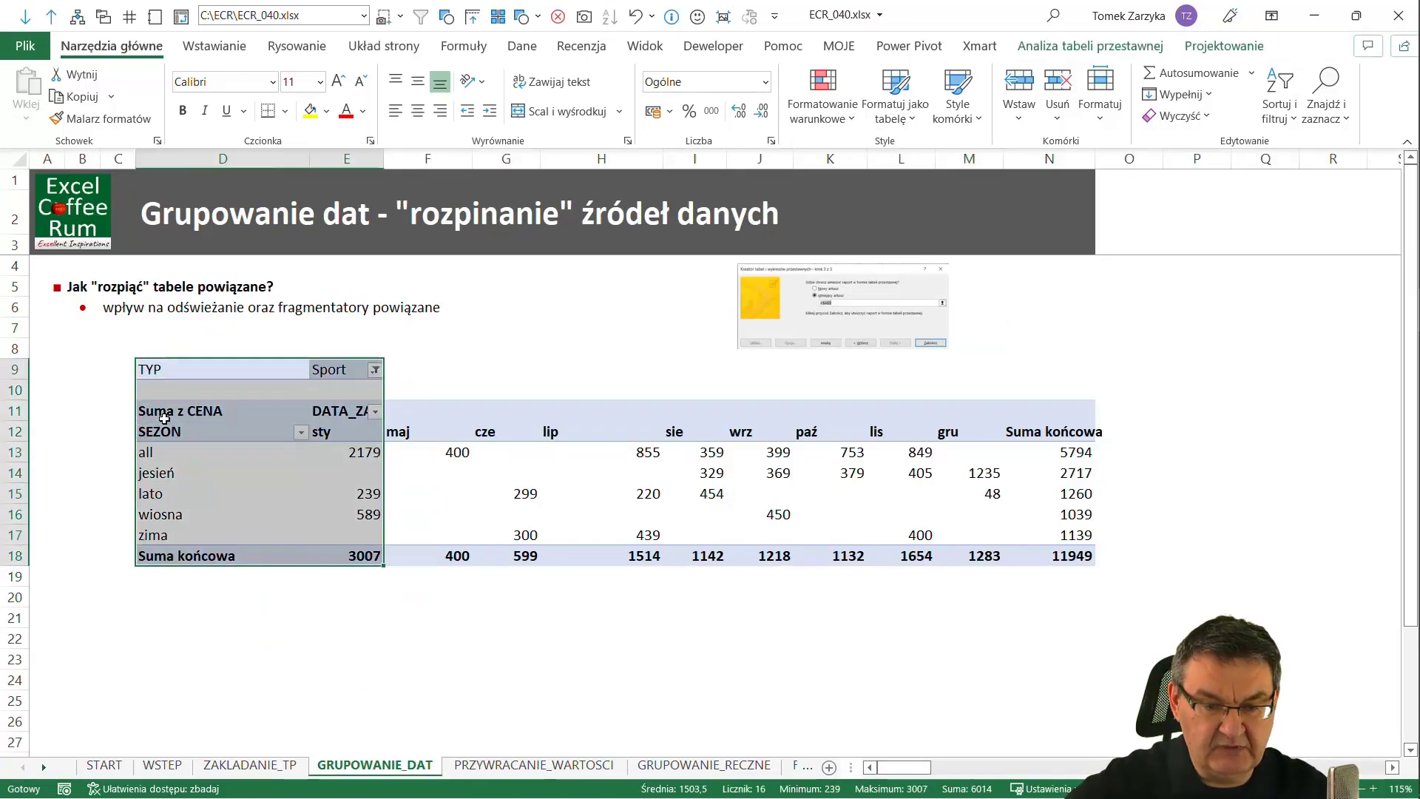
pyautogui.hotkey('shift', 'Right')
pyautogui.hotkey('shift', 'Right')
pyautogui.hotkey('shift', 'Right')
pyautogui.hotkey('shift', 'Right')
pyautogui.hotkey('shift', 'Right')
pyautogui.hotkey('shift', 'Right')
pyautogui.hotkey('shift', 'Left')
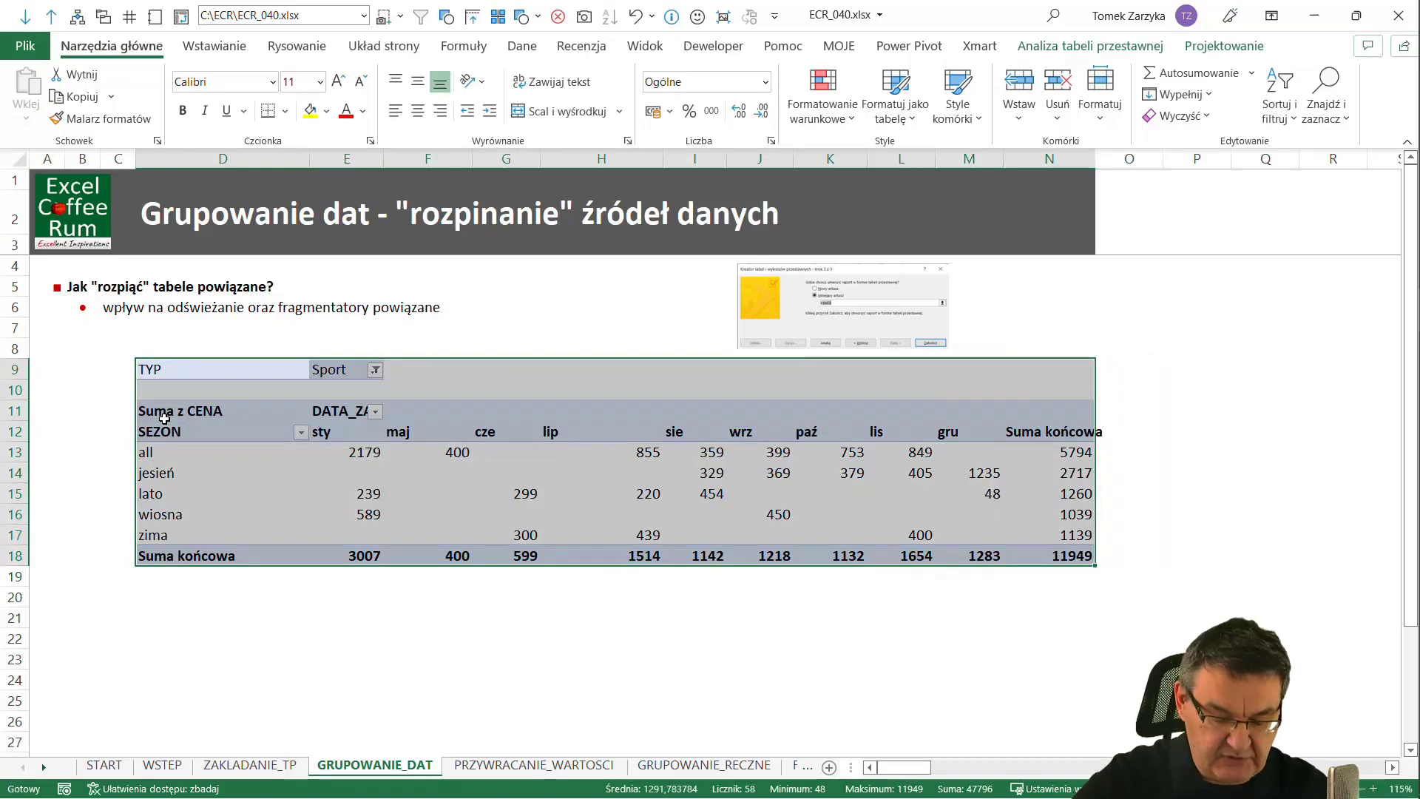
pyautogui.hotkey('ctrl', 'c')
# - Paste the pivot copy starting at cell D22
pyautogui.press('Down')
pyautogui.press('Down')
pyautogui.press('Down')
pyautogui.press('Down')
pyautogui.press('Down')
pyautogui.press('Down')
pyautogui.press('Down')
pyautogui.press('Down')
pyautogui.press('Down')
pyautogui.press('Down')
pyautogui.press('Down')
pyautogui.press('Return')
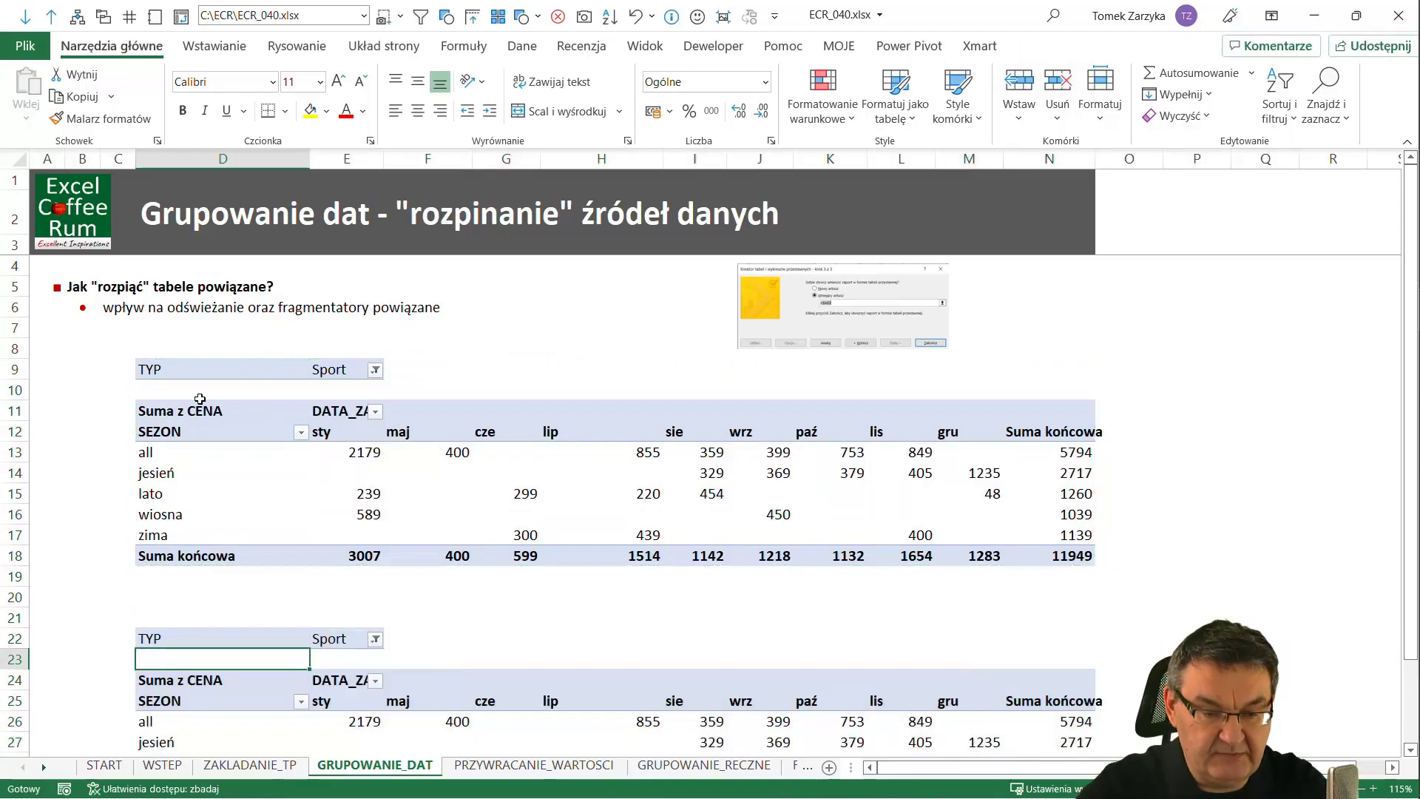
pyautogui.scroll(-1, 203, 403)
pyautogui.click(322, 371)
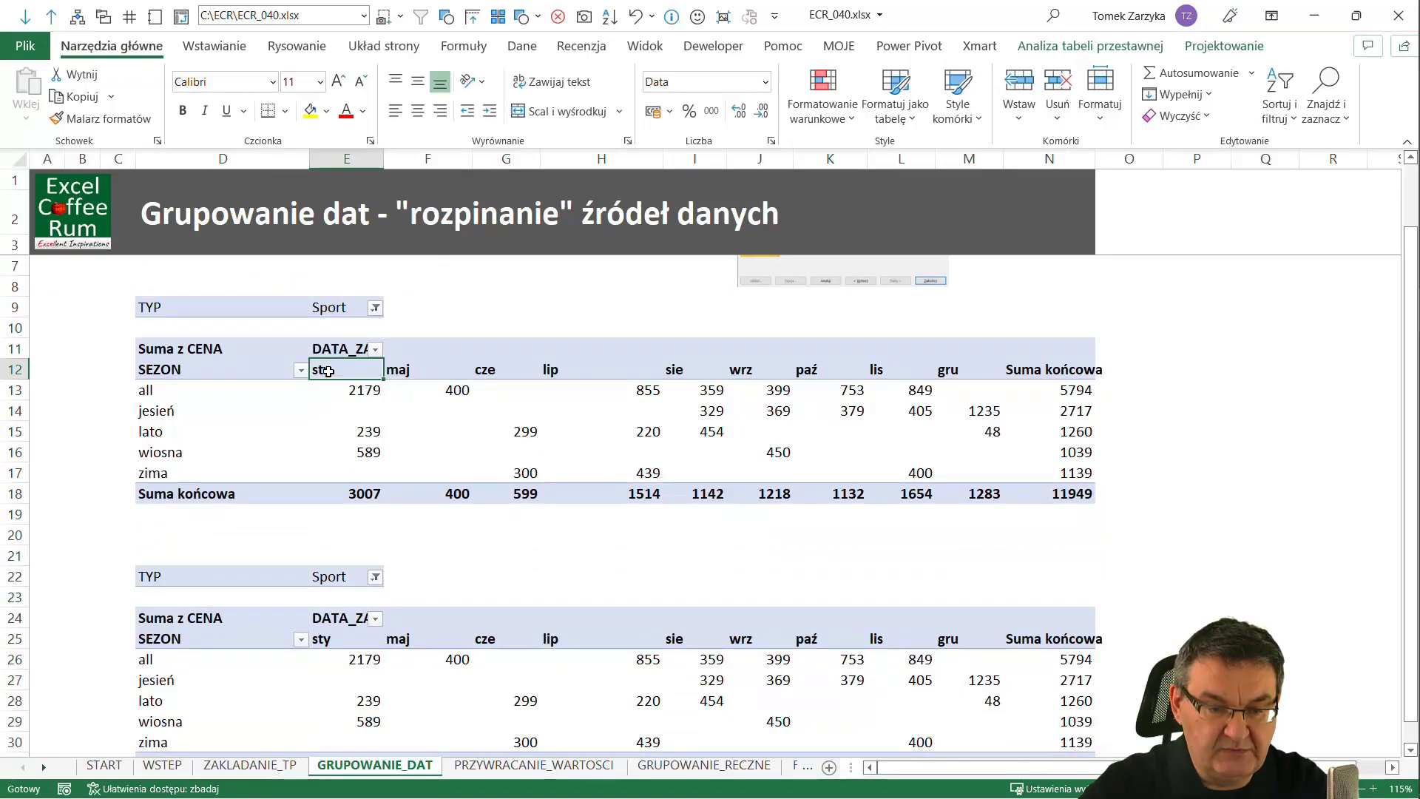
pyautogui.rightClick(328, 371)
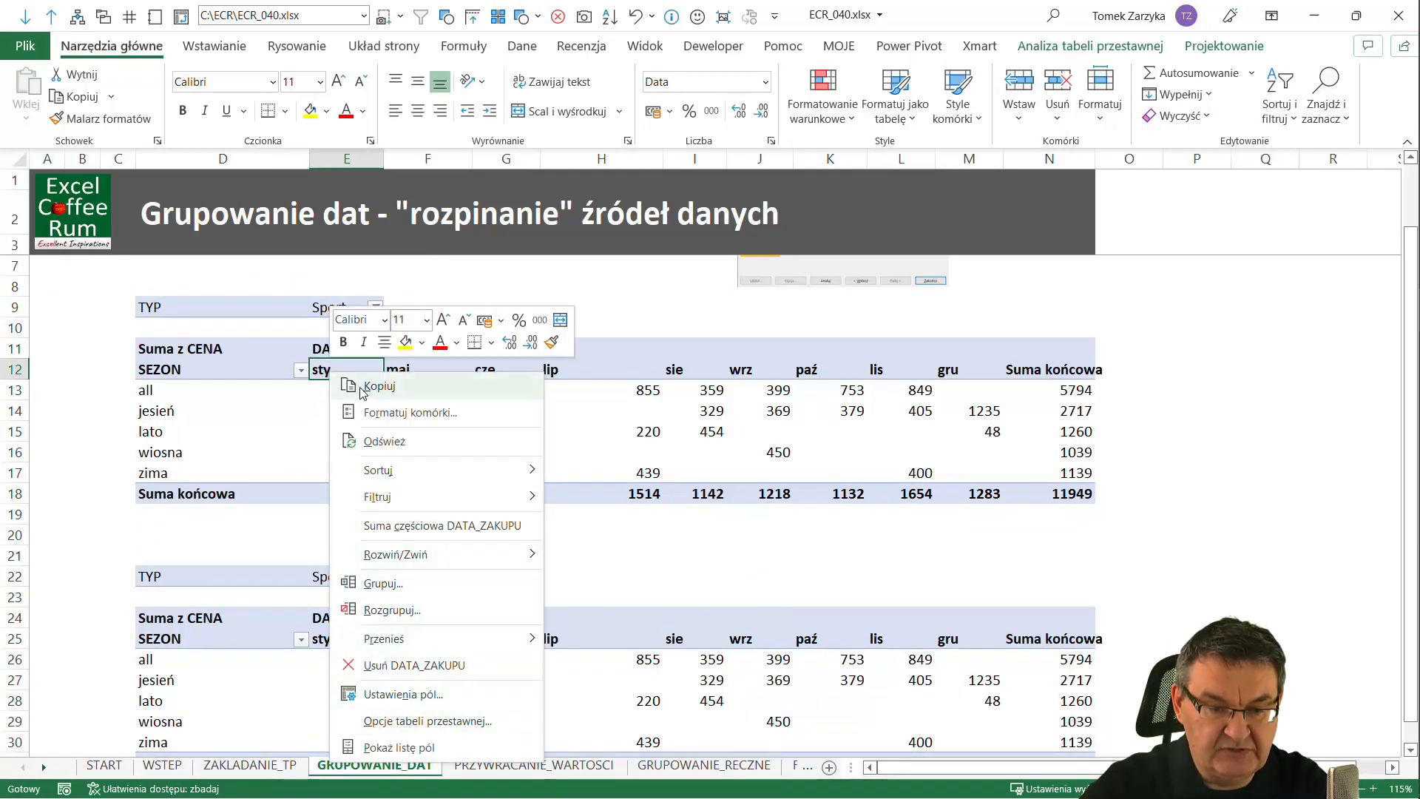
pyautogui.press('Escape')
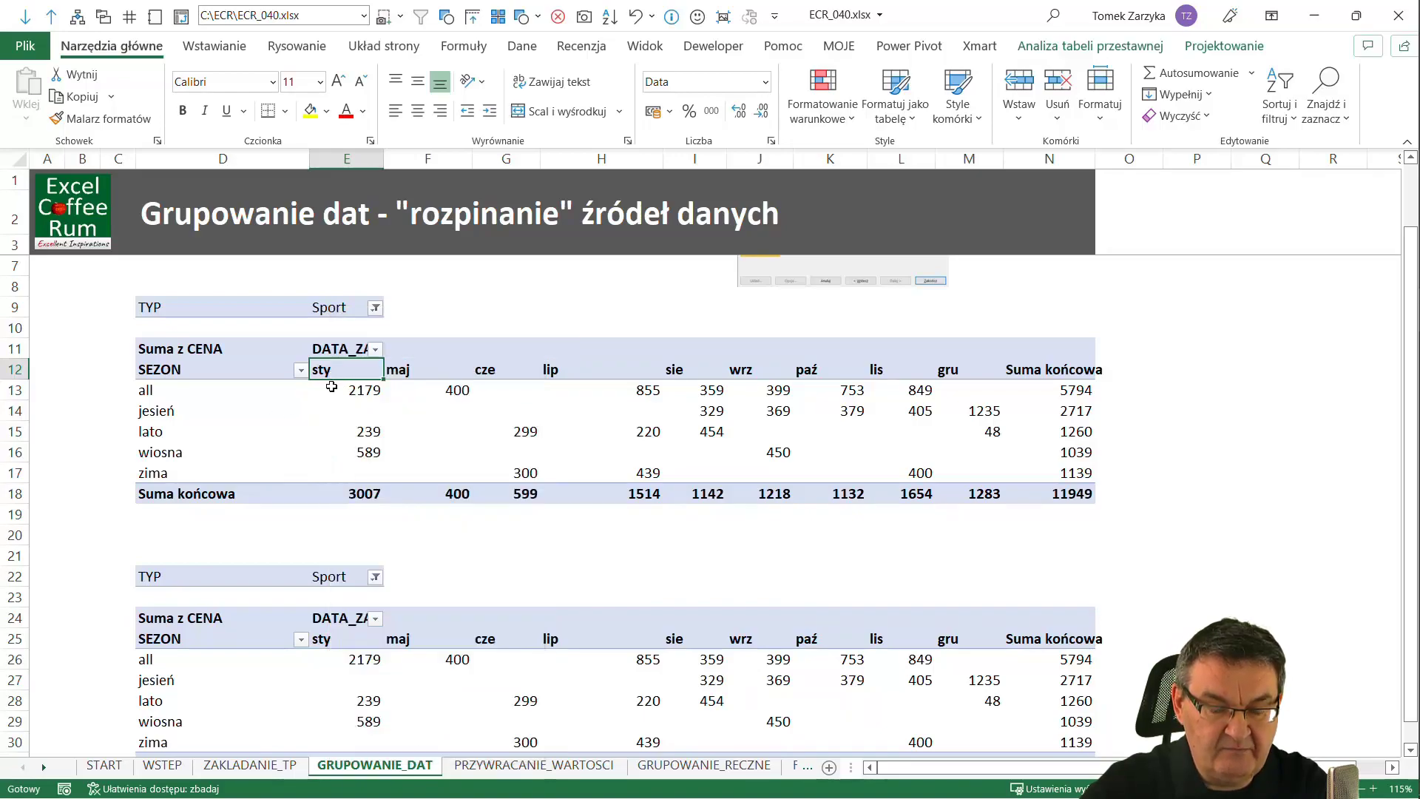
pyautogui.scroll(-1, 227, 615)
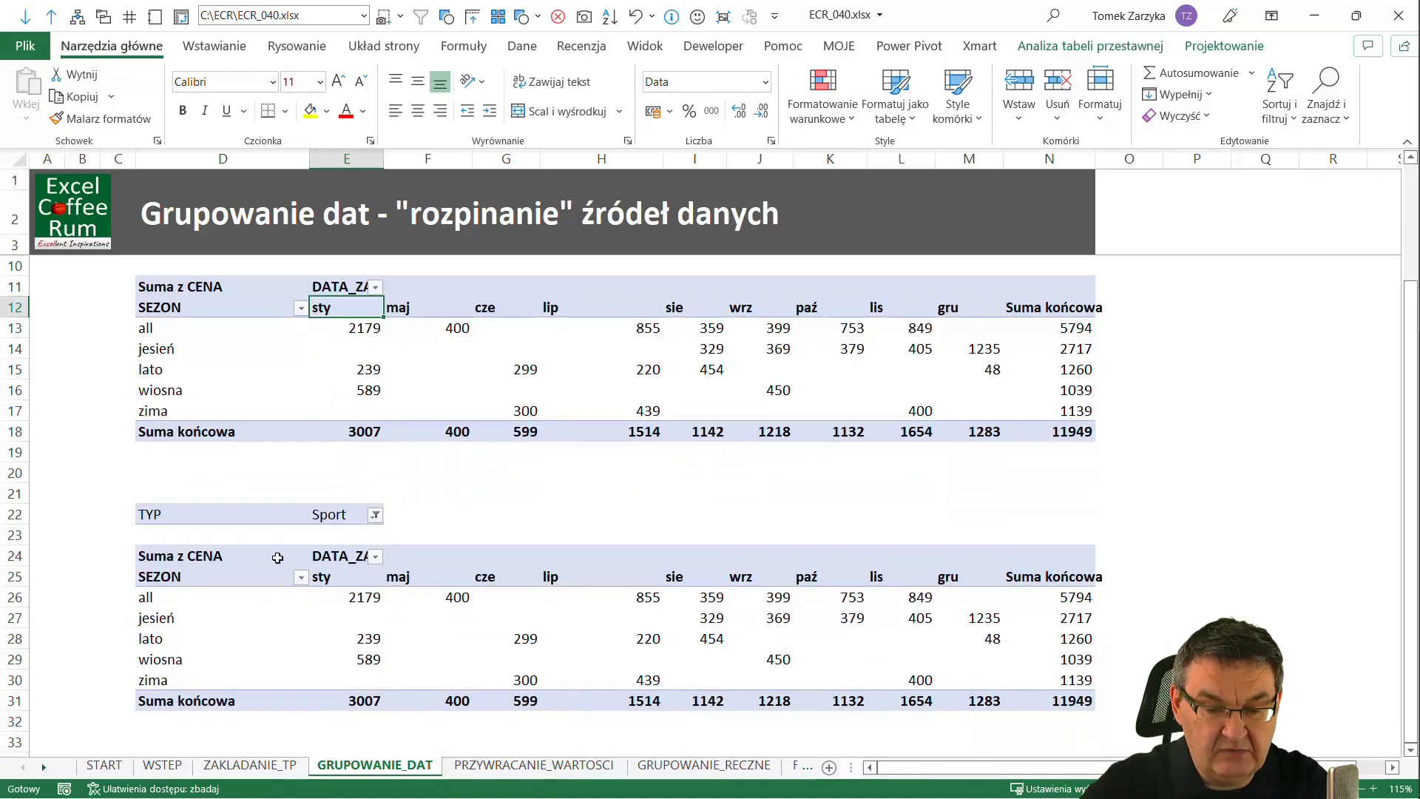
pyautogui.click(324, 575)
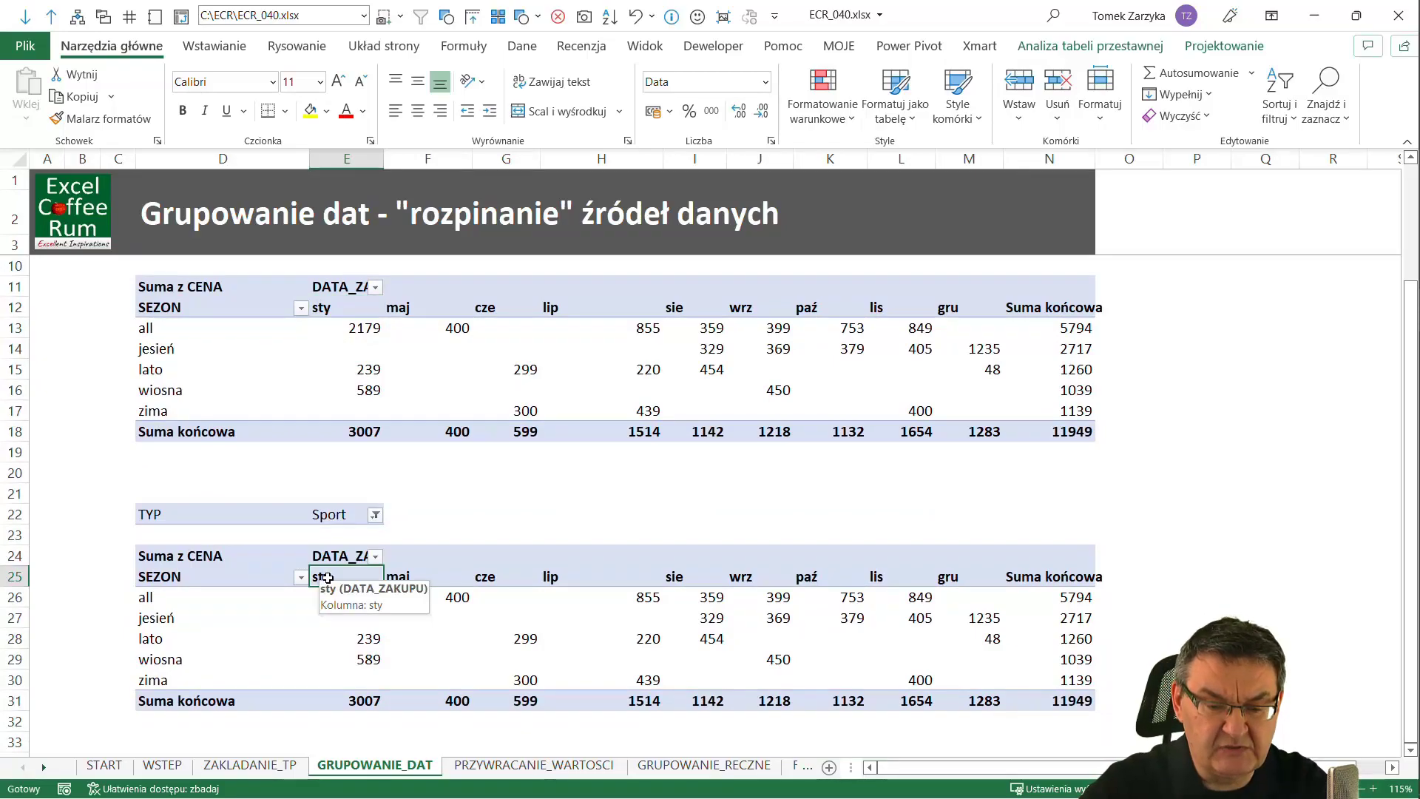
pyautogui.rightClick(328, 578)
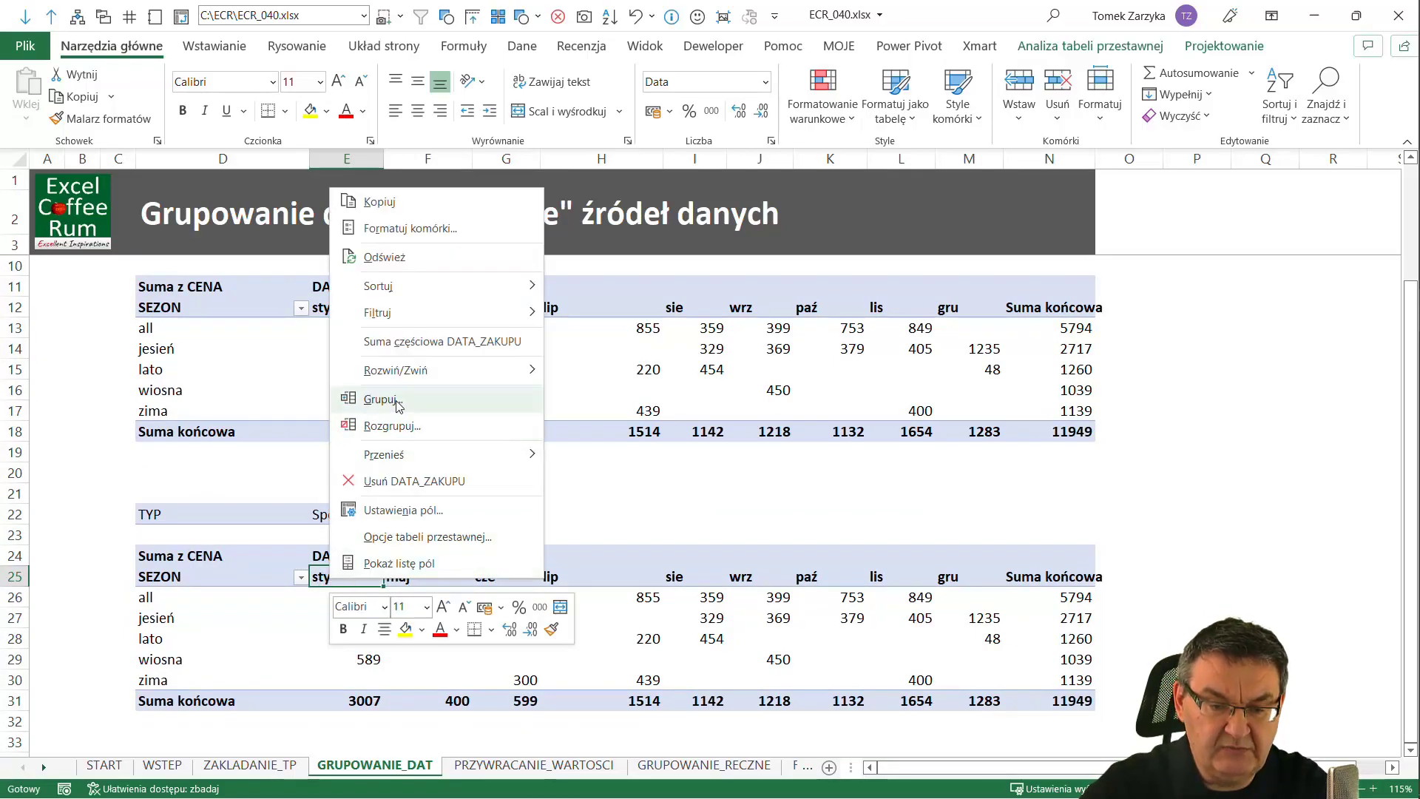
pyautogui.click(394, 424)
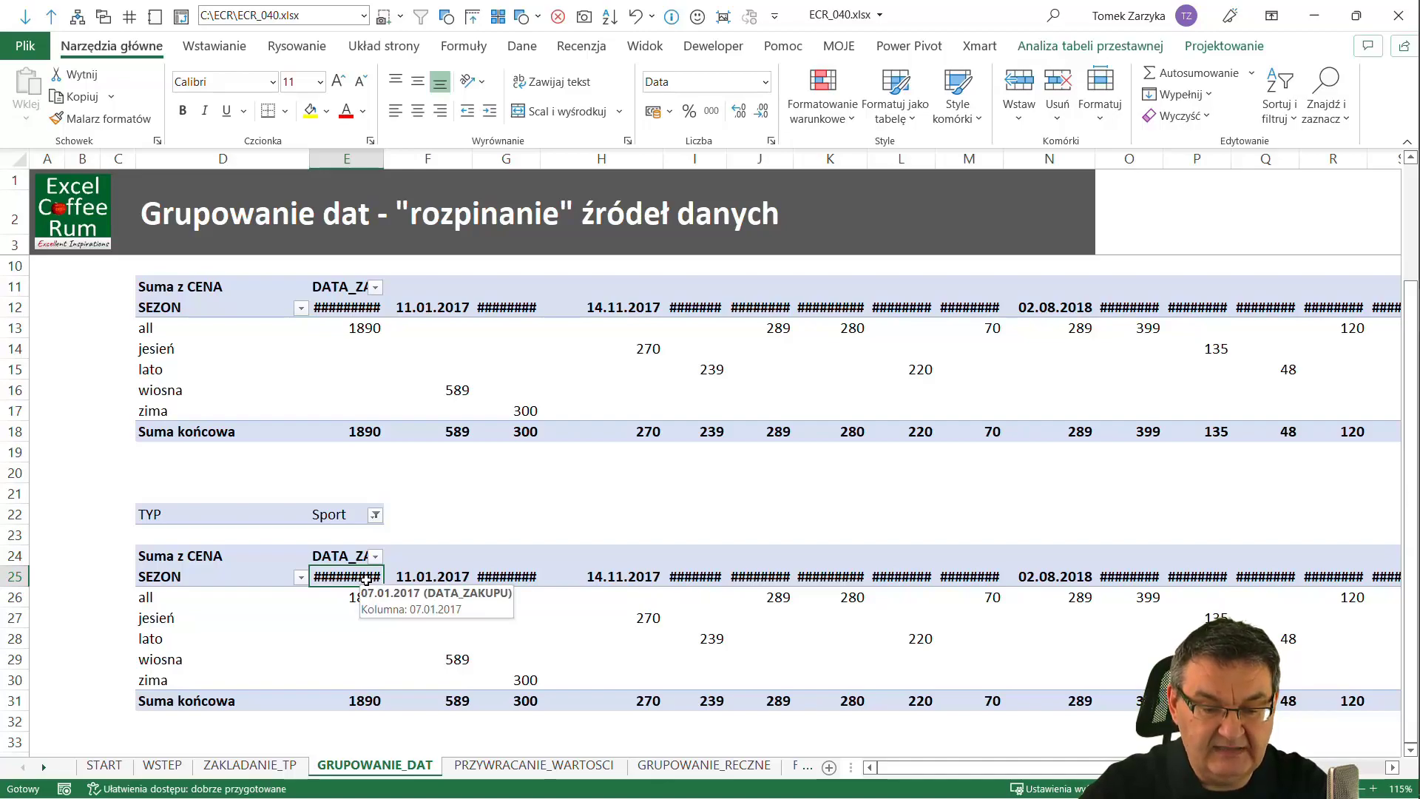
pyautogui.click(353, 311)
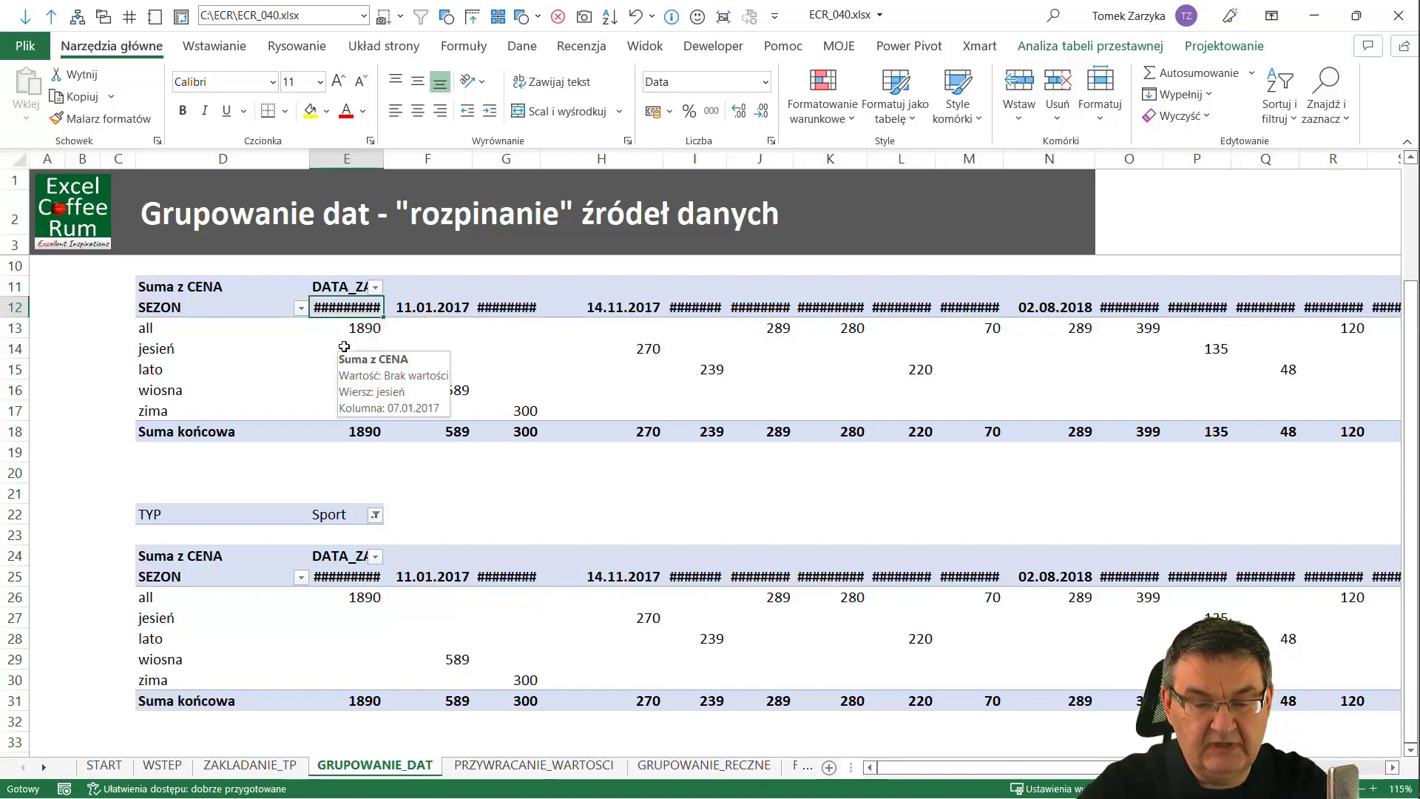
pyautogui.rightClick(364, 310)
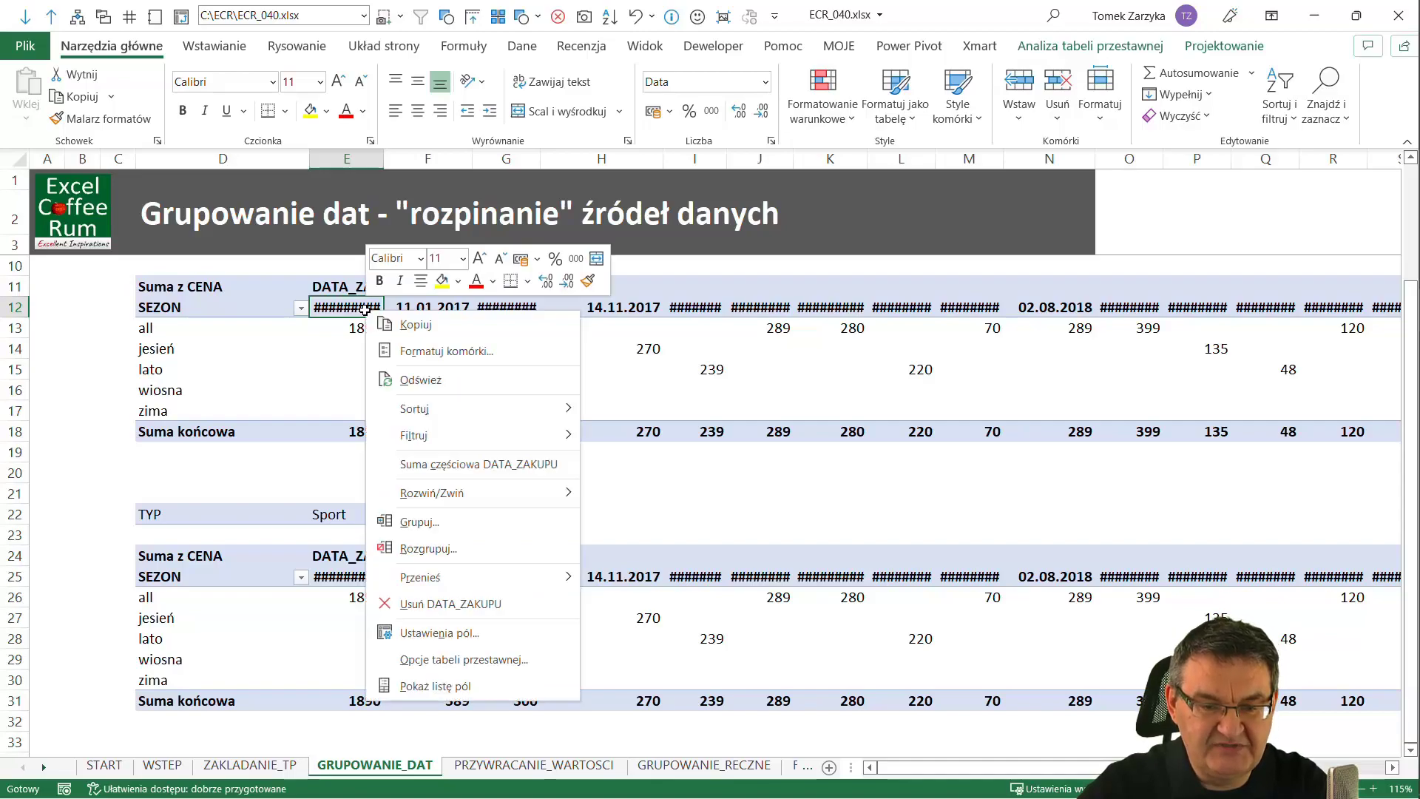
pyautogui.click(416, 524)
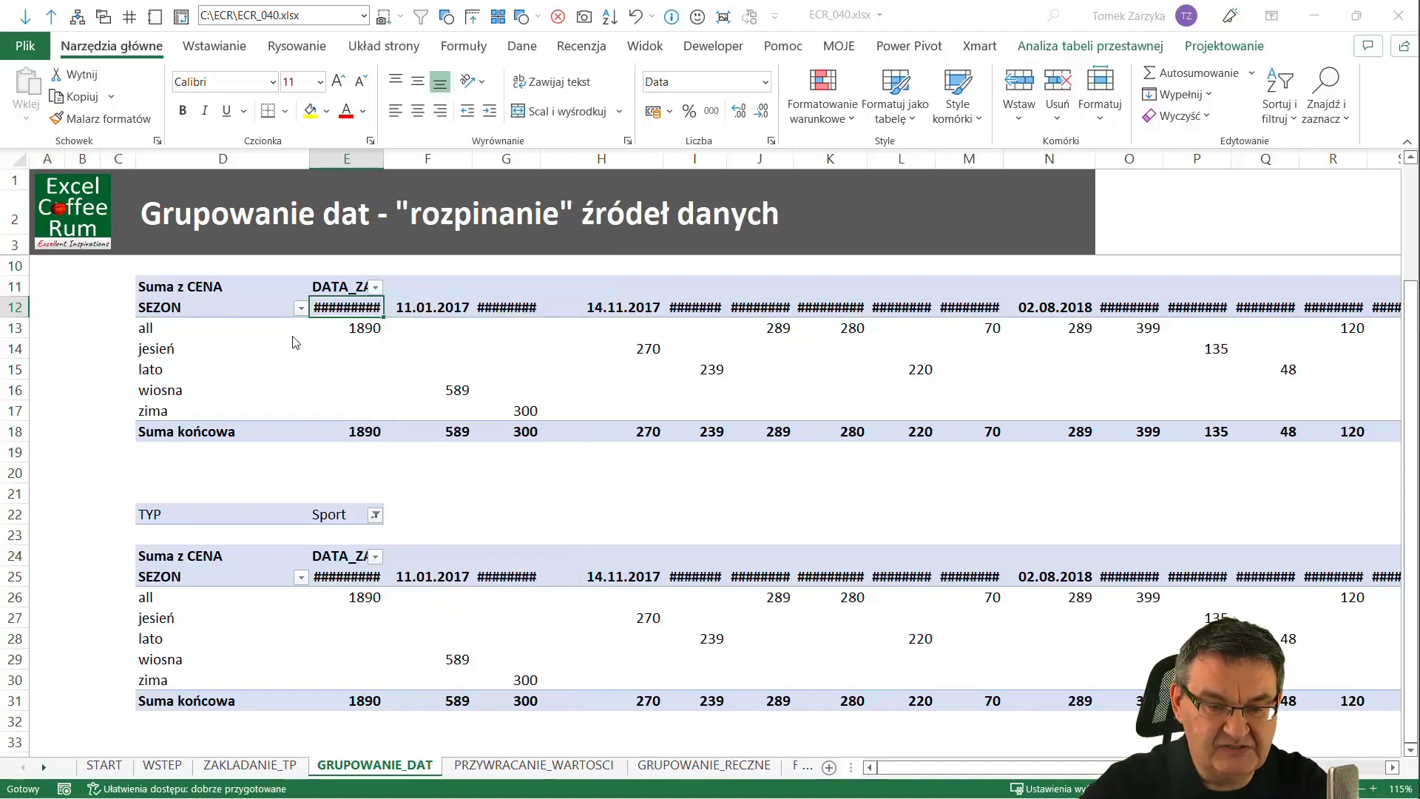
pyautogui.click(396, 641)
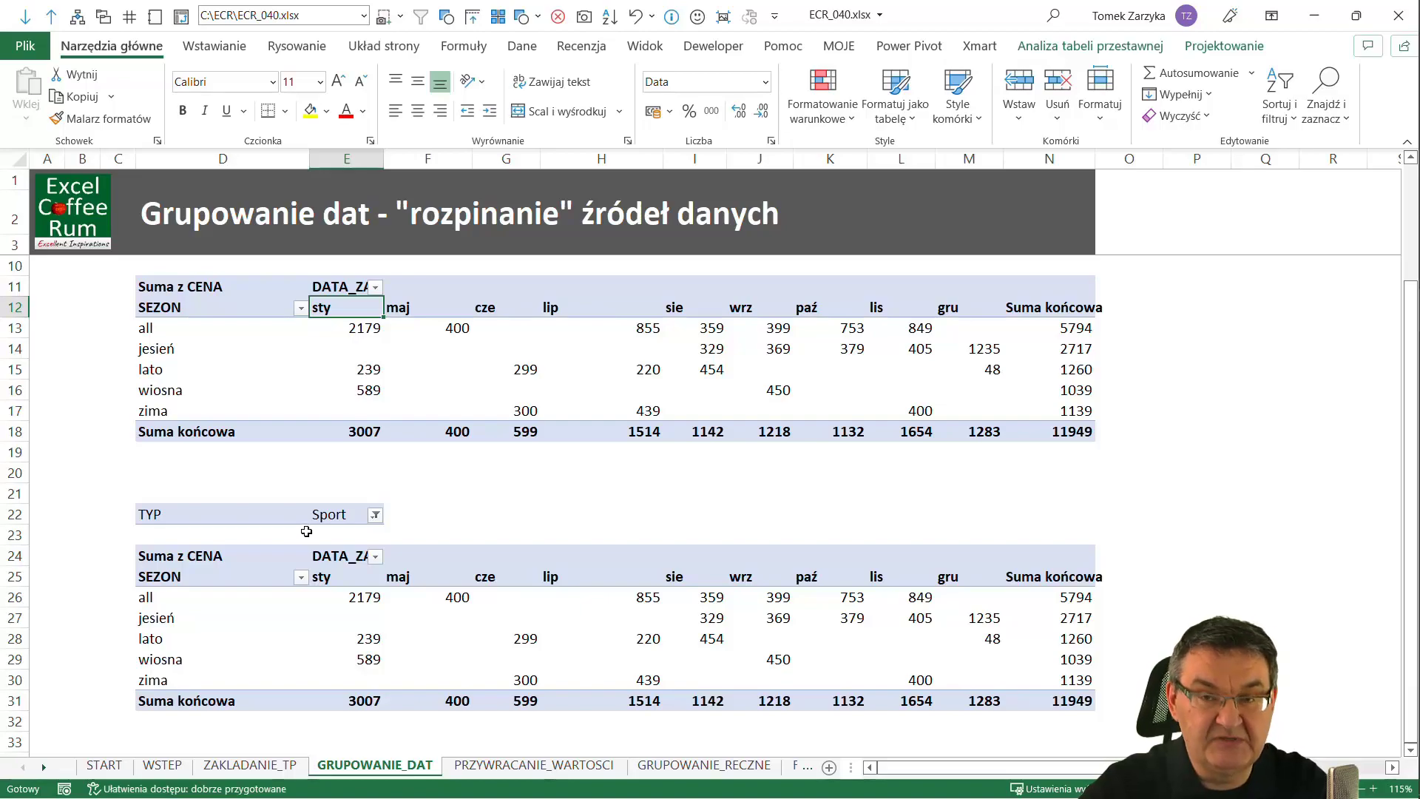
# - Compare the season and sty labels between the upper and lower pivots
pyautogui.click(193, 369)
pyautogui.click(237, 619)
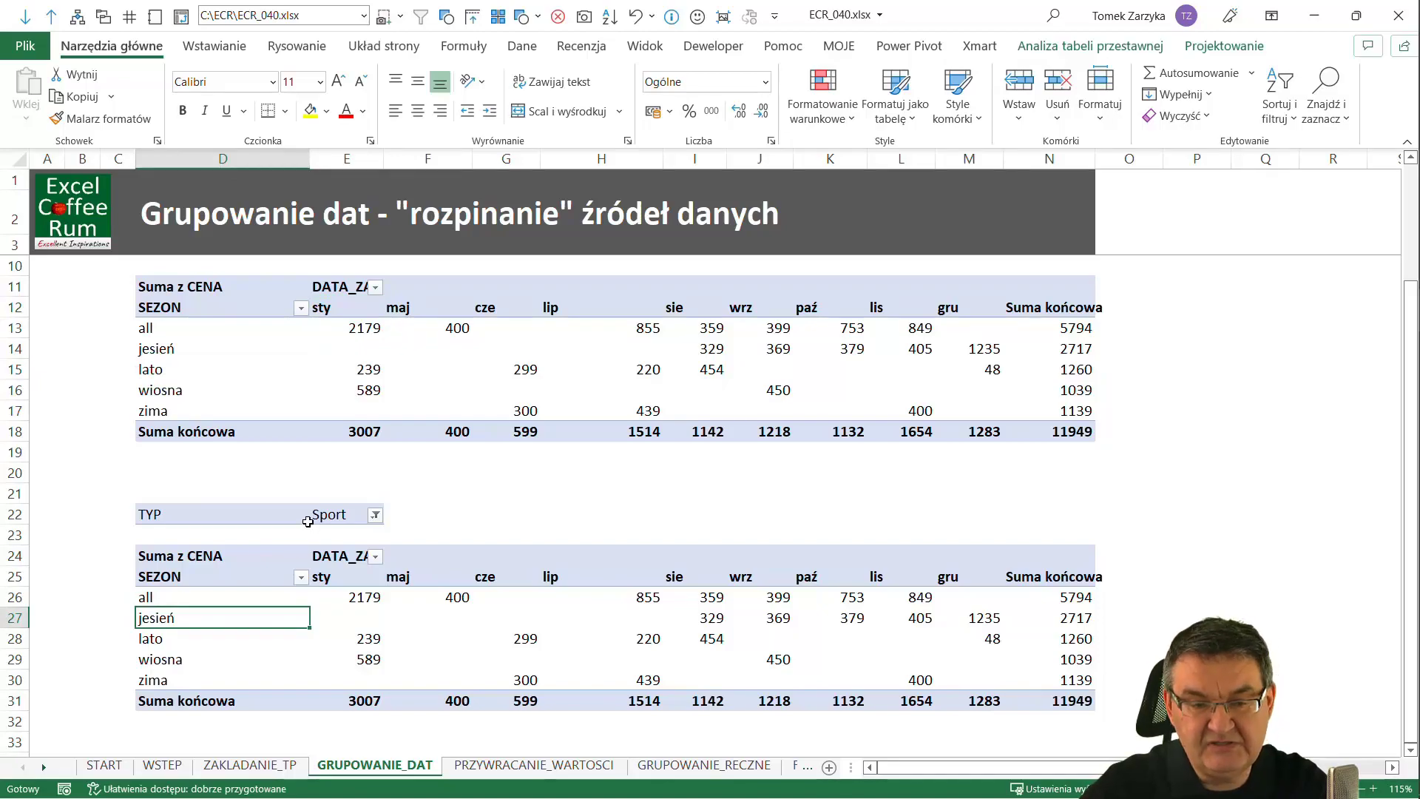
pyautogui.click(363, 318)
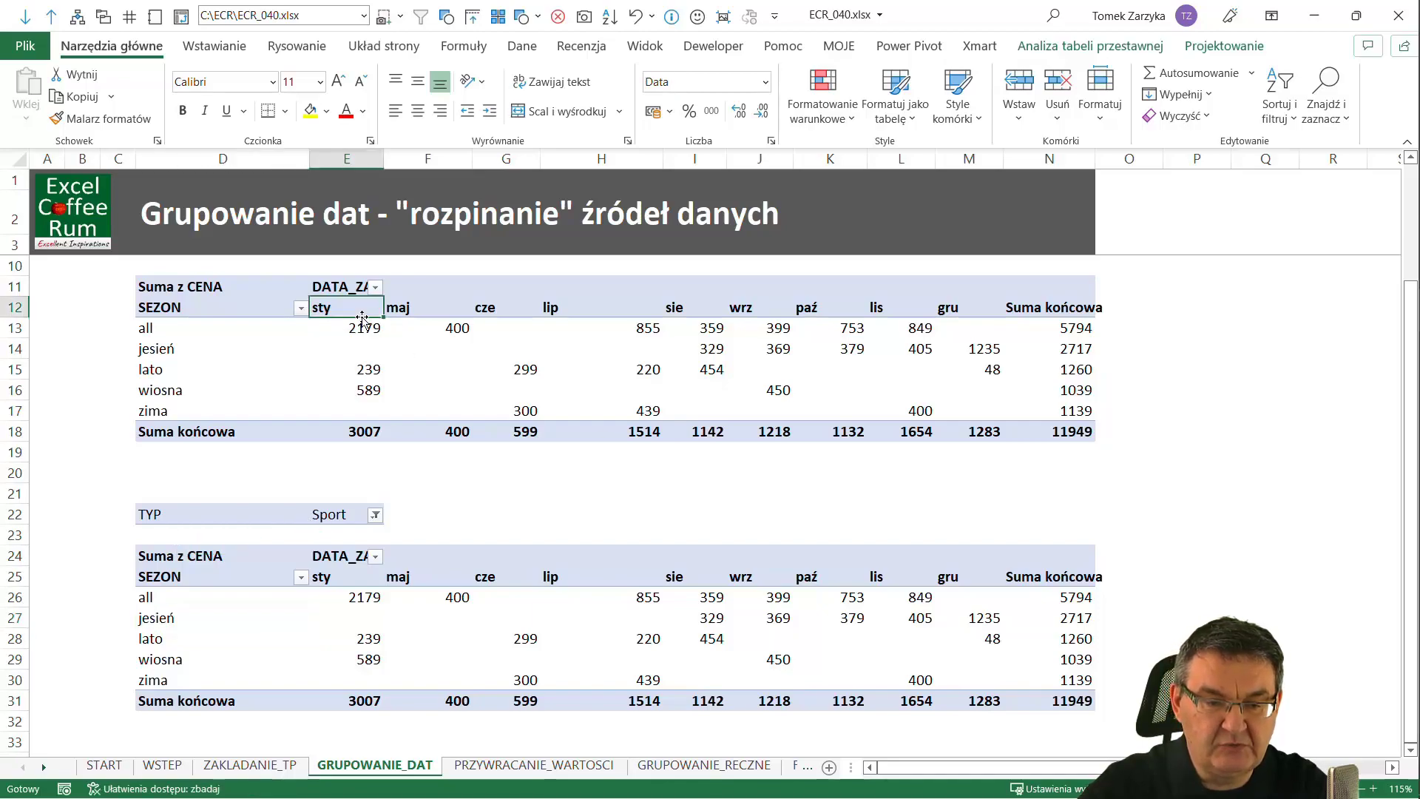
pyautogui.click(330, 584)
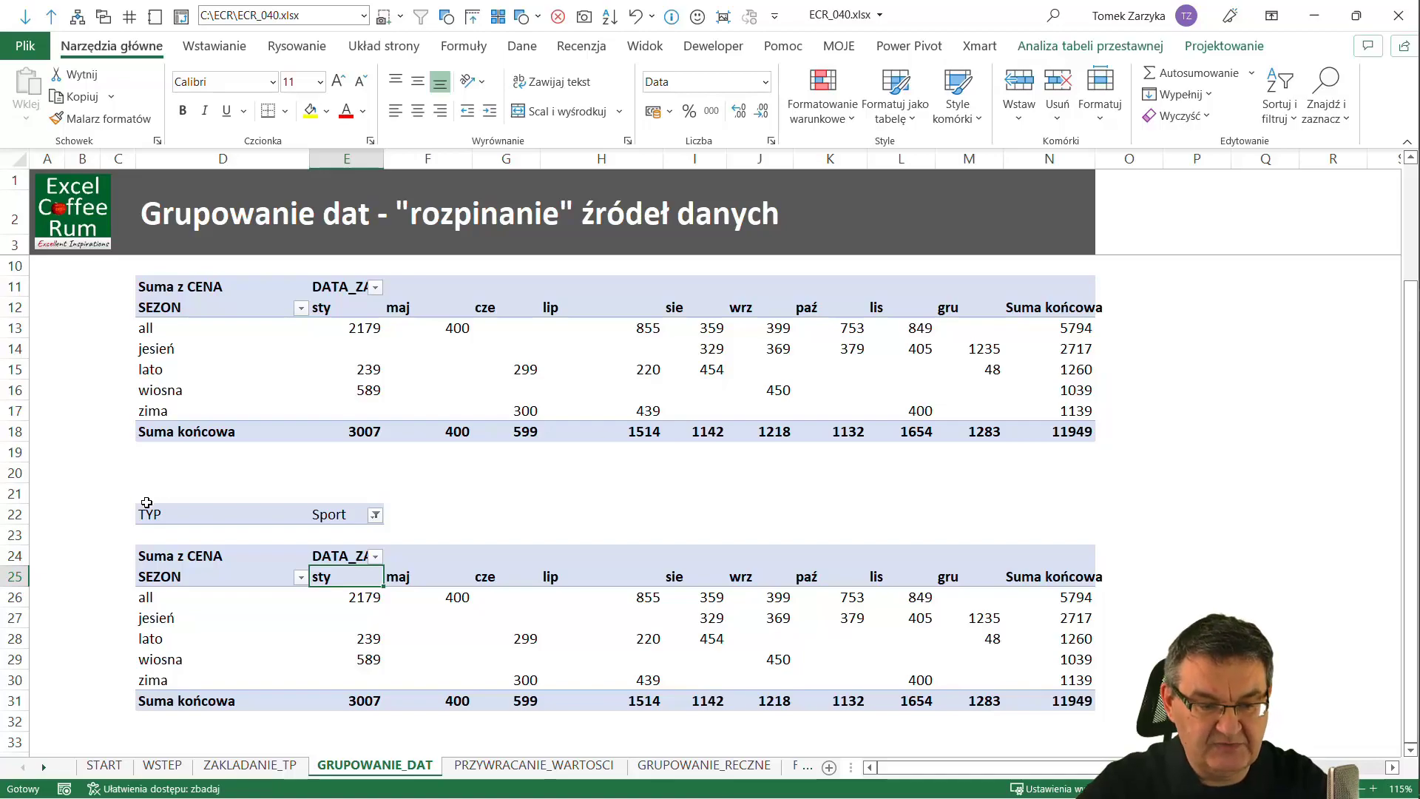
# - Select the lower pivot D22:N31 including its TYP filter and copy it
pyautogui.click(147, 491)
pyautogui.click(146, 504)
pyautogui.hotkey('shift', 'Down')
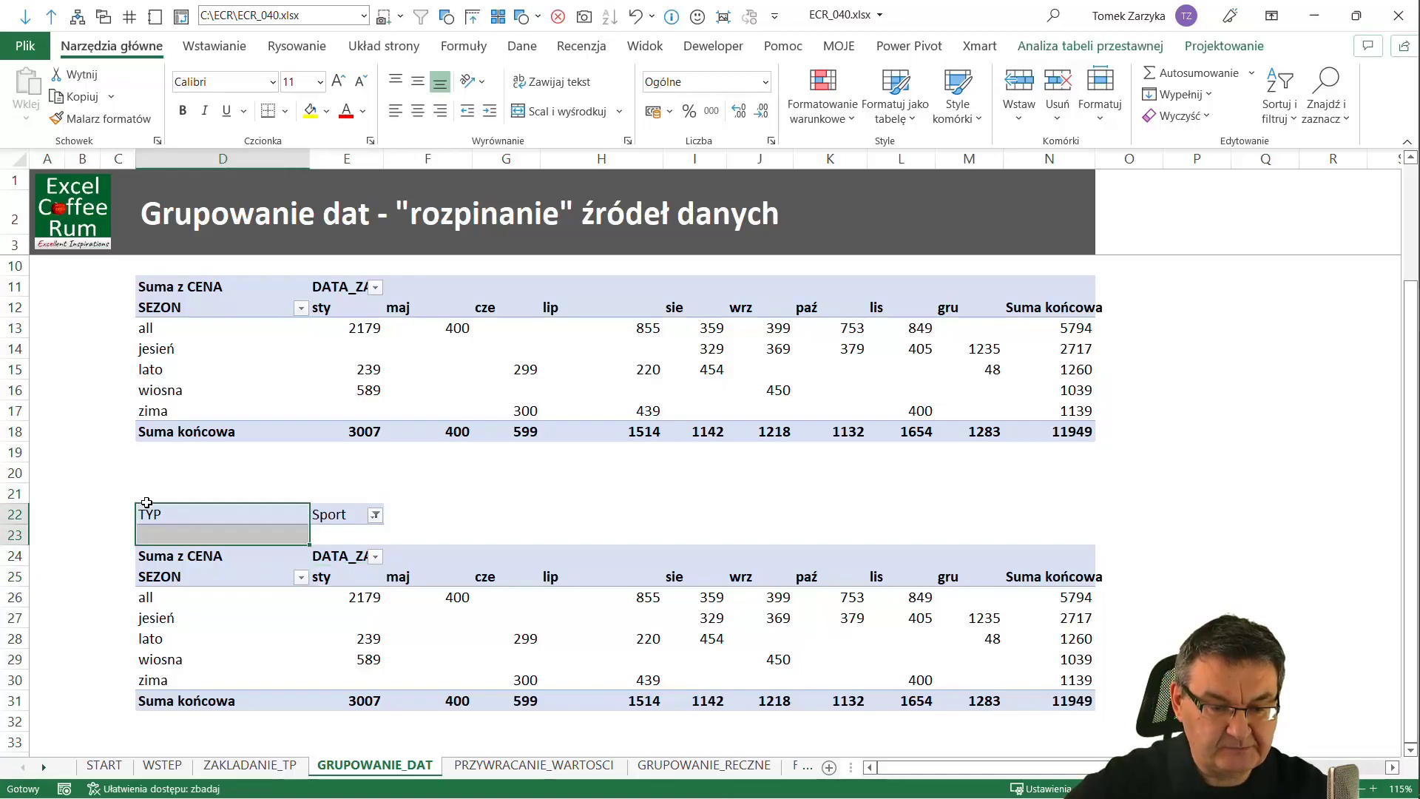
pyautogui.hotkey('shift', 'Down')
pyautogui.hotkey('shift', 'Down')
pyautogui.hotkey('shift', 'Down')
pyautogui.hotkey('shift', 'Down')
pyautogui.hotkey('shift', 'Right')
pyautogui.hotkey('shift', 'Right')
pyautogui.hotkey('shift', 'Right')
pyautogui.hotkey('shift', 'Right')
pyautogui.hotkey('shift', 'Right')
pyautogui.hotkey('shift', 'Right')
pyautogui.hotkey('shift', 'Left')
pyautogui.hotkey('ctrl', 'c')
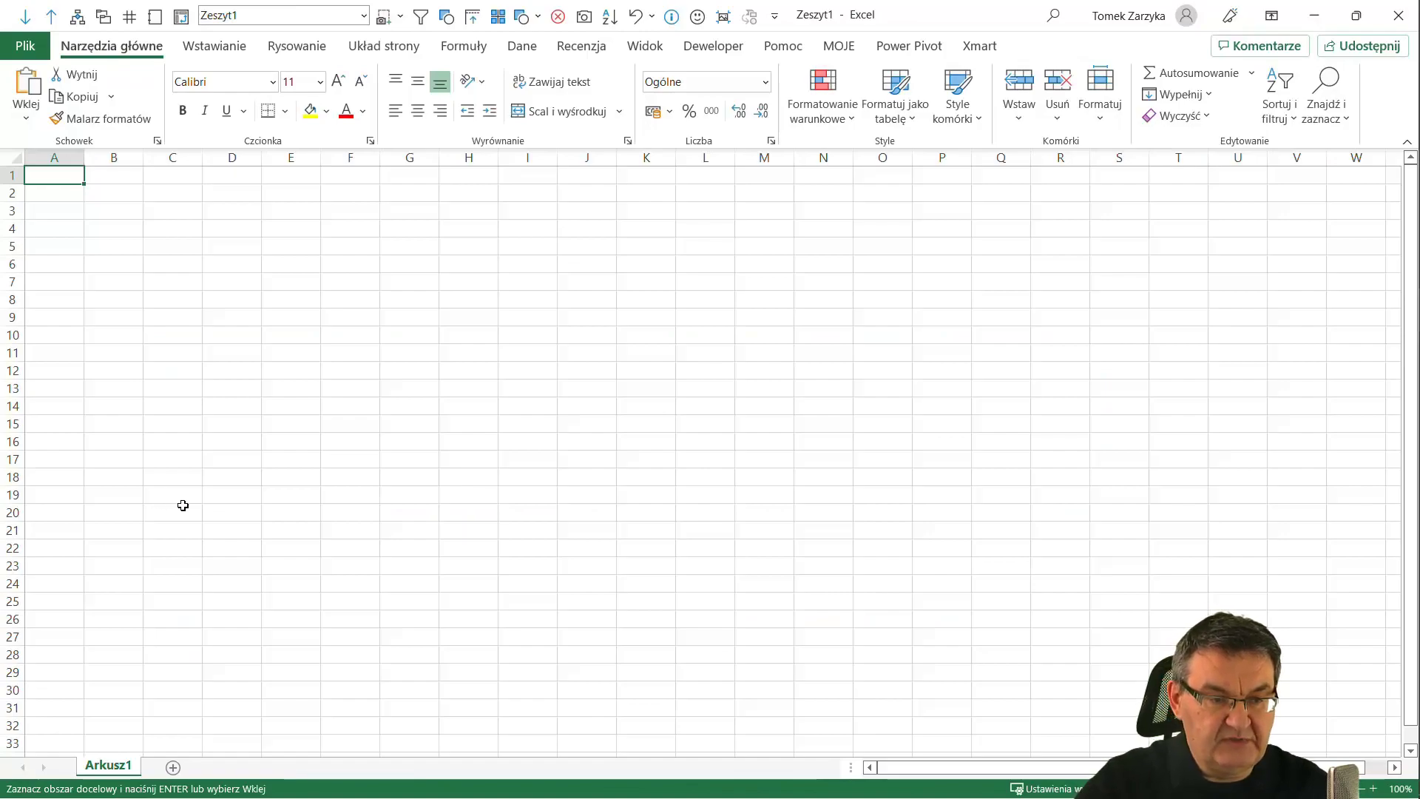
# - Paste the pivot into the new Zeszyt1 workbook, refresh it, and copy it again
pyautogui.hotkey('ctrl', 'v')
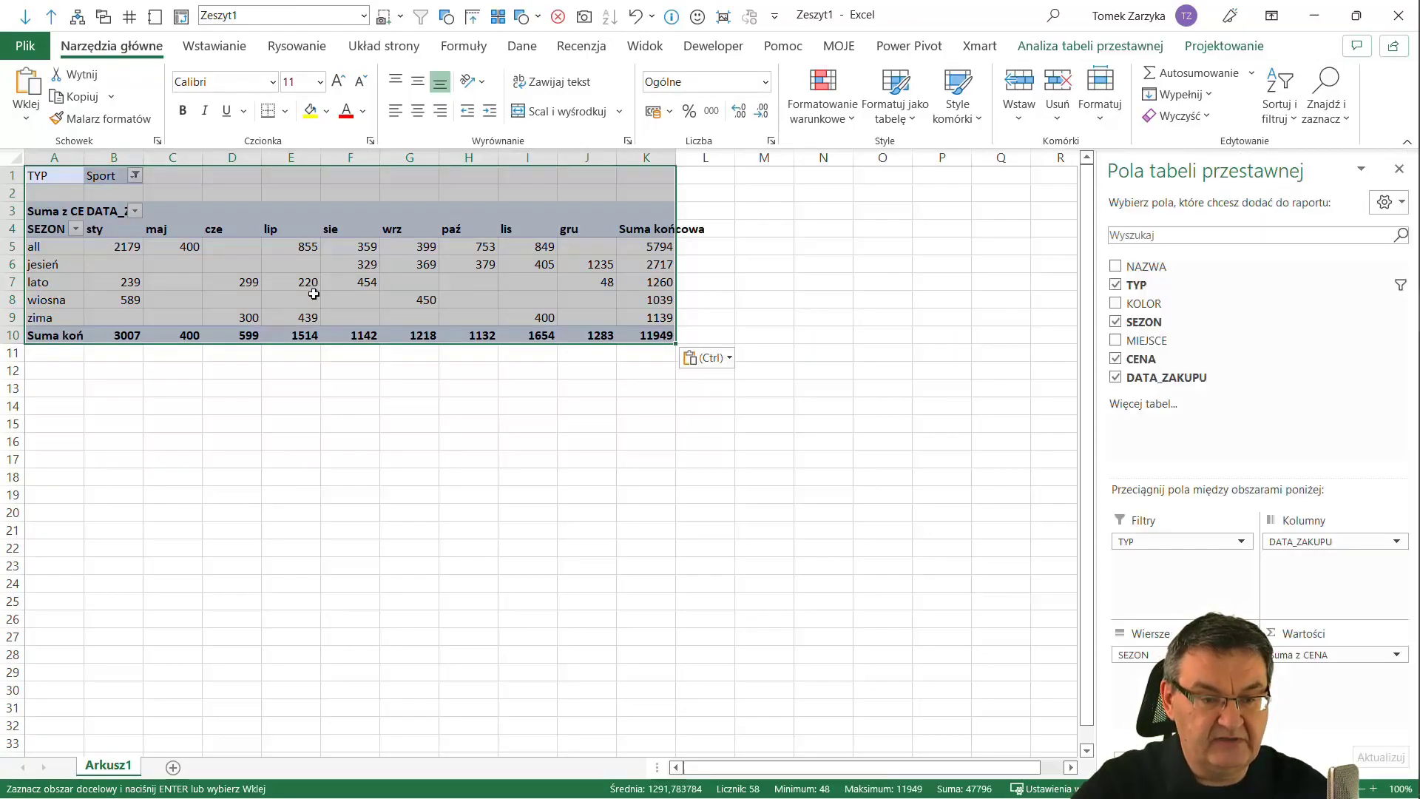
pyautogui.rightClick(314, 287)
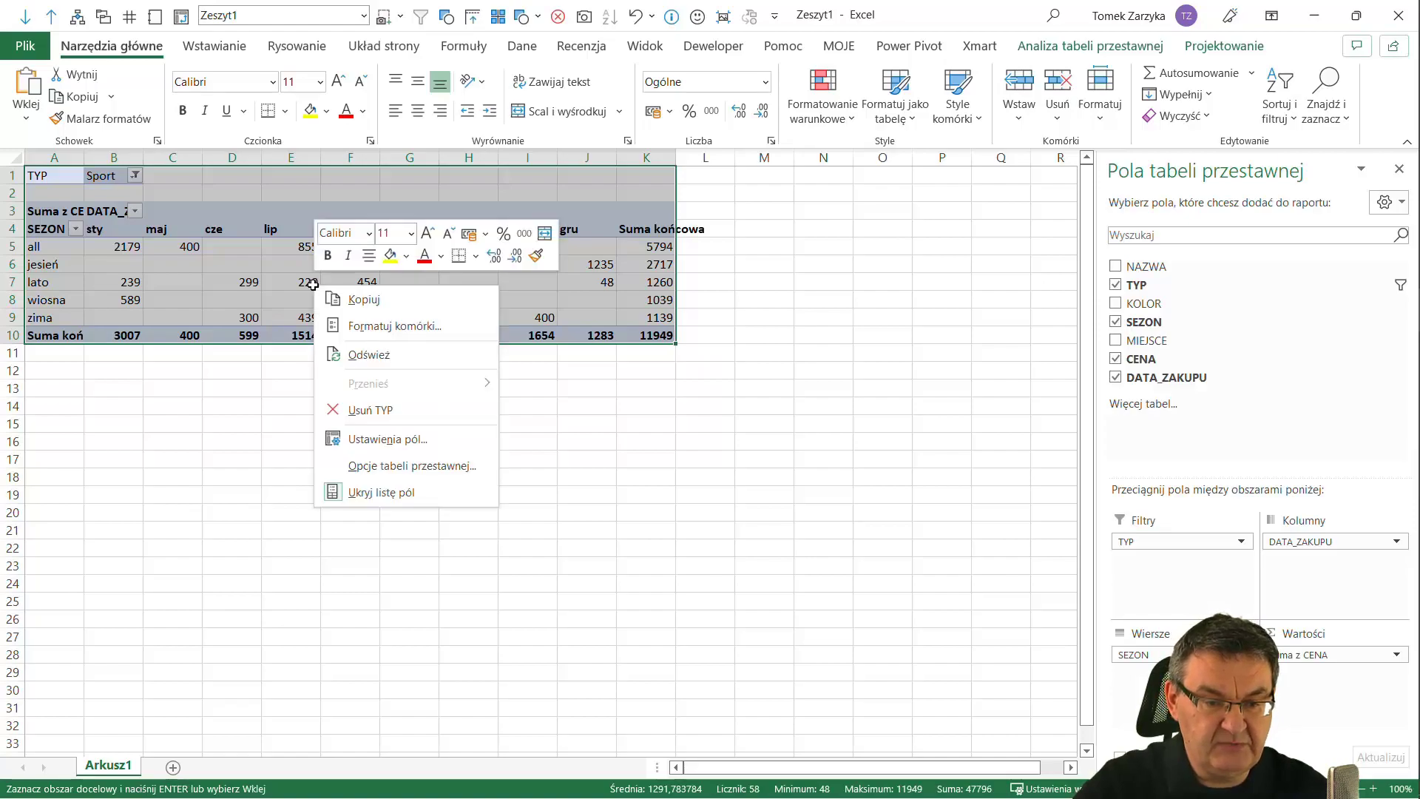
pyautogui.click(369, 355)
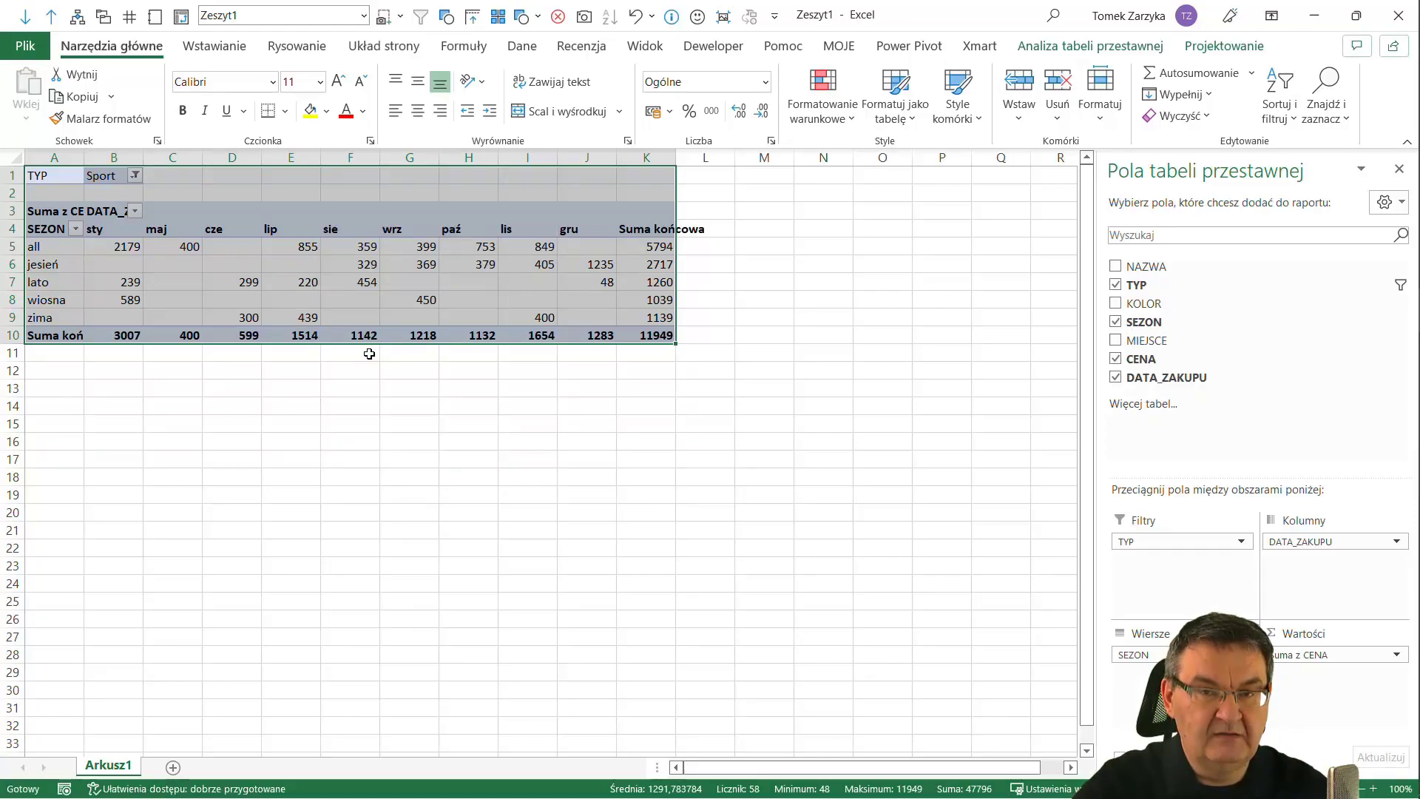
pyautogui.hotkey('ctrl', 'c')
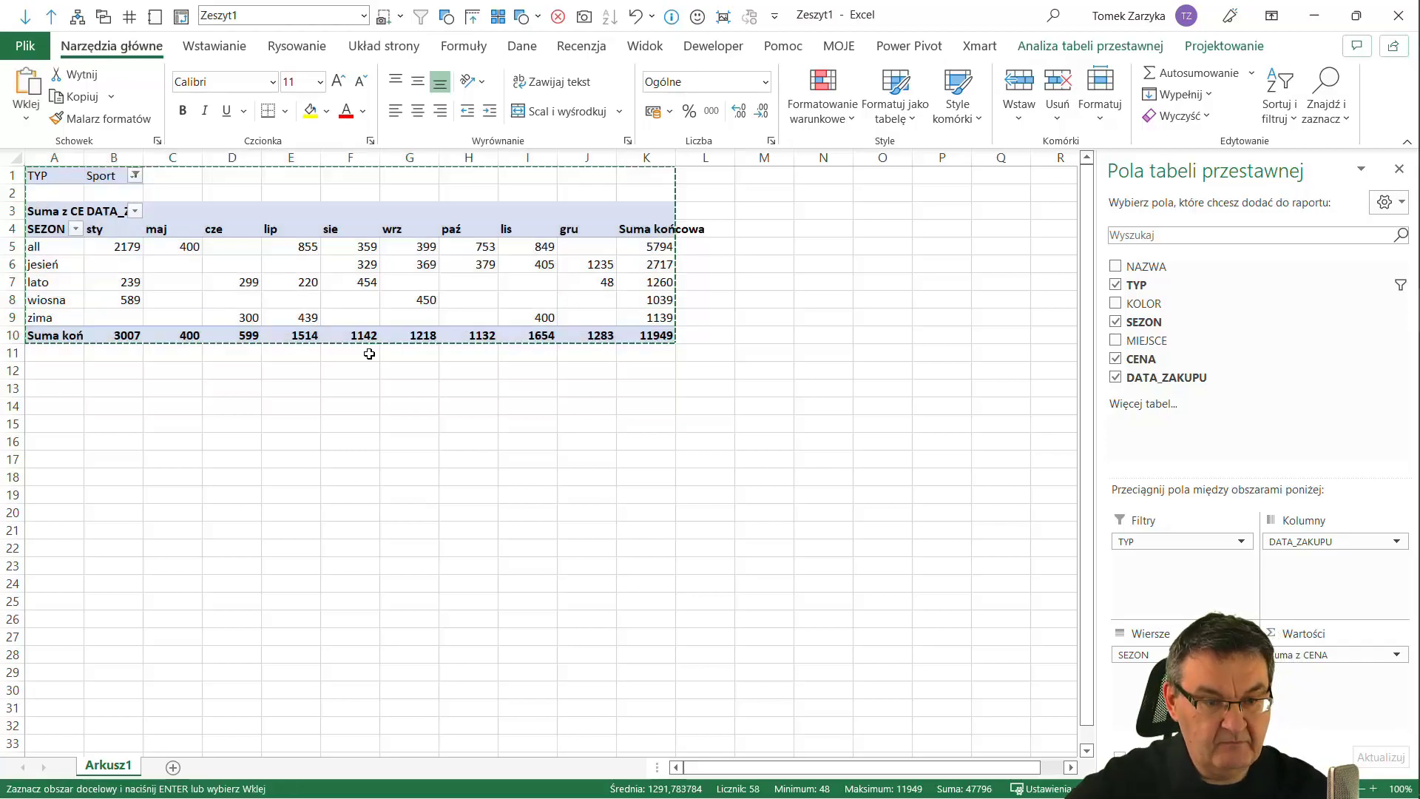
# - Back in ECR_040.xlsx, paste the independent pivot copy at D35
pyautogui.hotkey('alt', 'Tab')
pyautogui.press('Down')
pyautogui.press('Down')
pyautogui.press('Down')
pyautogui.press('Down')
pyautogui.press('Down')
pyautogui.press('Down')
pyautogui.press('Up')
pyautogui.press('Up')
pyautogui.press('Up')
pyautogui.press('Up')
pyautogui.press('Up')
pyautogui.press('Up')
pyautogui.press('Return')
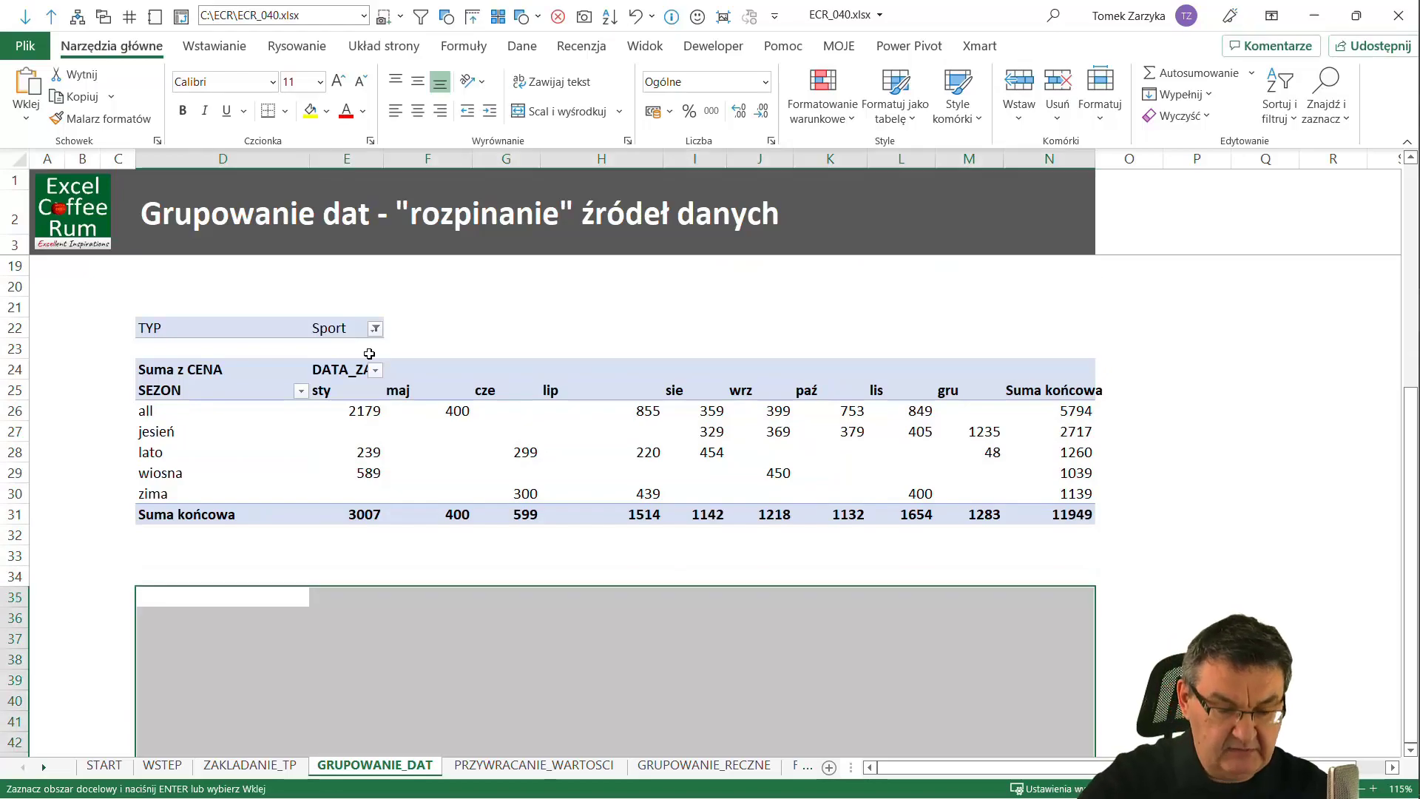
# - Ungroup the dates in the new D35 pivot into individual purchase days
pyautogui.scroll(-1, 369, 353)
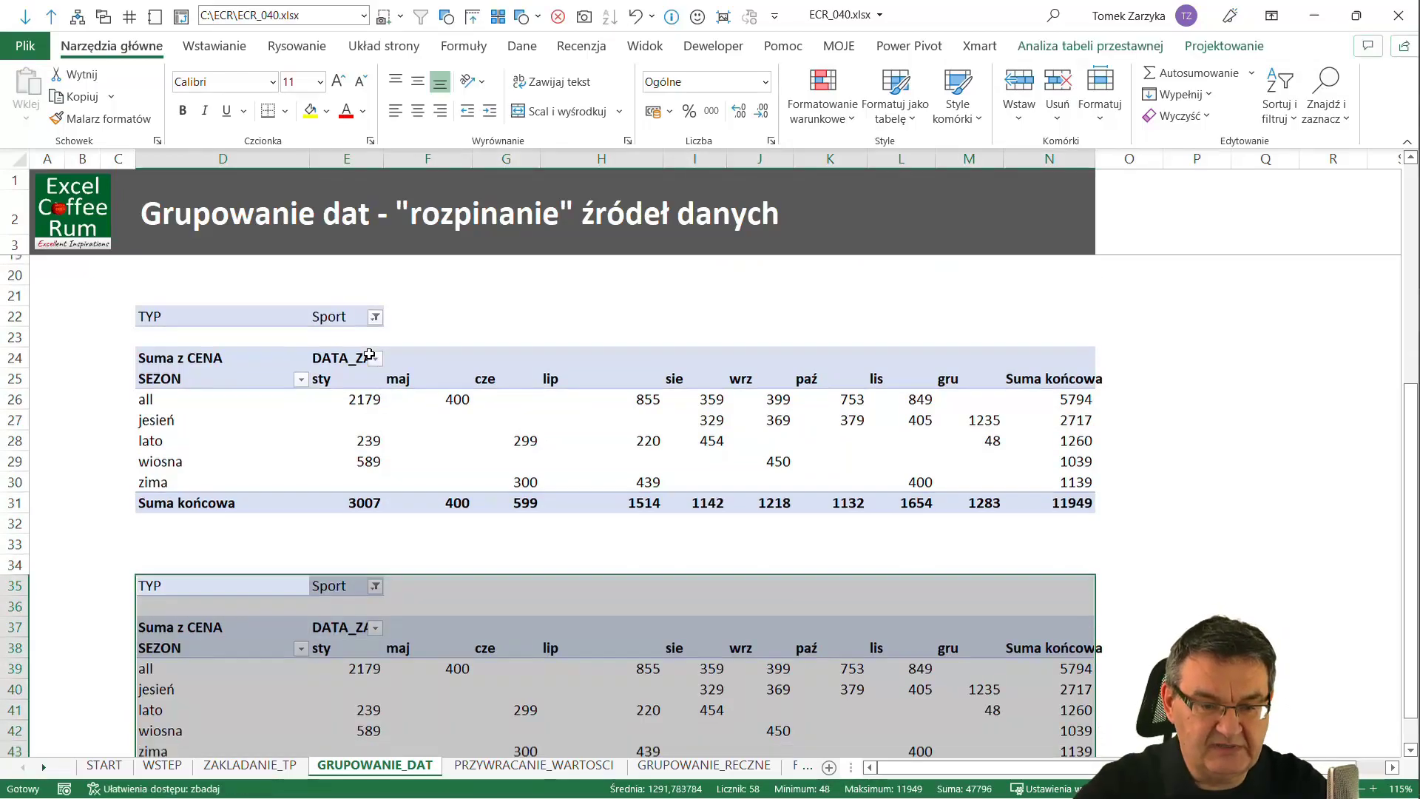
pyautogui.rightClick(337, 598)
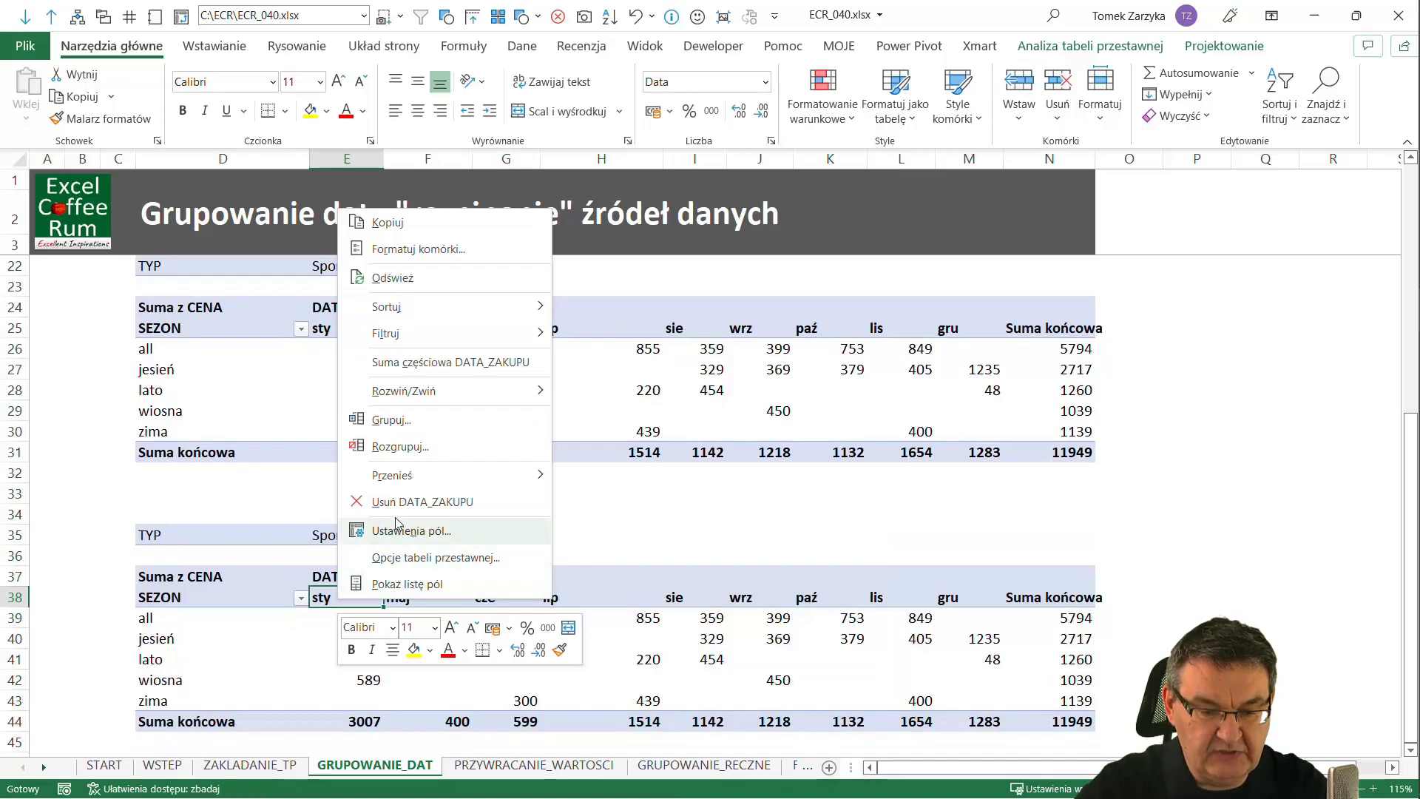
pyautogui.click(404, 447)
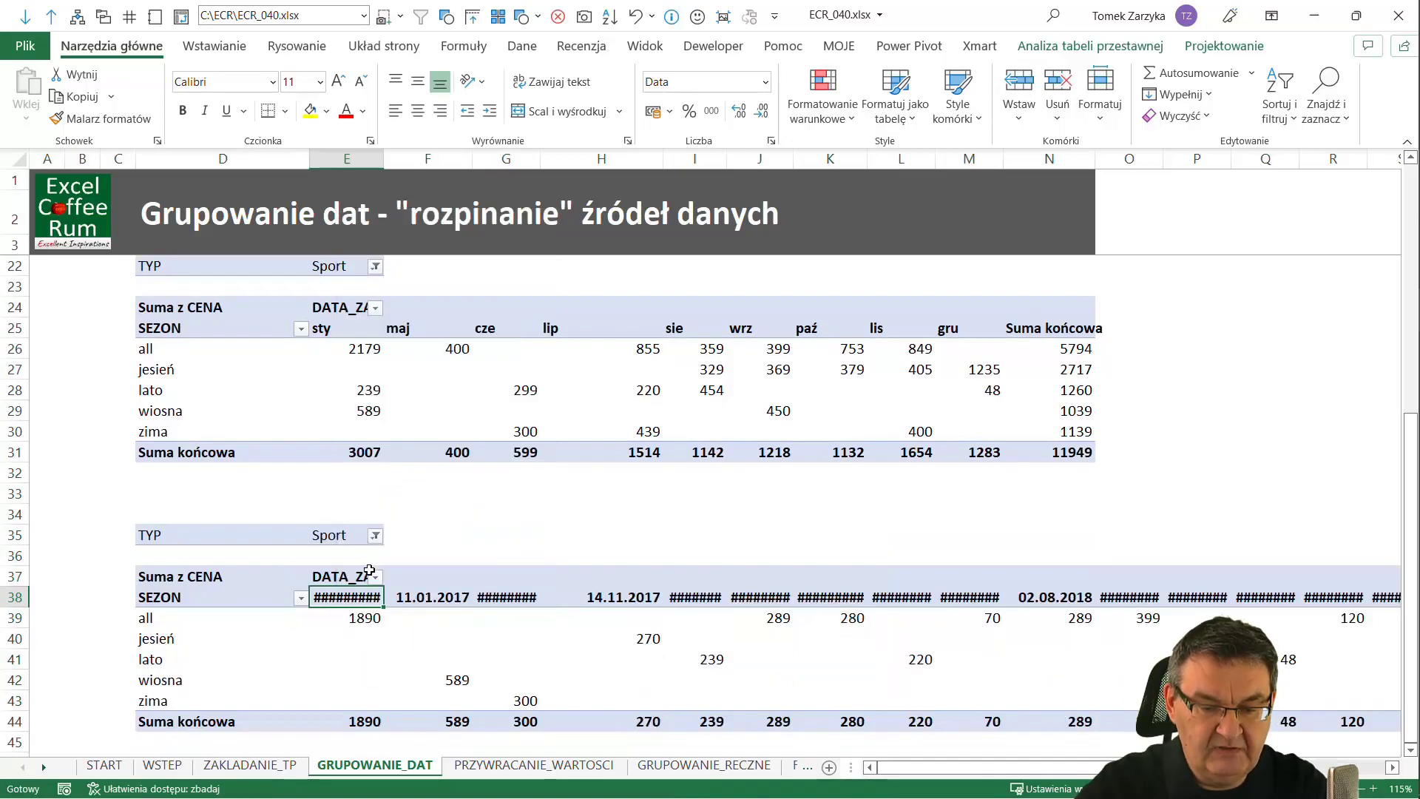
# - Compare the ungrouped pivot with the month-grouped pivots above it
pyautogui.scroll(2, 356, 598)
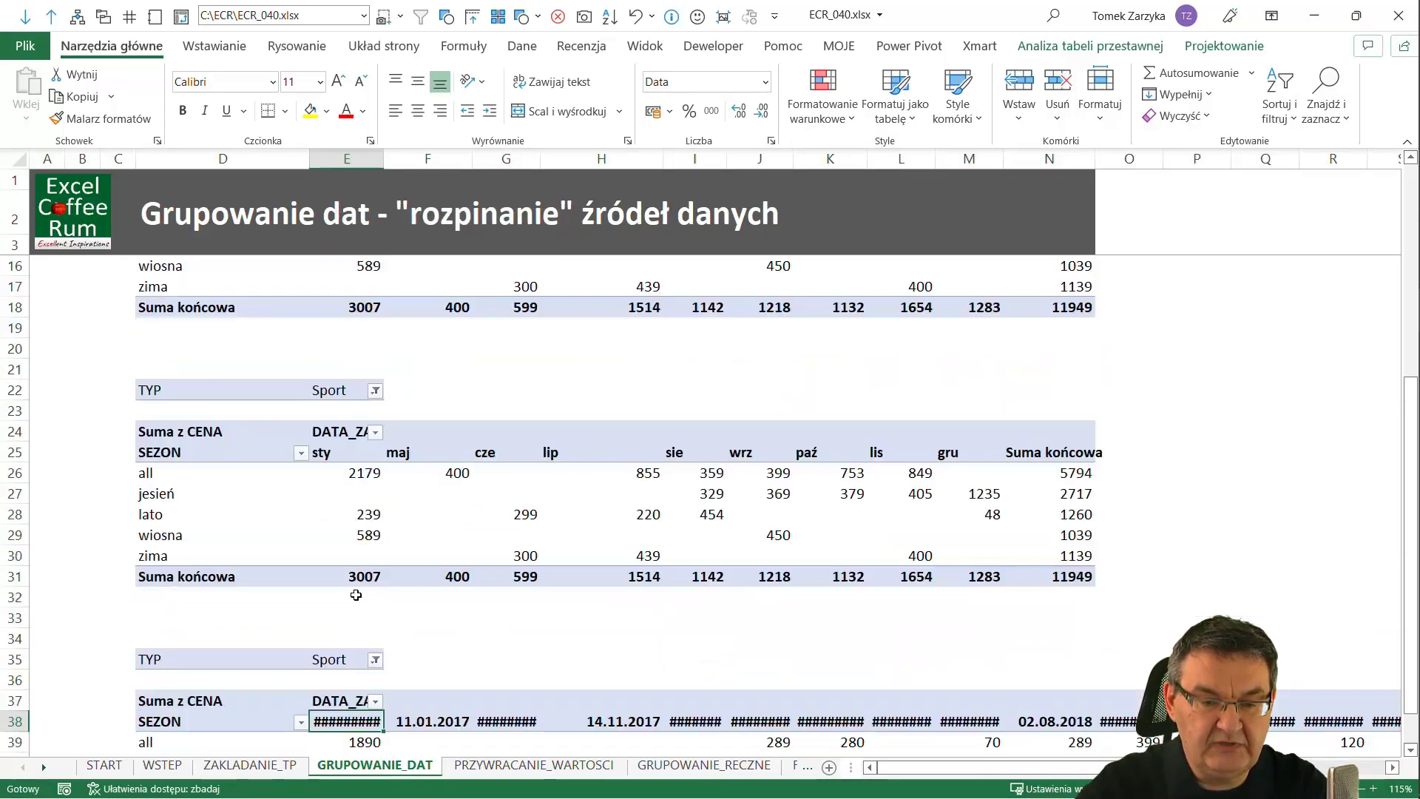
pyautogui.scroll(-1, 356, 596)
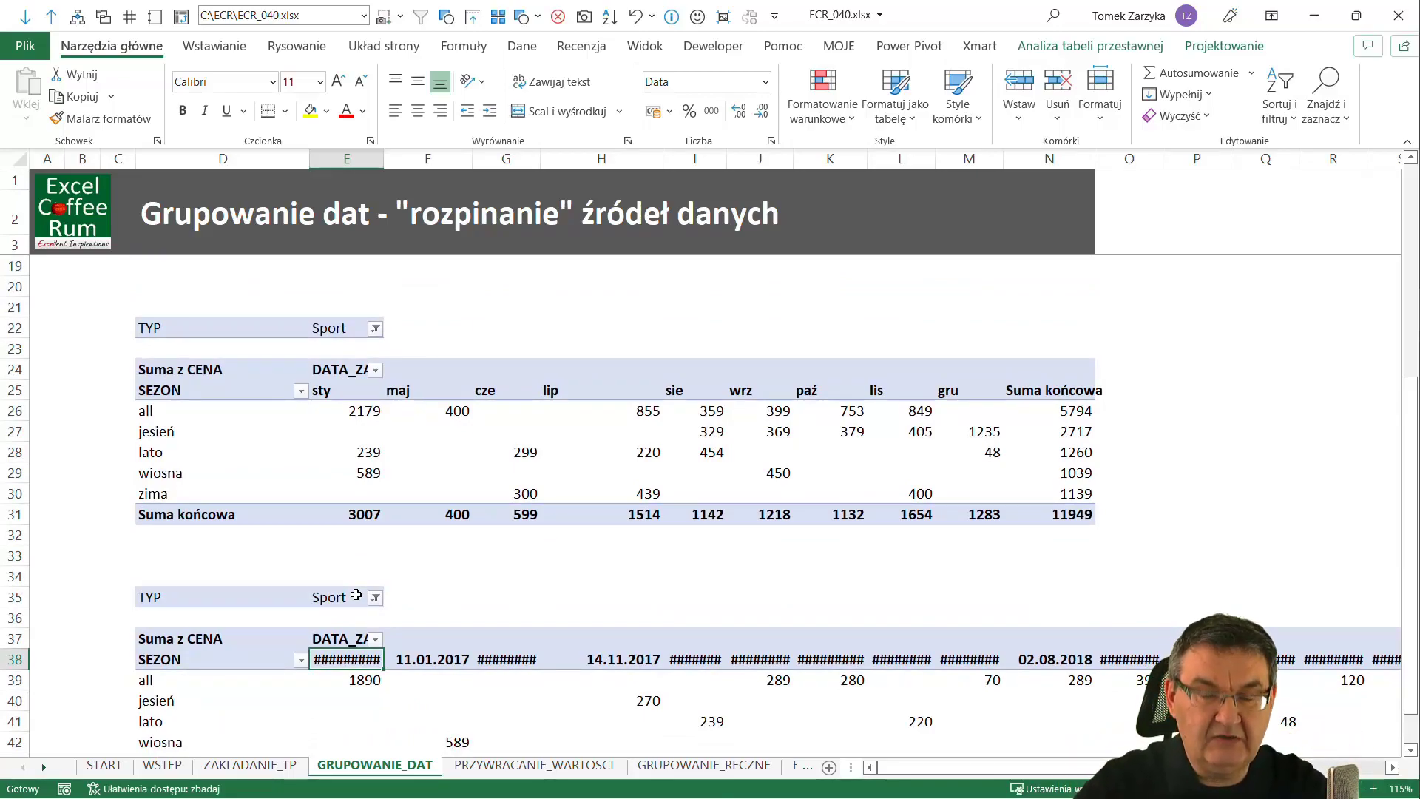
pyautogui.click(353, 473)
pyautogui.click(354, 433)
pyautogui.scroll(1, 358, 466)
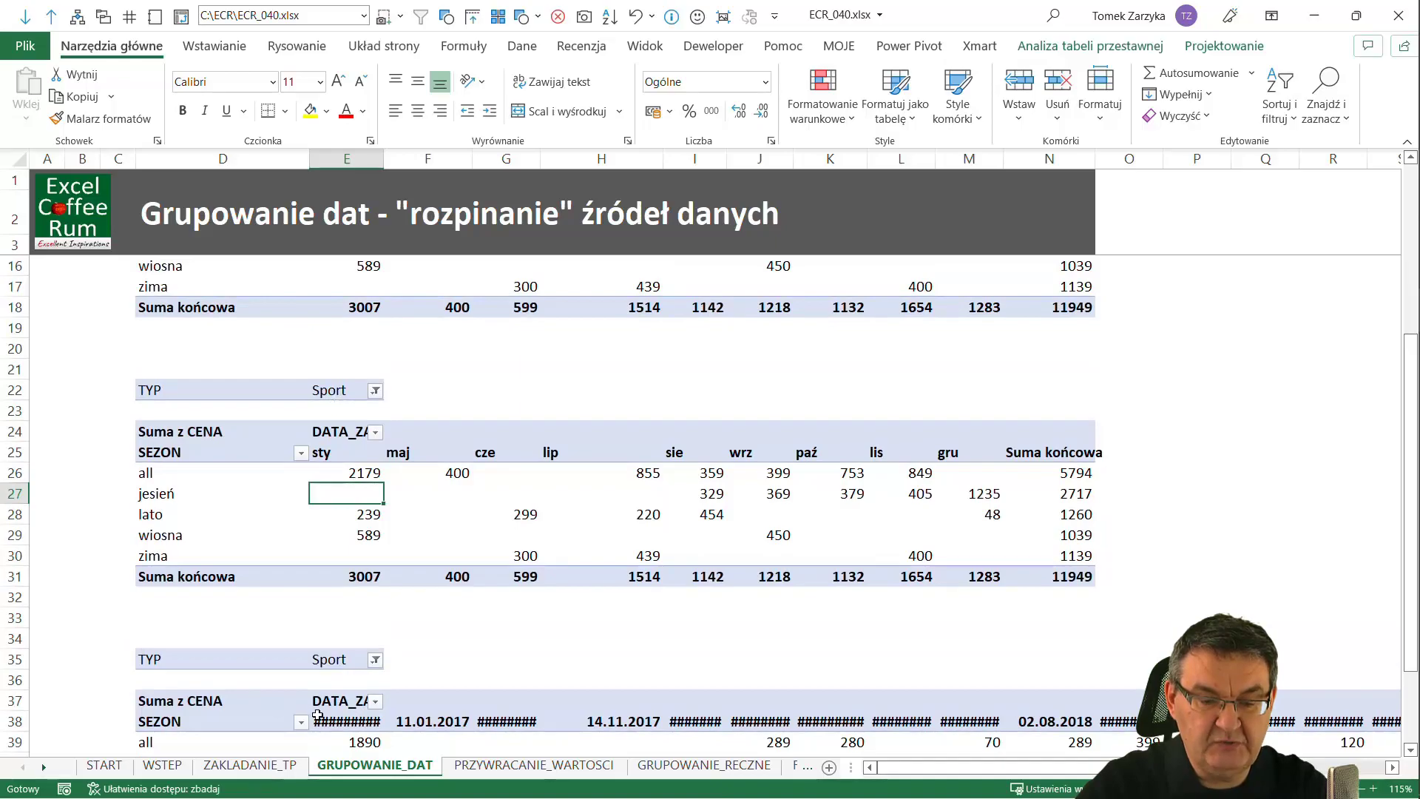
pyautogui.scroll(-2, 332, 399)
pyautogui.click(337, 657)
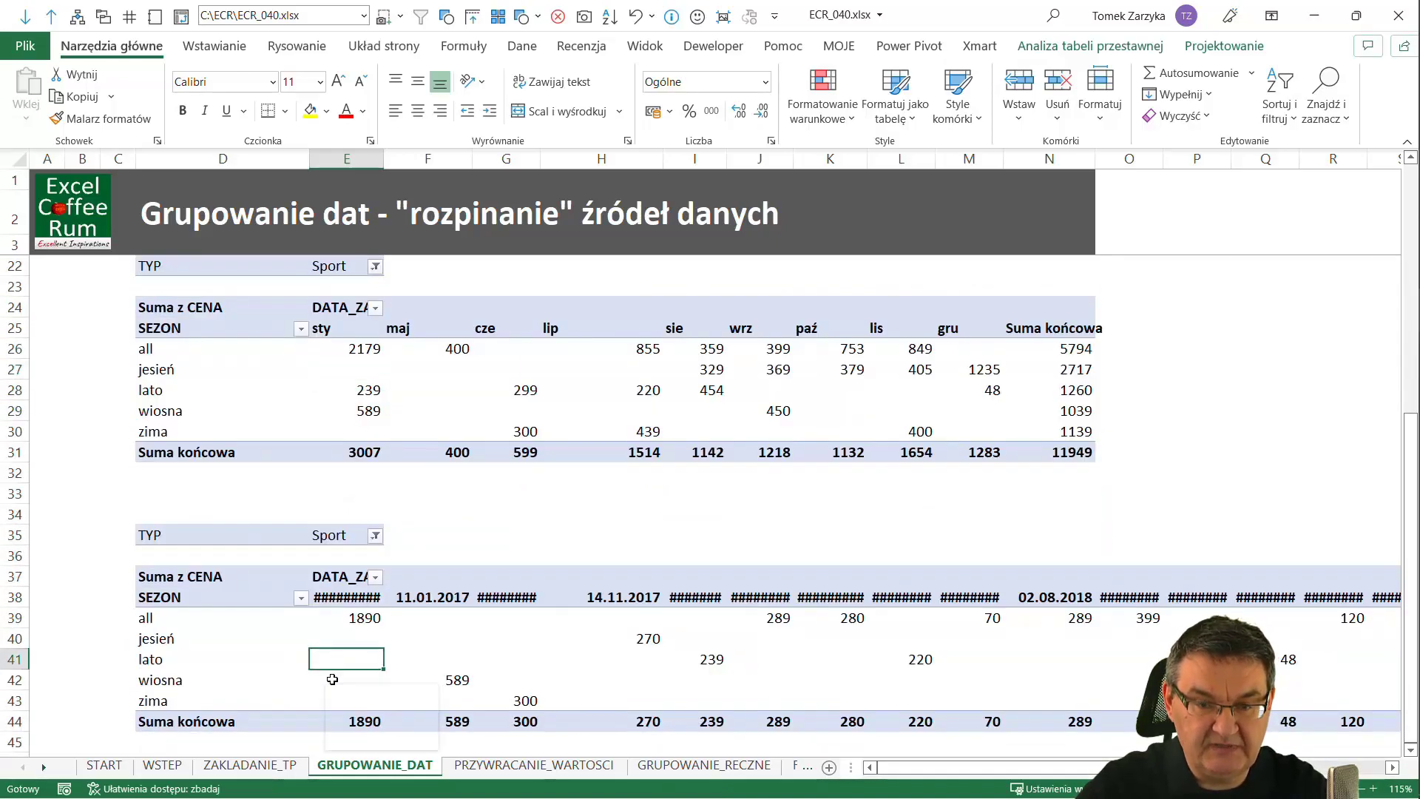
pyautogui.scroll(6, 332, 679)
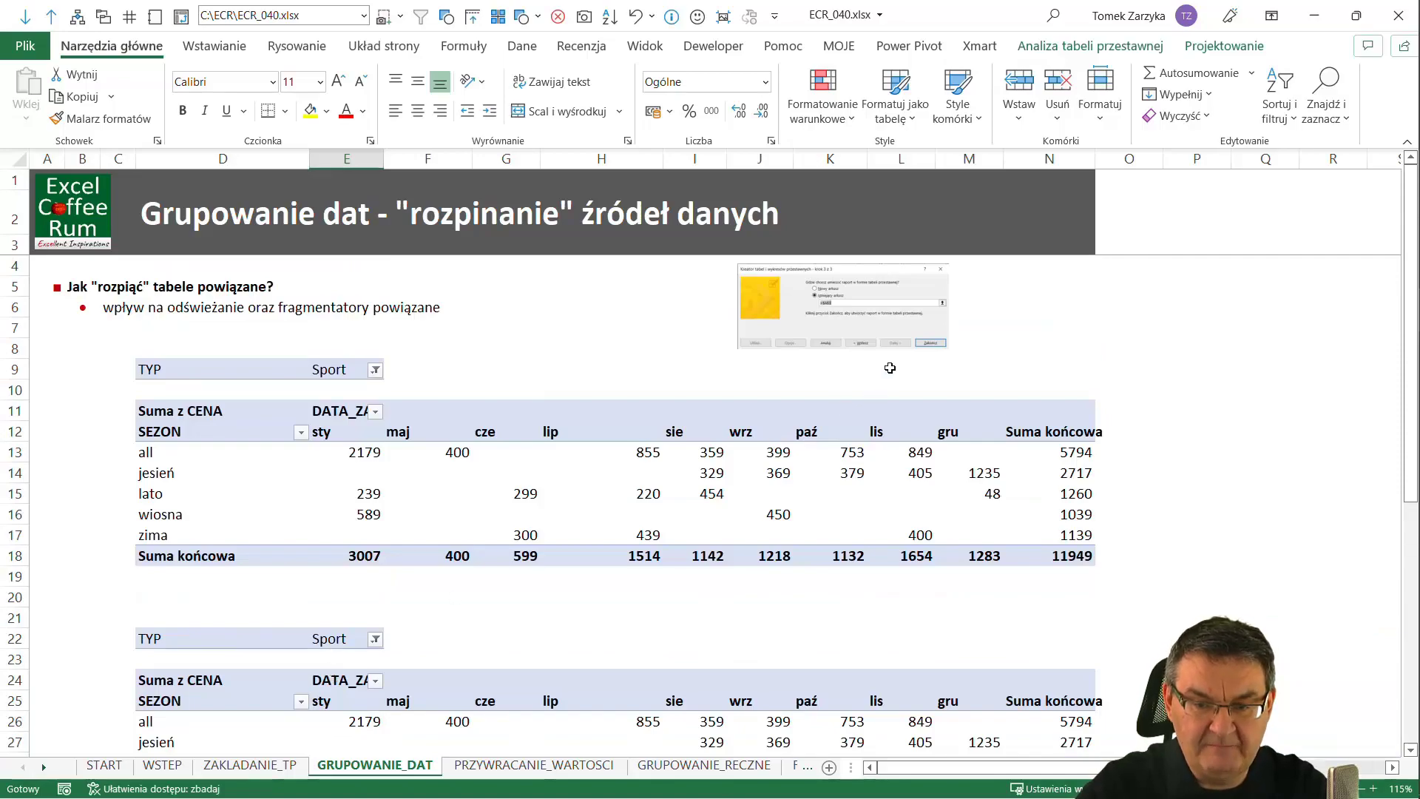
pyautogui.click(843, 295)
pyautogui.moveTo(737, 348)
pyautogui.mouseDown()
pyautogui.moveTo(677, 400)
pyautogui.moveTo(231, 554)
pyautogui.mouseUp()
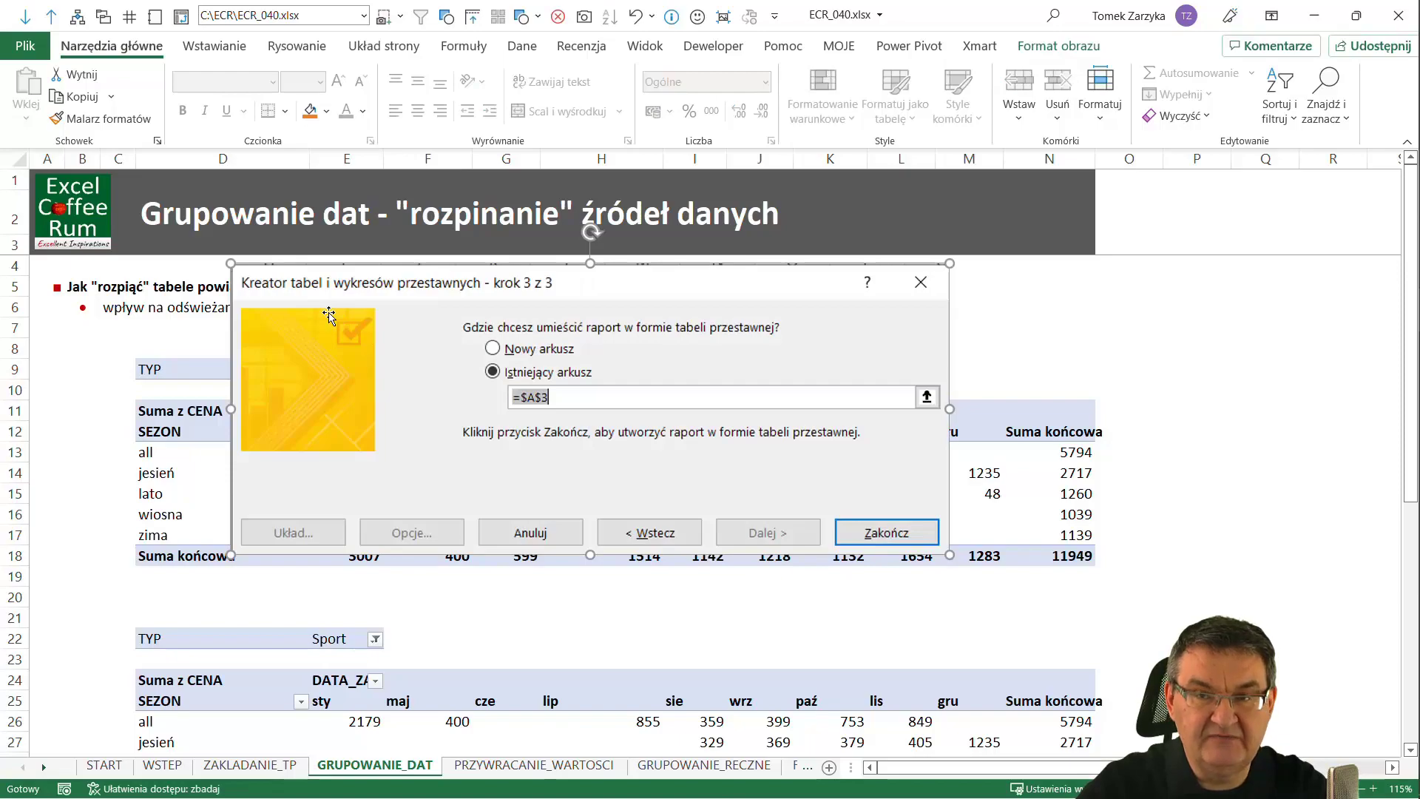
pyautogui.moveTo(809, 284); pyautogui.dragTo(1029, 251)
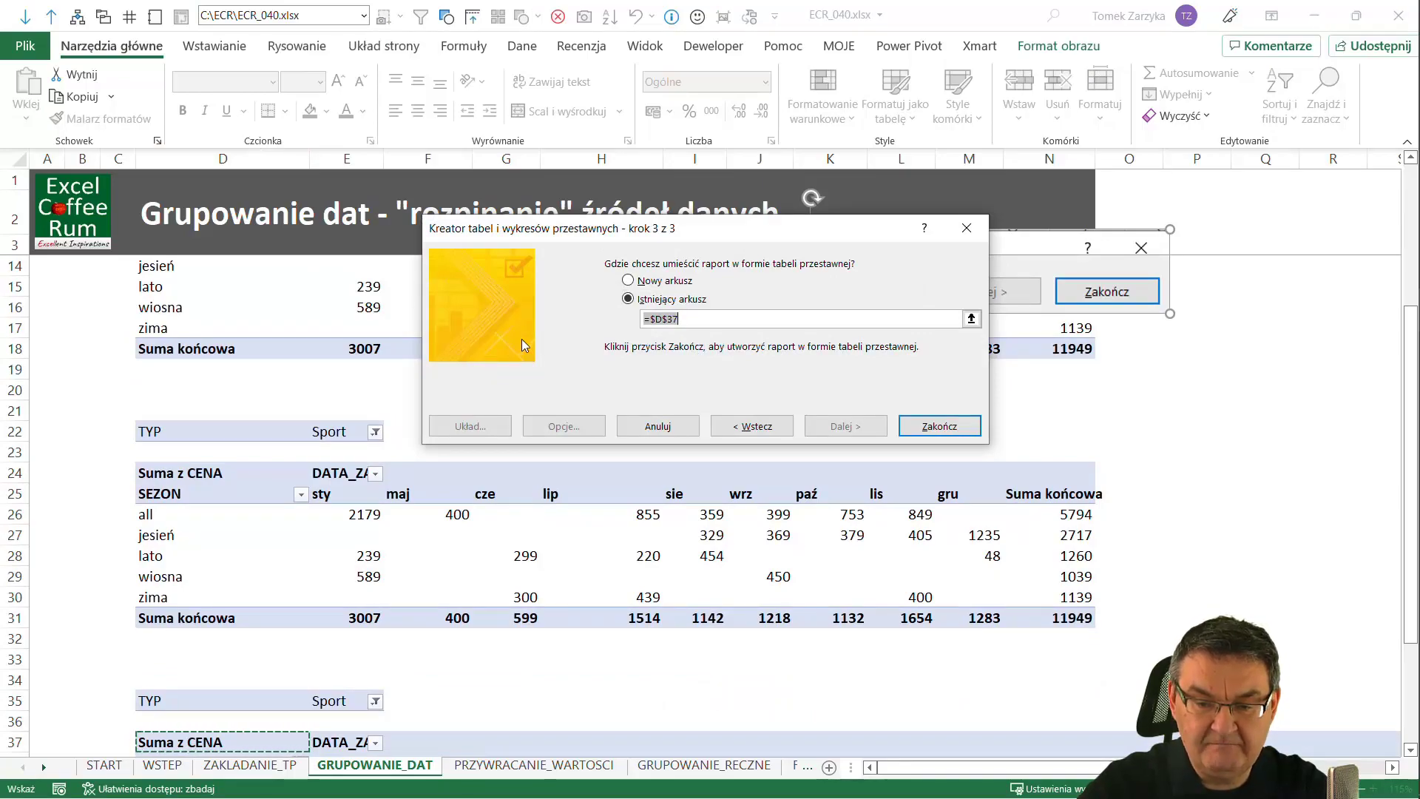
pyautogui.click(939, 426)
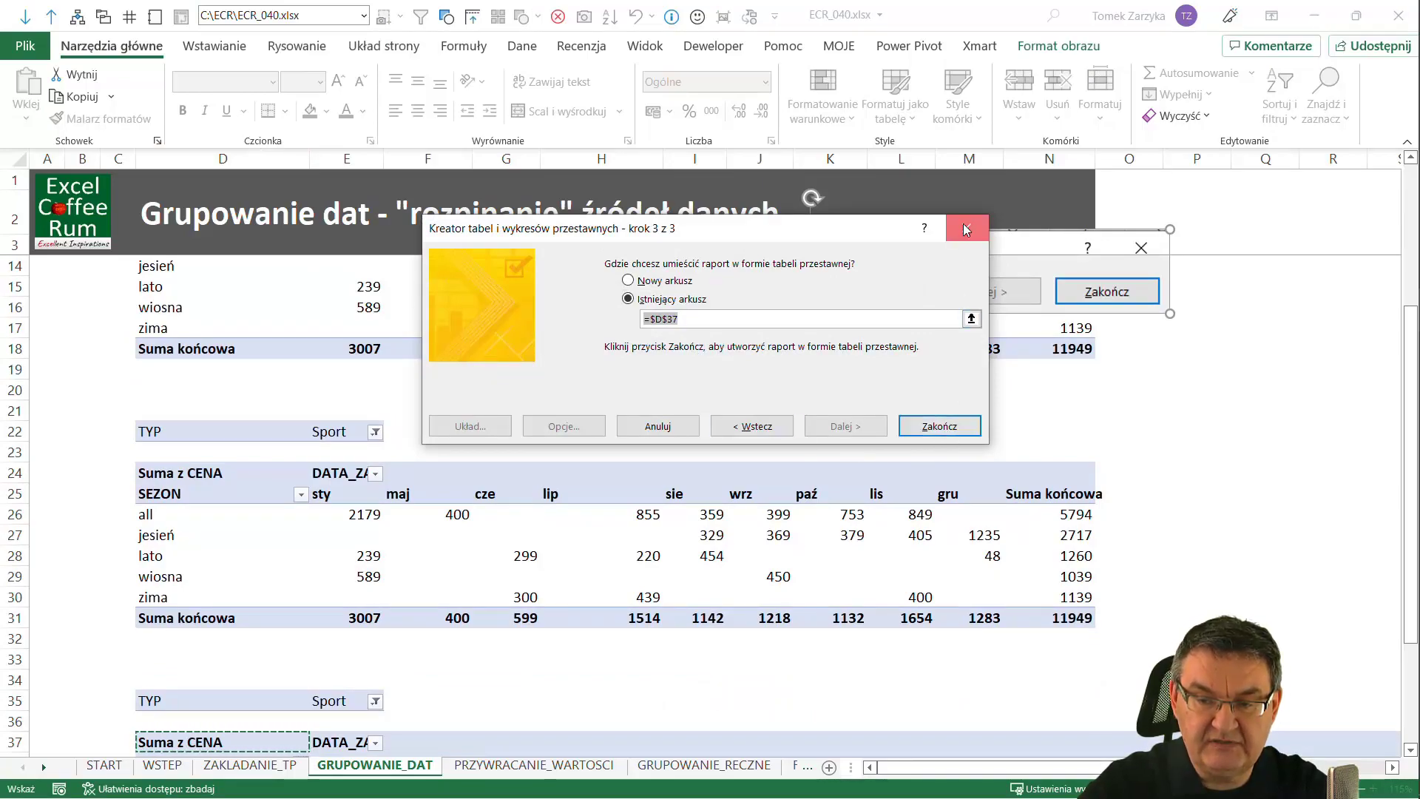
pyautogui.scroll(1, 809, 397)
pyautogui.scroll(3, 809, 397)
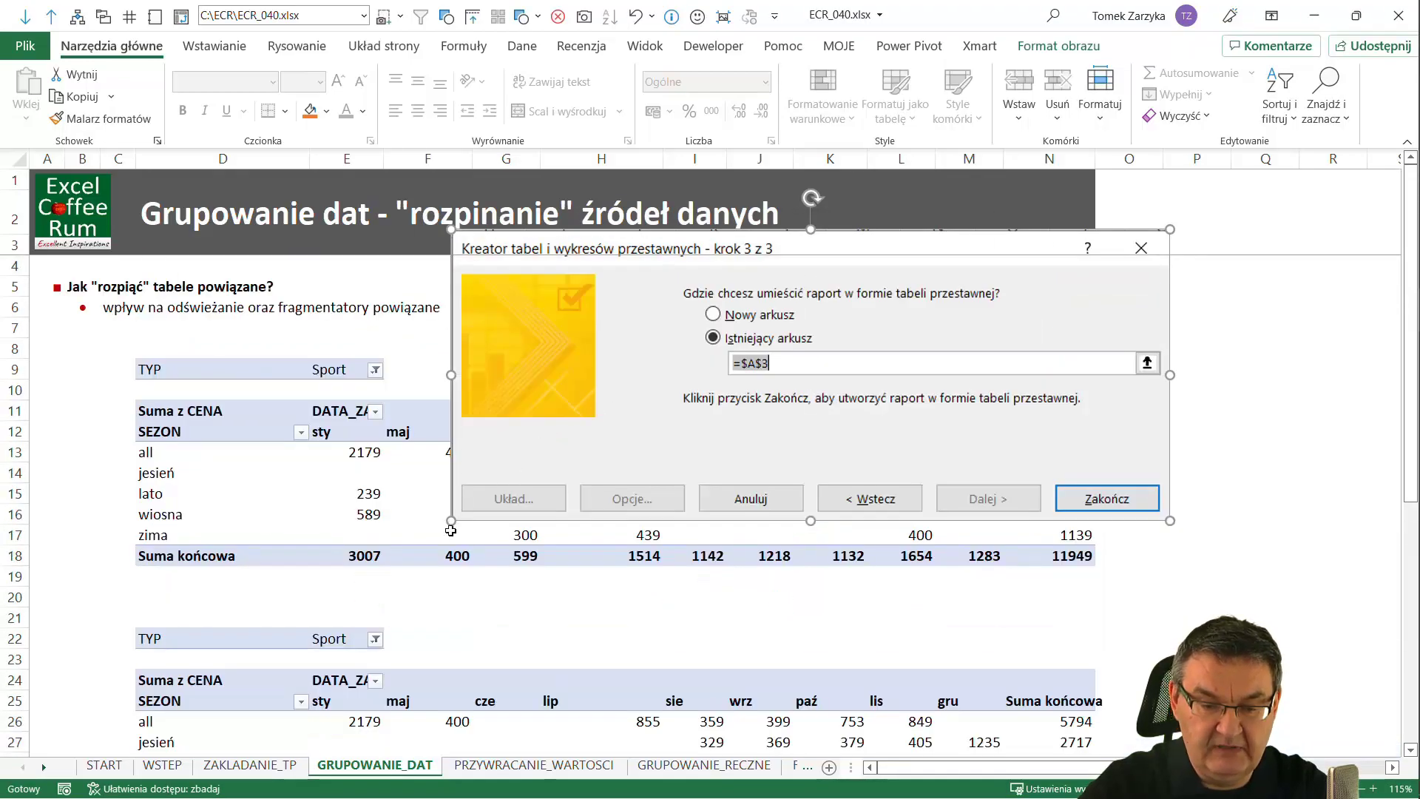
pyautogui.moveTo(451, 521); pyautogui.dragTo(809, 379)
pyautogui.moveTo(865, 302); pyautogui.dragTo(783, 311)
pyautogui.click(562, 308)
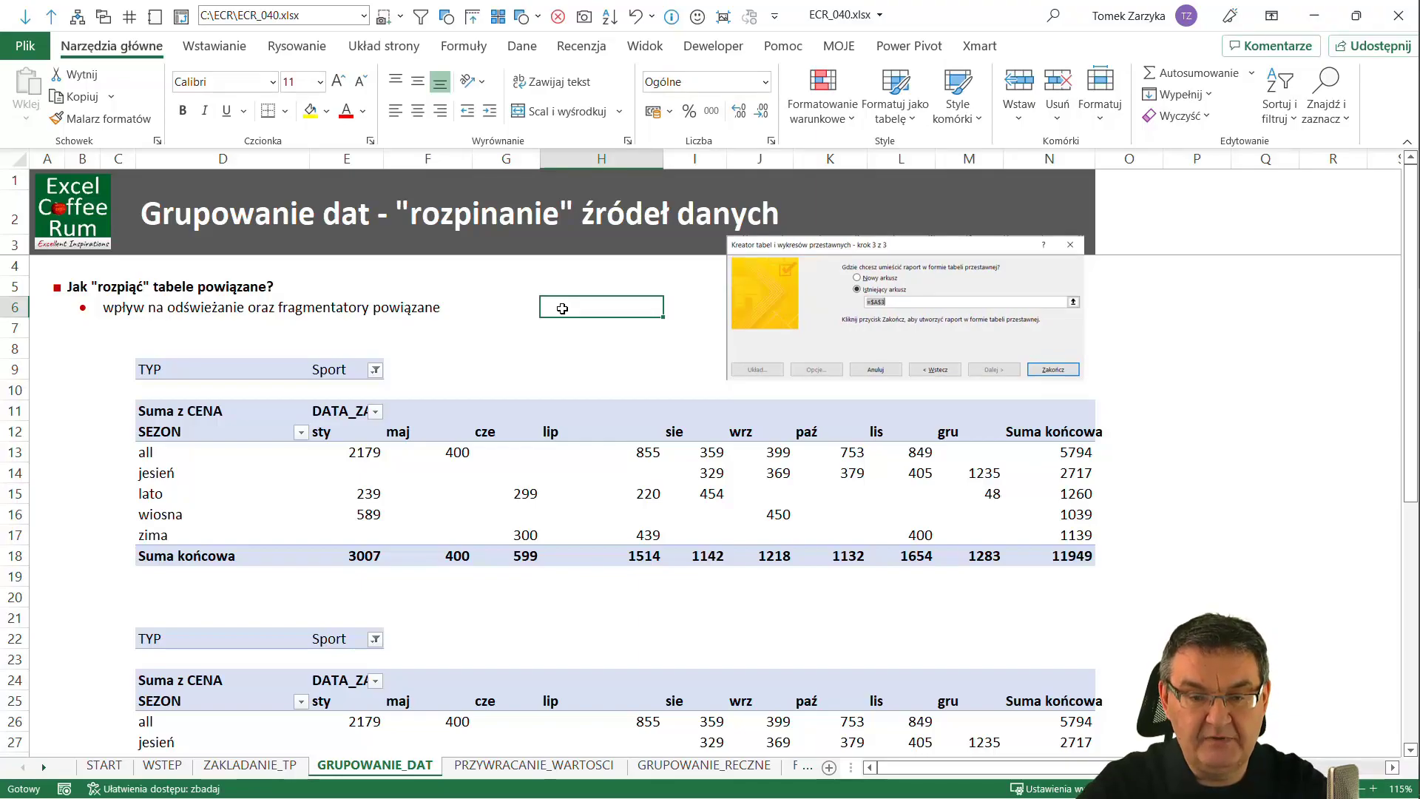
# - On PRZYWRACANIE_WARTOSCI, rename the pivot's Sport item in E14 to sporcik
pyautogui.hotkey('ctrl', 'pagedown')
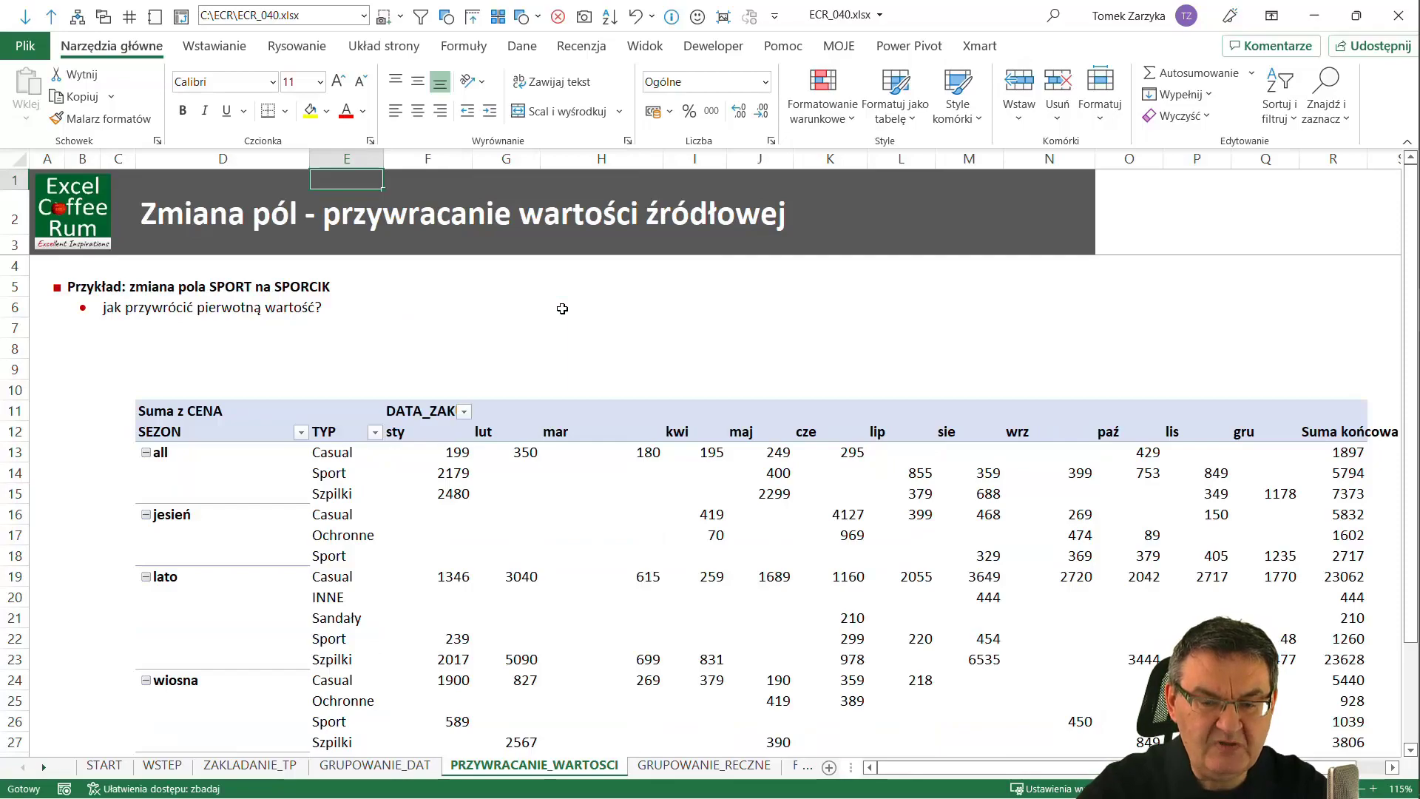
pyautogui.click(347, 470)
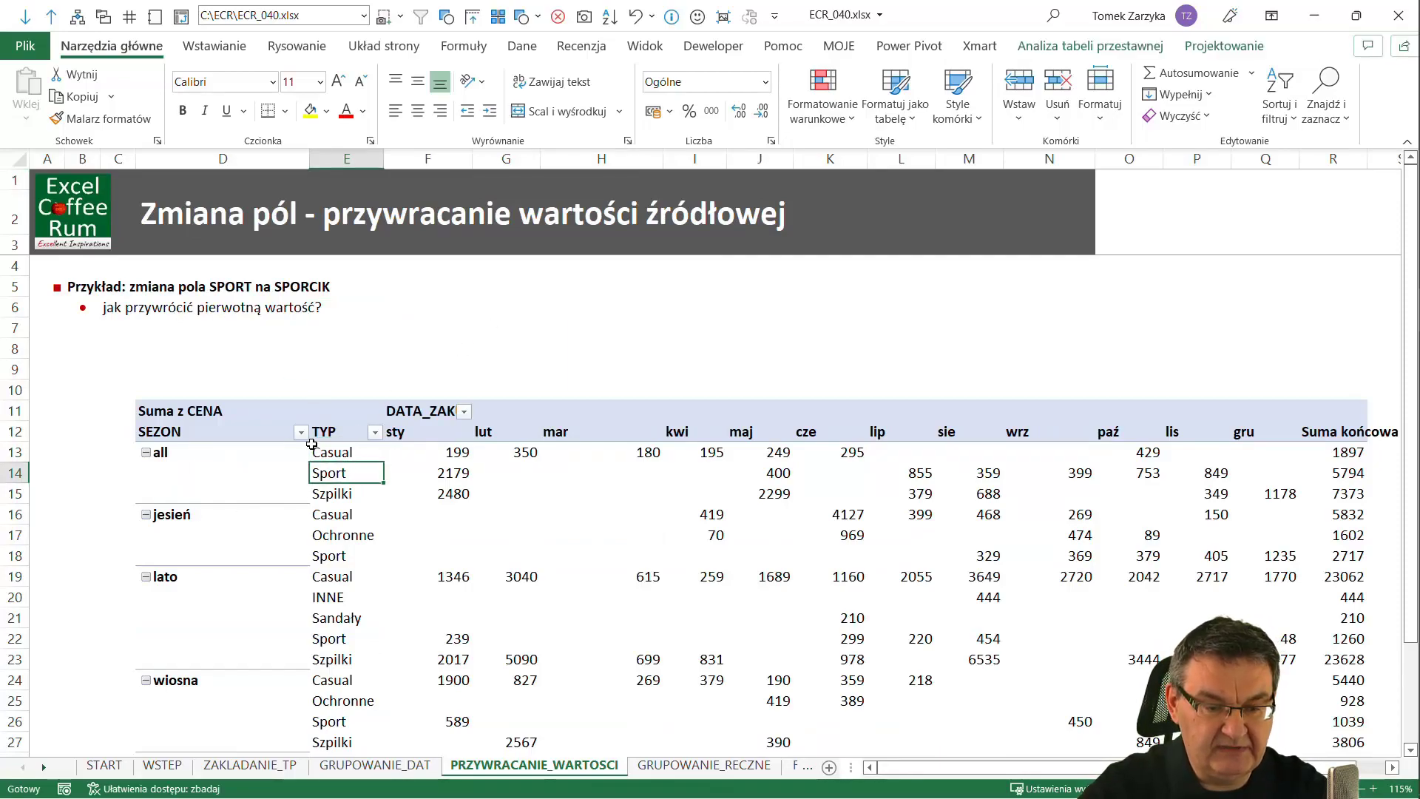
pyautogui.scroll(-1, 254, 438)
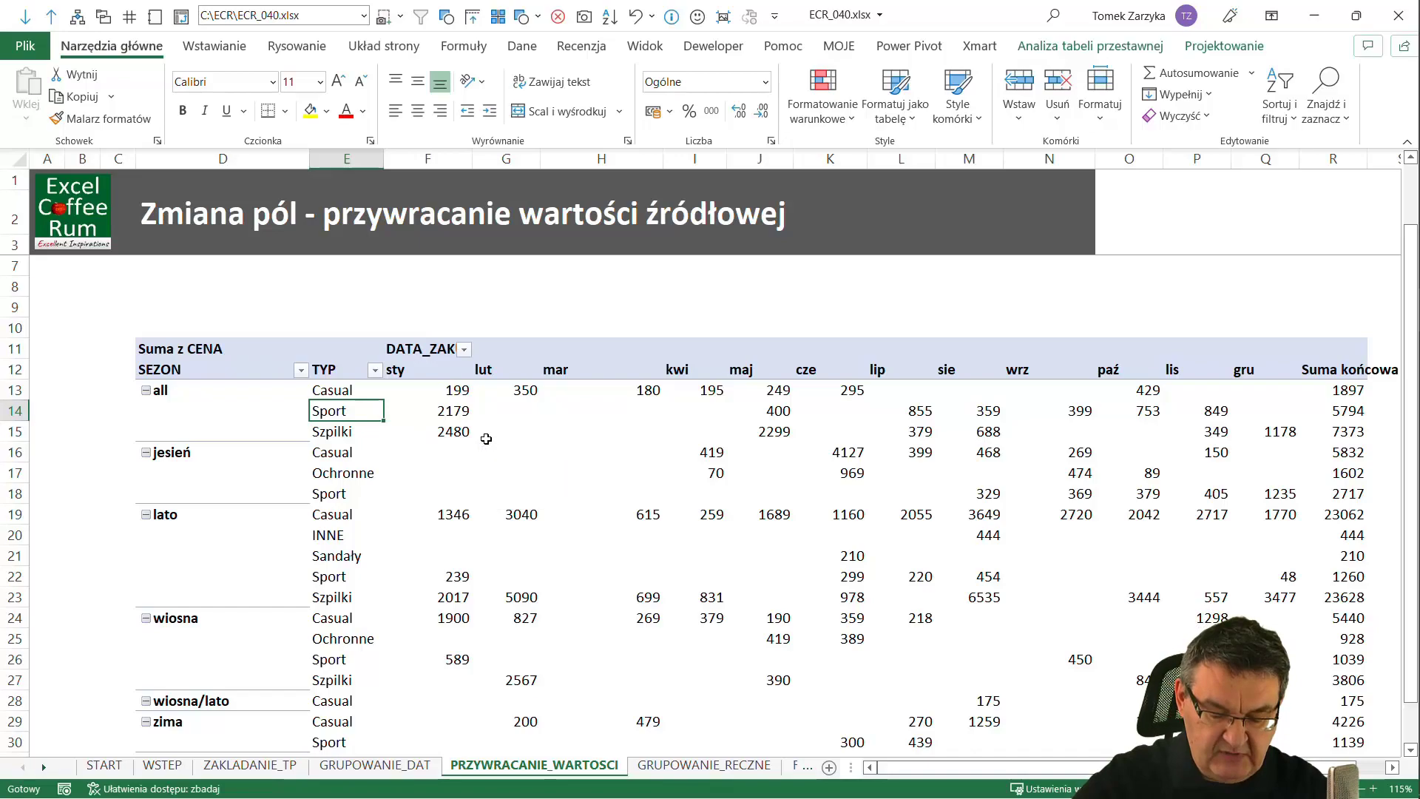
pyautogui.write('sporcik')
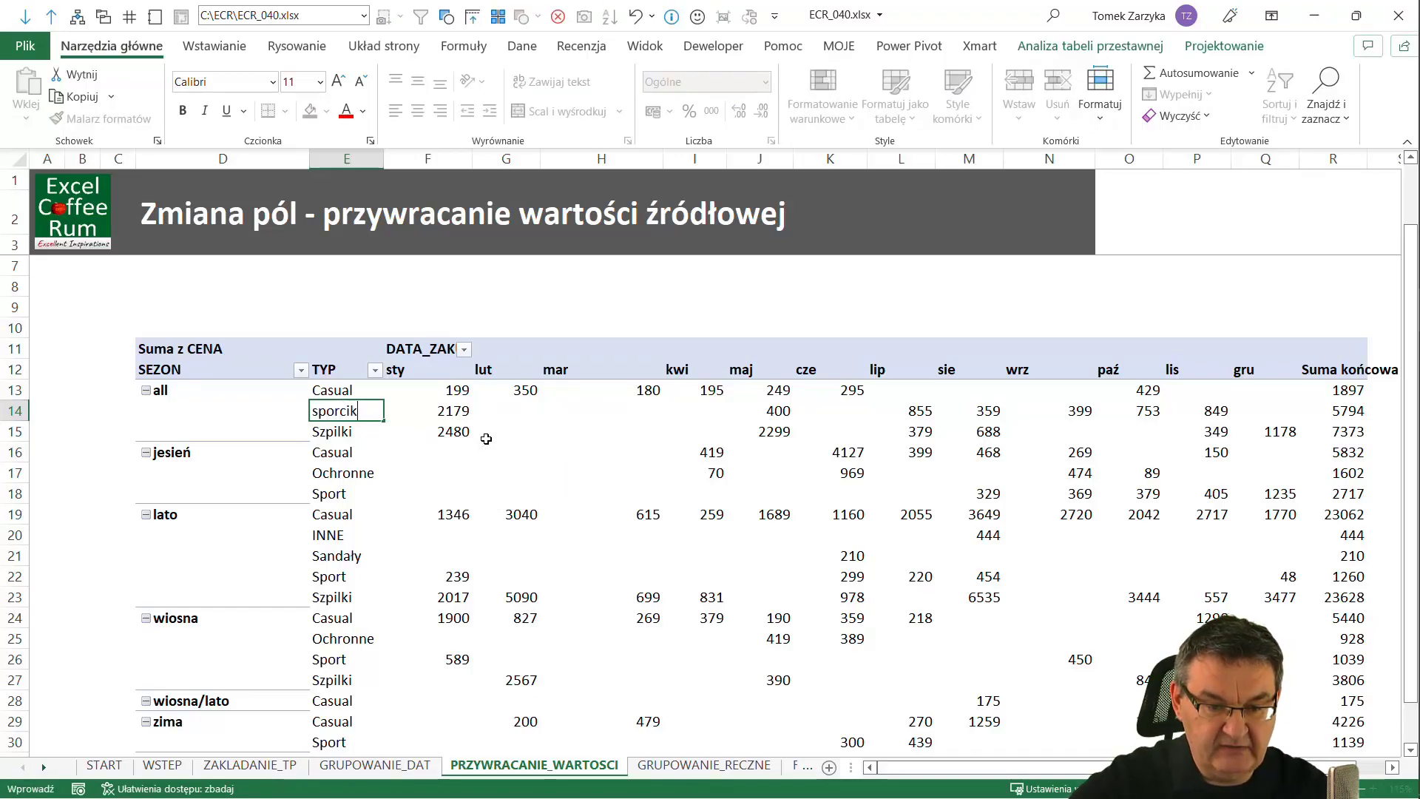
pyautogui.press('Return')
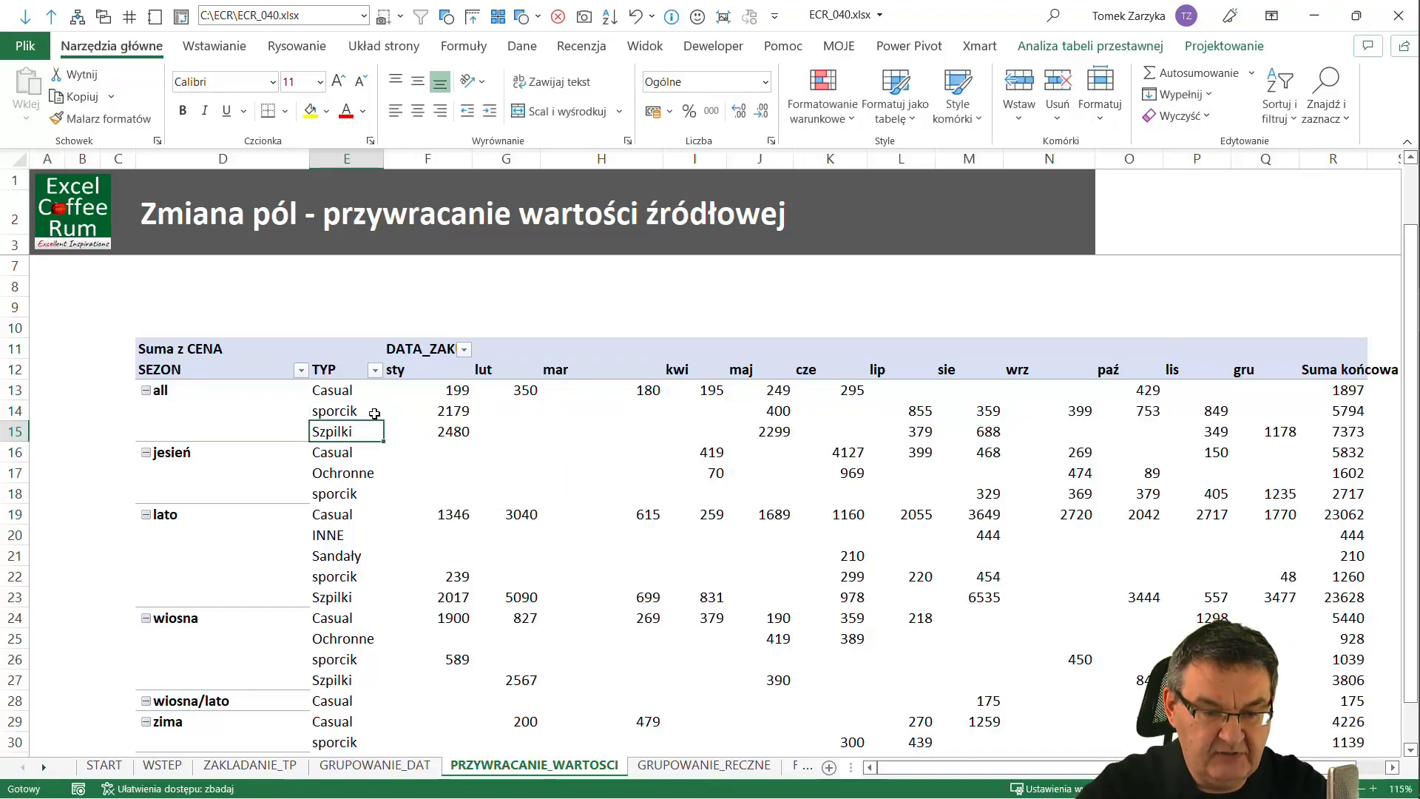
# - Check that sporcik appears in the lato and zima season groups too
pyautogui.click(361, 412)
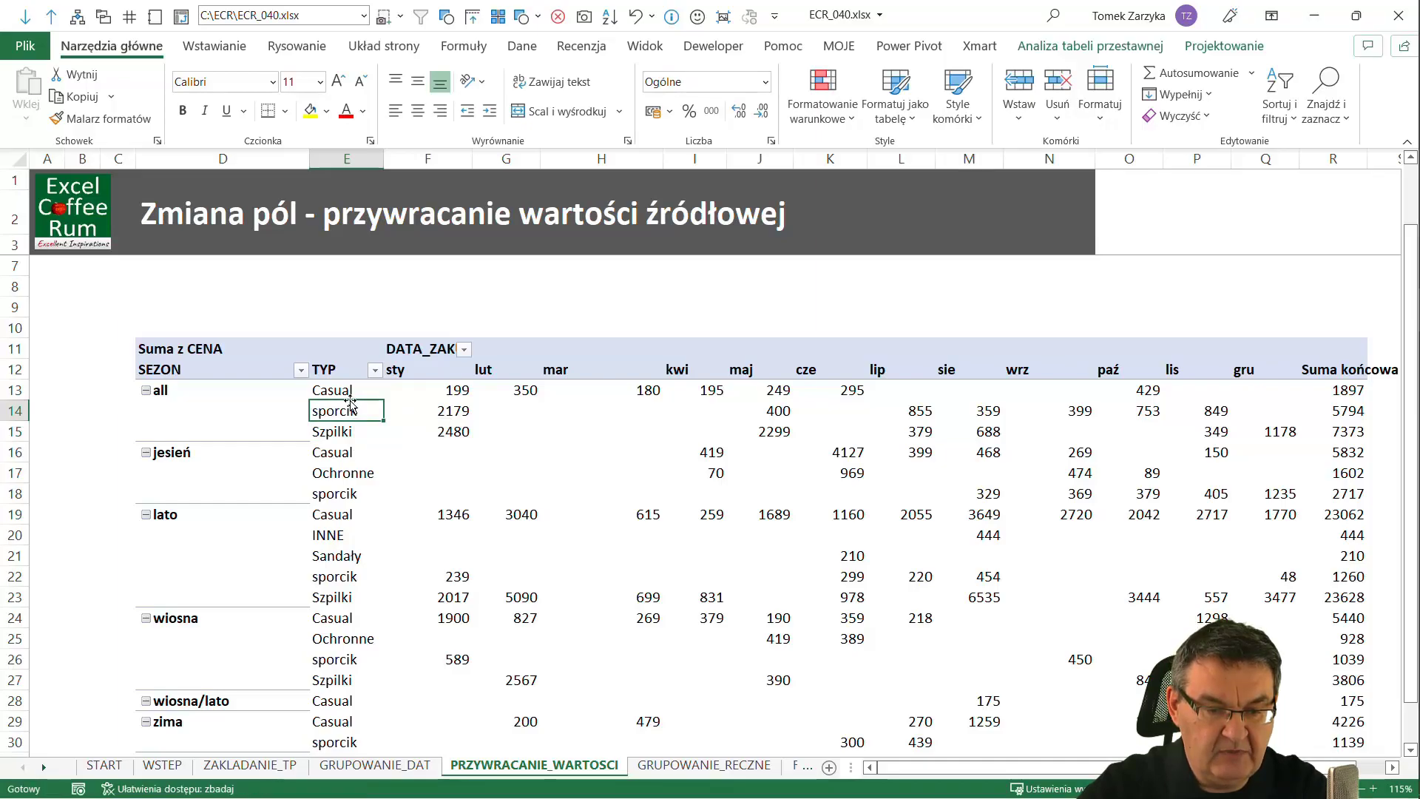
pyautogui.click(340, 583)
pyautogui.scroll(-2, 317, 620)
pyautogui.click(318, 619)
pyautogui.scroll(3, 345, 489)
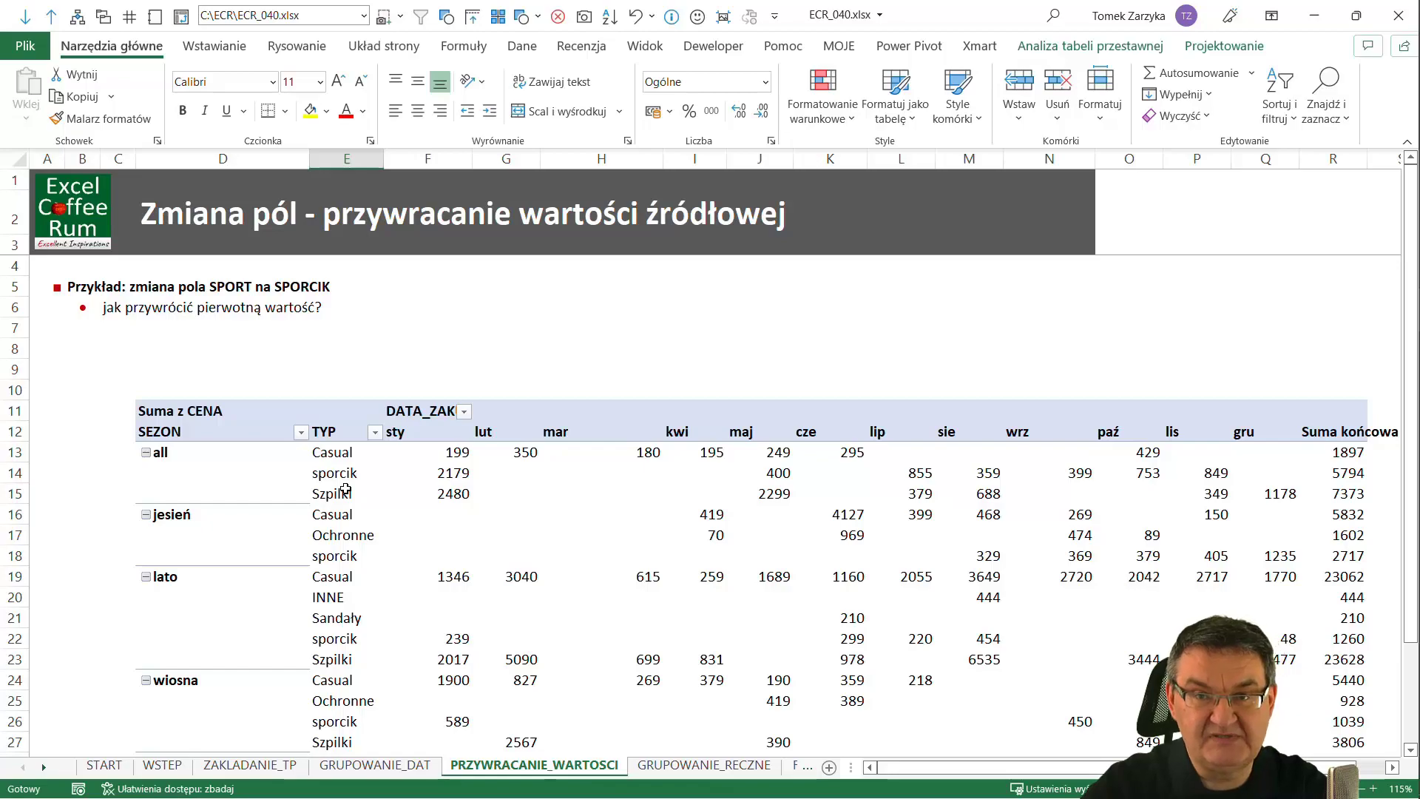
# - Refresh the pivot, relabel the item as jkadhja, then undo back to sporcik
pyautogui.rightClick(361, 481)
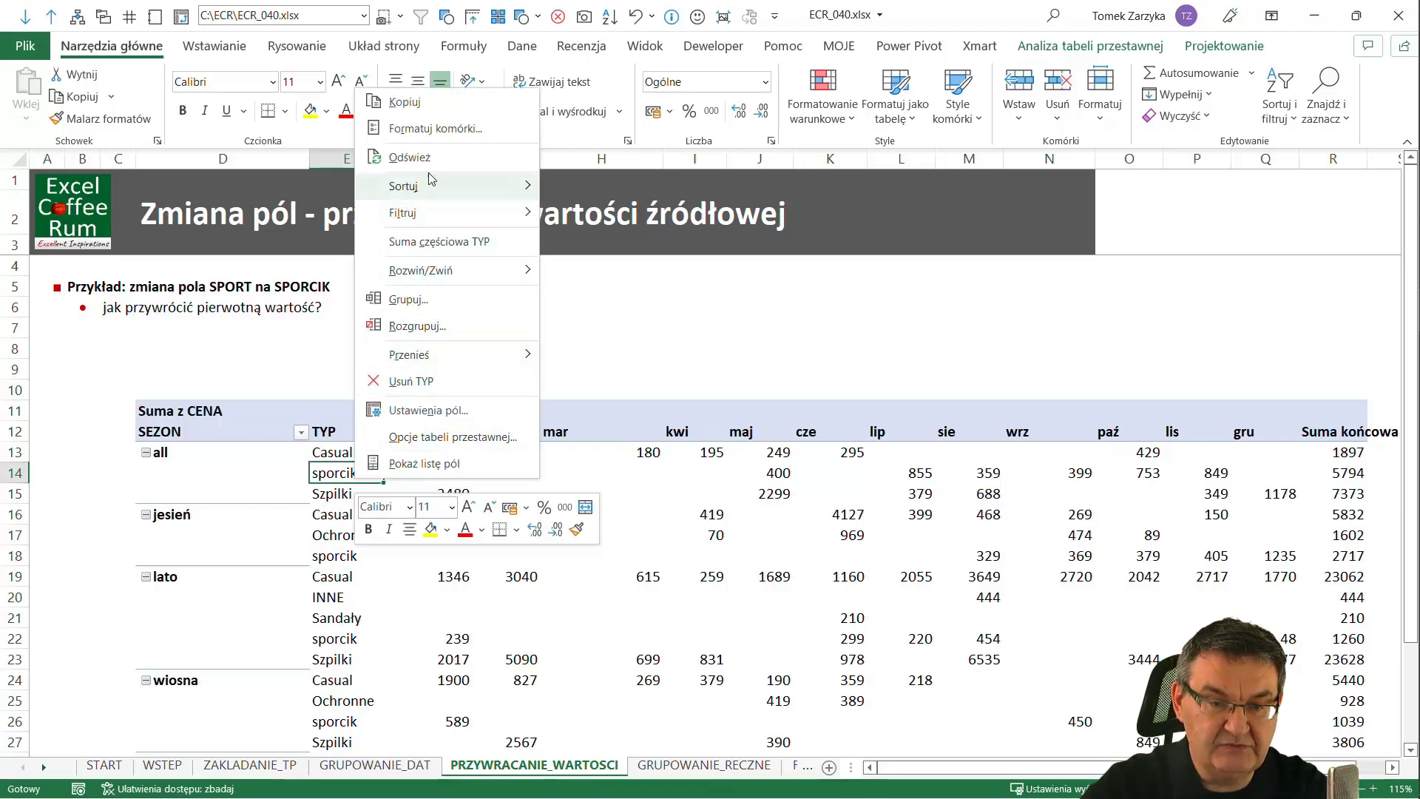
pyautogui.click(410, 157)
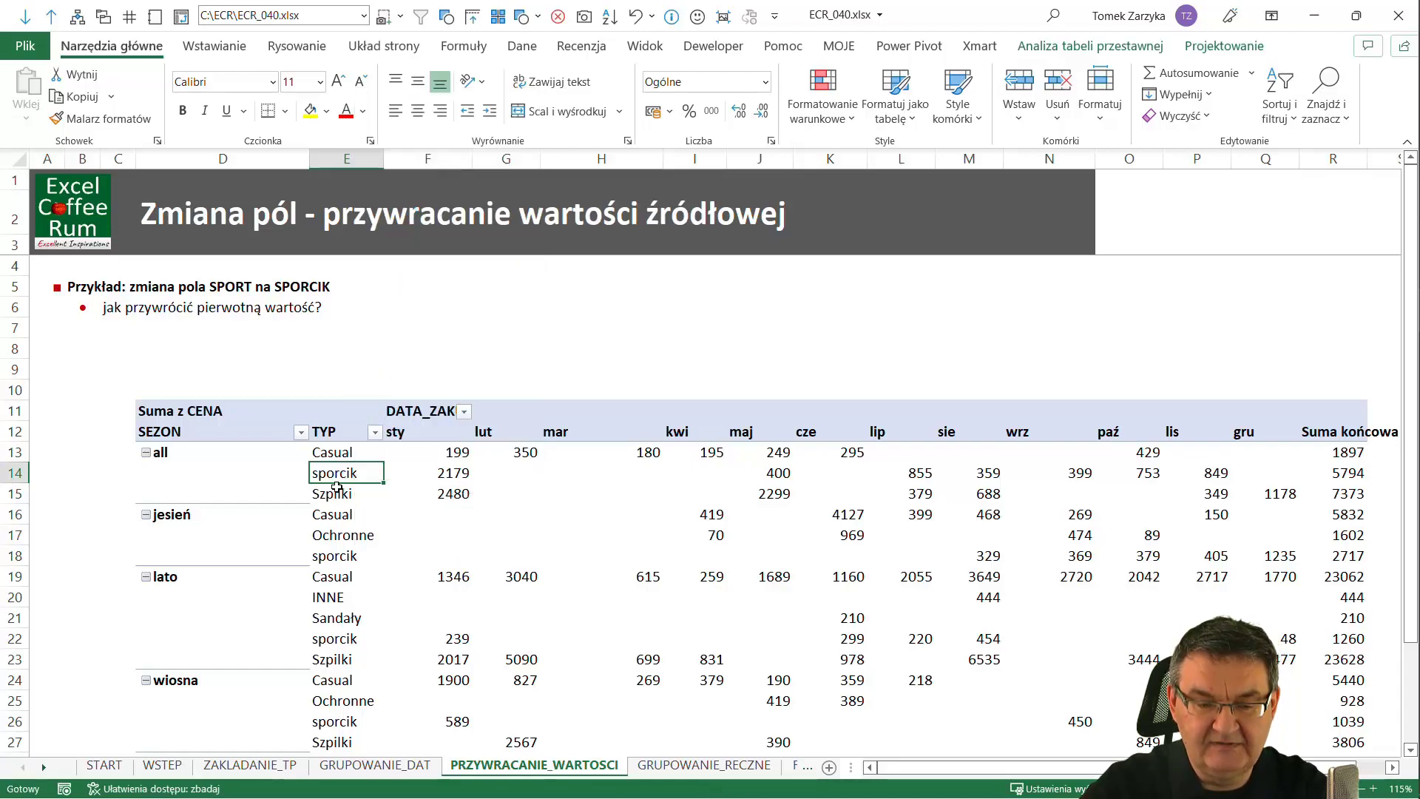
pyautogui.write('jkadhja')
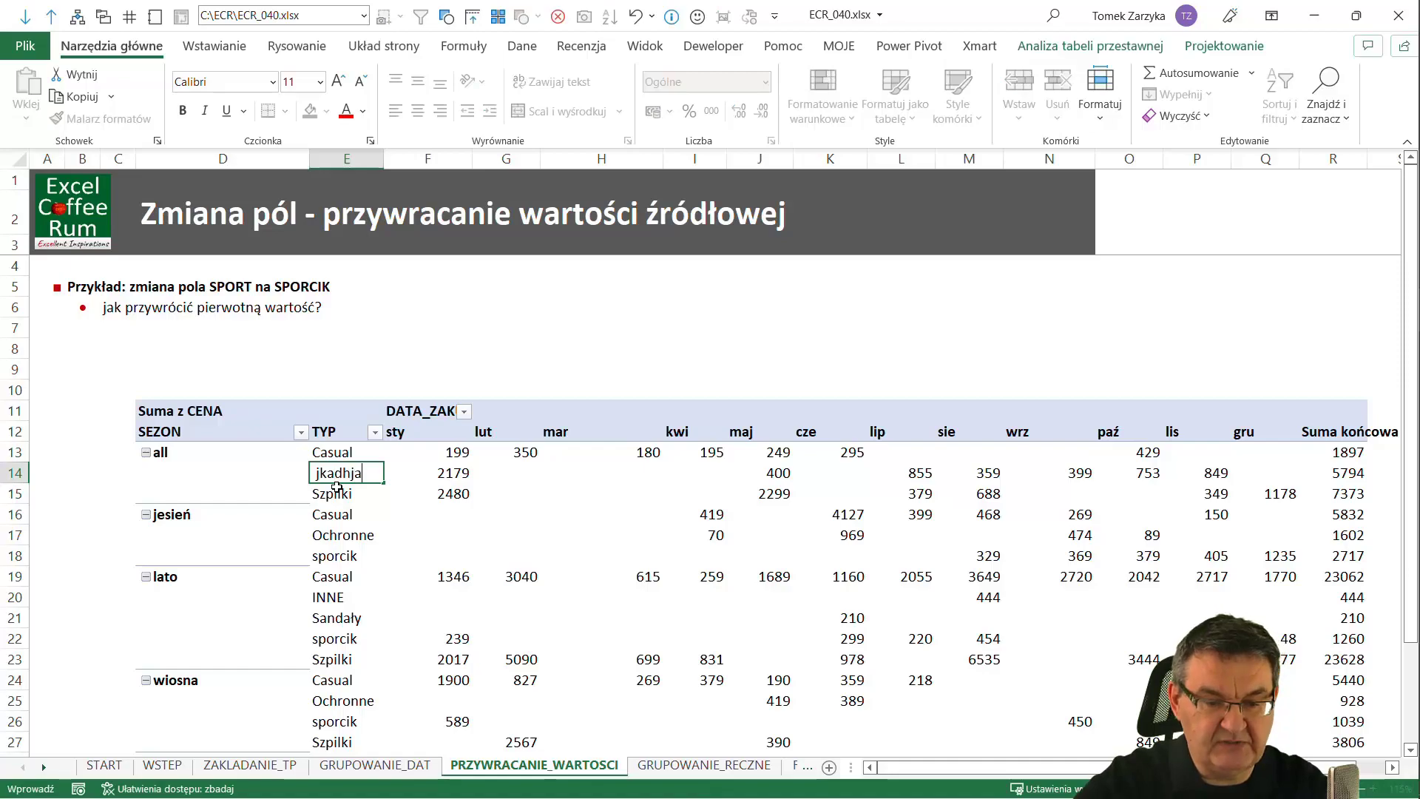
pyautogui.press('Return')
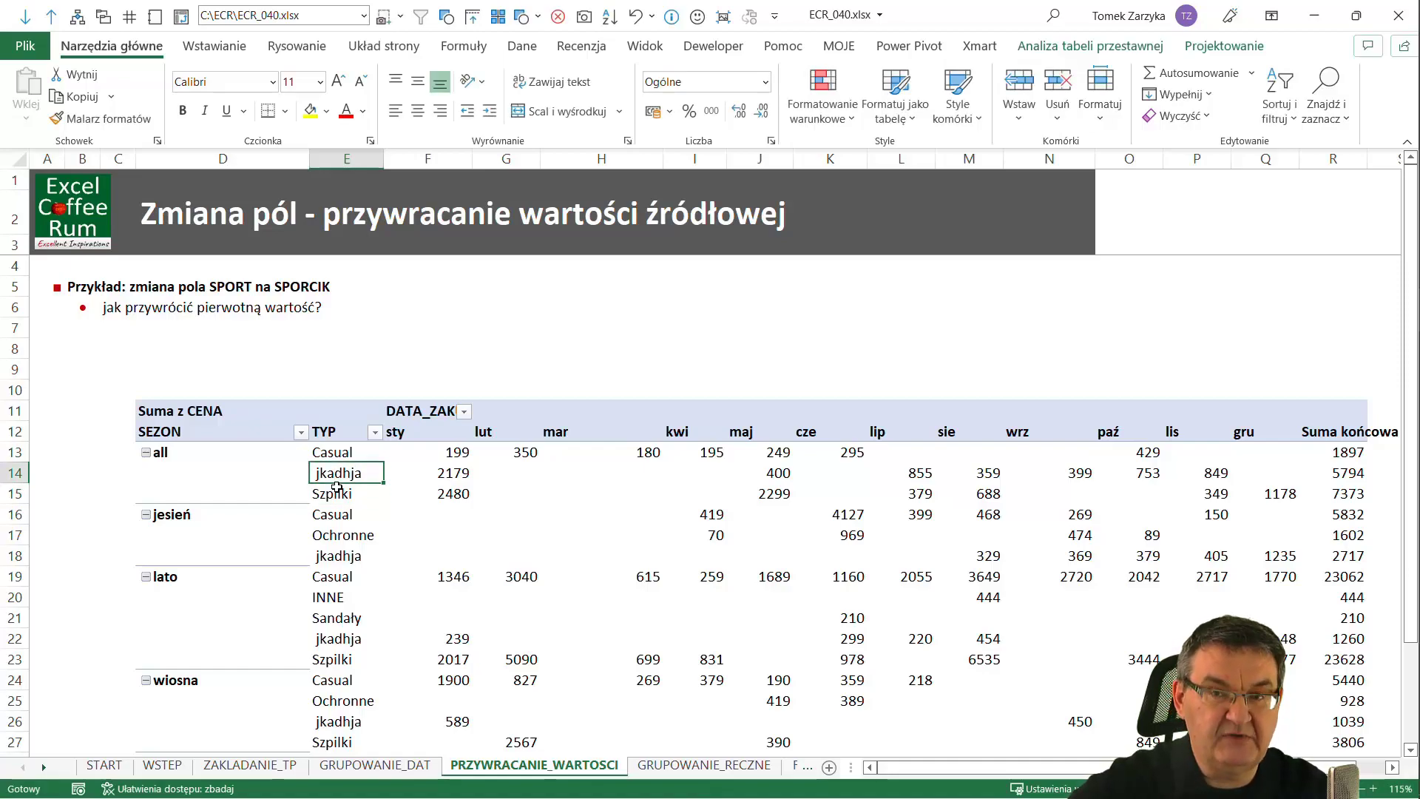
pyautogui.hotkey('ctrl', 'z')
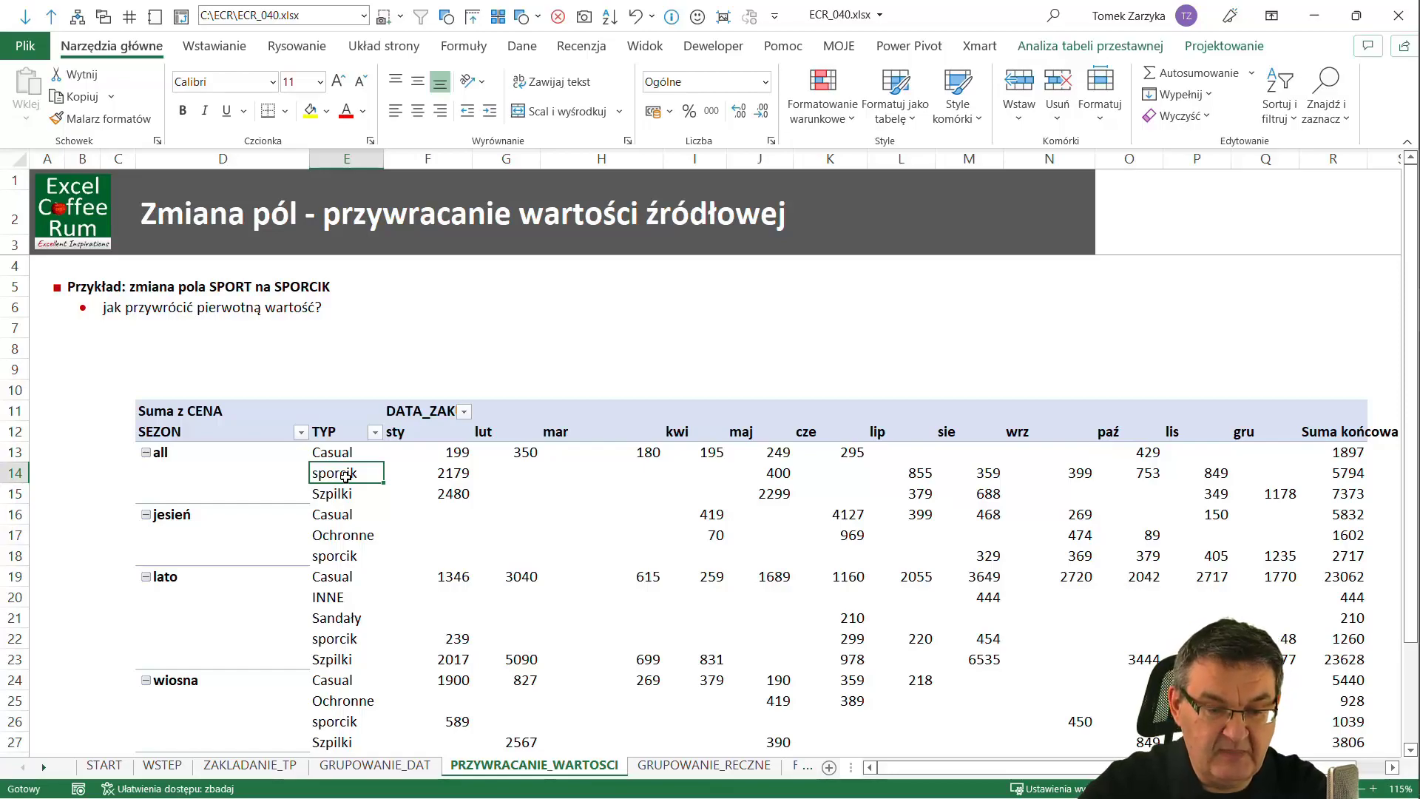
# - Show the pivot table field list
pyautogui.rightClick(345, 476)
pyautogui.press('Escape')
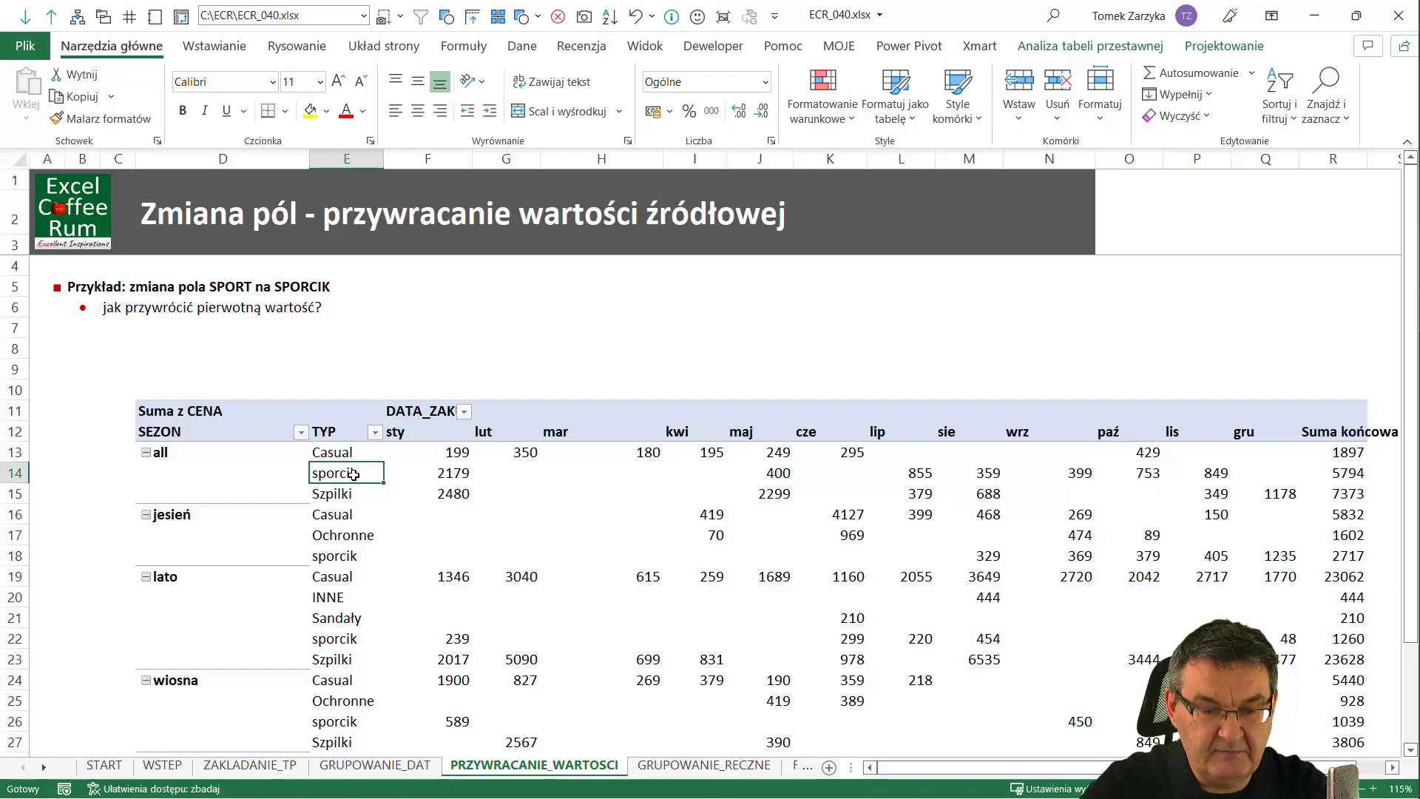
pyautogui.rightClick(354, 475)
pyautogui.click(410, 462)
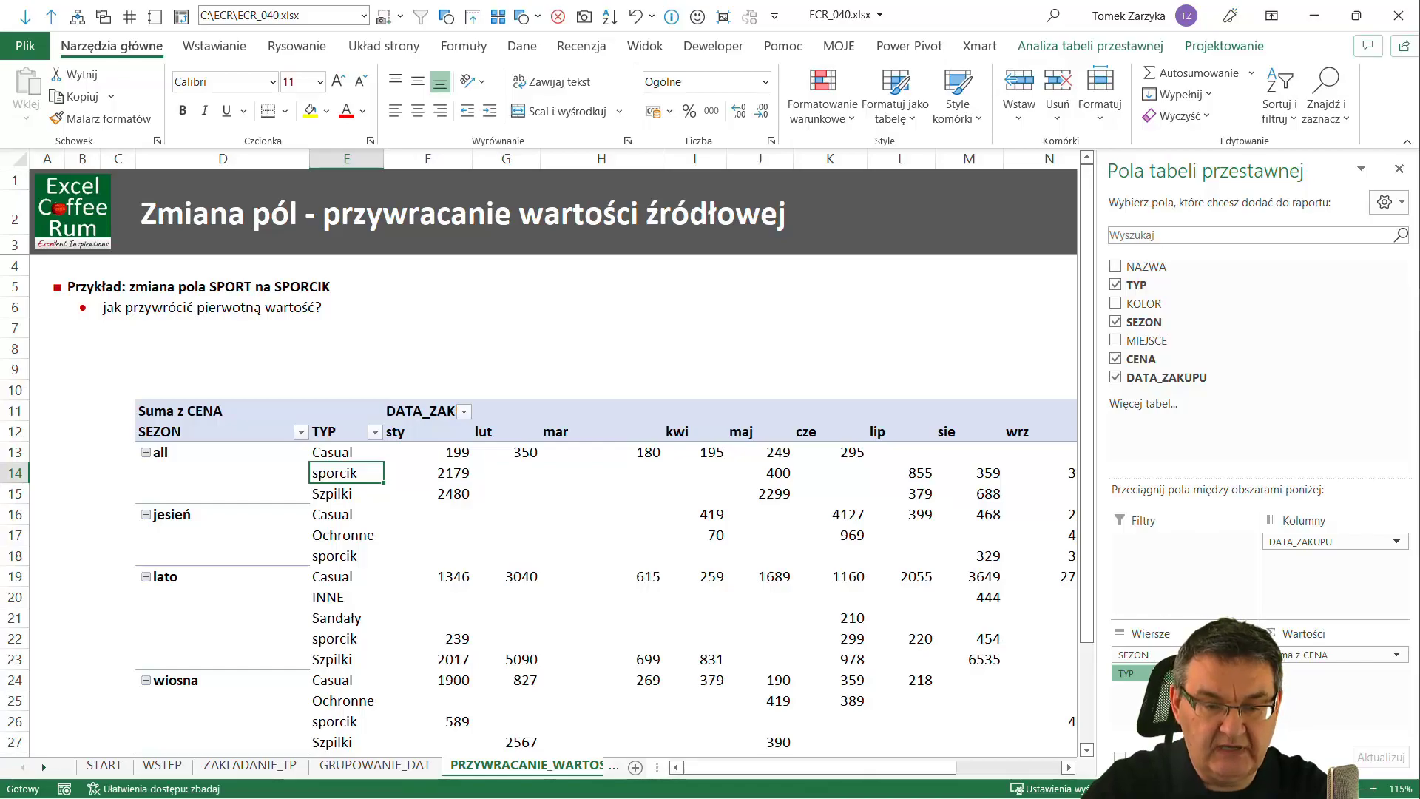
# - Drag TYP out of Wiersze, refresh, then drag it back to restore 'Sport'
pyautogui.moveTo(1124, 673); pyautogui.dragTo(1191, 453)
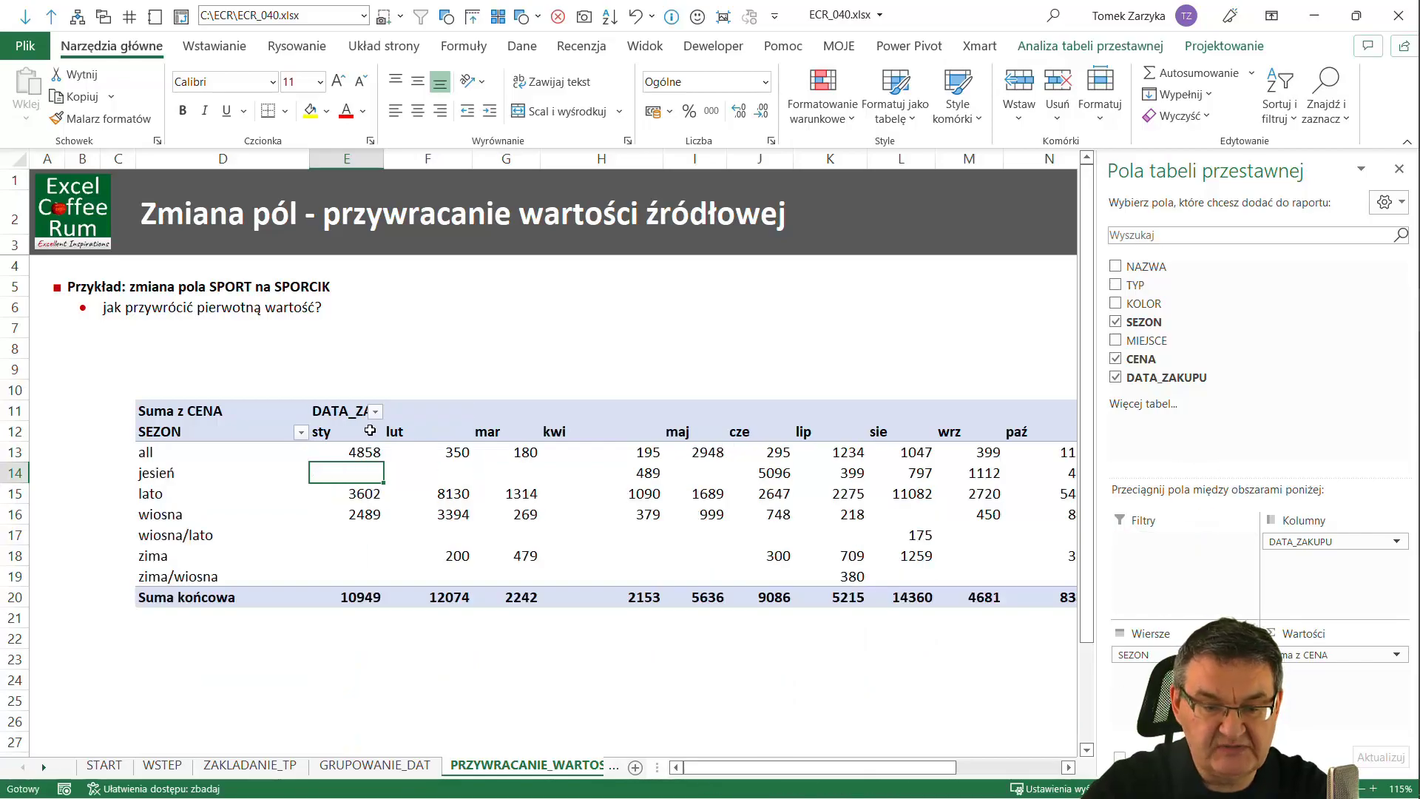
pyautogui.rightClick(356, 476)
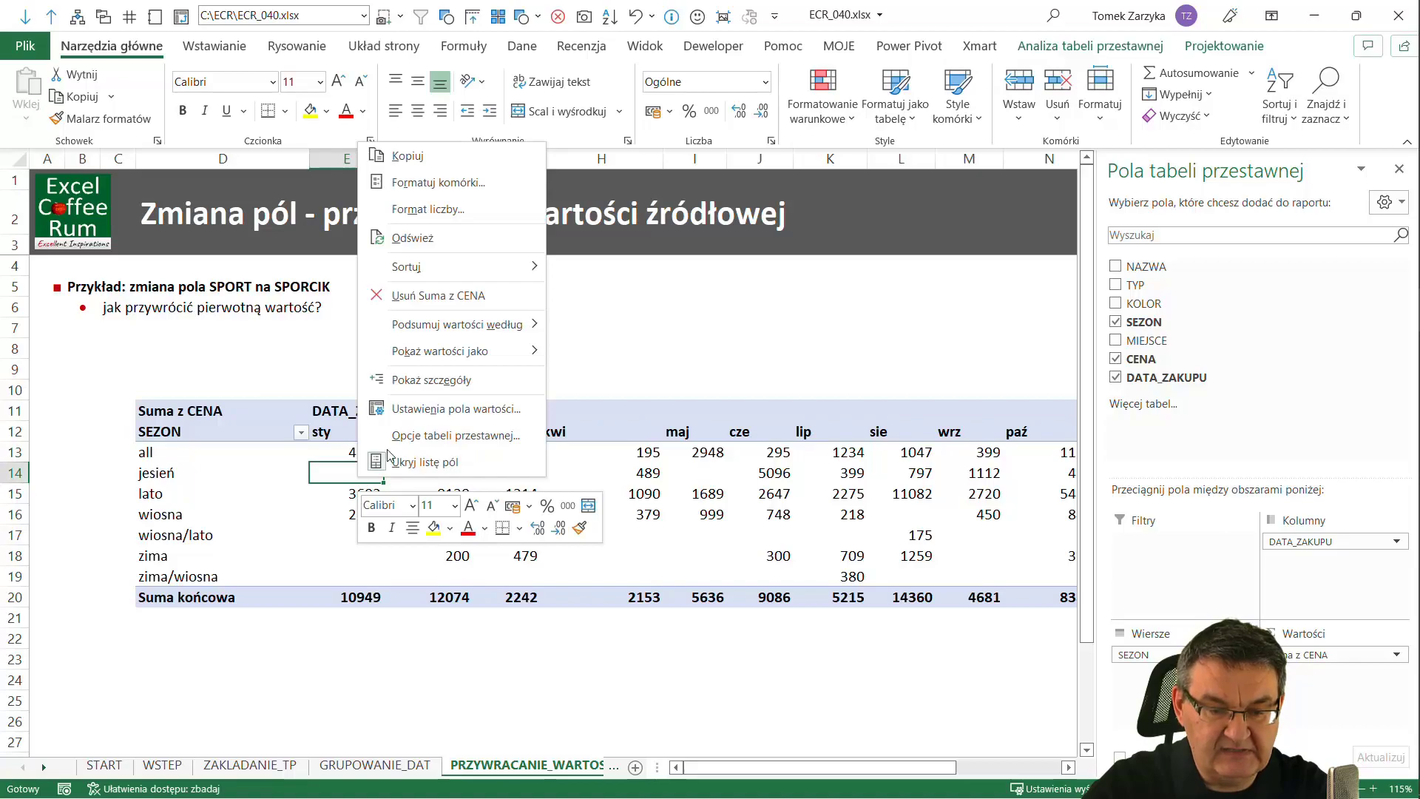
pyautogui.click(405, 233)
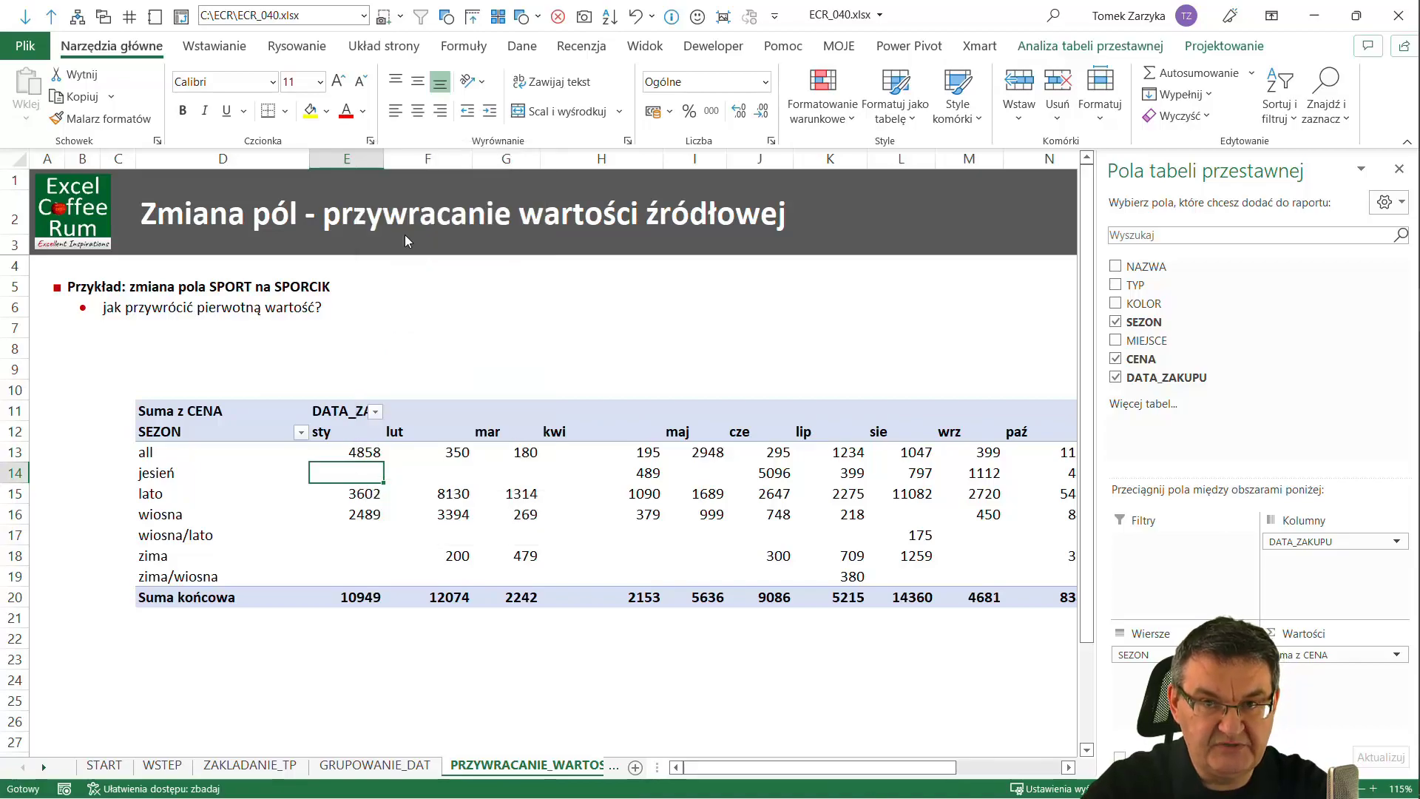
pyautogui.moveTo(1135, 285)
pyautogui.mouseDown()
pyautogui.moveTo(1182, 635)
pyautogui.moveTo(1138, 669)
pyautogui.mouseUp()
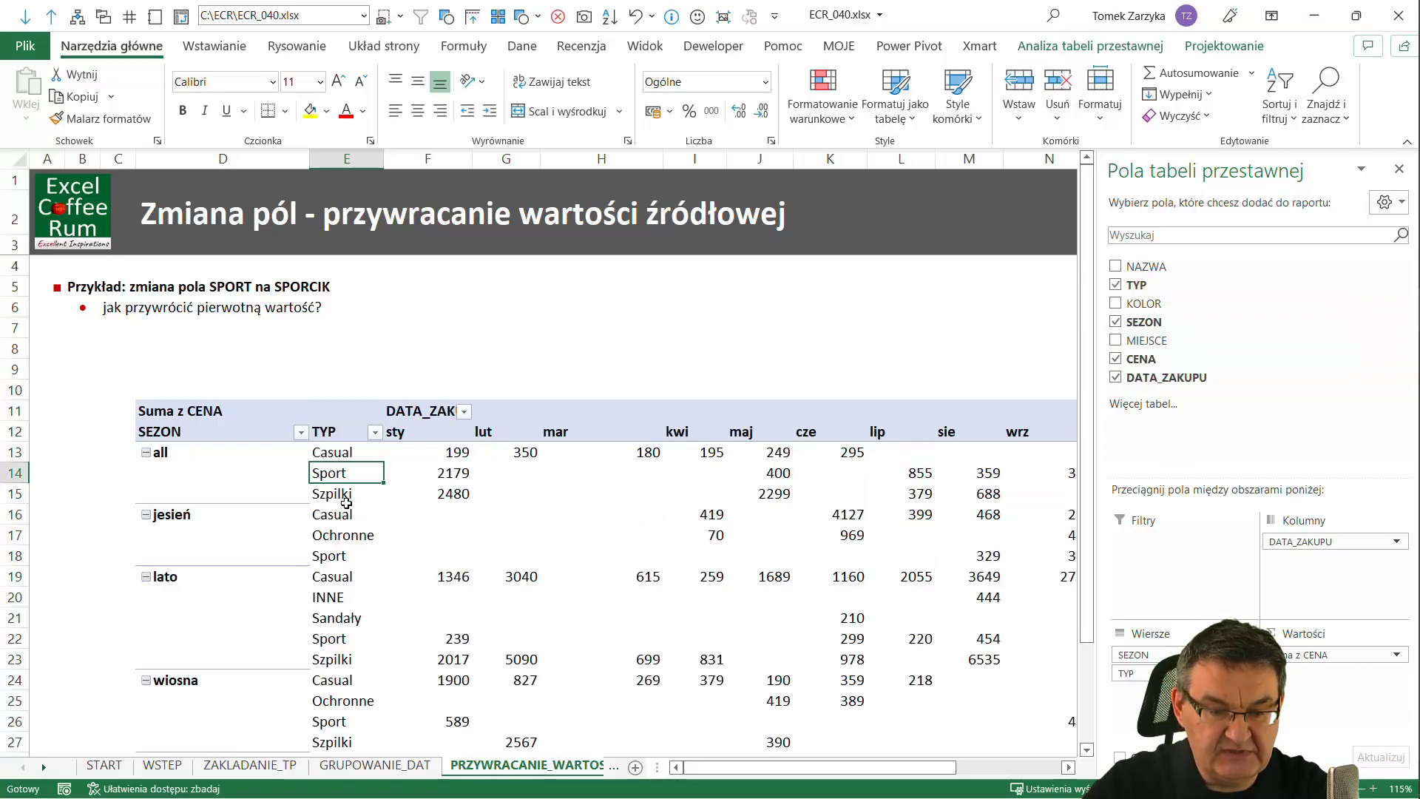
pyautogui.click(1398, 168)
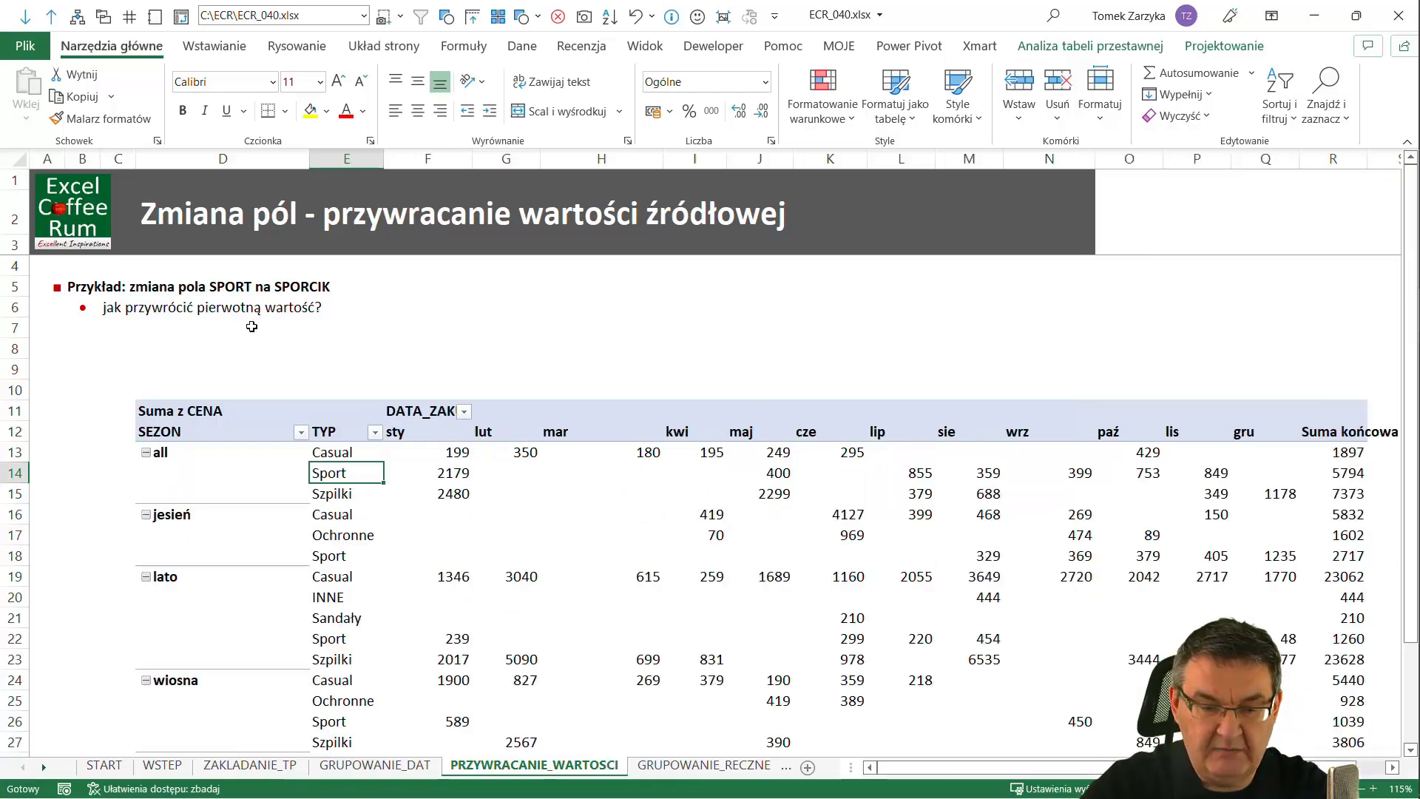
pyautogui.click(364, 383)
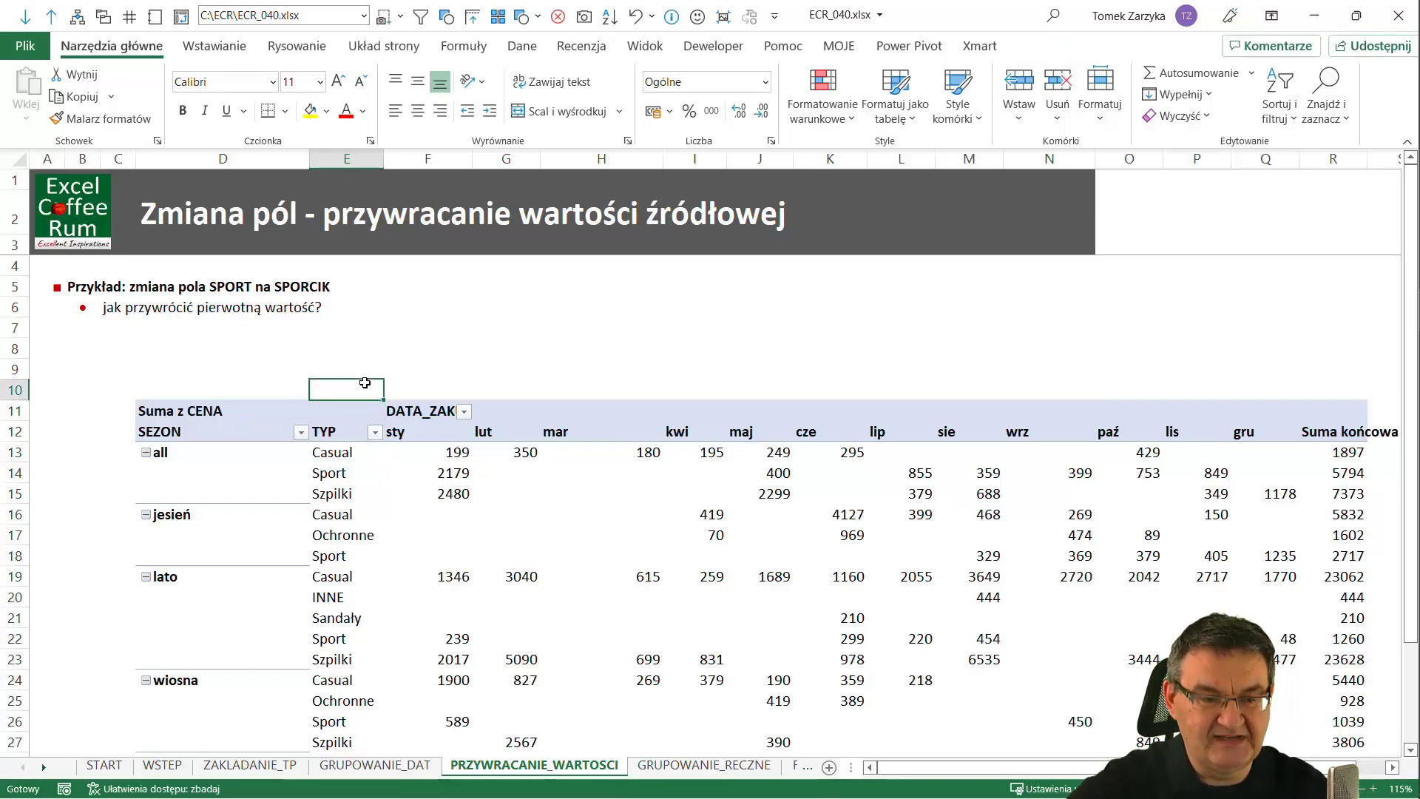
# - On GRUPOWANIE_RECZNE, group the jesień, zima and zima/wiosna seasons manually
pyautogui.hotkey('ctrl', 'pagedown')
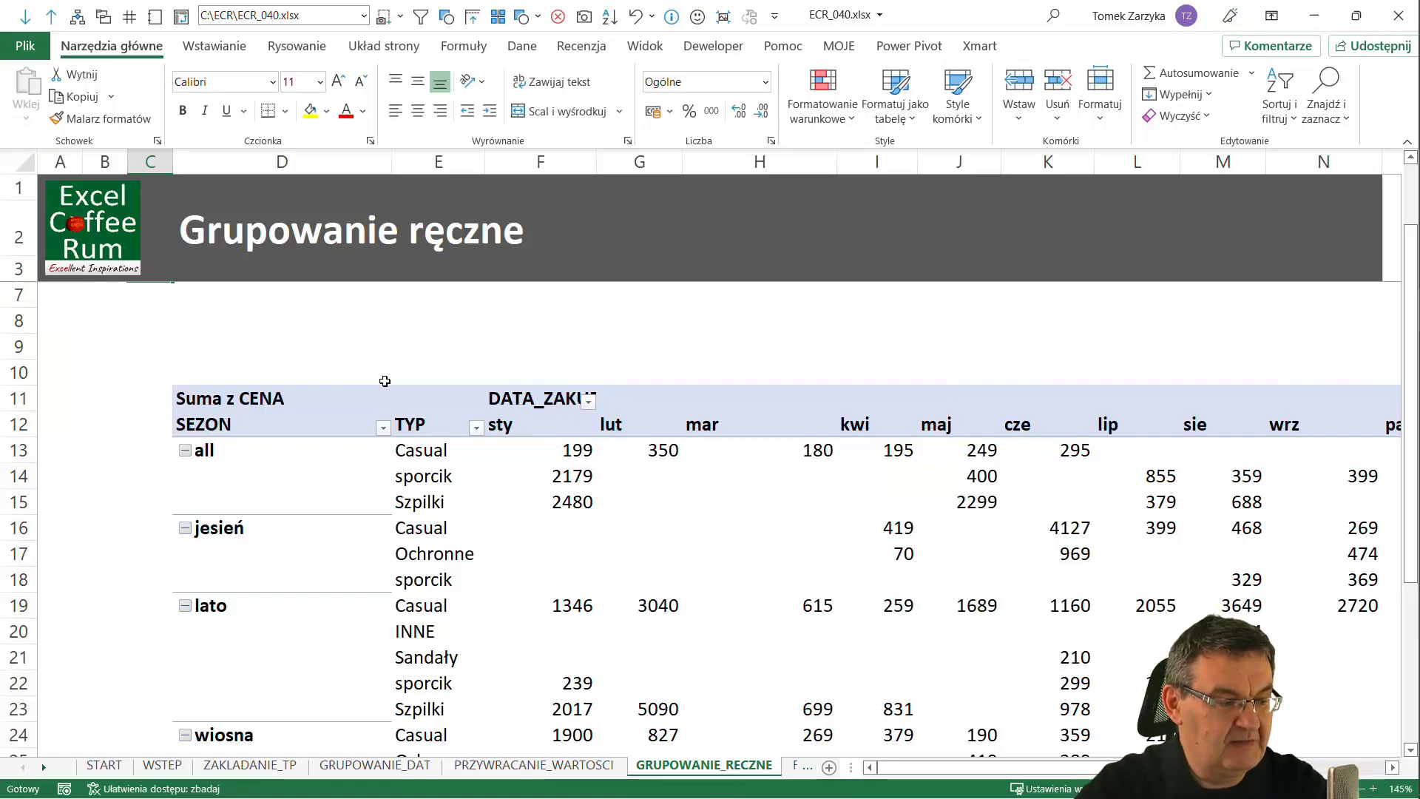
pyautogui.scroll(-1, 334, 378)
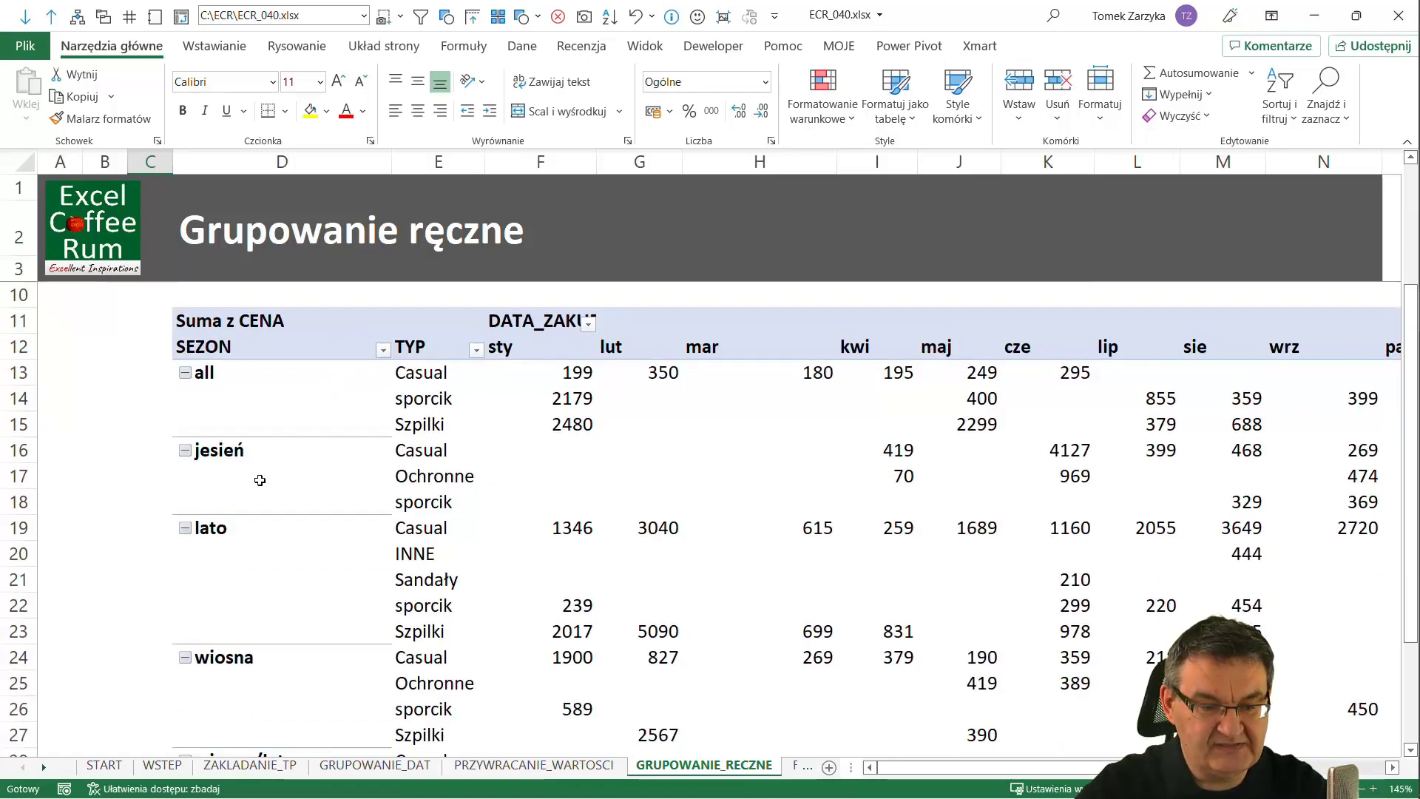
pyautogui.scroll(-2, 231, 487)
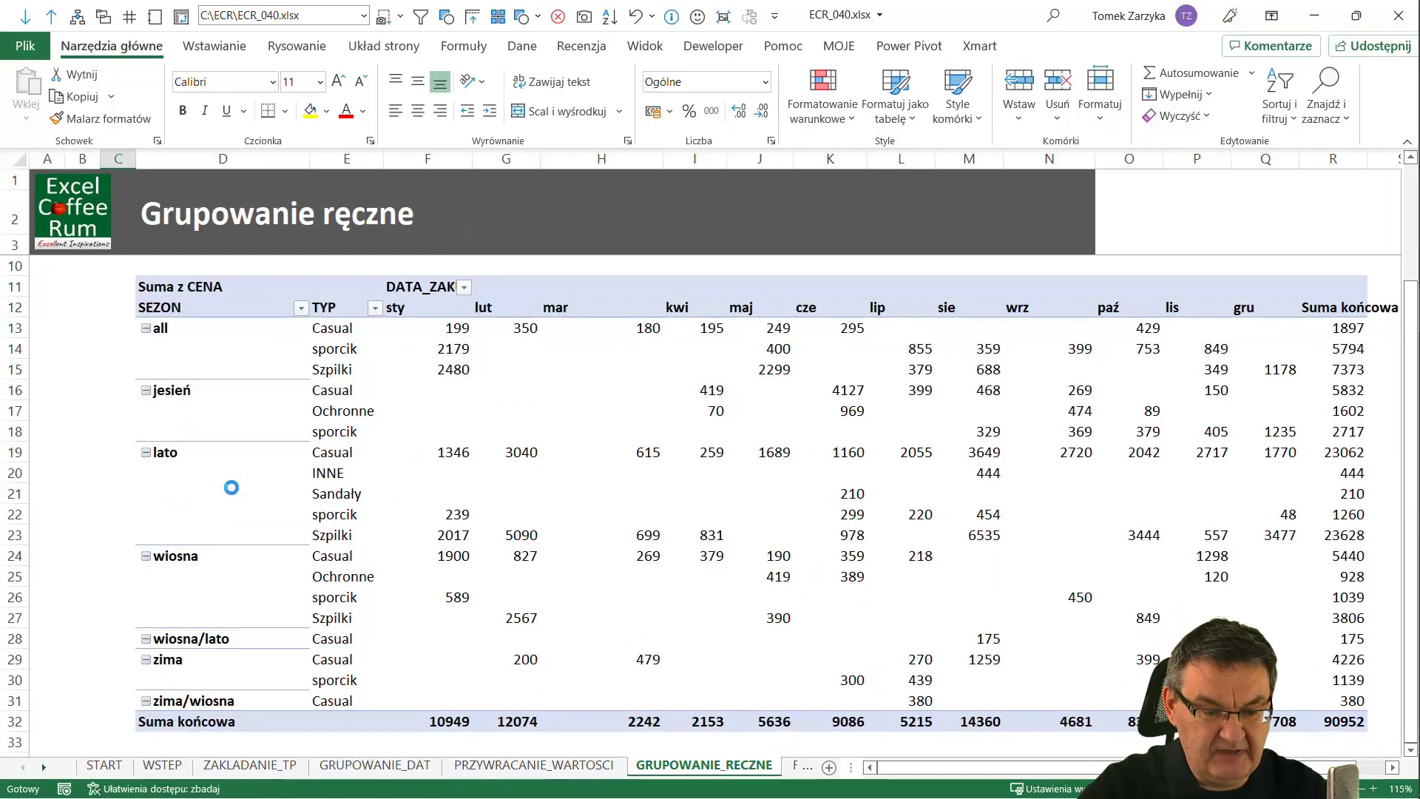
pyautogui.click(184, 392)
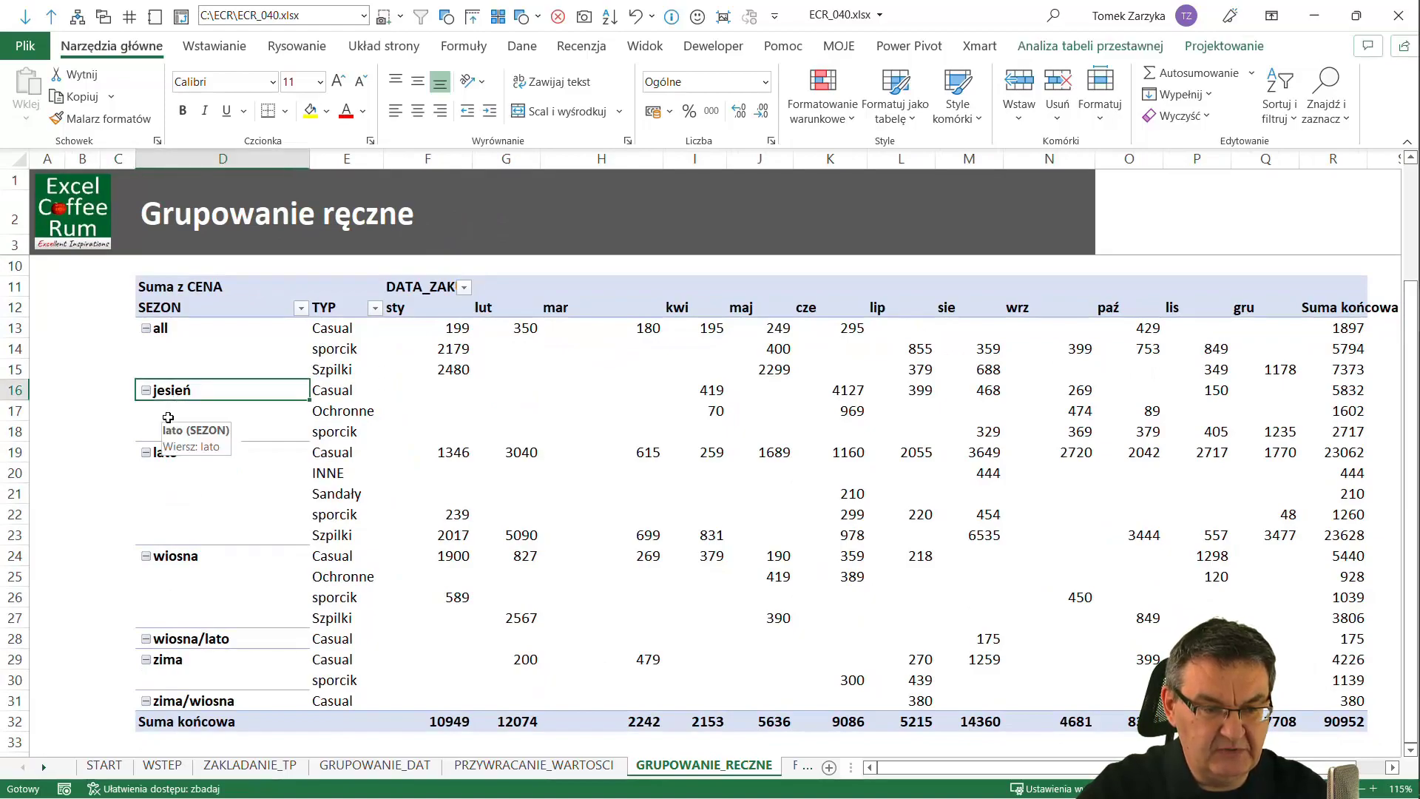
pyautogui.keyDown('ctrl'); pyautogui.click(175, 661); pyautogui.keyUp('ctrl')
pyautogui.keyDown('ctrl'); pyautogui.click(187, 701); pyautogui.keyUp('ctrl')
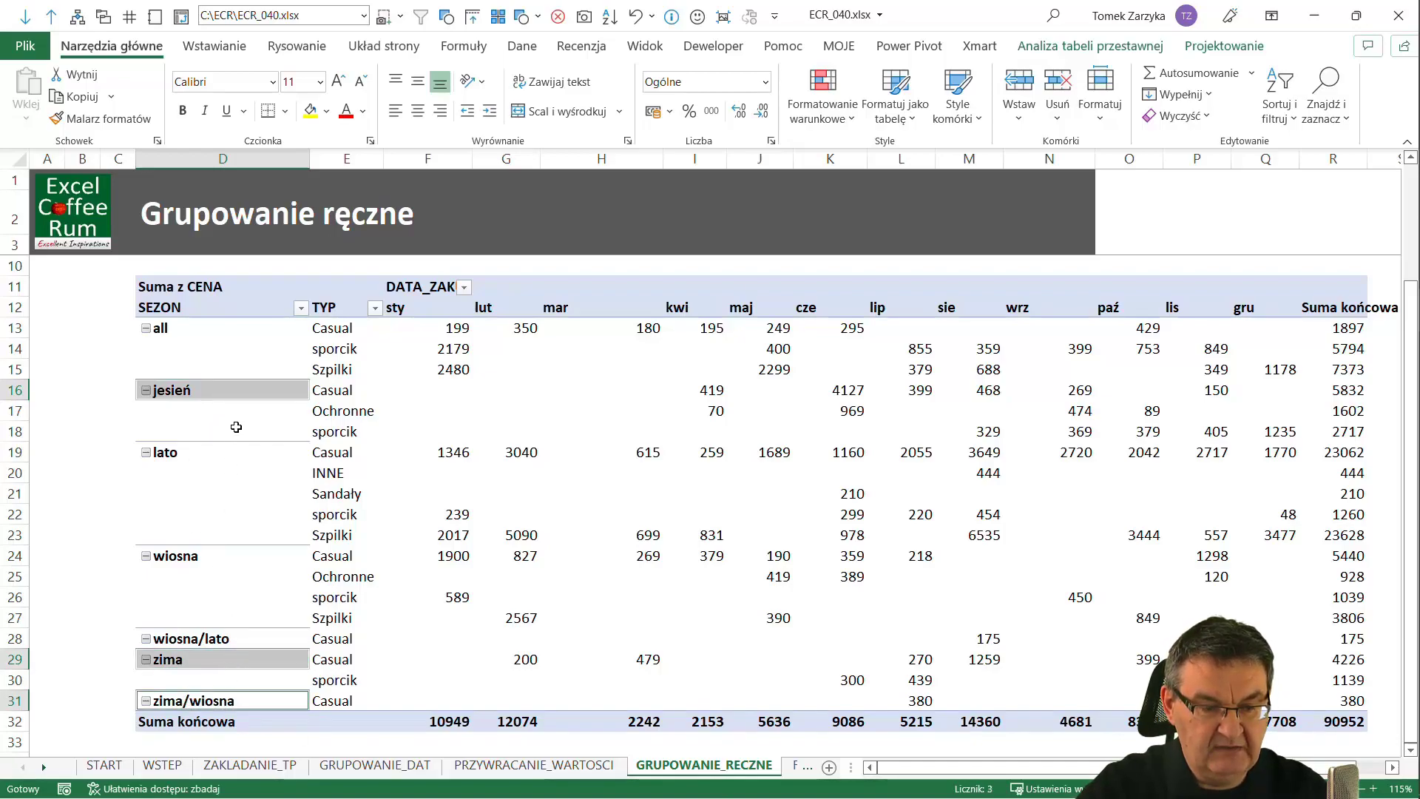
pyautogui.rightClick(241, 392)
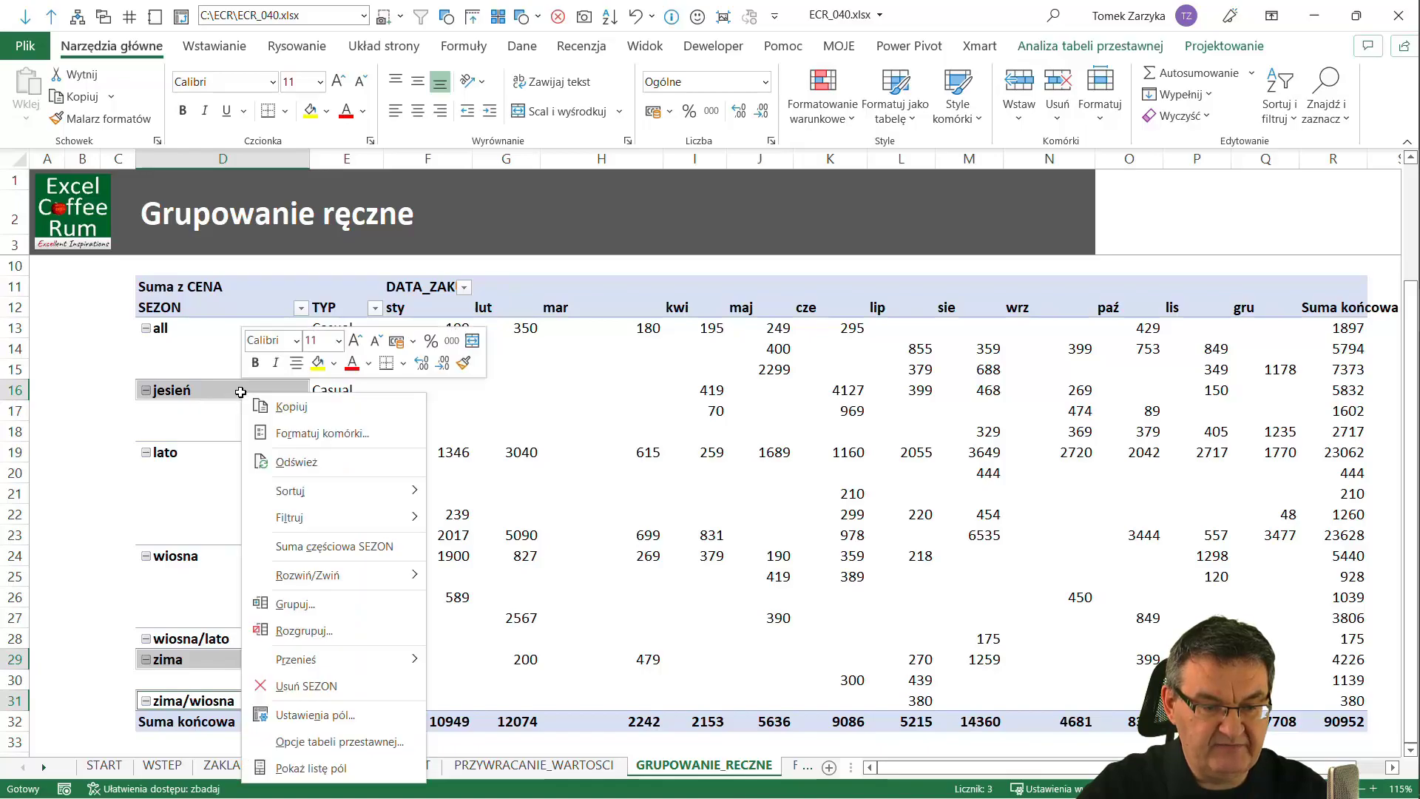
pyautogui.click(309, 613)
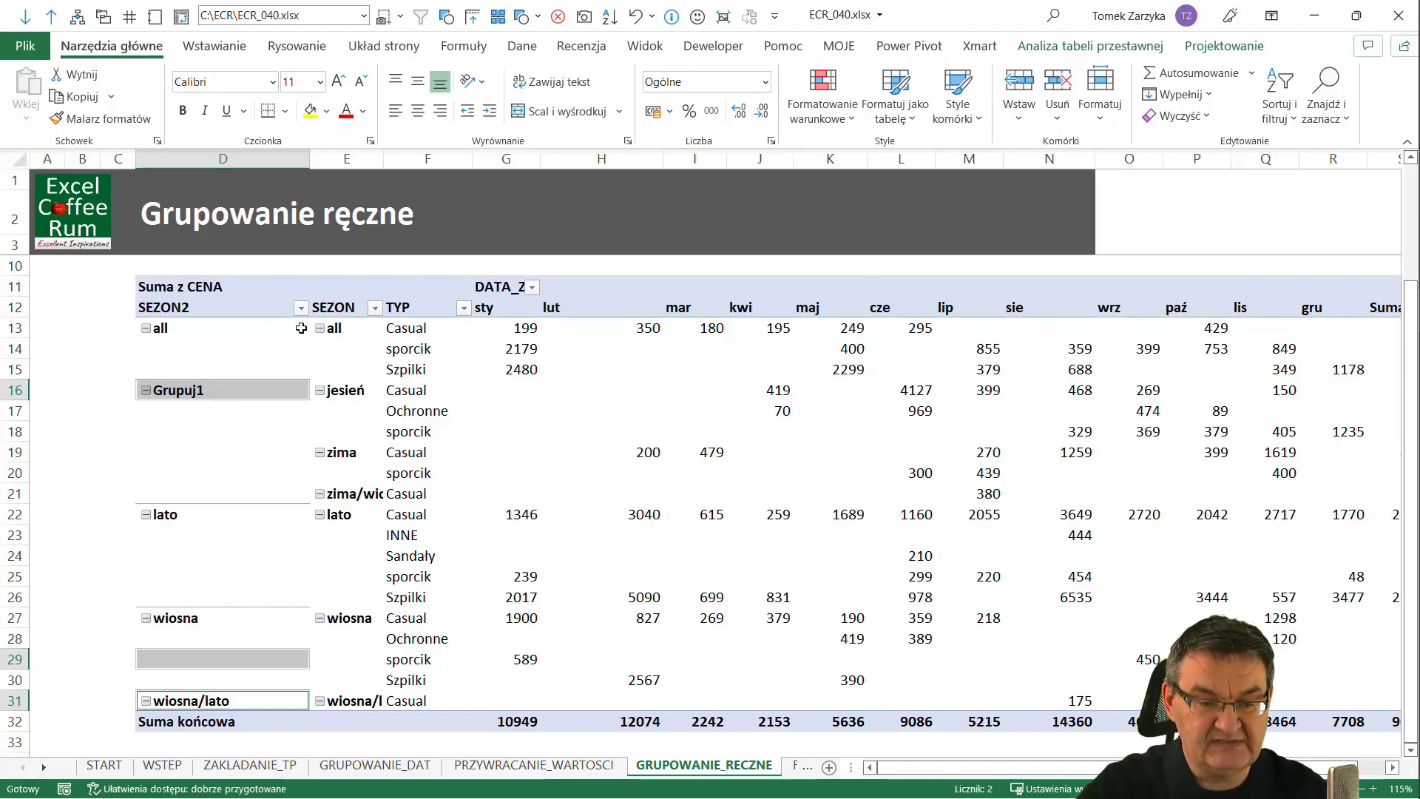
# - Rename the Grupuj1 group to ZIMOWE
pyautogui.click(189, 518)
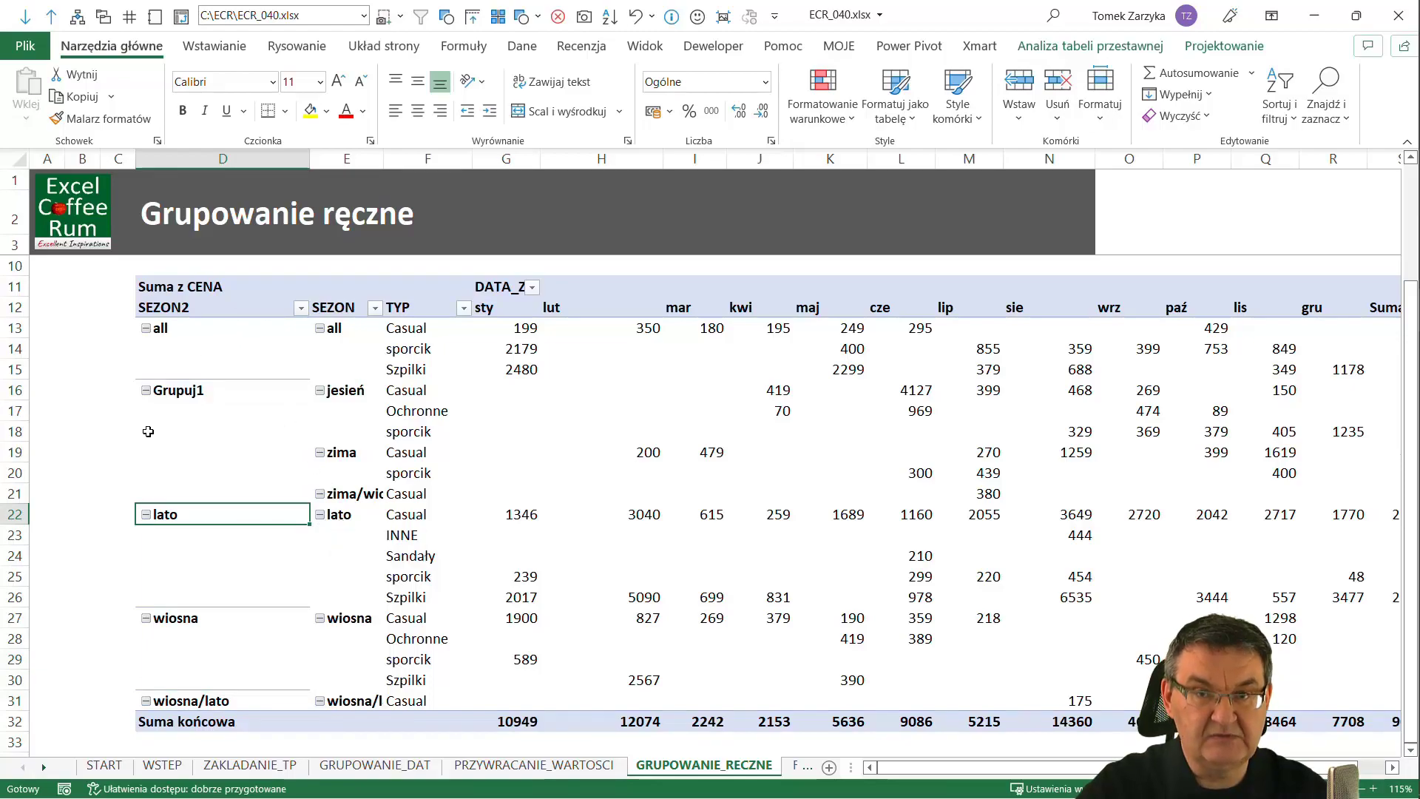
pyautogui.click(181, 392)
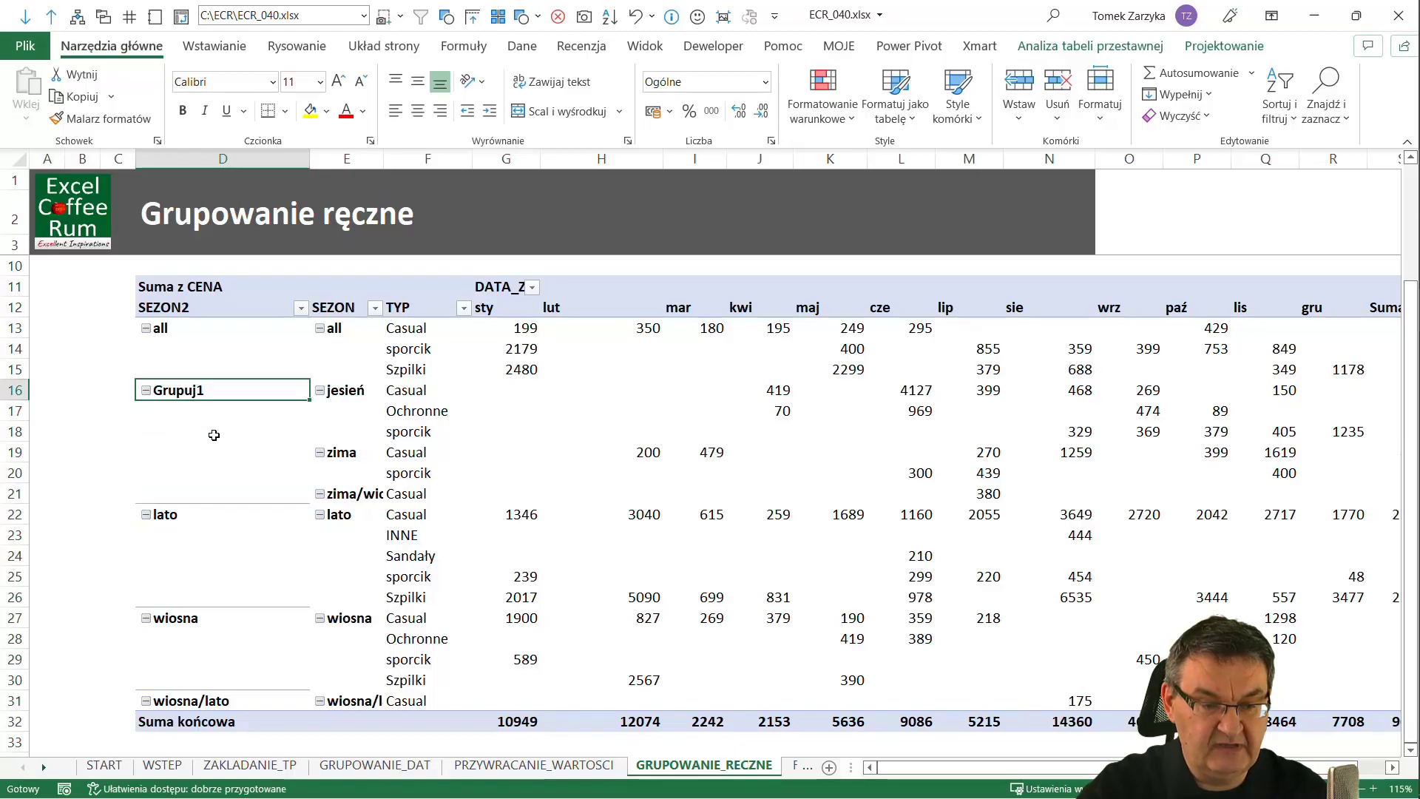
pyautogui.write('ZIMOWE')
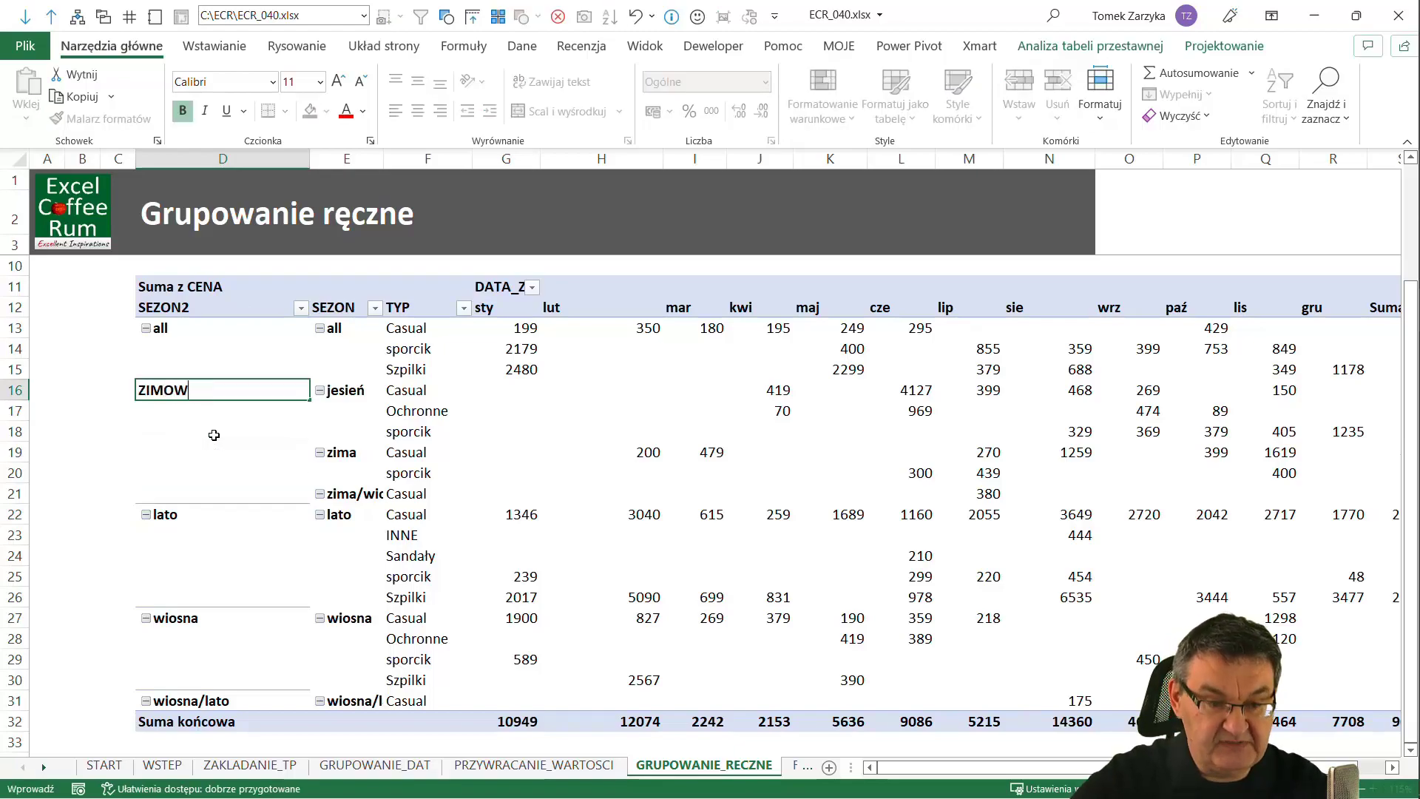
pyautogui.press('Return')
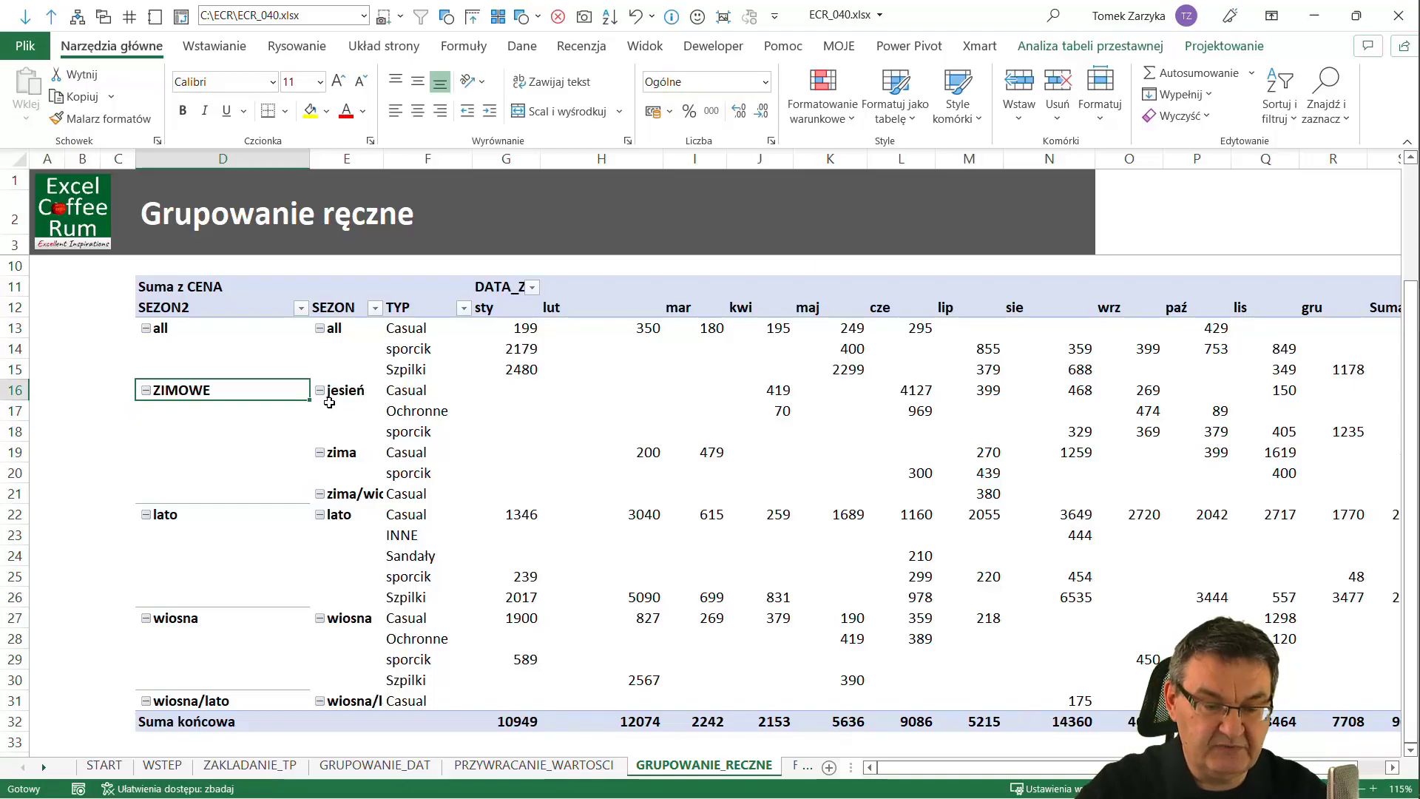
# - Remove the SEZON2 field from the pivot rows via the field list
pyautogui.rightClick(280, 412)
pyautogui.click(365, 405)
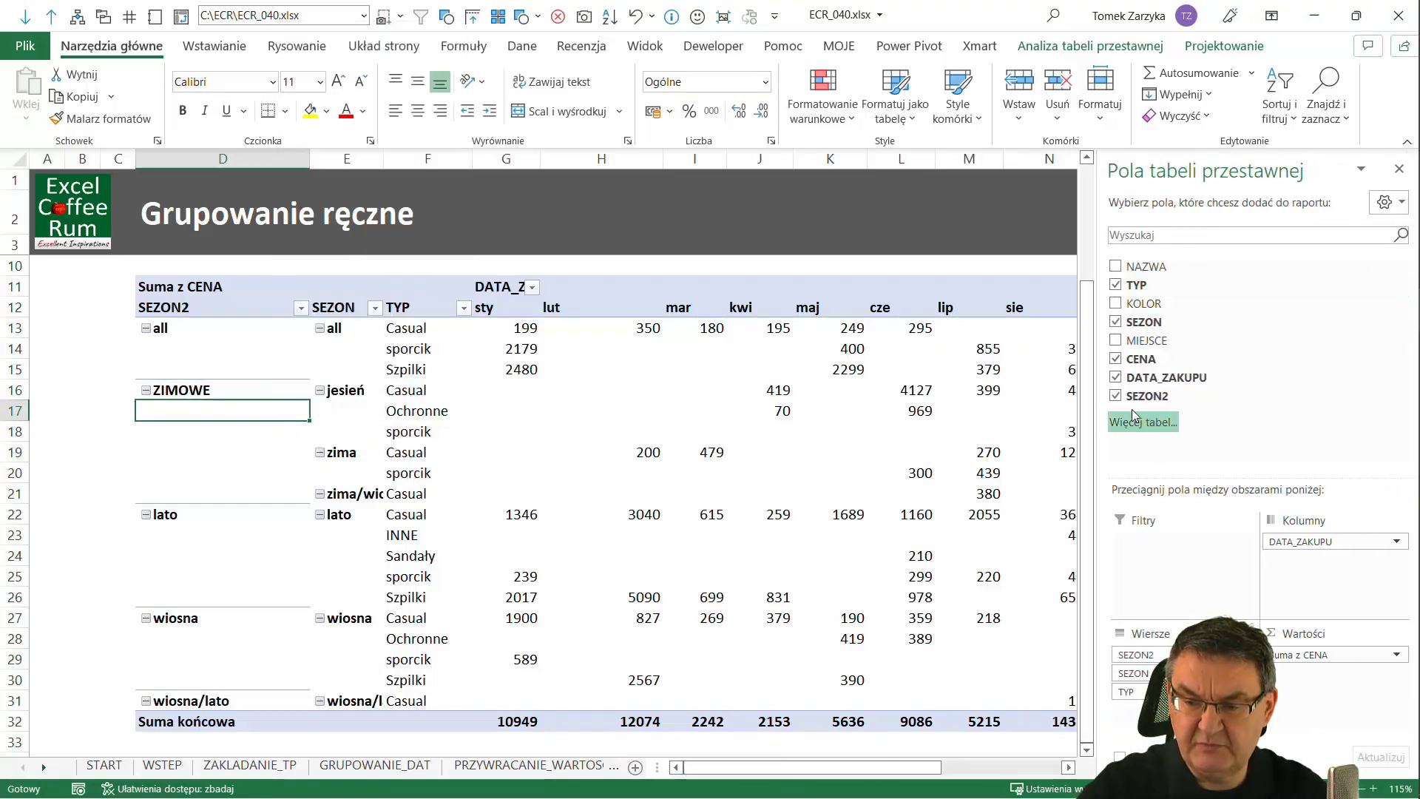
pyautogui.moveTo(1120, 396)
pyautogui.mouseDown()
pyautogui.moveTo(1207, 491)
pyautogui.moveTo(1210, 470)
pyautogui.mouseUp()
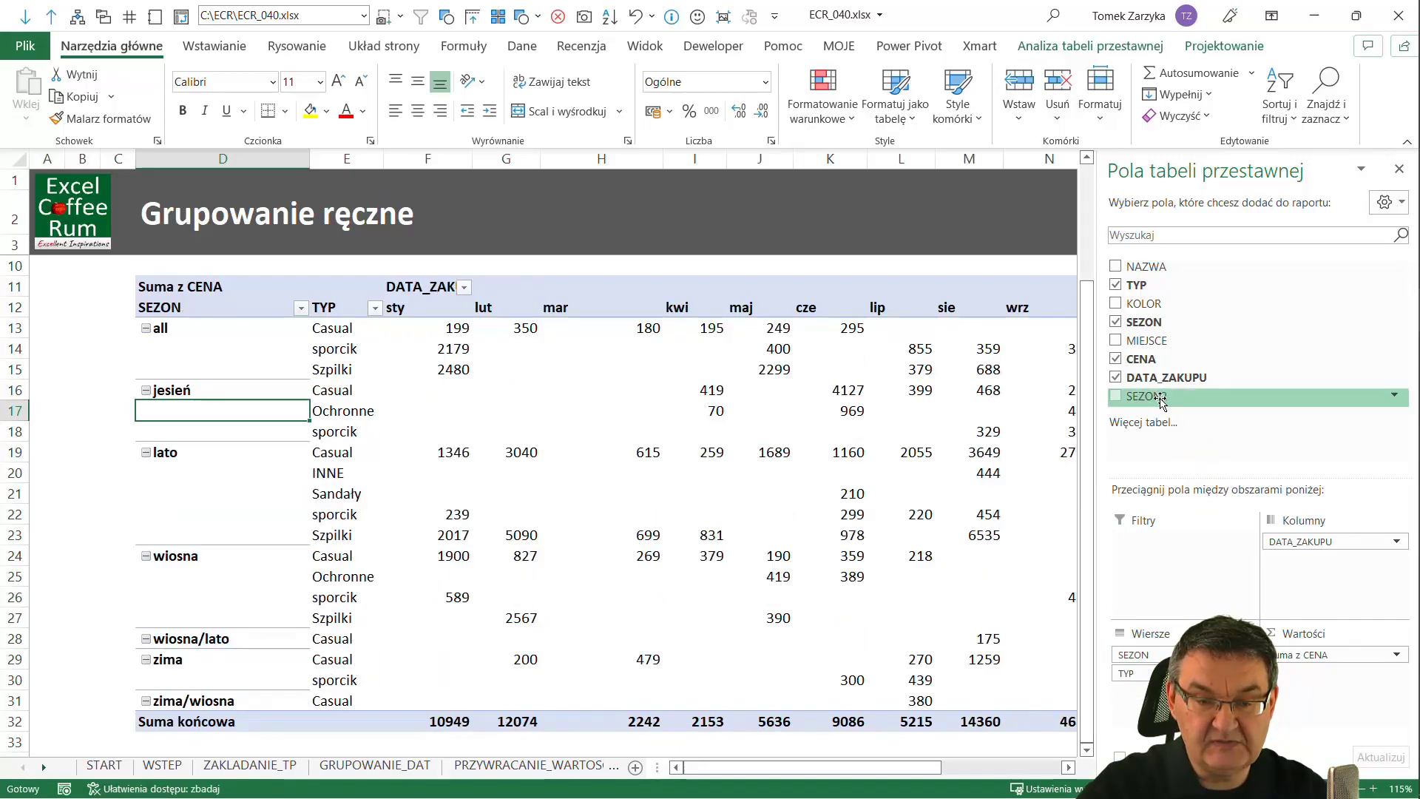
# - Add a SEZON2 slicer above the pivot and filter it to ZIMOWE
pyautogui.click(214, 46)
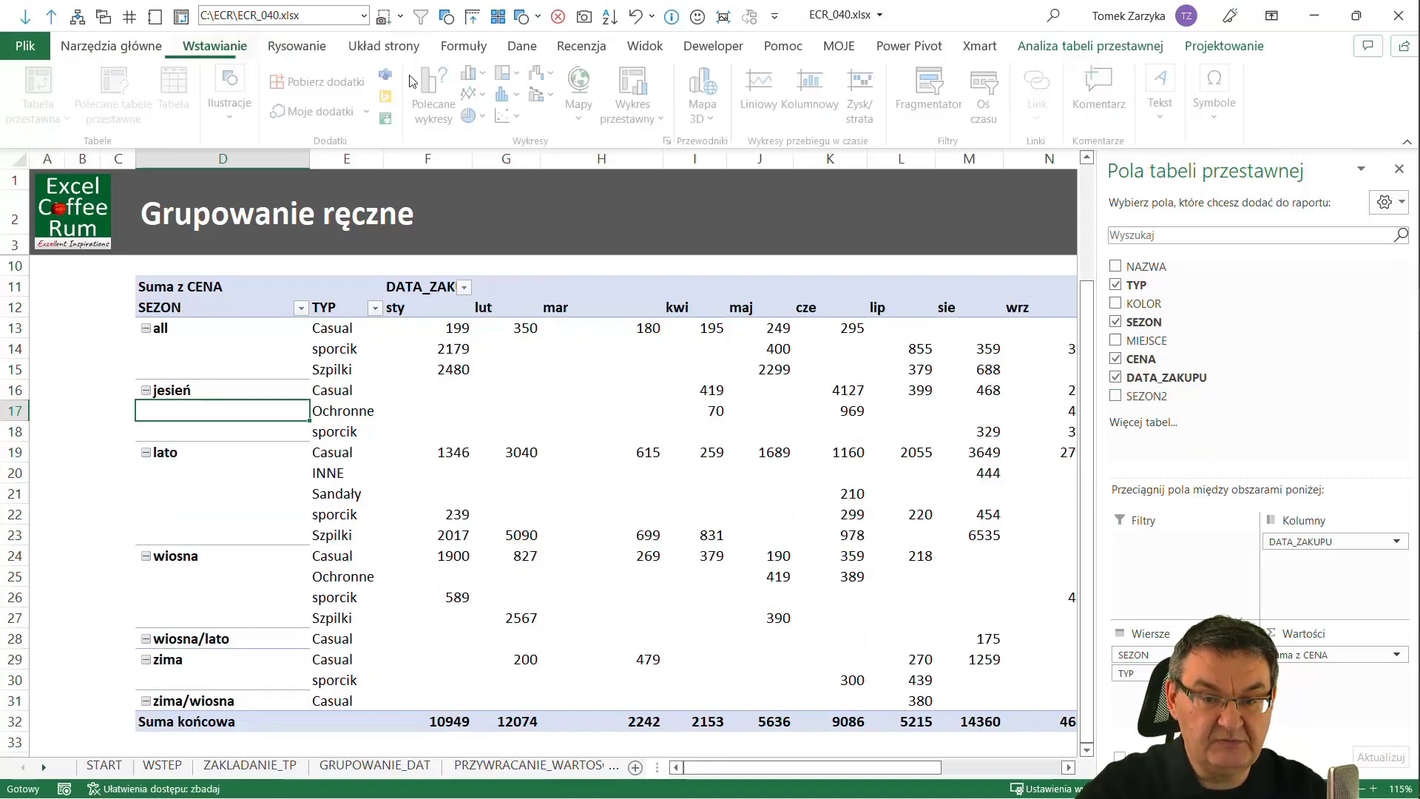
pyautogui.click(930, 89)
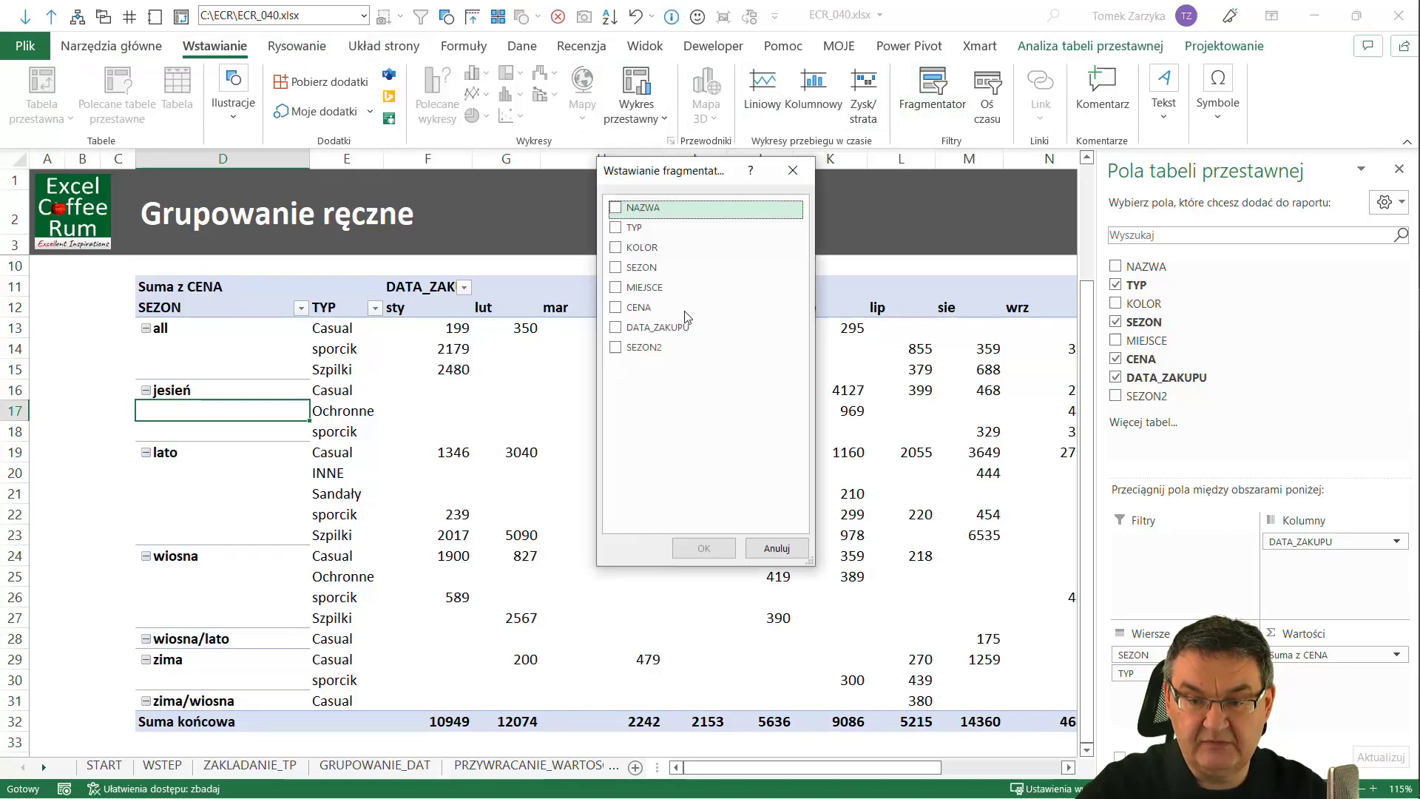
pyautogui.click(615, 347)
pyautogui.click(703, 548)
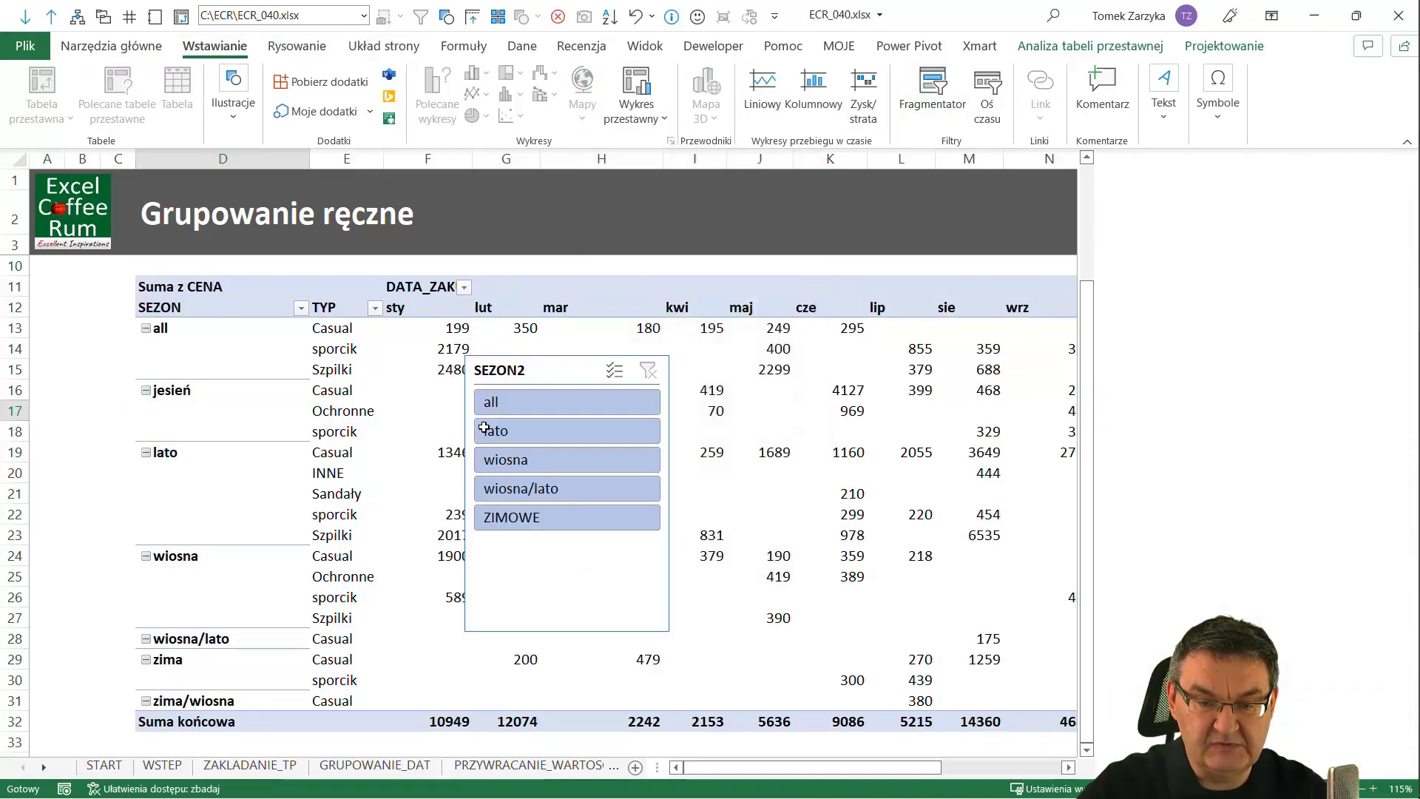
pyautogui.moveTo(567, 630); pyautogui.dragTo(567, 548)
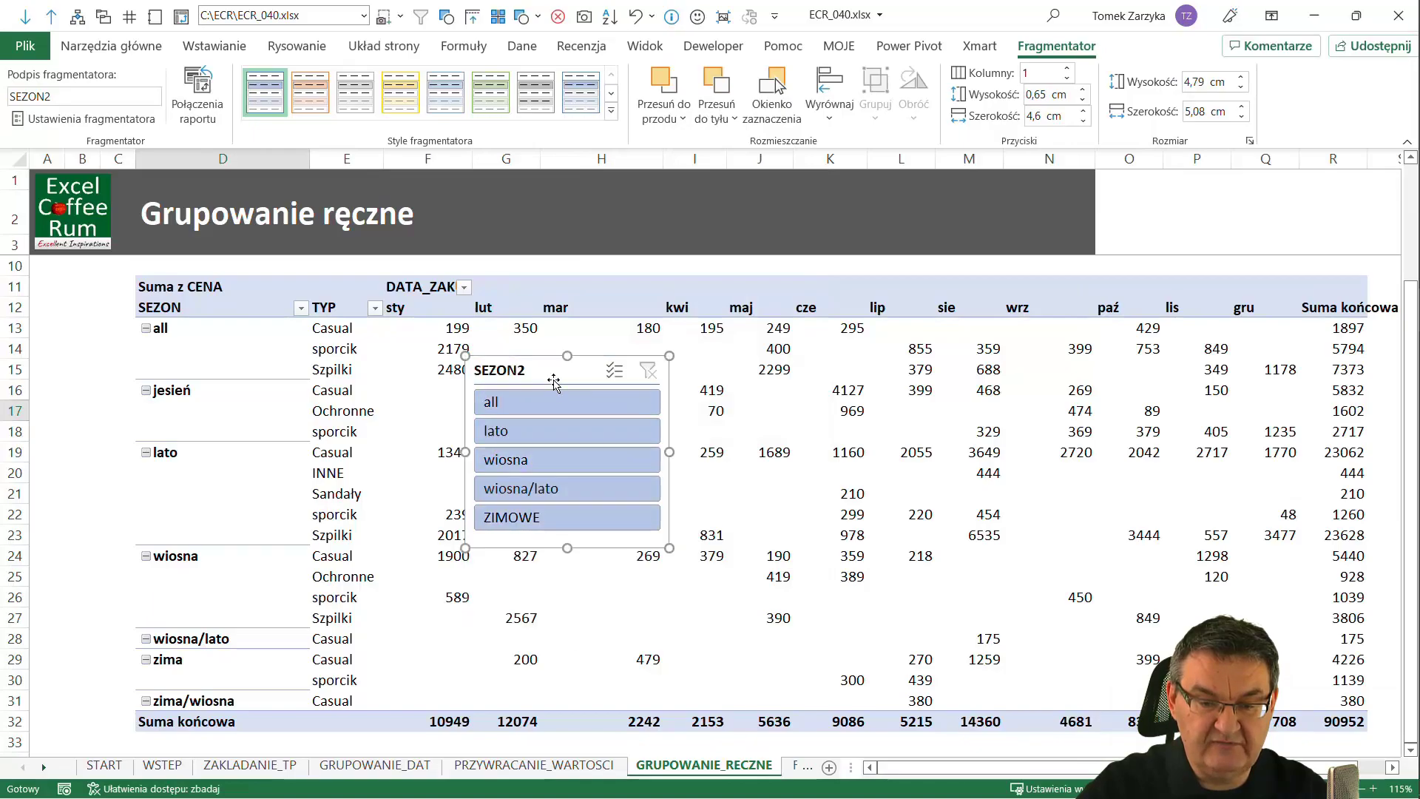
pyautogui.moveTo(554, 381); pyautogui.dragTo(766, 278)
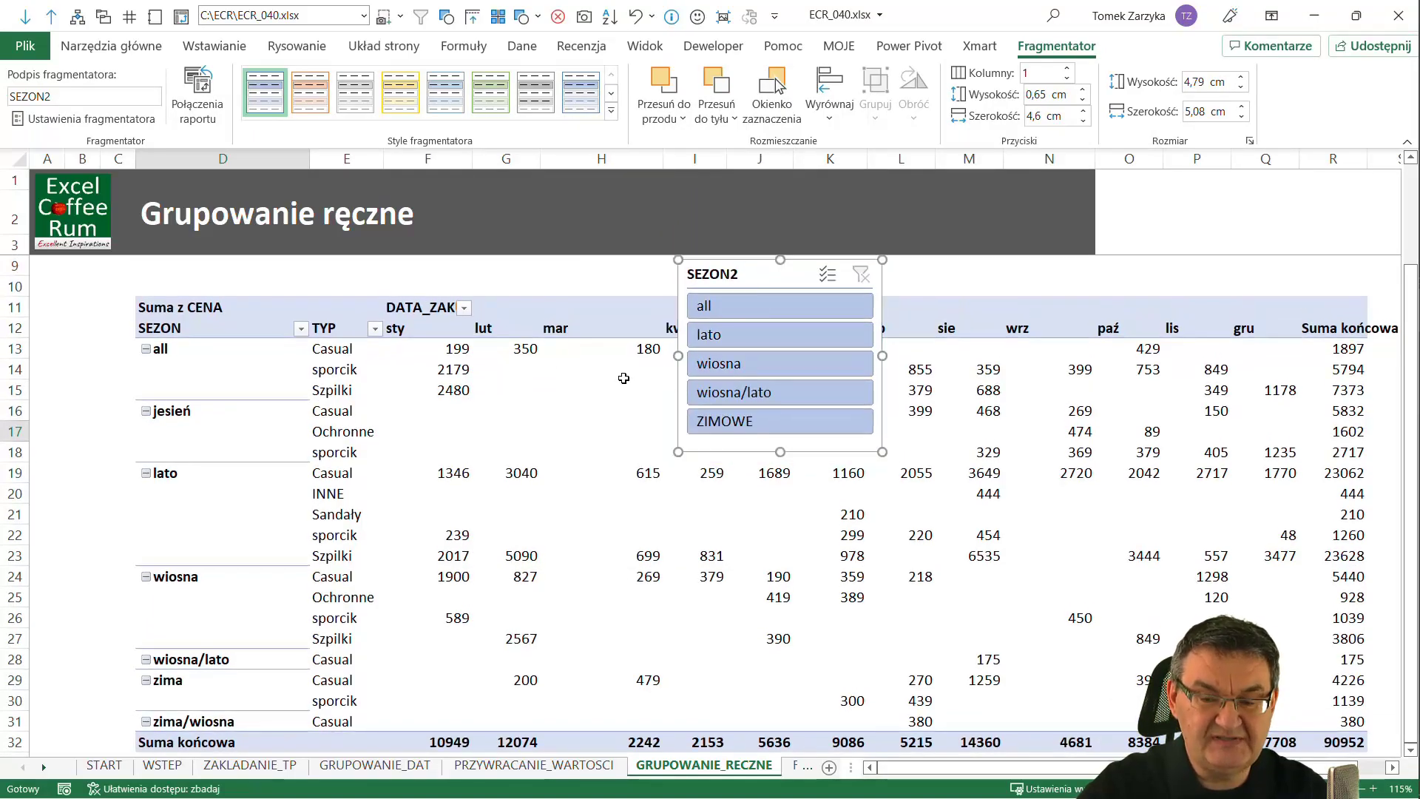
pyautogui.click(729, 421)
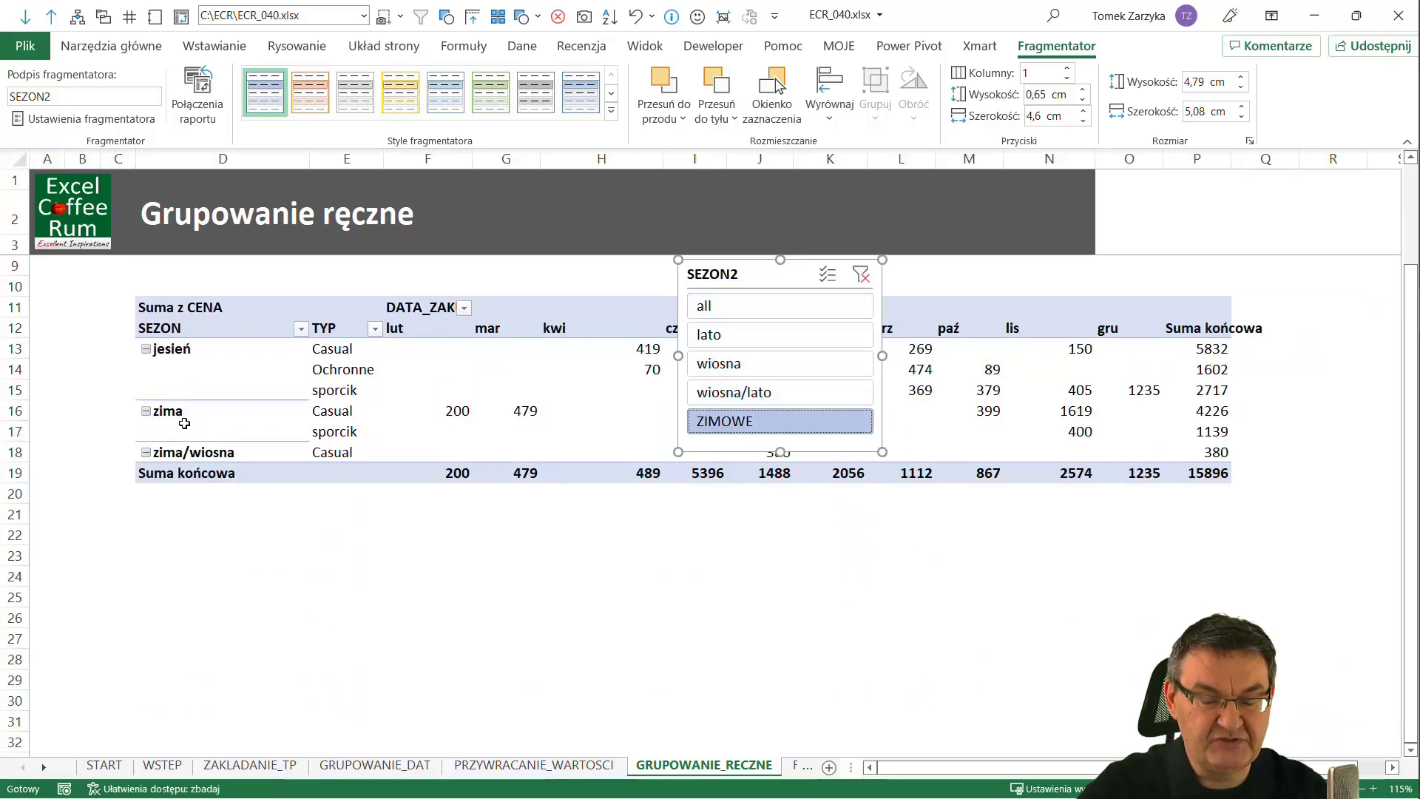
pyautogui.click(252, 532)
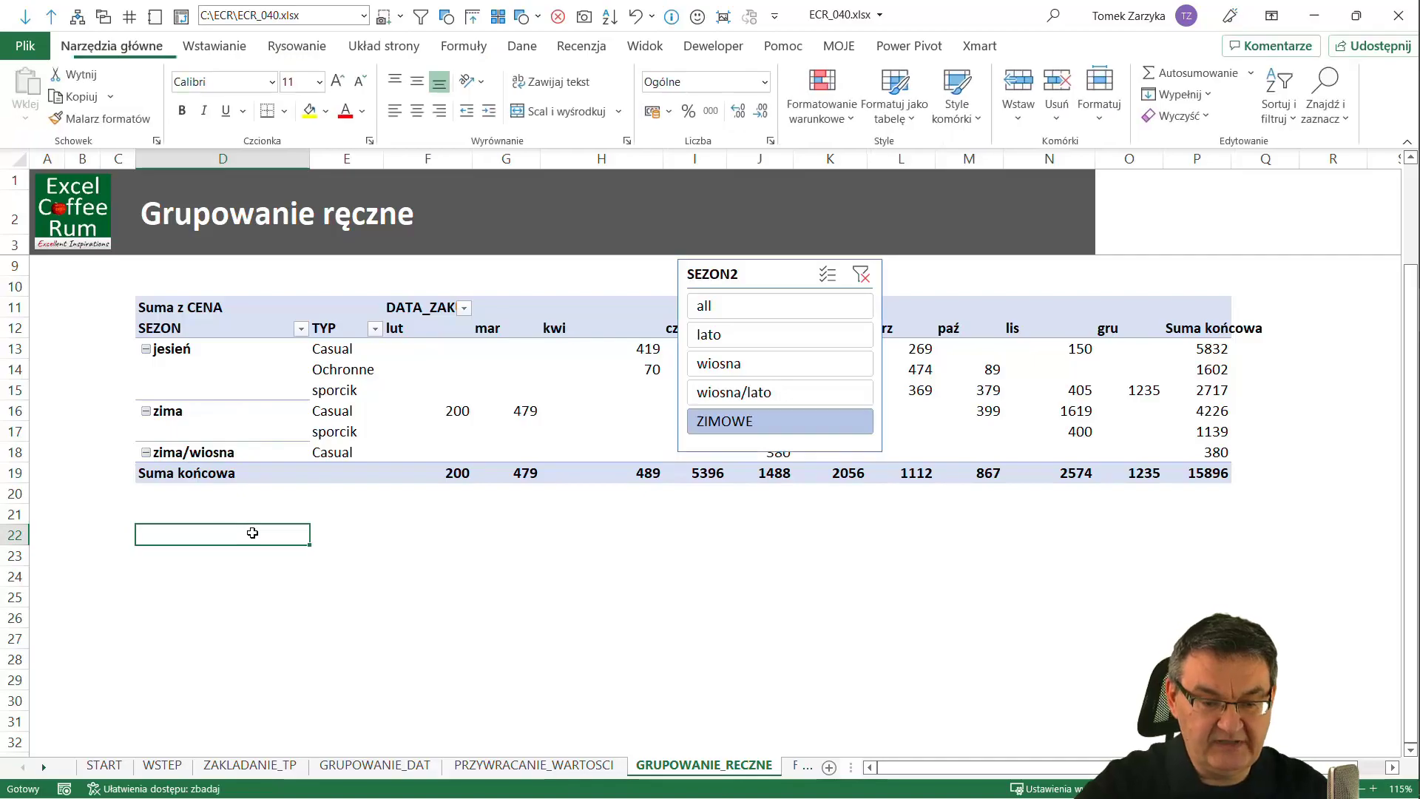
# - Switch to the FRAGMENTATOR sheet and clear the pivot's NAZWA filter to show all names
pyautogui.hotkey('ctrl', 'pagedown')
pyautogui.press('Up')
pyautogui.press('Up')
pyautogui.press('Up')
pyautogui.press('Up')
pyautogui.press('Up')
pyautogui.press('Down')
pyautogui.press('Down')
pyautogui.press('Down')
pyautogui.press('Down')
pyautogui.press('Down')
pyautogui.press('Down')
pyautogui.press('Down')
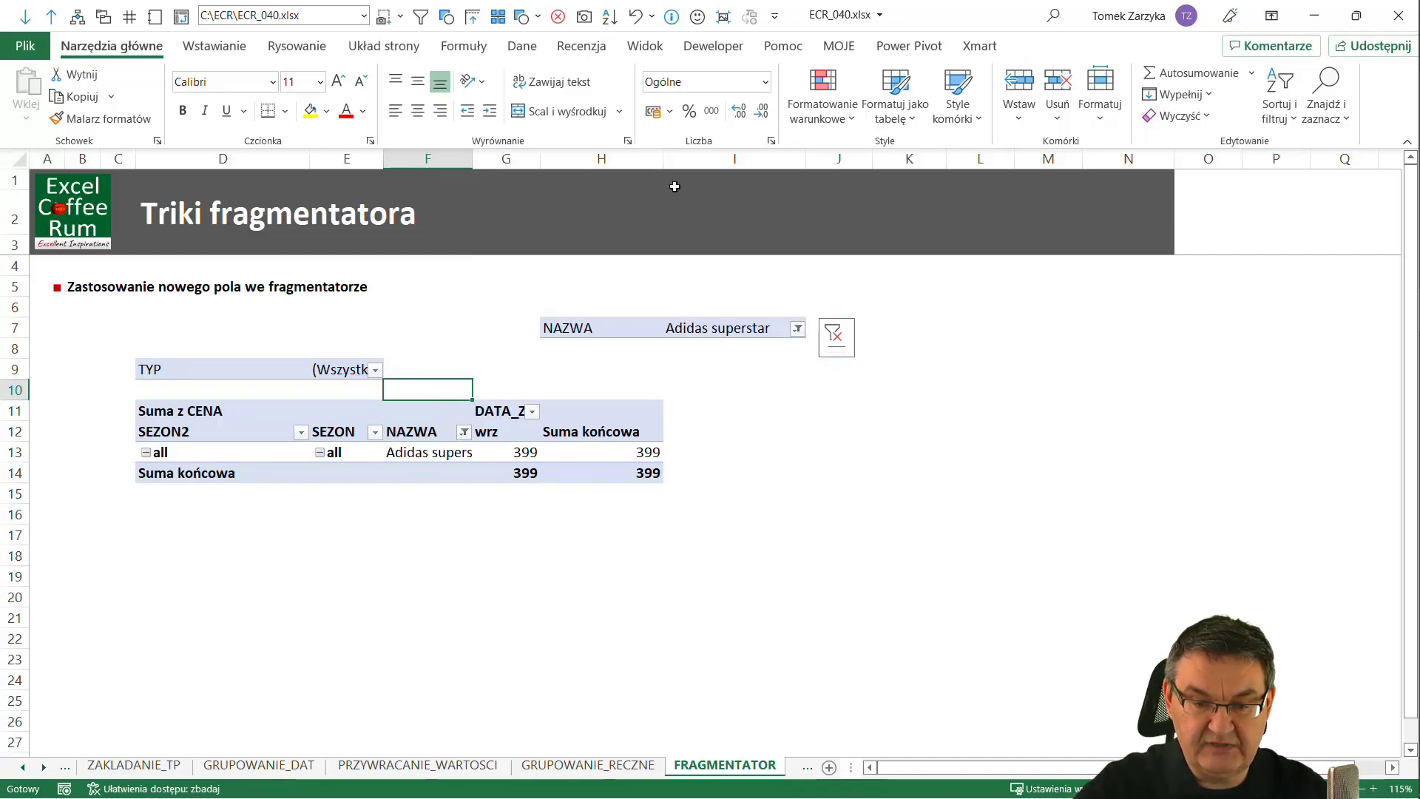
pyautogui.click(834, 337)
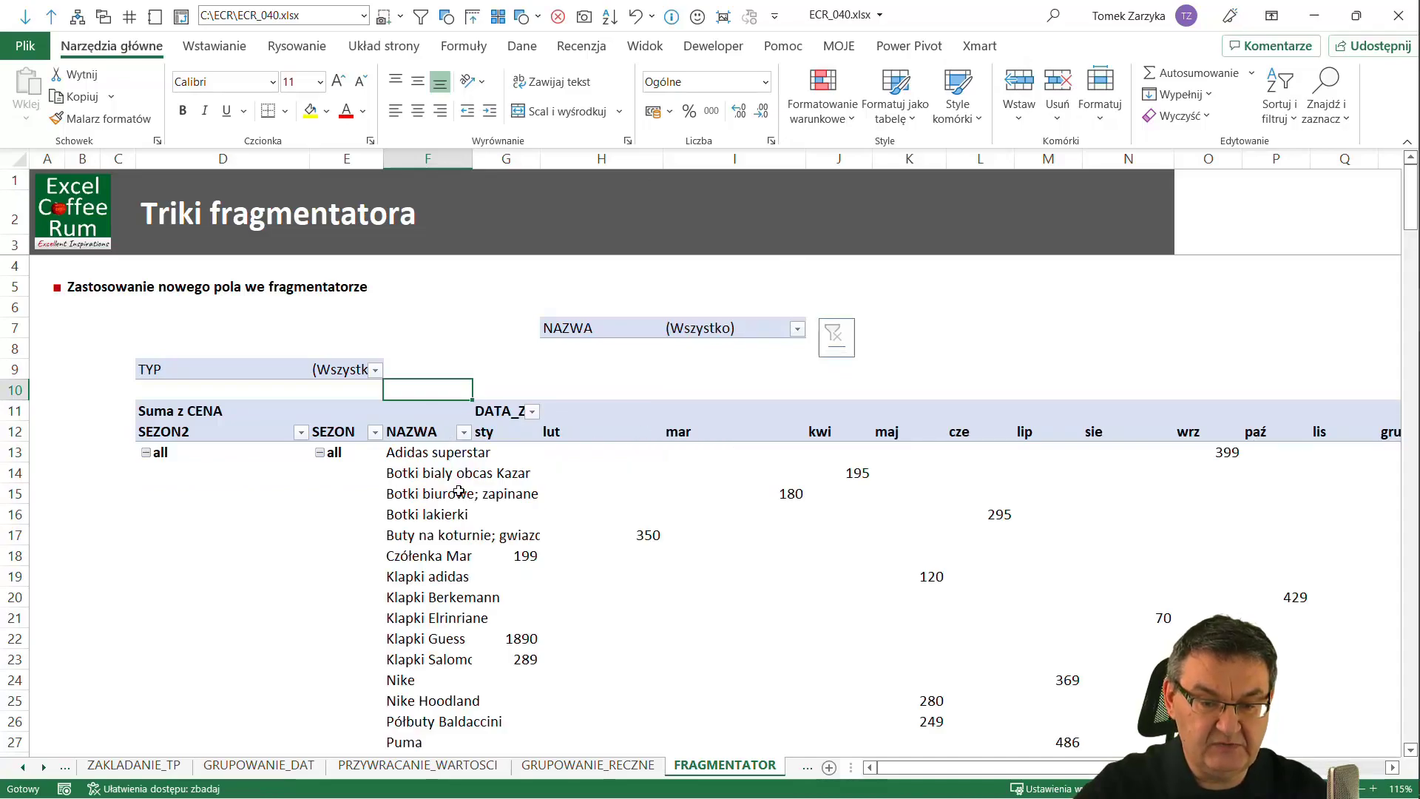
# - Try a 'botki' search in the NAZWA filter, cancel it, then keep only Adidas superstar
pyautogui.click(464, 432)
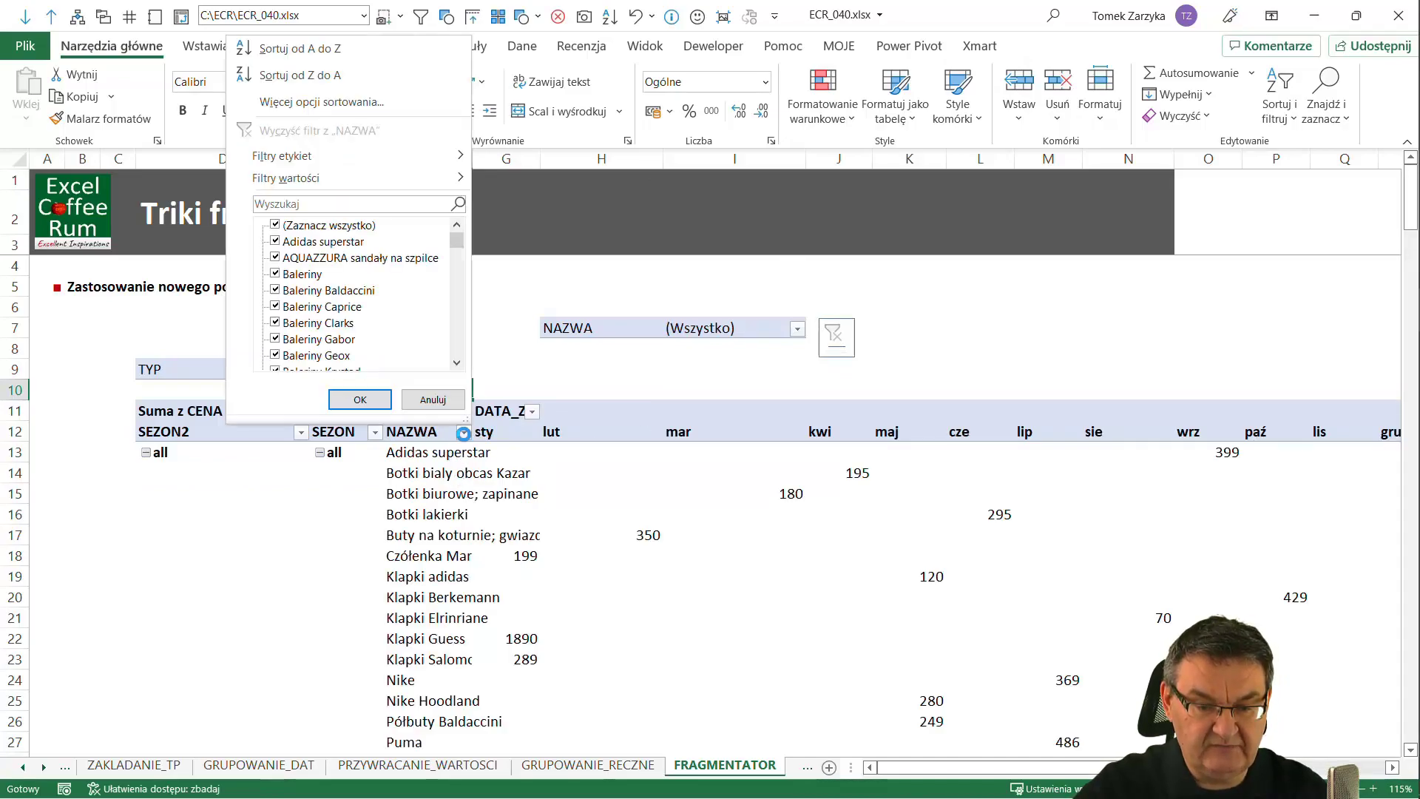
pyautogui.click(329, 207)
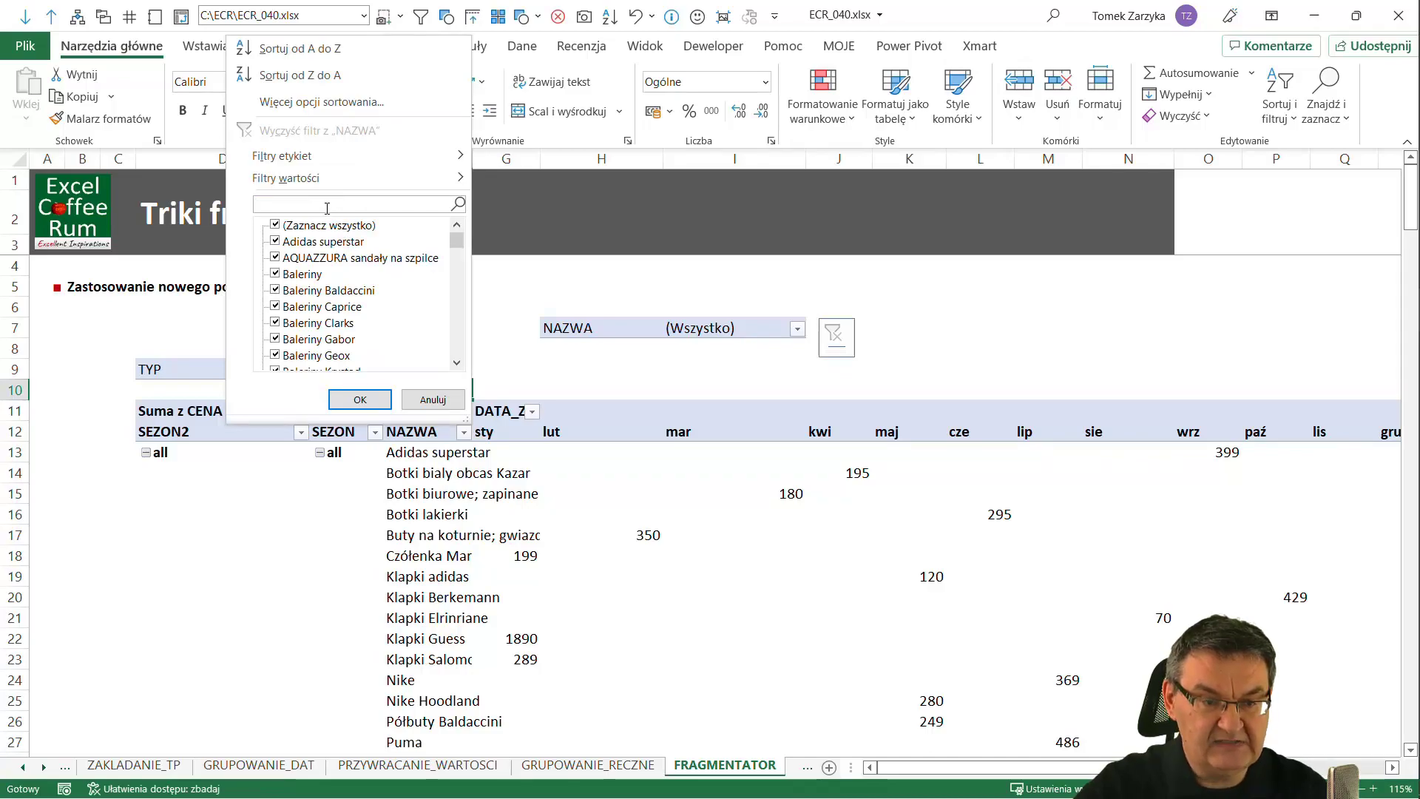
pyautogui.write('botki')
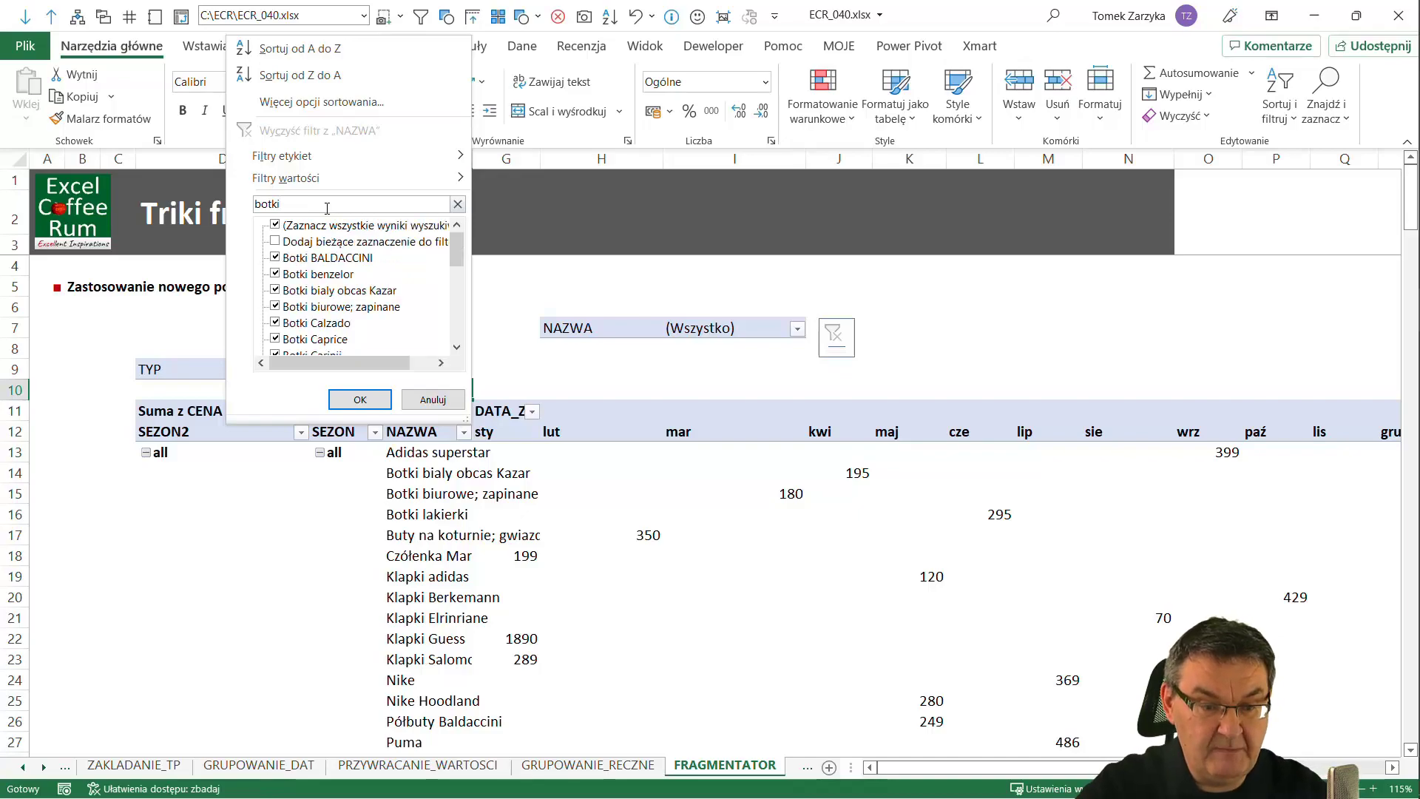
pyautogui.scroll(-2, 286, 244)
pyautogui.scroll(-2, 286, 273)
pyautogui.scroll(-2, 287, 295)
pyautogui.scroll(6, 286, 301)
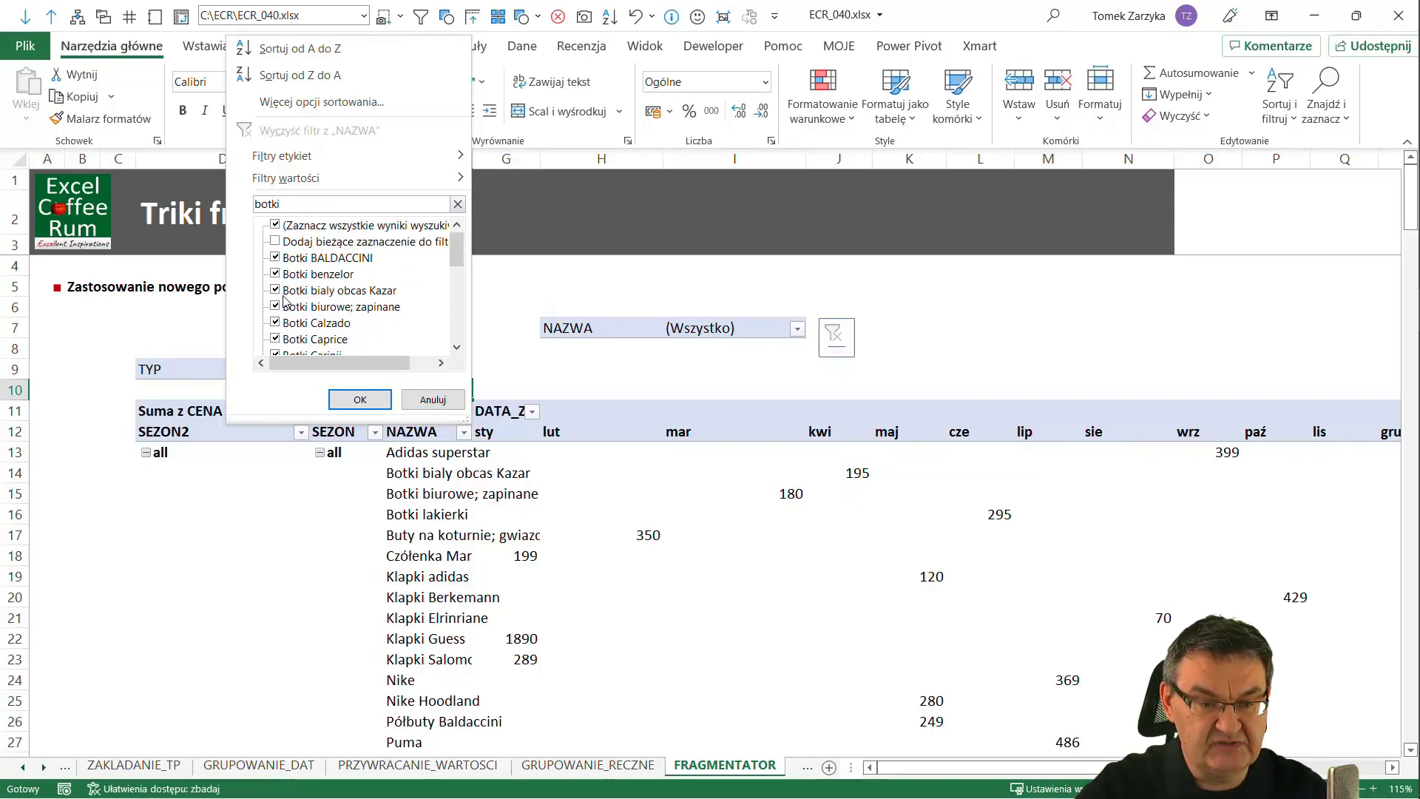
pyautogui.click(436, 400)
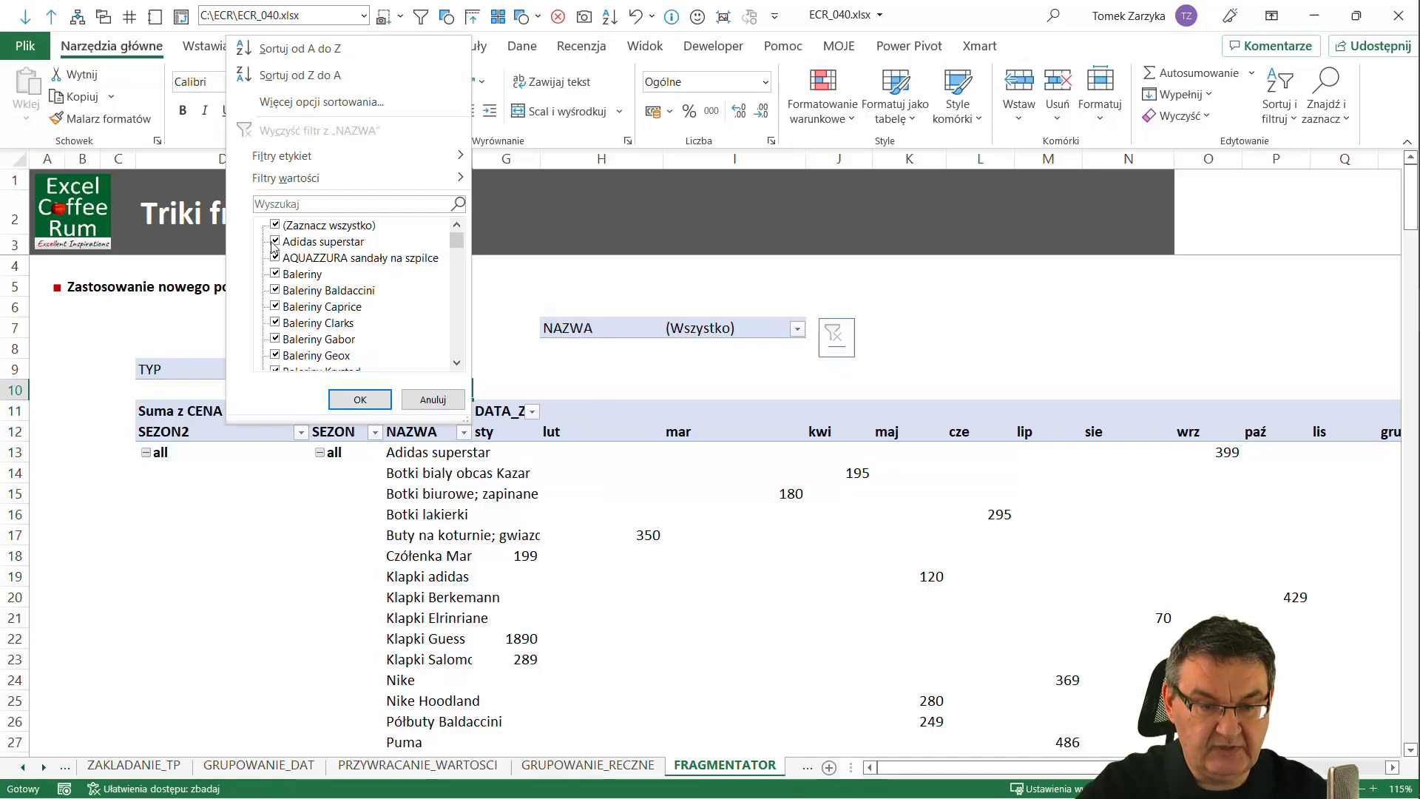
pyautogui.click(359, 400)
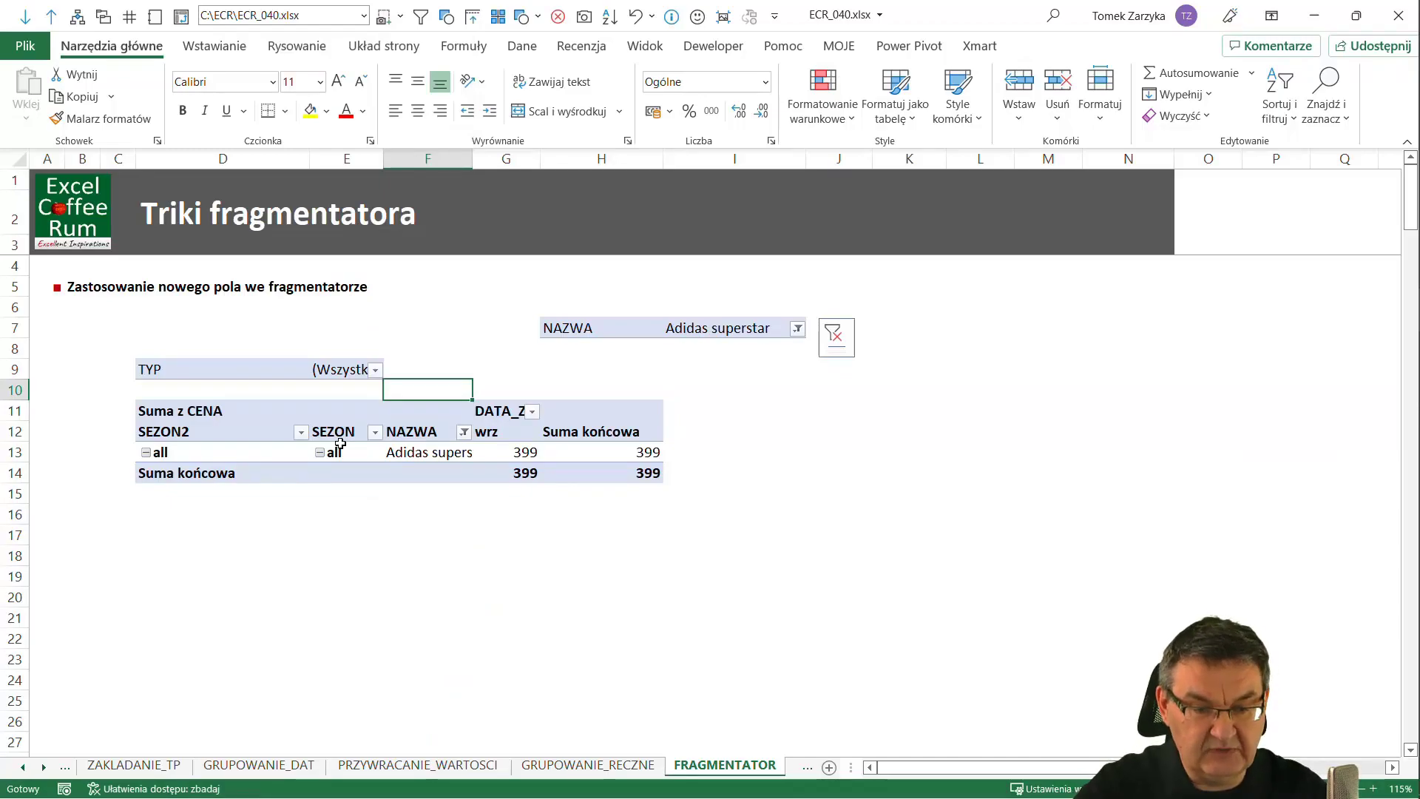
# - Select the Adidas superstar pivot table and make a first copy-and-paste attempt below it
pyautogui.press('Up')
pyautogui.hotkey('shift', 'Left')
pyautogui.hotkey('shift', 'Left')
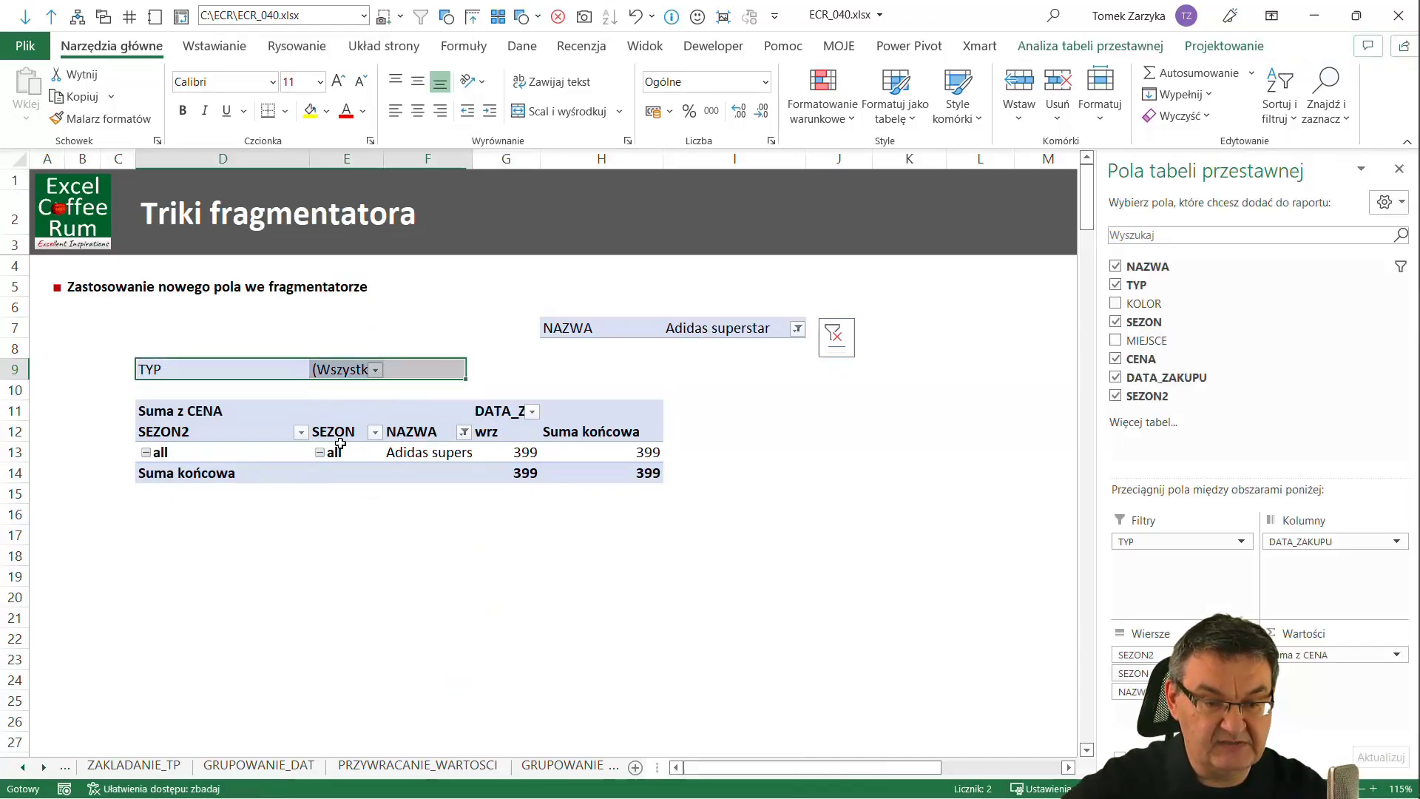
pyautogui.hotkey('shift', 'Right')
pyautogui.hotkey('shift', 'Right')
pyautogui.hotkey('shift', 'Right')
pyautogui.hotkey('shift', 'Left')
pyautogui.hotkey('shift', 'Down')
pyautogui.hotkey('shift', 'Down')
pyautogui.hotkey('shift', 'Down')
pyautogui.hotkey('shift', 'Down')
pyautogui.hotkey('shift', 'Down')
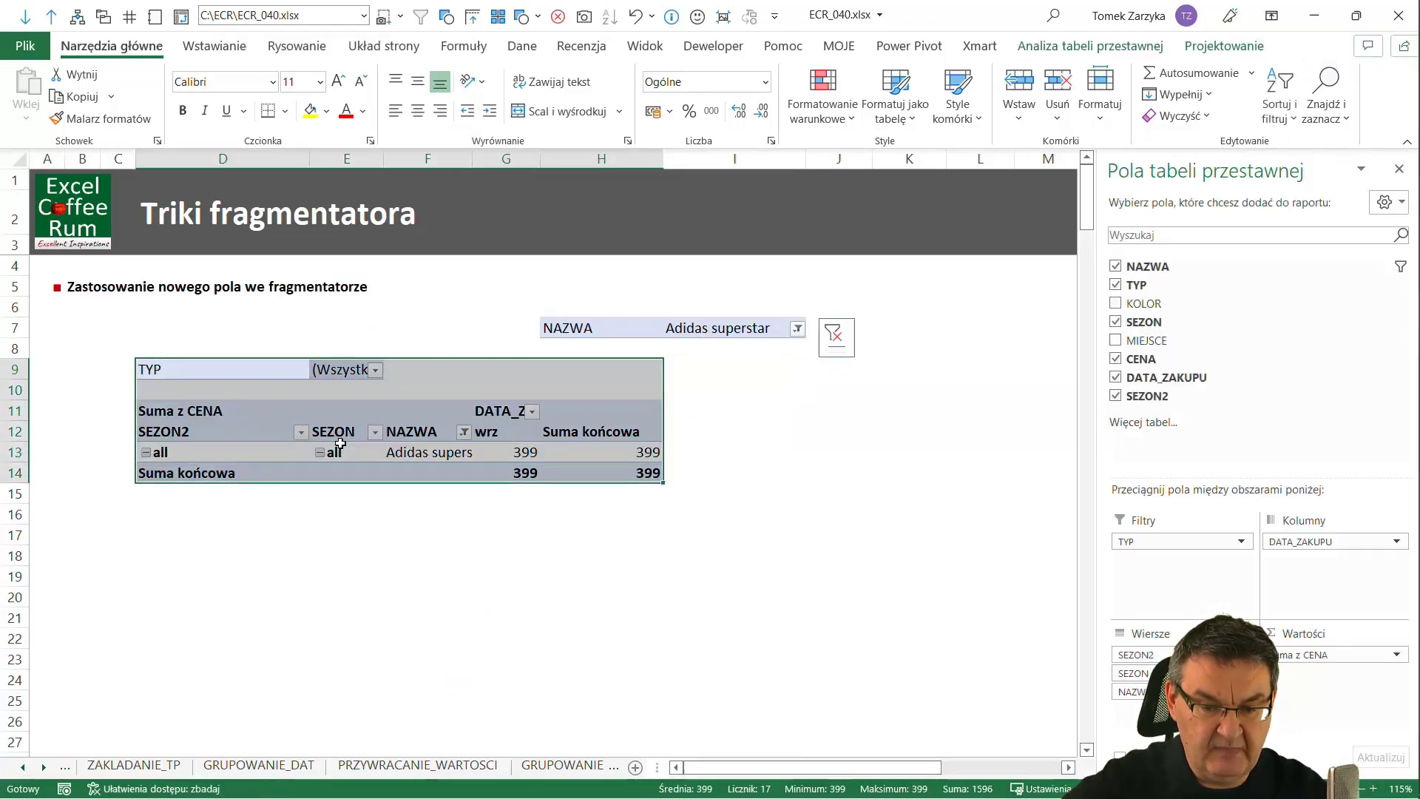
pyautogui.hotkey('ctrl', 'c')
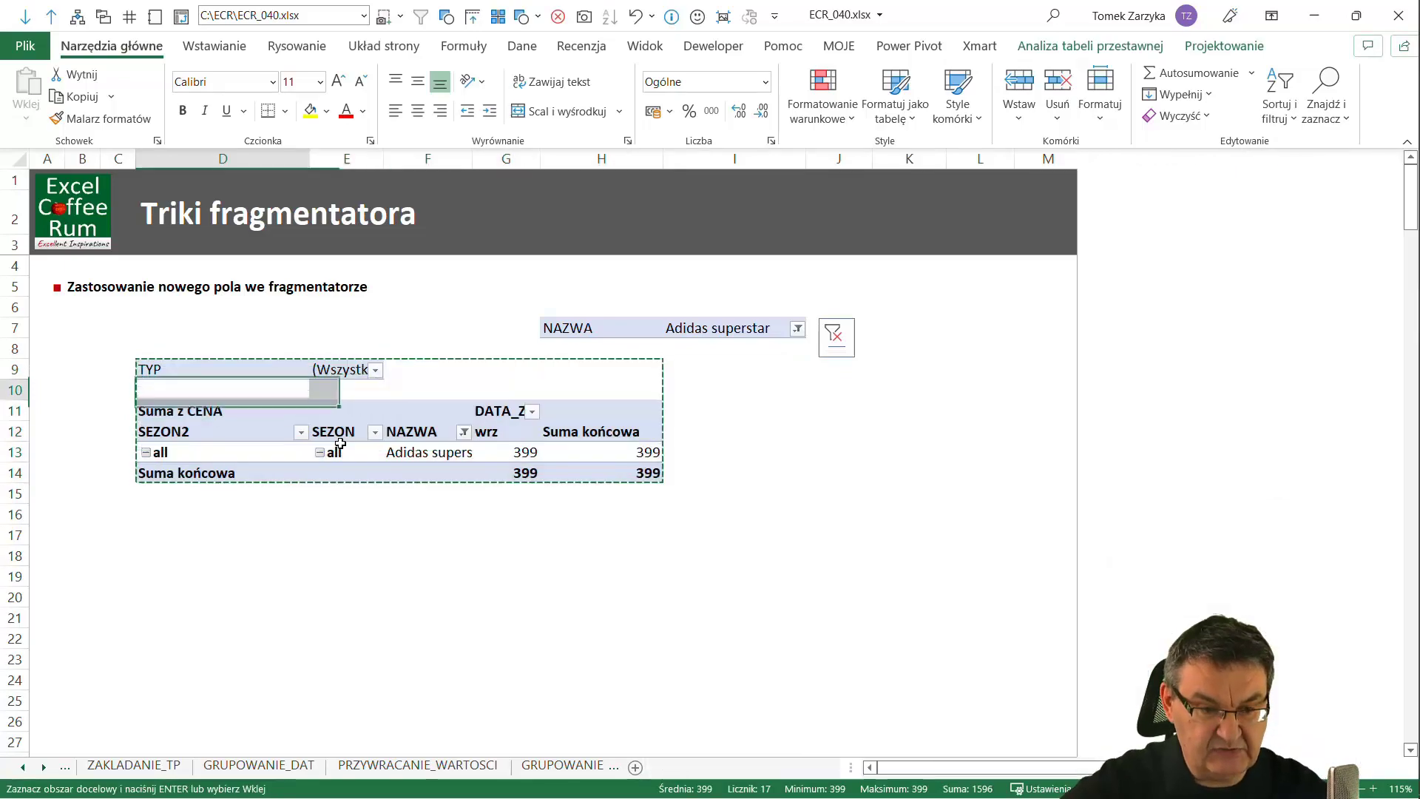
pyautogui.press('Down')
pyautogui.press('Down')
pyautogui.press('Down')
pyautogui.press('Up')
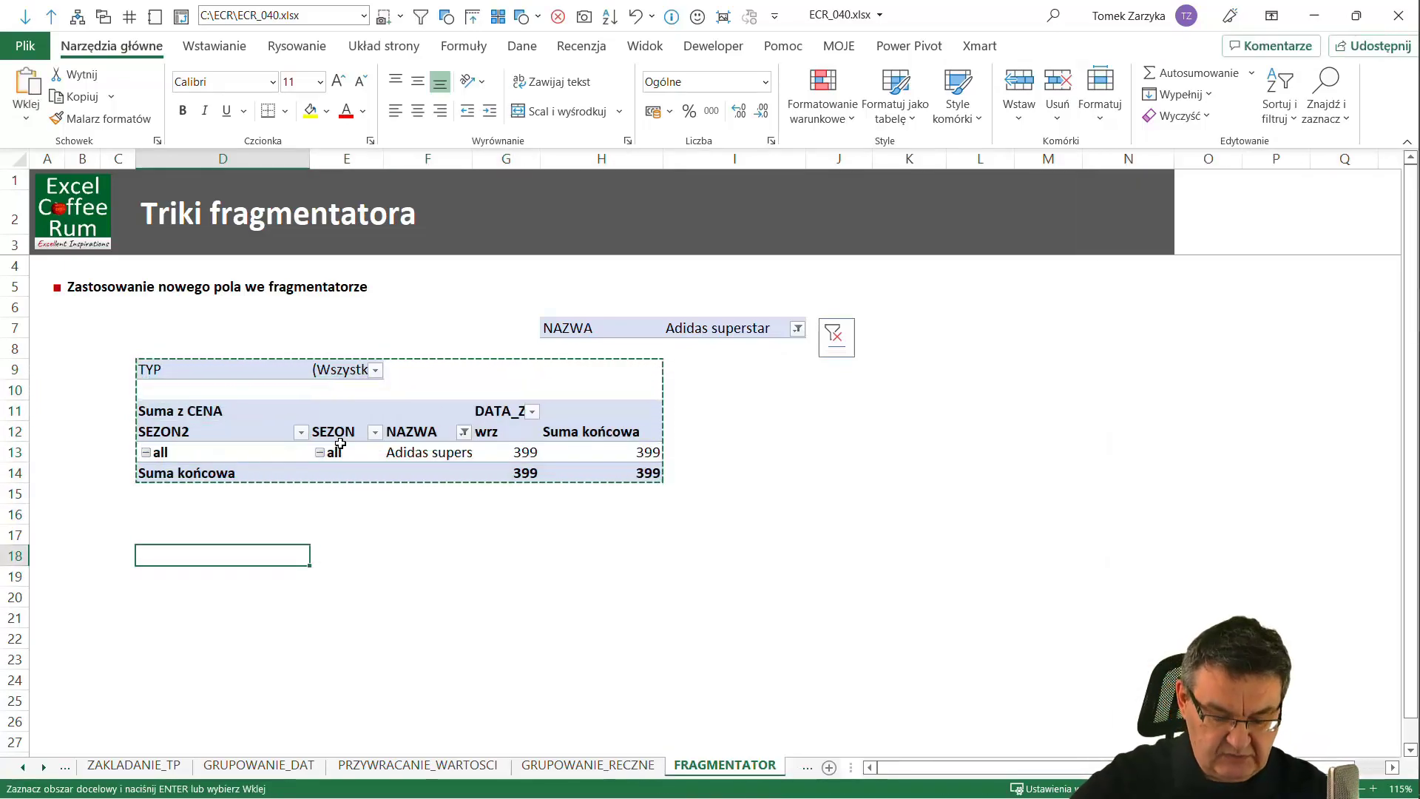
pyautogui.hotkey('ctrl', 'c')
pyautogui.press('Up')
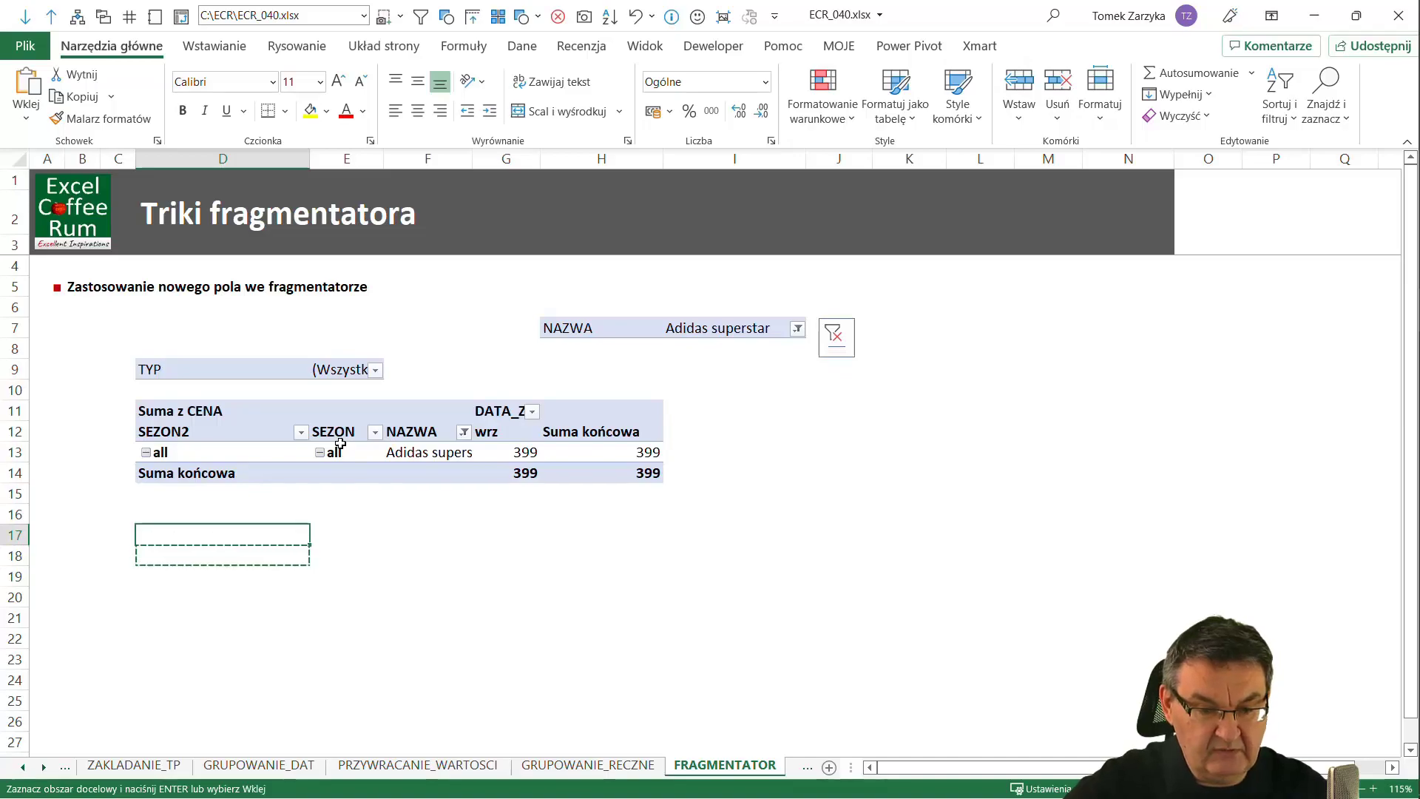
pyautogui.press('Down')
pyautogui.hotkey('ctrl', 'v')
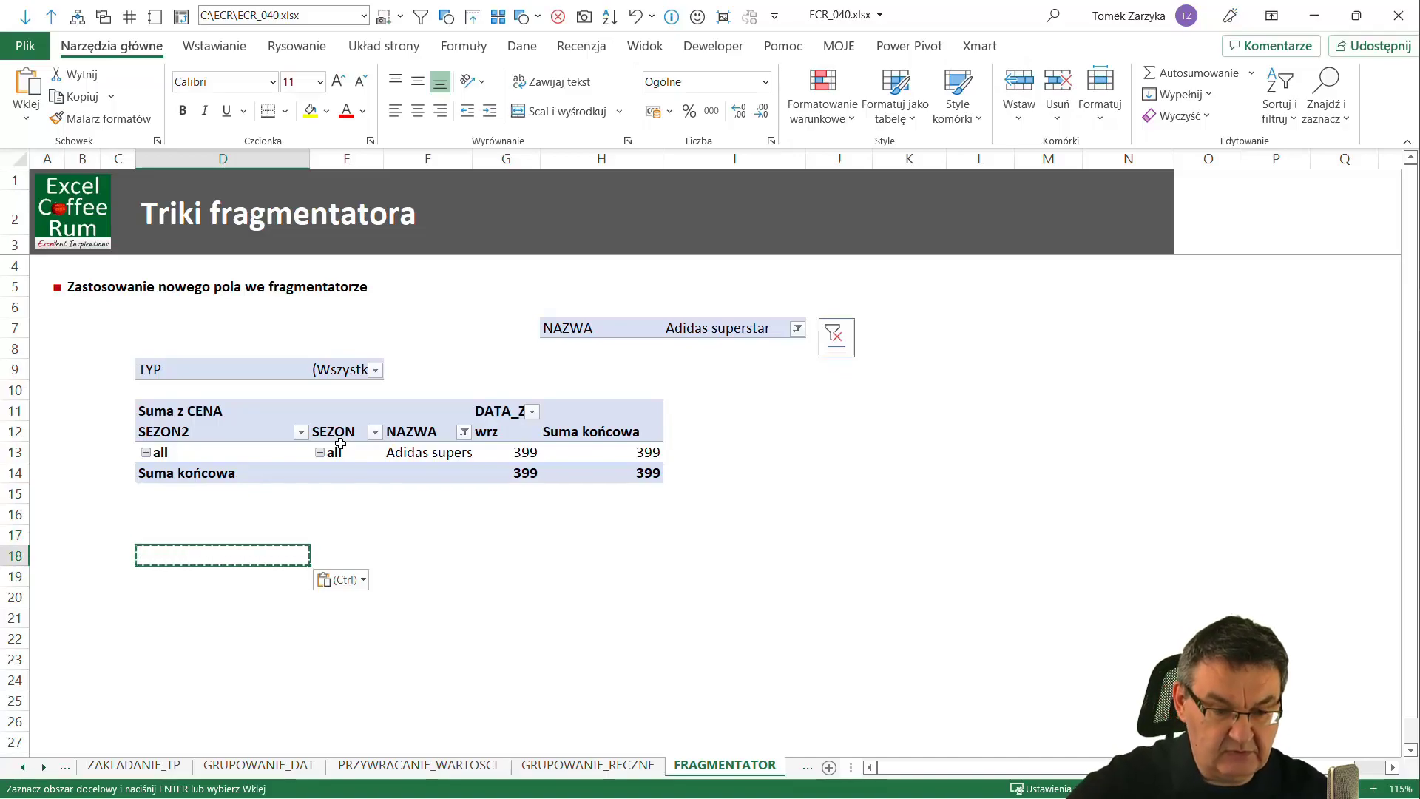
pyautogui.press('Escape')
# - Reselect the whole pivot D9:H14, copy it and paste the duplicate at D18
pyautogui.press('Up')
pyautogui.press('Up')
pyautogui.press('Up')
pyautogui.press('Up')
pyautogui.press('Up')
pyautogui.press('Up')
pyautogui.press('Up')
pyautogui.press('Up')
pyautogui.hotkey('shift', 'Down')
pyautogui.hotkey('shift', 'Down')
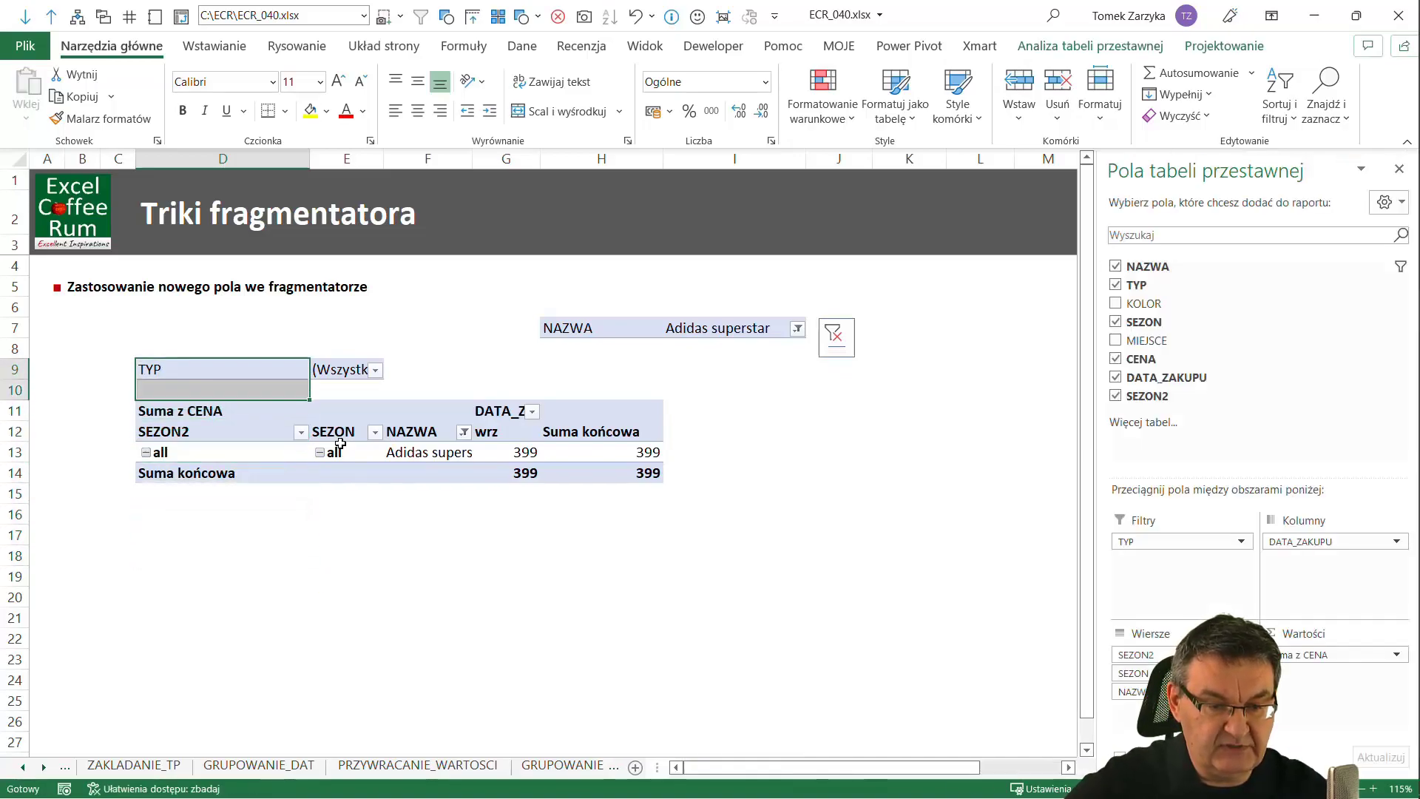
pyautogui.hotkey('shift', 'Down')
pyautogui.hotkey('shift', 'Down')
pyautogui.hotkey('shift', 'Down')
pyautogui.hotkey('shift', 'Right')
pyautogui.hotkey('shift', 'Right')
pyautogui.hotkey('shift', 'Right')
pyautogui.hotkey('shift', 'Right')
pyautogui.hotkey('shift', 'Right')
pyautogui.hotkey('shift', 'Left')
pyautogui.hotkey('ctrl', 'c')
pyautogui.press('Down')
pyautogui.press('Down')
pyautogui.press('Down')
pyautogui.press('Down')
pyautogui.press('Down')
pyautogui.press('Down')
pyautogui.press('Down')
pyautogui.press('Down')
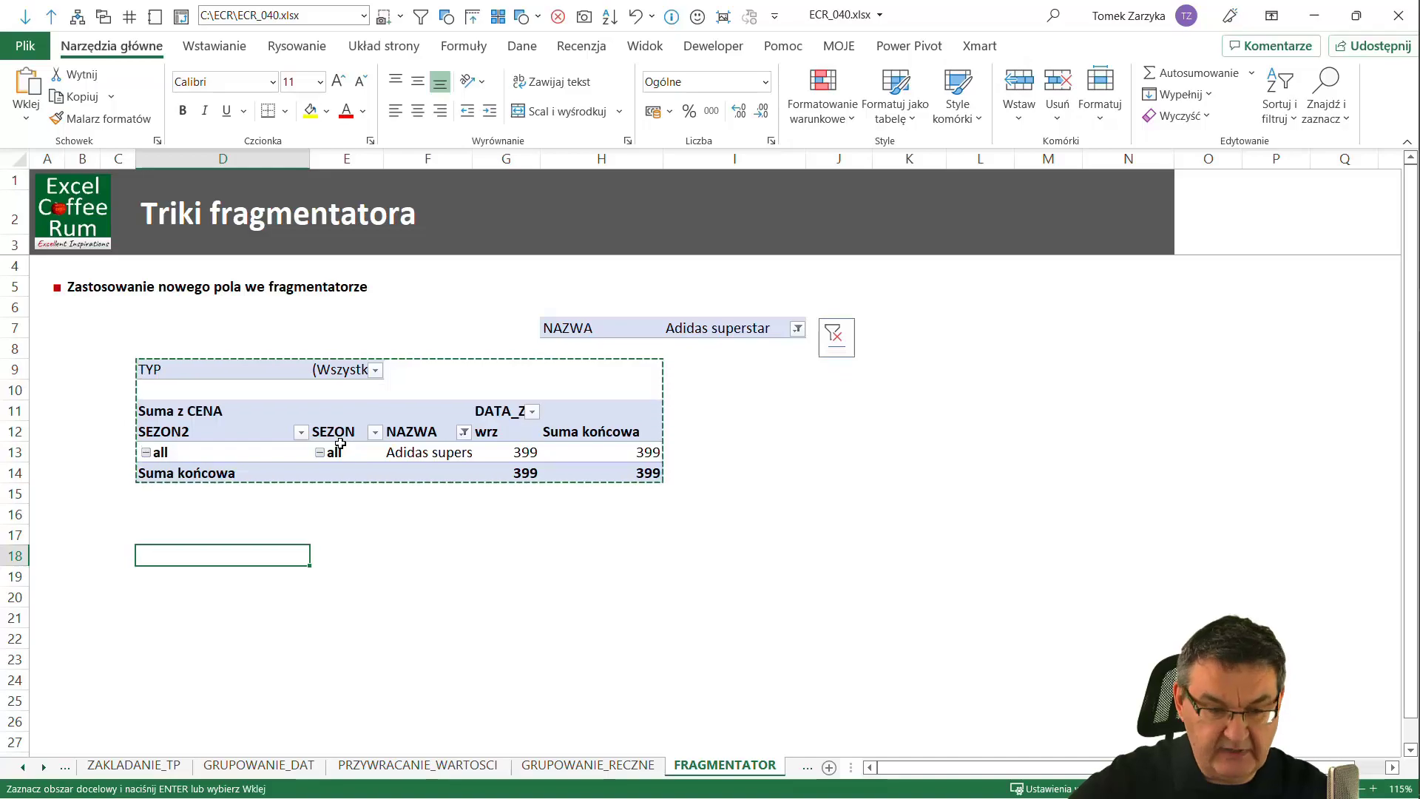
pyautogui.press('Return')
pyautogui.press('Down')
pyautogui.press('Down')
pyautogui.press('Down')
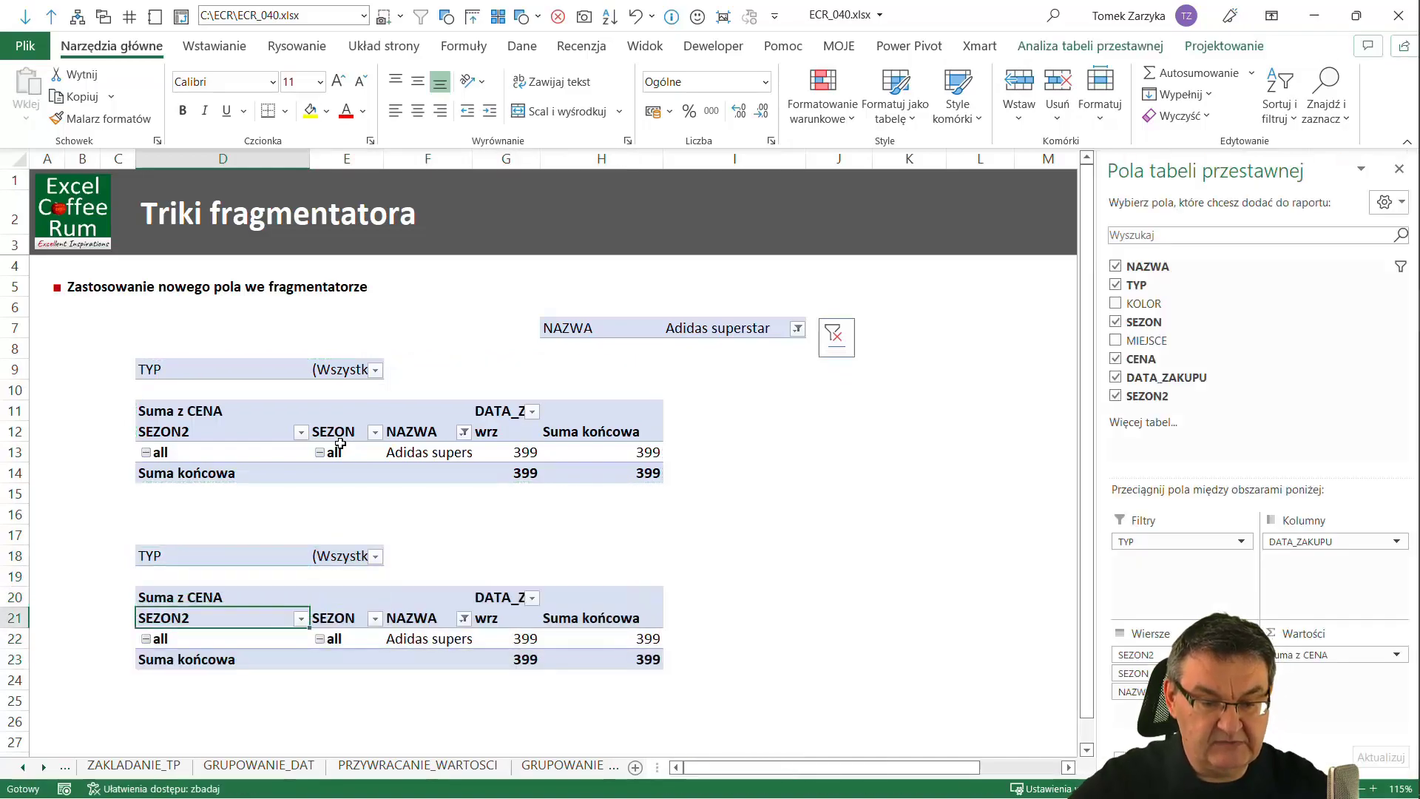
# - Remove SEZON2, SEZON, CENA, DATA_ZAKUPU and TYP from the second pivot and make NAZWA its report filter
pyautogui.moveTo(1131, 654); pyautogui.dragTo(1172, 414)
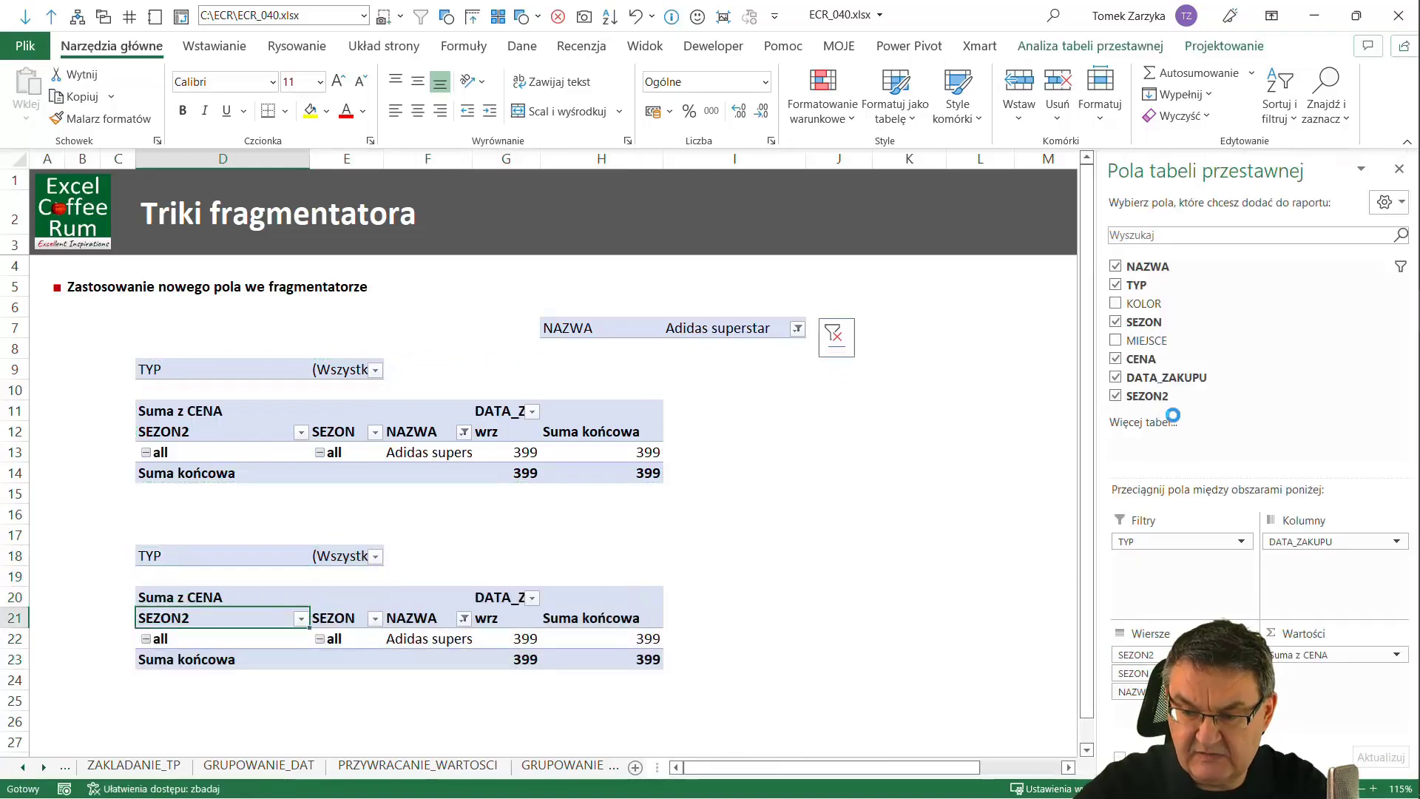
pyautogui.moveTo(1131, 654); pyautogui.dragTo(1175, 473)
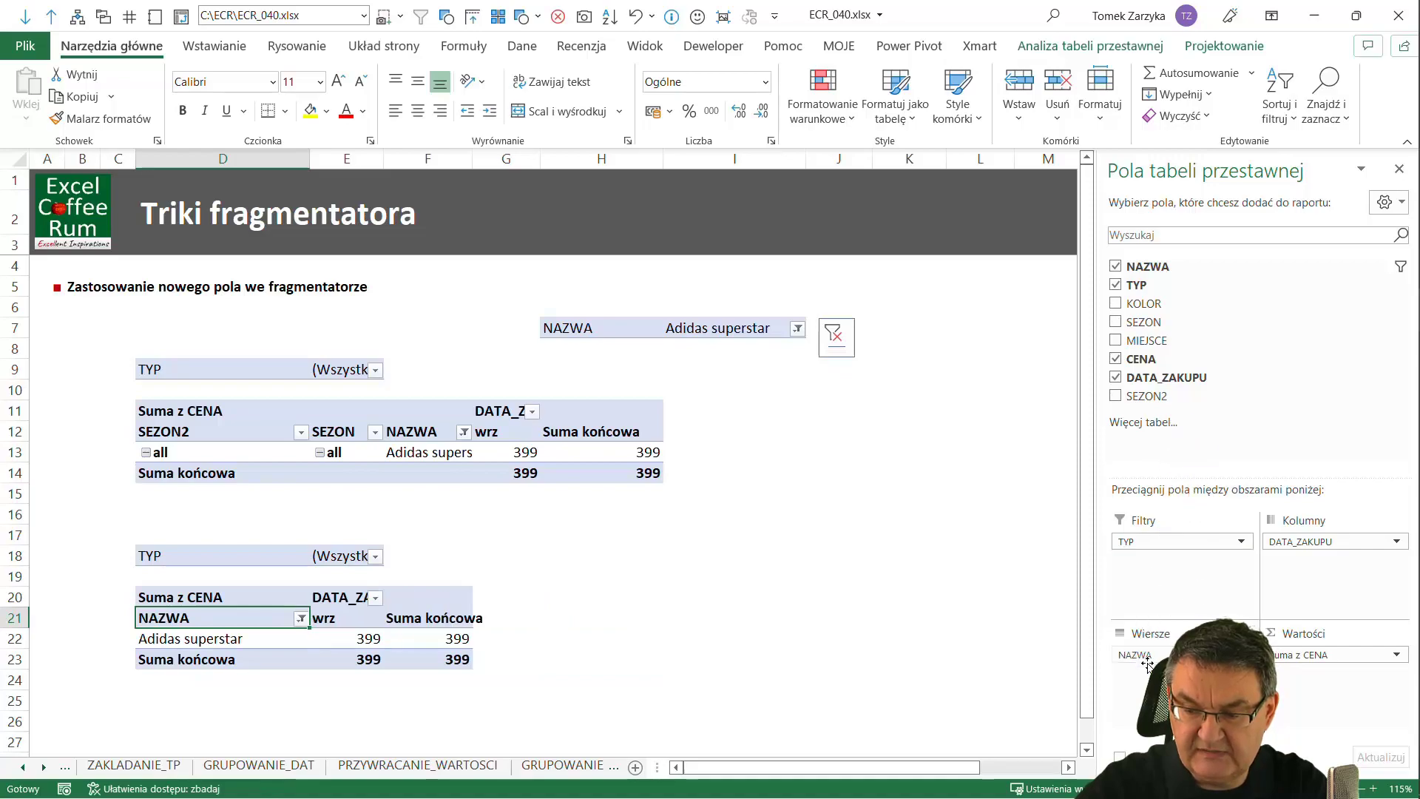
pyautogui.click(1162, 655)
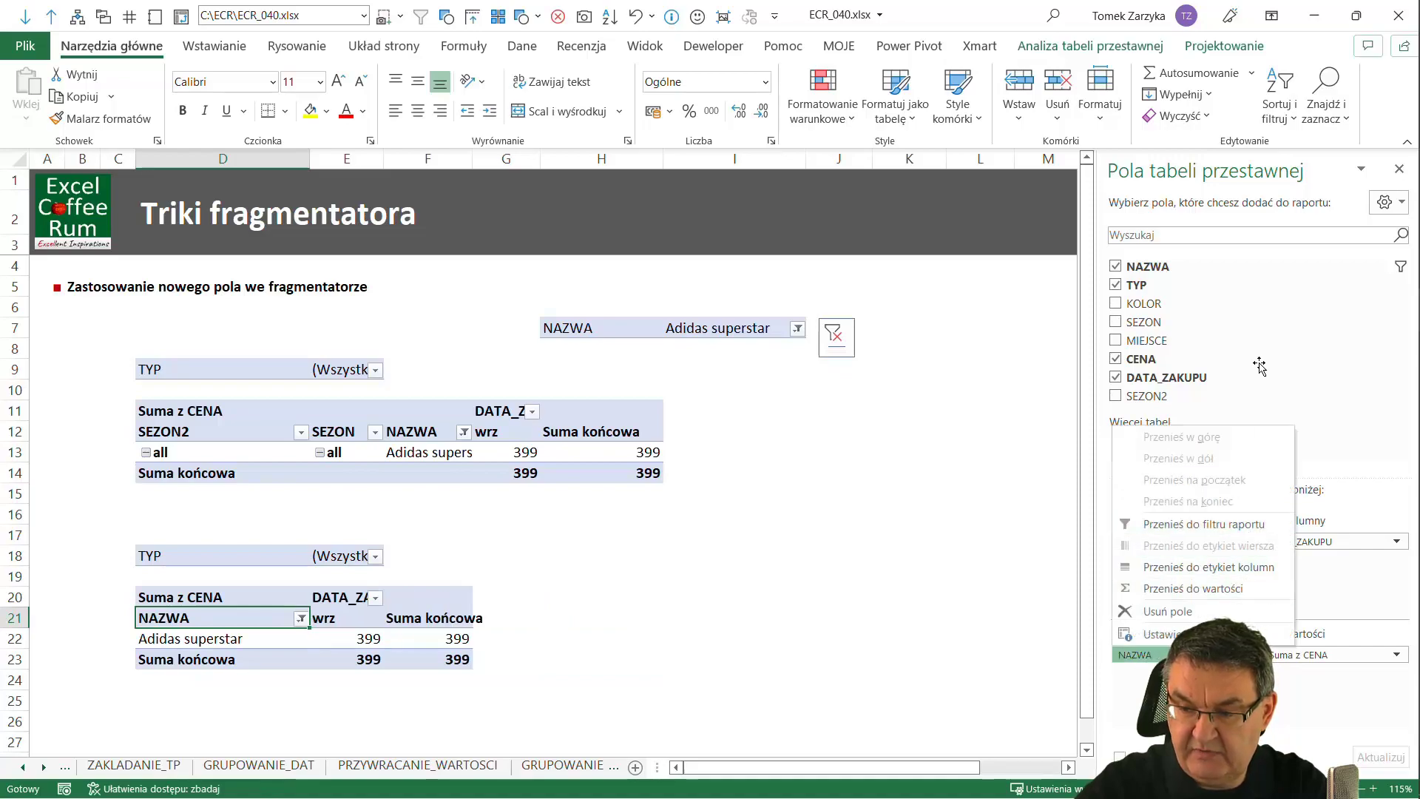
pyautogui.click(1281, 662)
pyautogui.moveTo(1282, 662); pyautogui.dragTo(1311, 475)
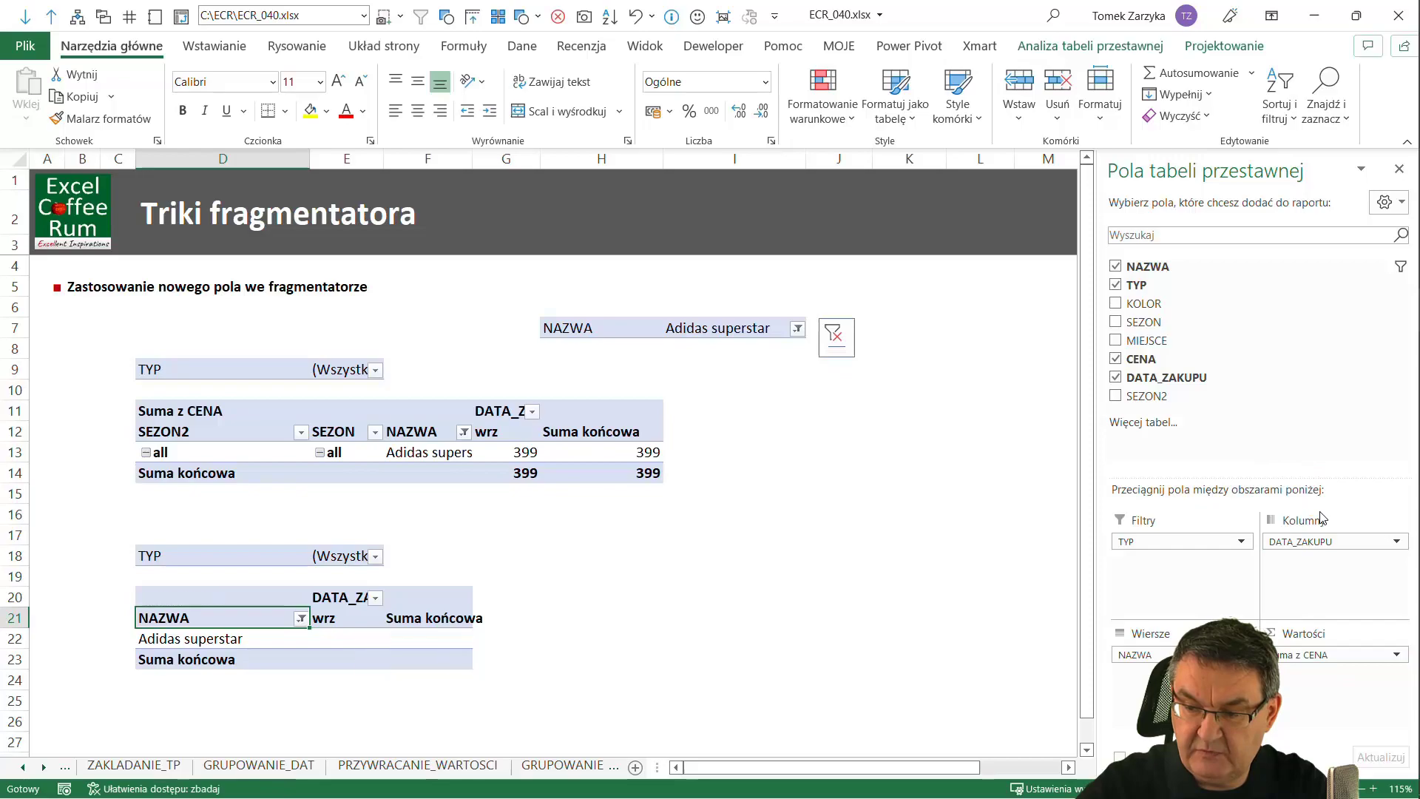
pyautogui.moveTo(1320, 543); pyautogui.dragTo(1302, 473)
pyautogui.moveTo(1176, 542); pyautogui.dragTo(1256, 417)
pyautogui.moveTo(1134, 654); pyautogui.dragTo(1177, 597)
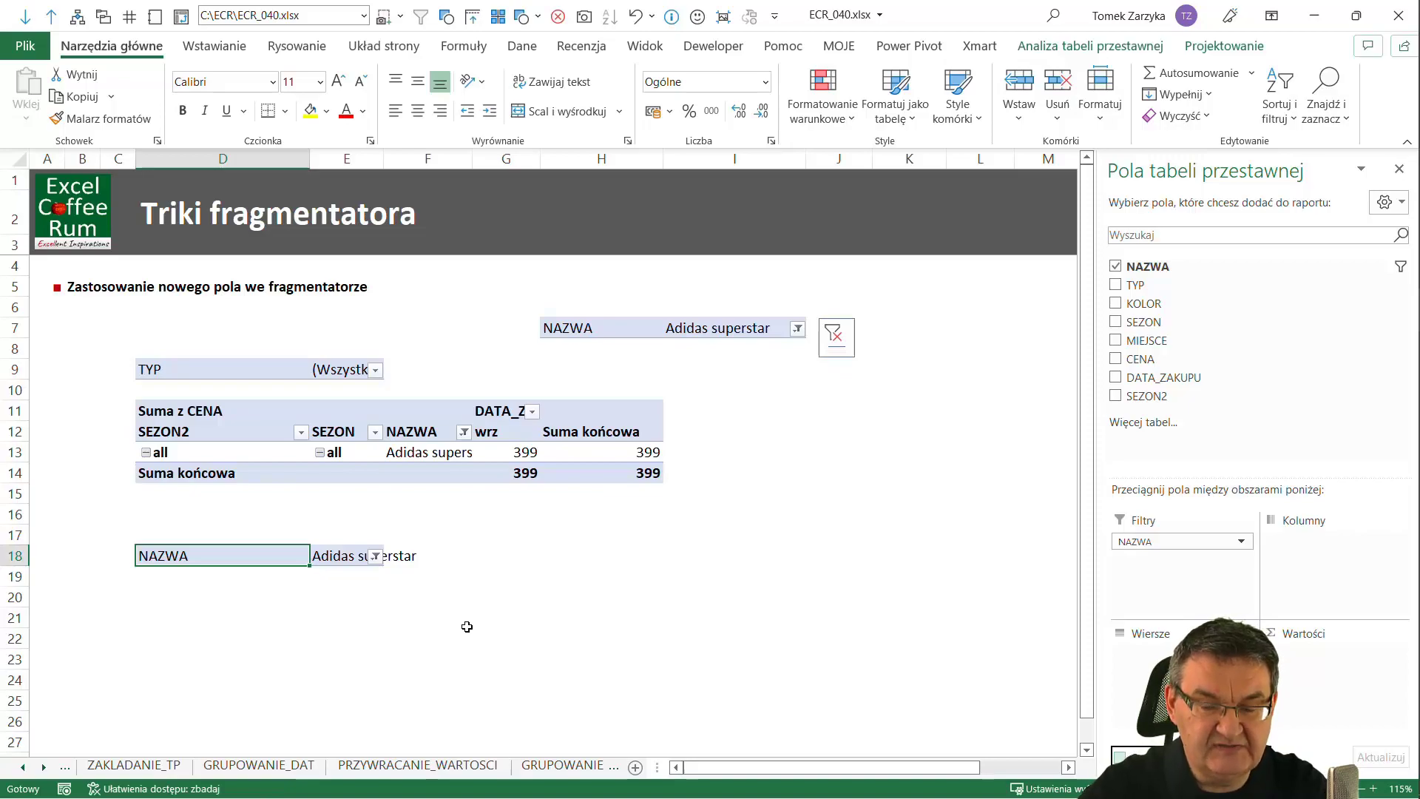
# - Check the NAZWA filters at I7 and D18, then delete the small slicer beside the top filter
pyautogui.click(723, 325)
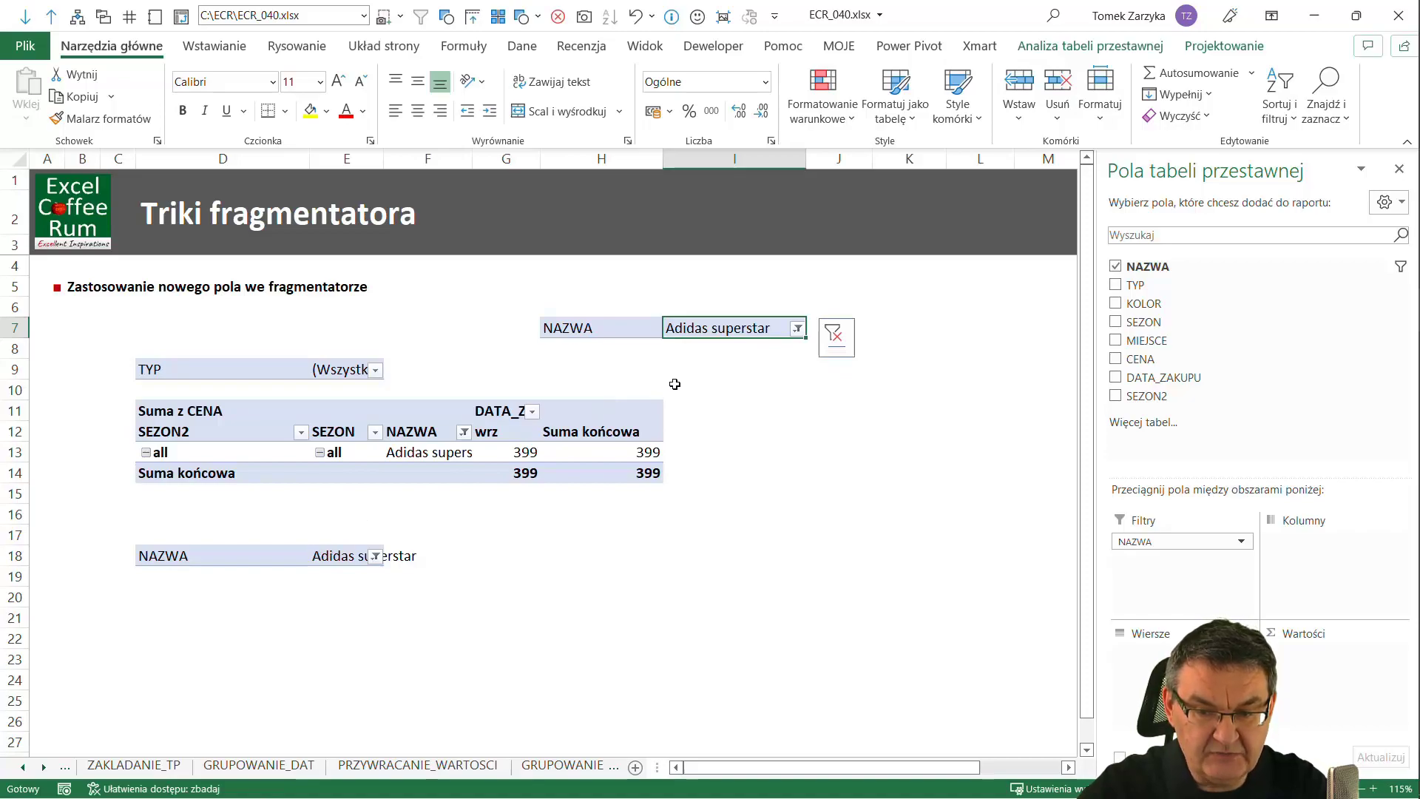
pyautogui.click(302, 554)
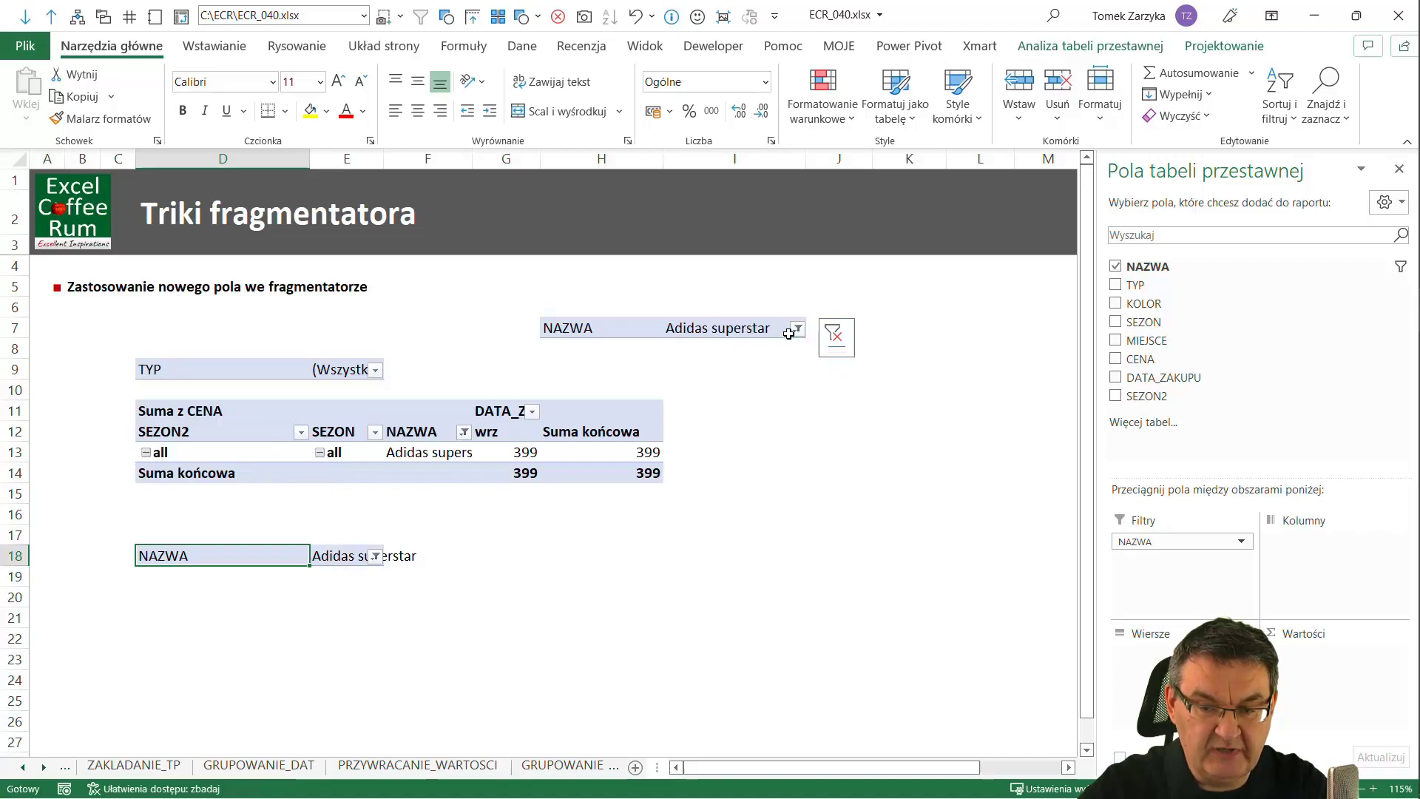
pyautogui.click(827, 356)
pyautogui.press('Escape')
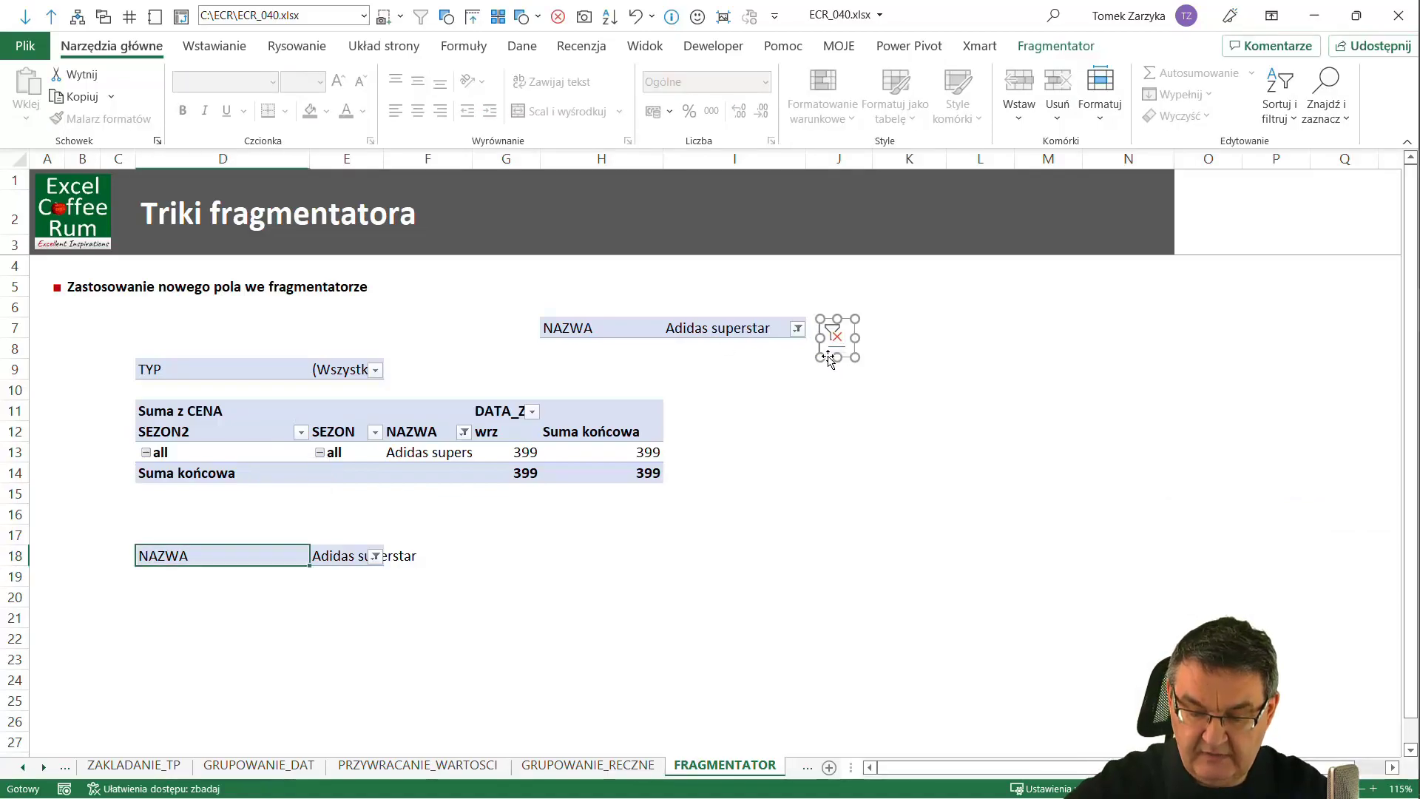
pyautogui.press('Delete')
pyautogui.click(732, 458)
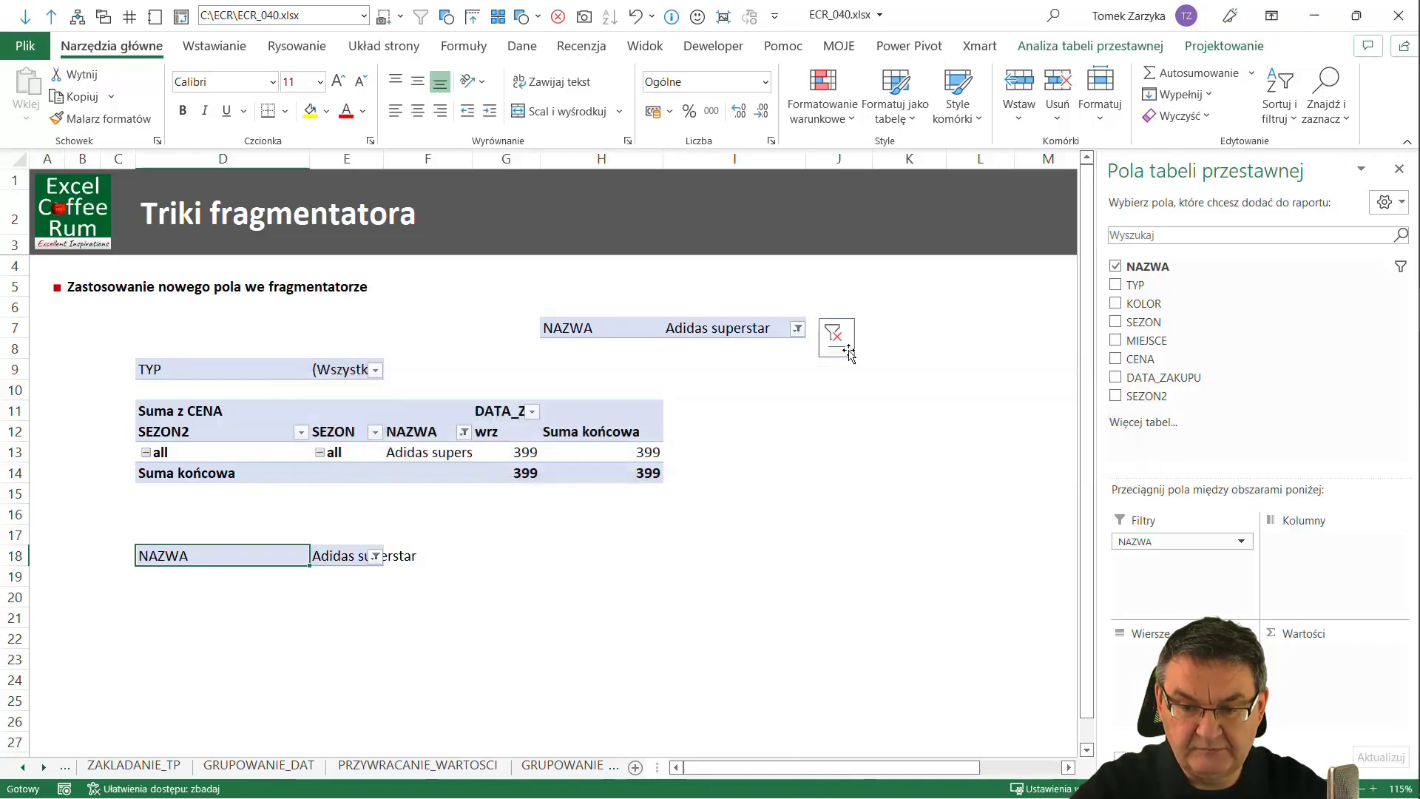
pyautogui.click(848, 349)
pyautogui.press('Delete')
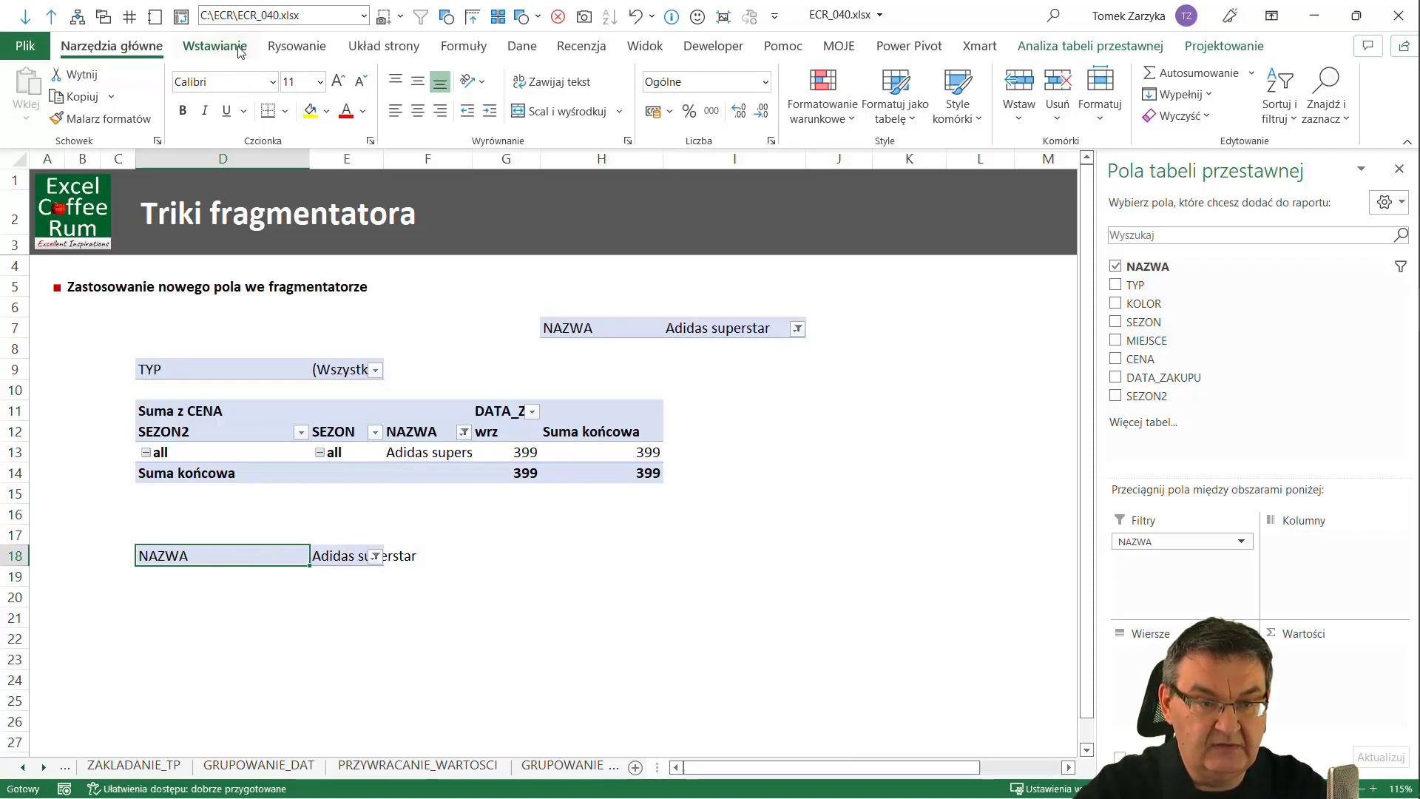
# - Insert a NAZWA slicer and move it to the right of the pivot table
pyautogui.click(214, 46)
pyautogui.click(933, 92)
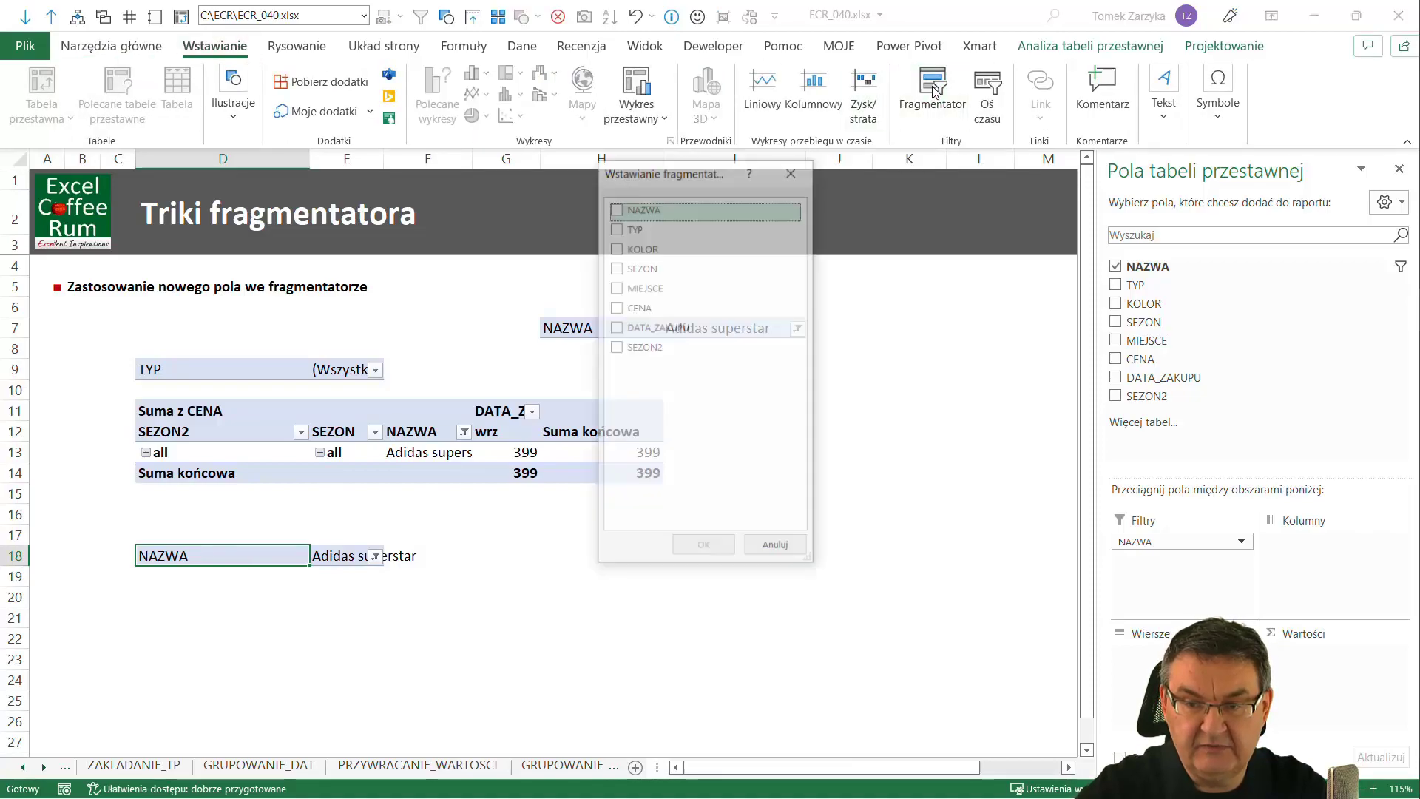
pyautogui.click(622, 208)
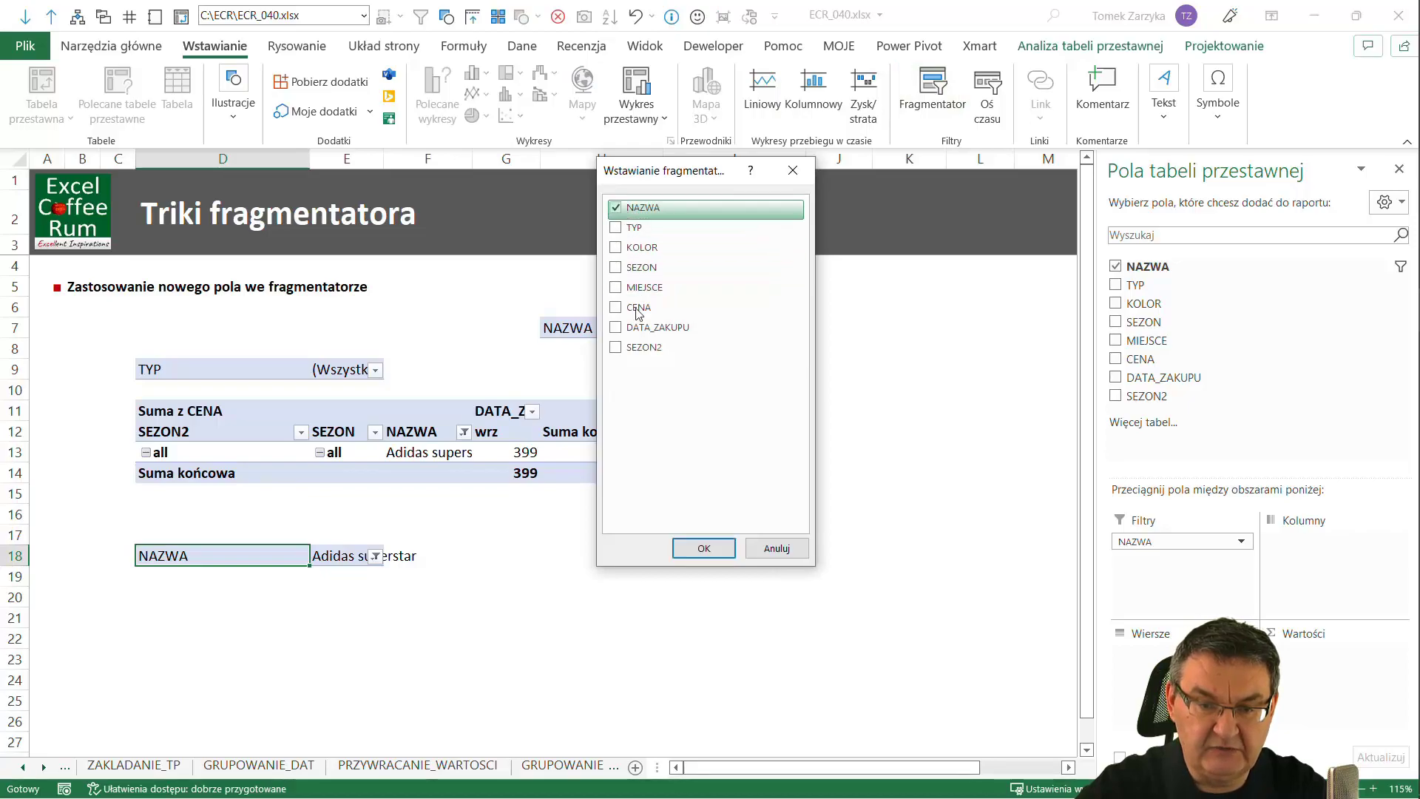
pyautogui.click(702, 548)
pyautogui.moveTo(545, 379); pyautogui.dragTo(830, 405)
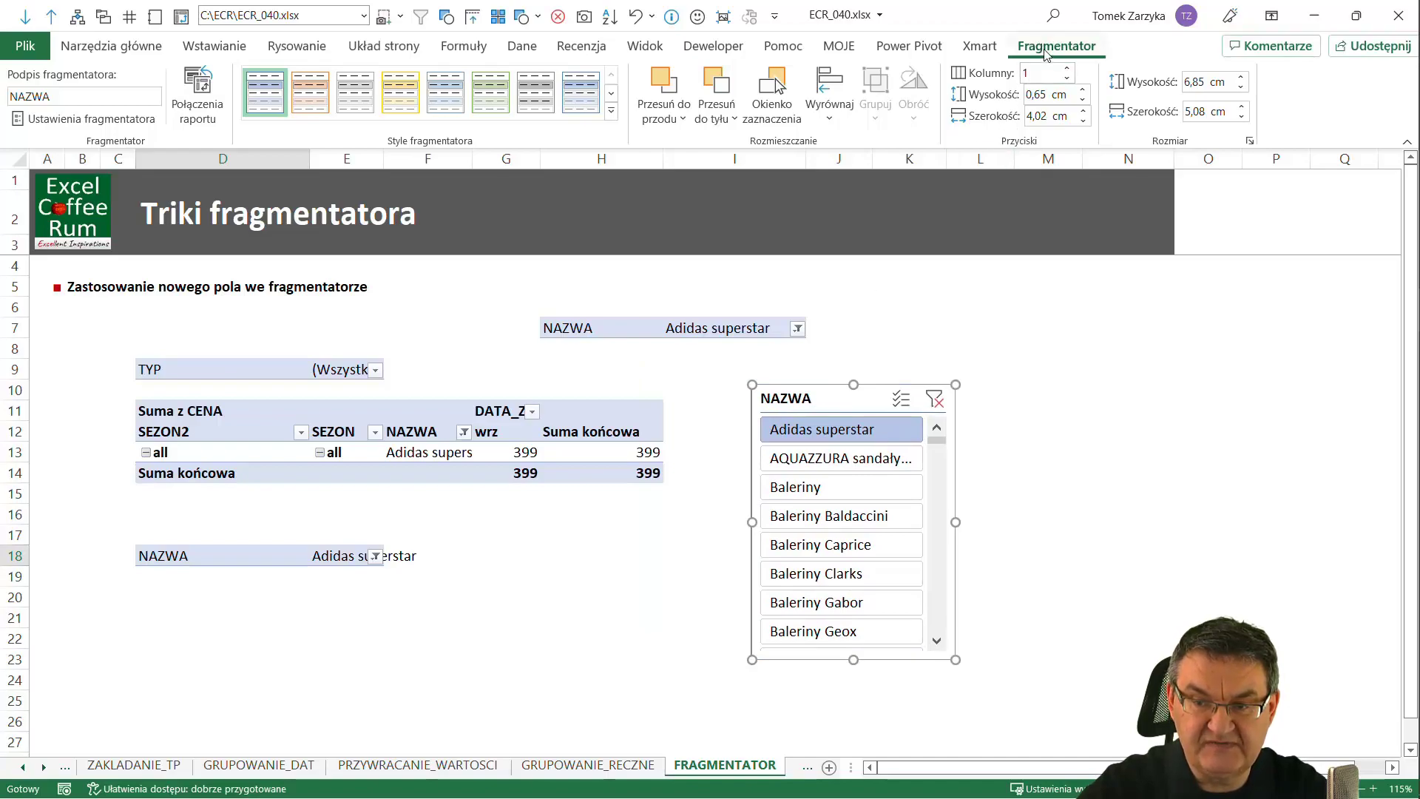
# - Look at the slicer's report connections and the pivot's options without changing anything
pyautogui.click(206, 118)
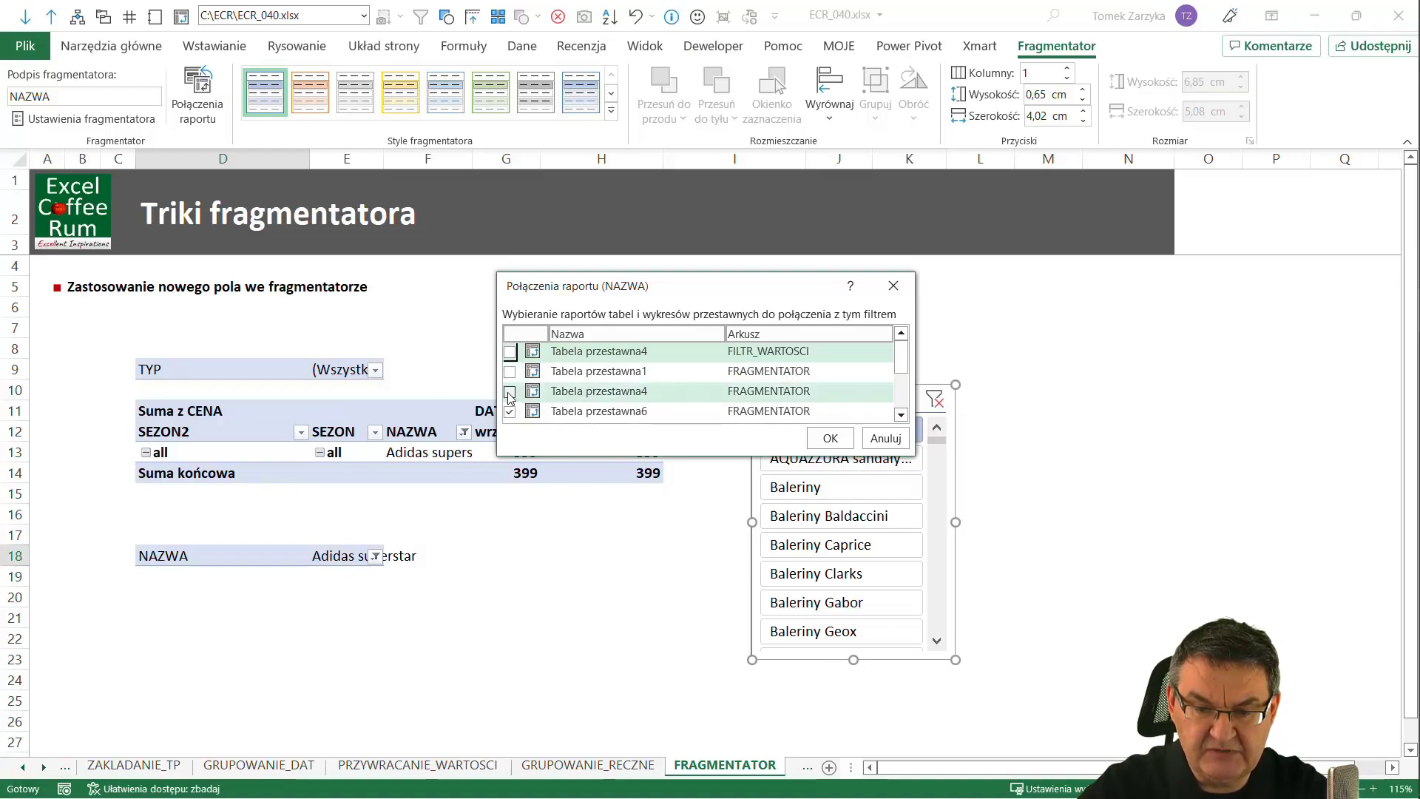
pyautogui.click(885, 441)
pyautogui.click(569, 328)
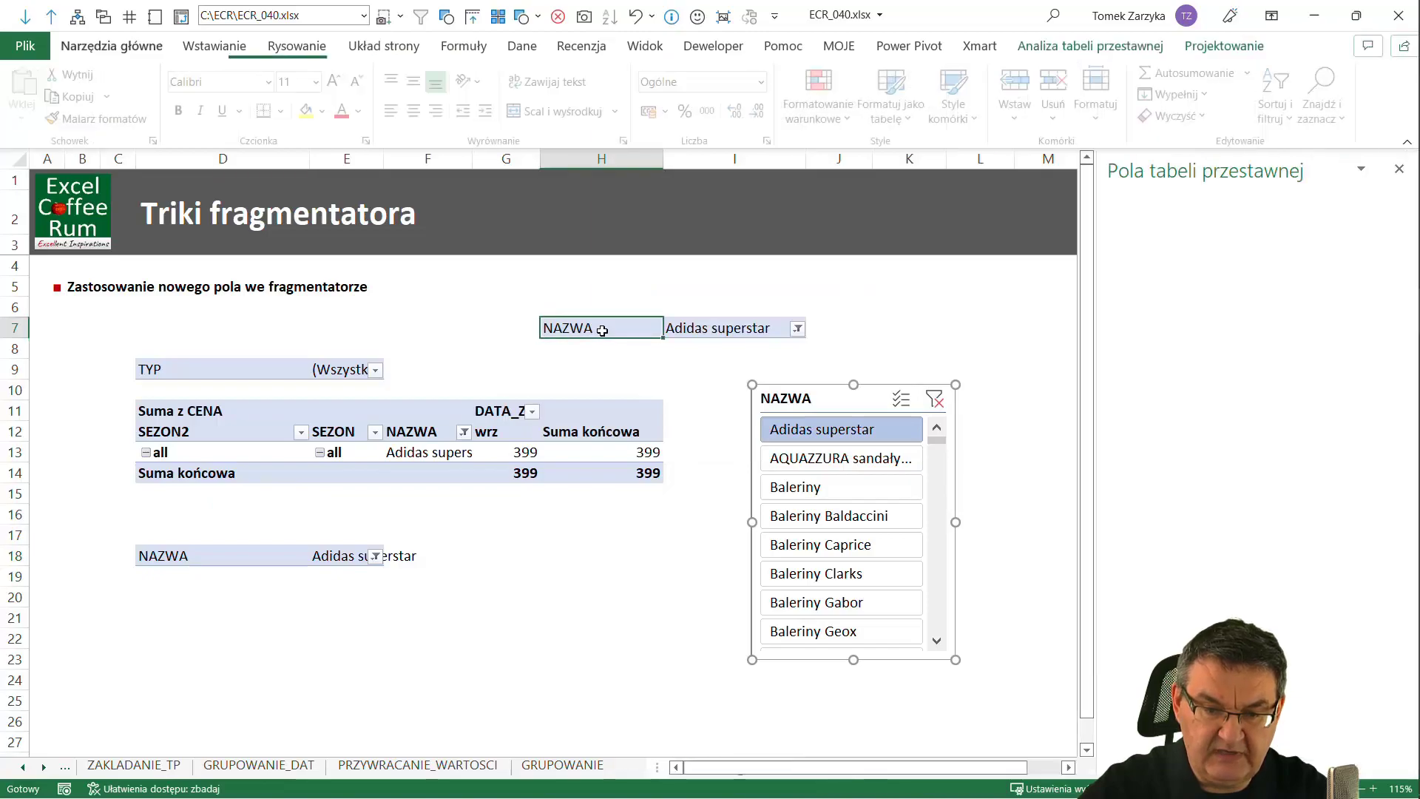
pyautogui.click(346, 436)
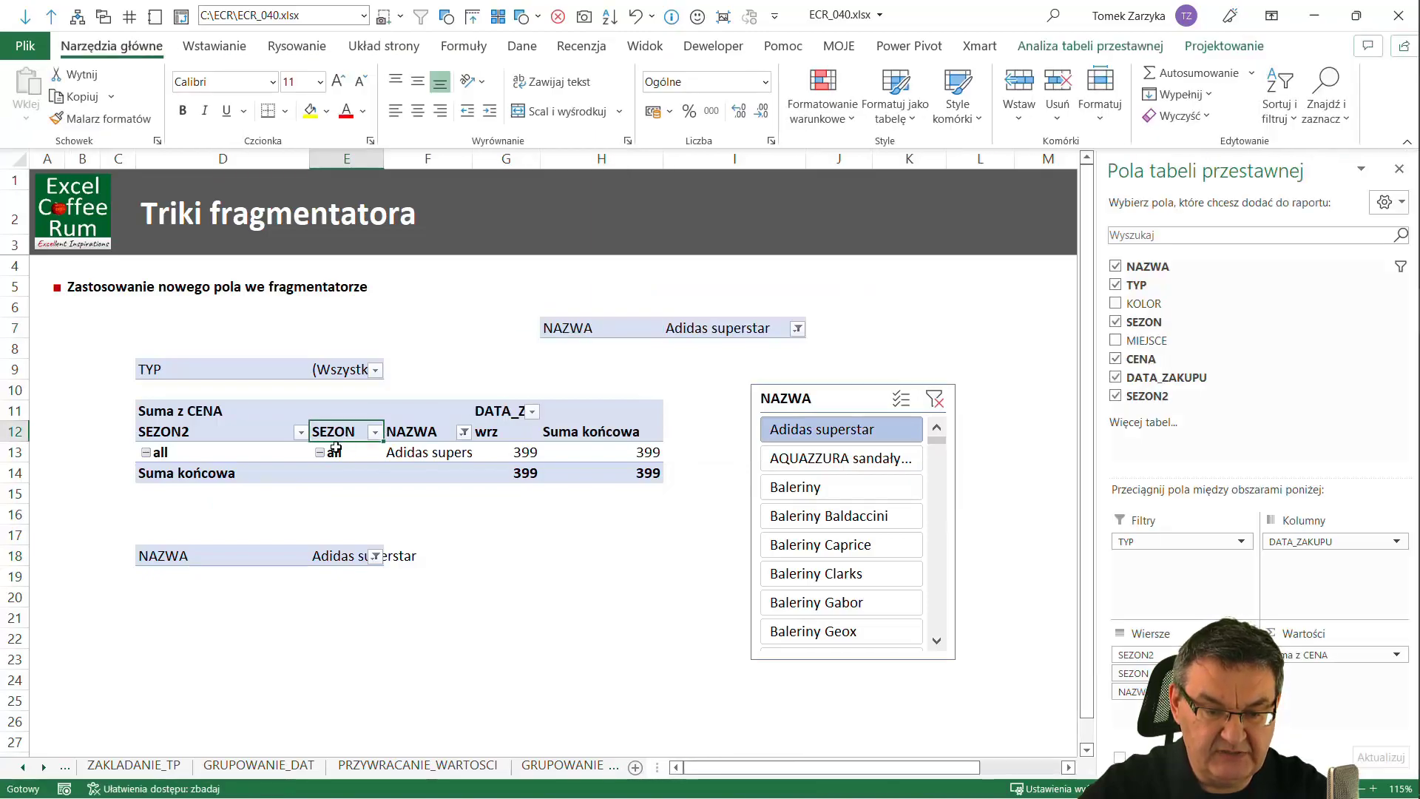
pyautogui.rightClick(335, 448)
pyautogui.press('Escape')
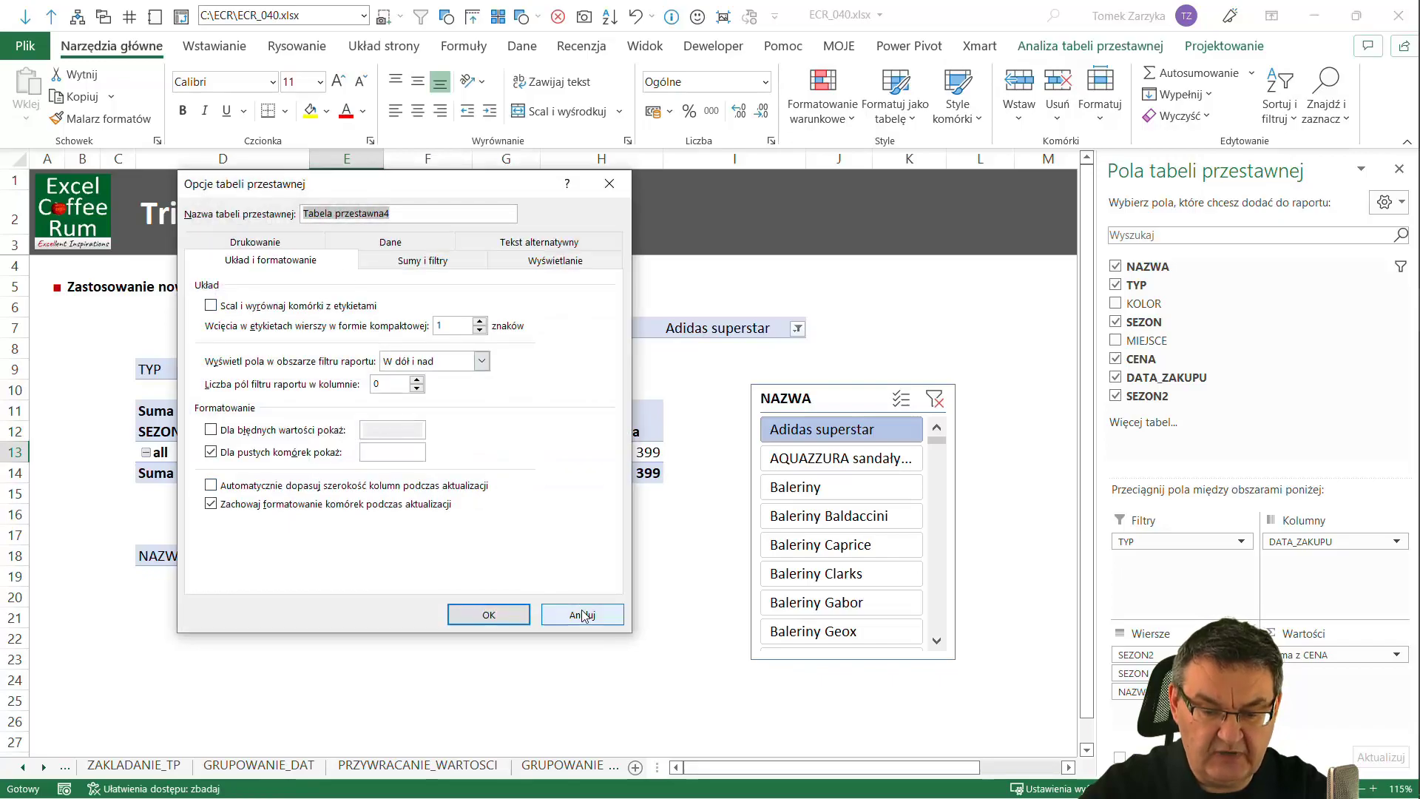
pyautogui.click(582, 614)
# - Connect the slicer also to Tabela przestawna4, test Baleriny and AQUAZZURA, then return to Adidas superstar
pyautogui.click(789, 400)
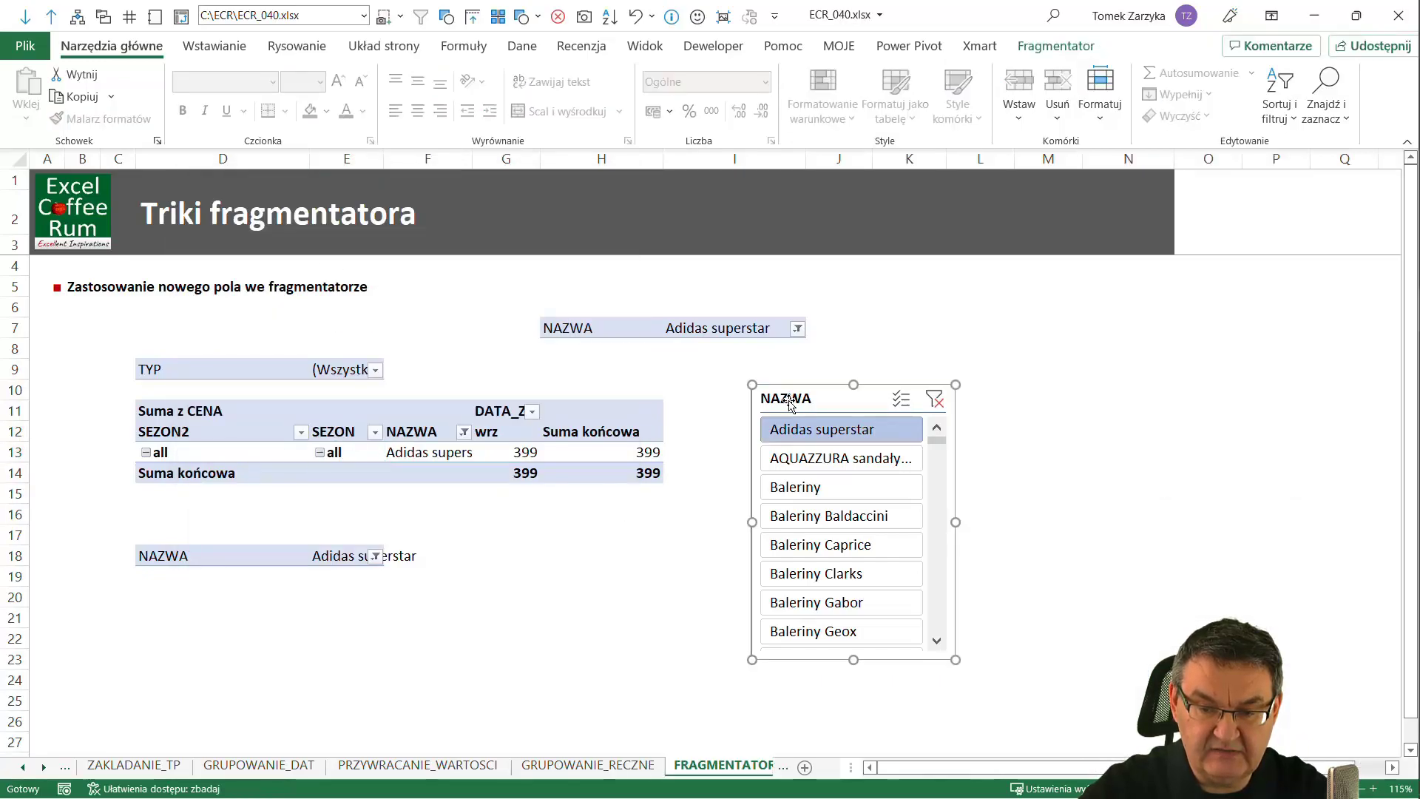
pyautogui.click(198, 111)
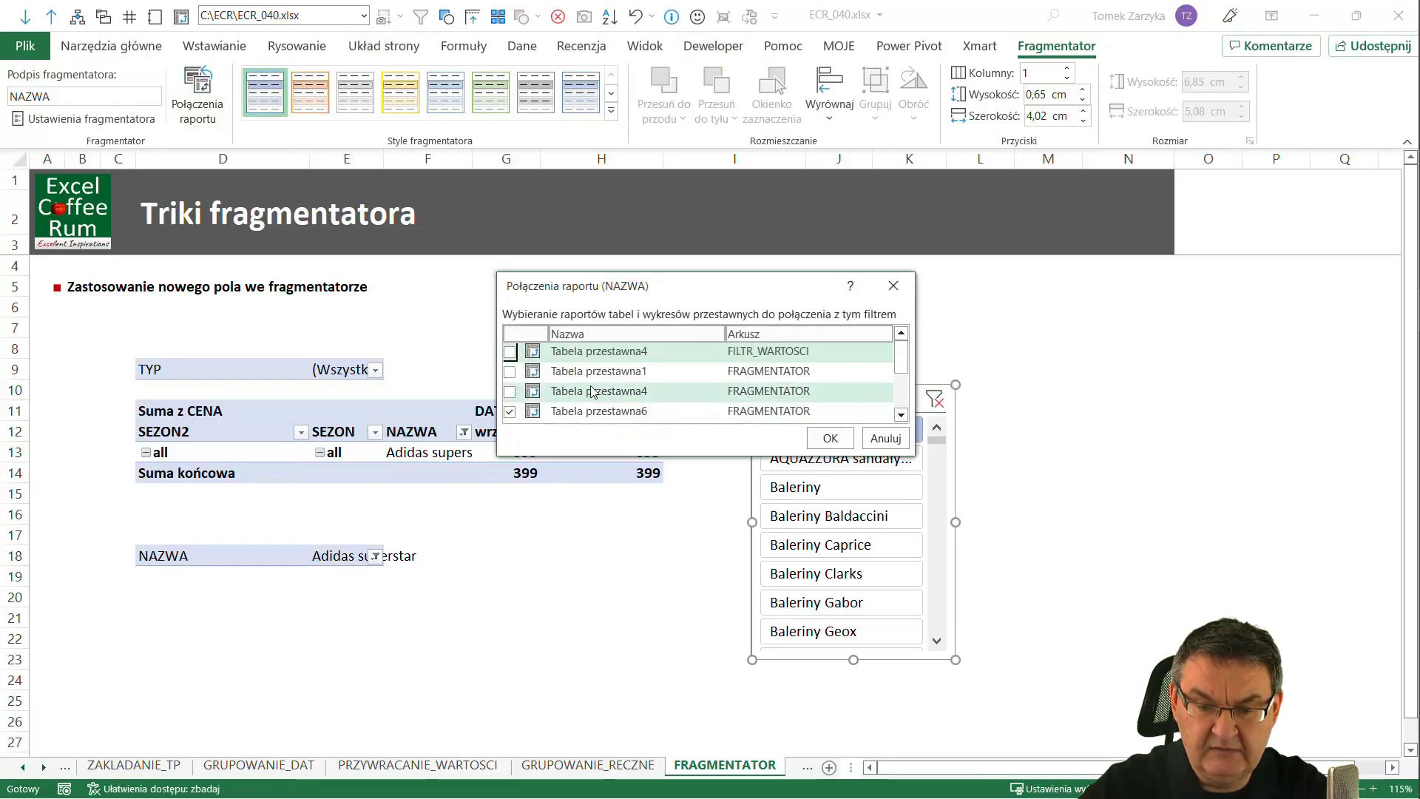
pyautogui.click(511, 392)
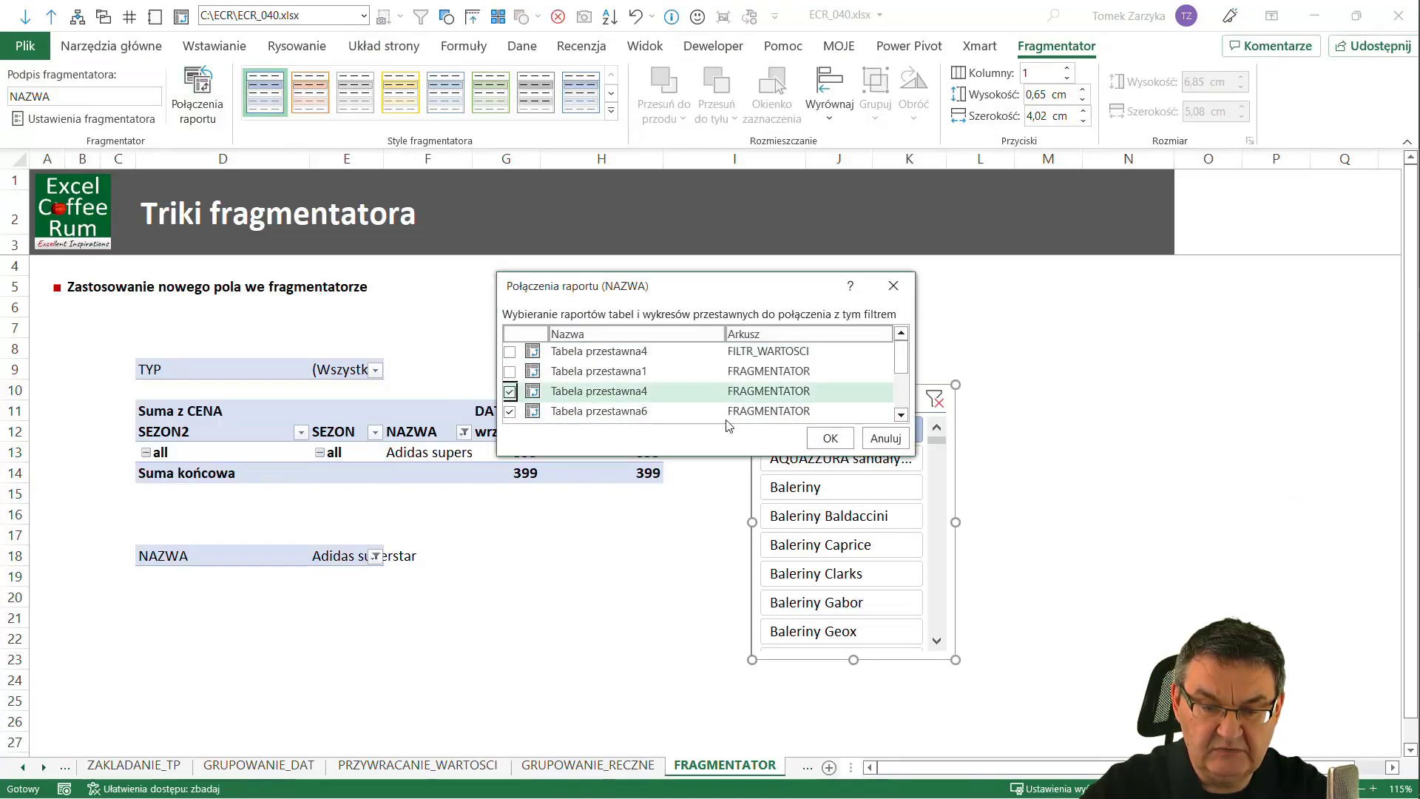
pyautogui.click(829, 437)
pyautogui.click(506, 597)
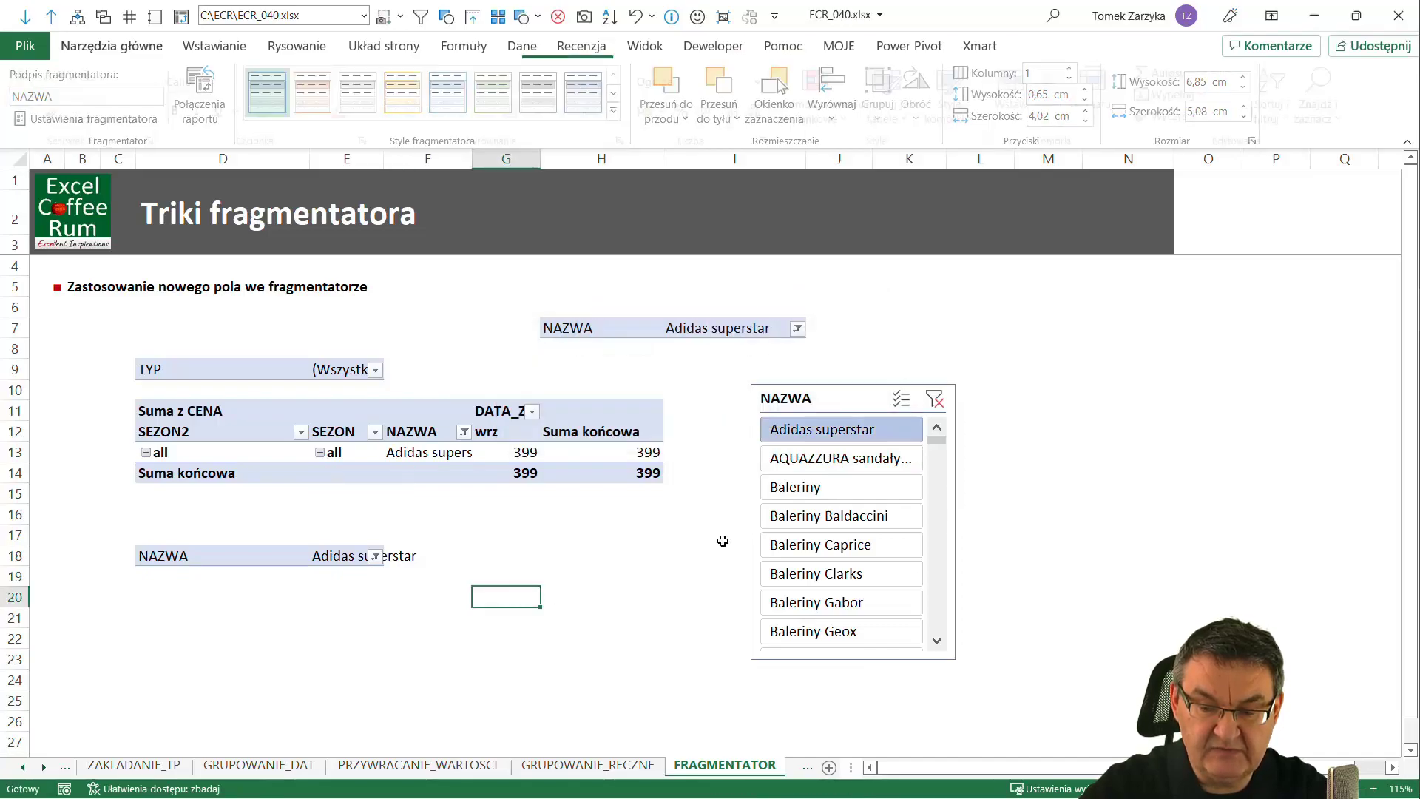
pyautogui.click(807, 492)
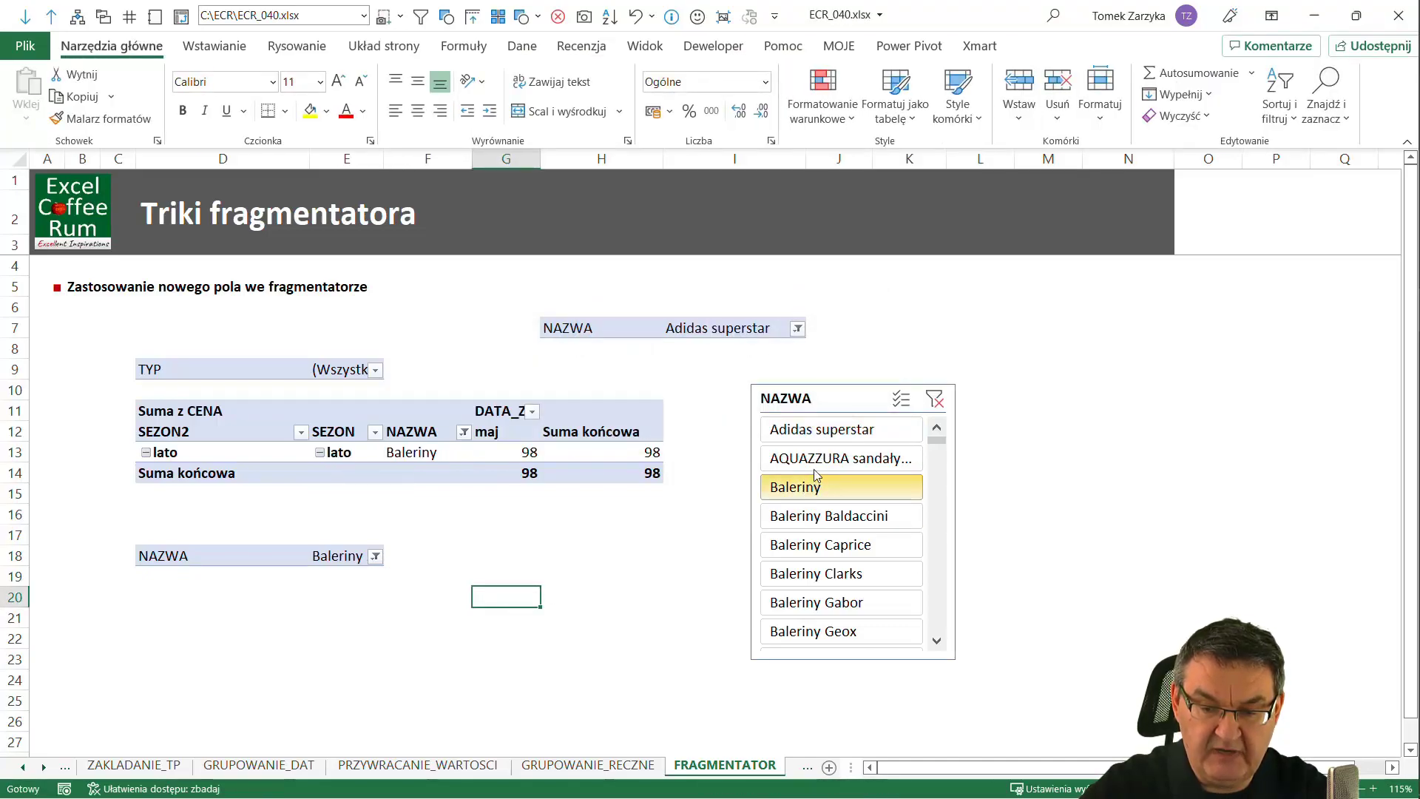
pyautogui.click(814, 459)
pyautogui.click(813, 429)
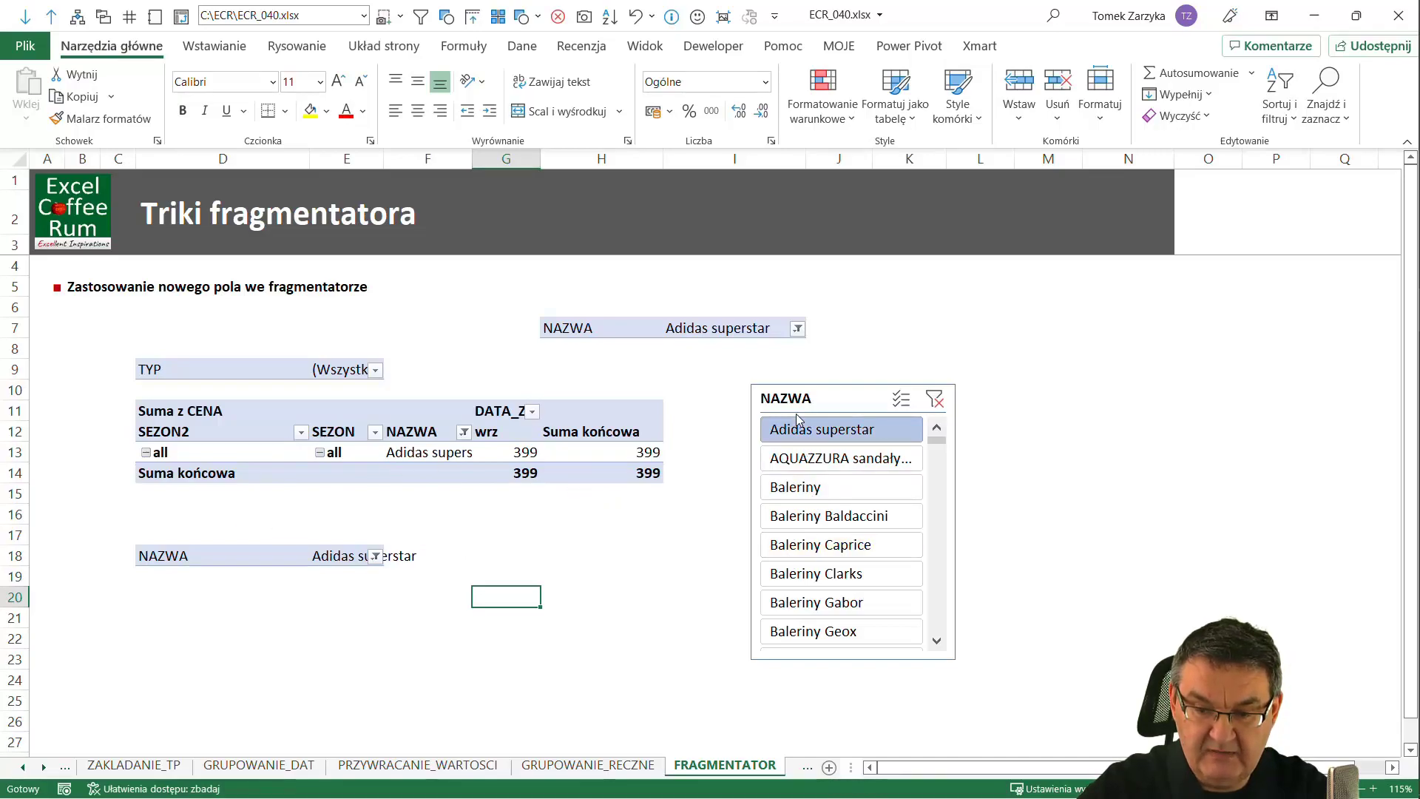
# - Shrink the NAZWA slicer to a tiny box beside the row-7 filter, clear it and dismiss the overlap warning
pyautogui.click(956, 661)
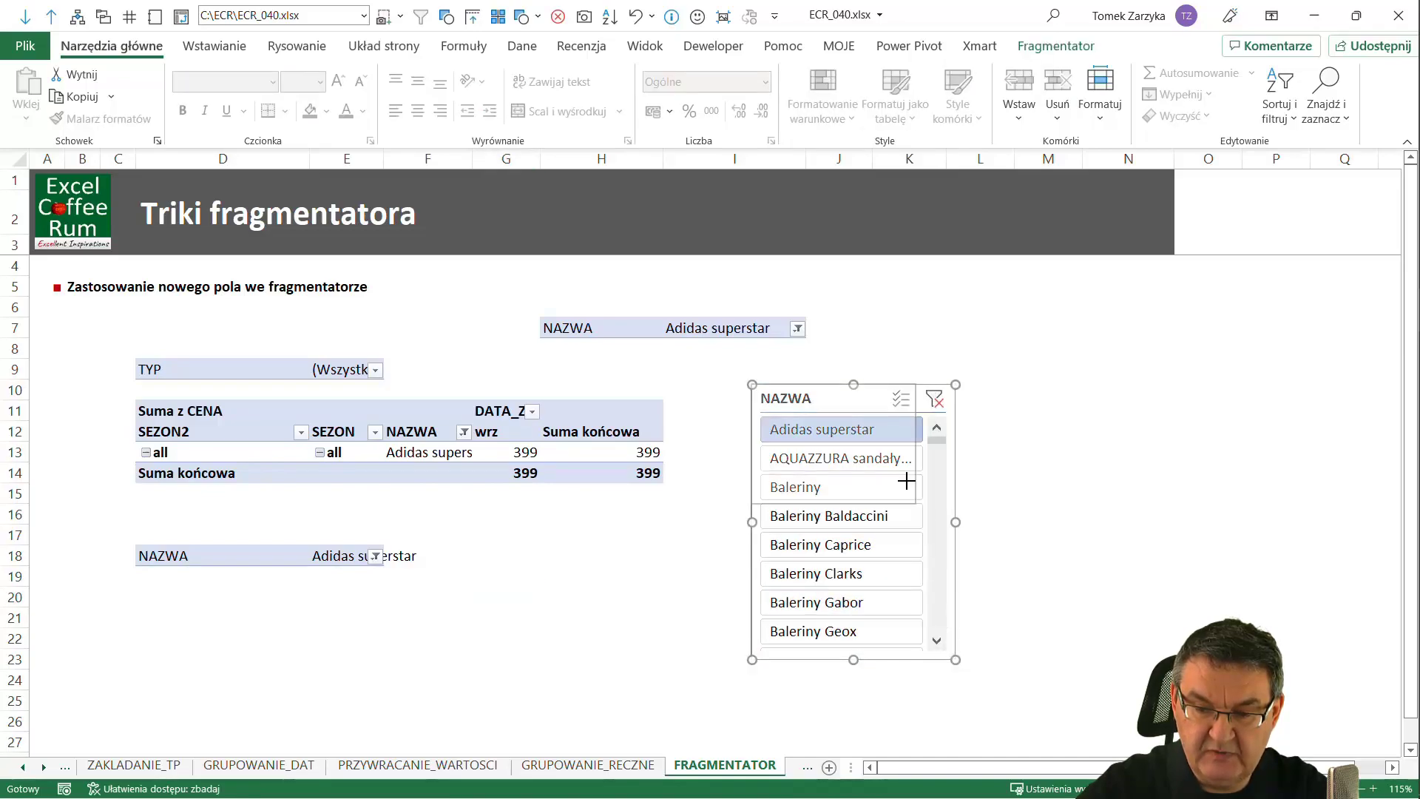
pyautogui.moveTo(848, 420); pyautogui.dragTo(849, 421)
pyautogui.moveTo(752, 403); pyautogui.dragTo(811, 403)
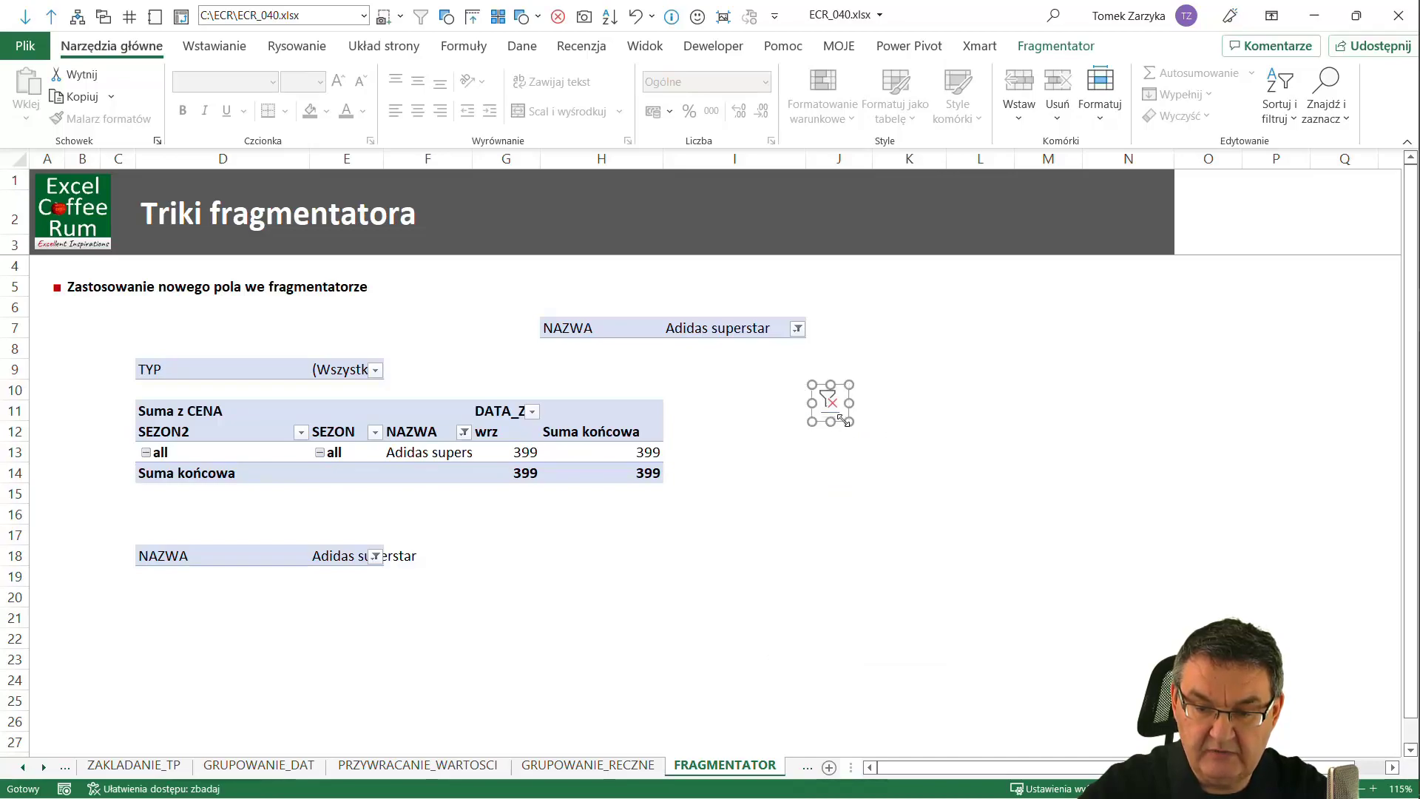
pyautogui.moveTo(834, 414); pyautogui.dragTo(867, 323)
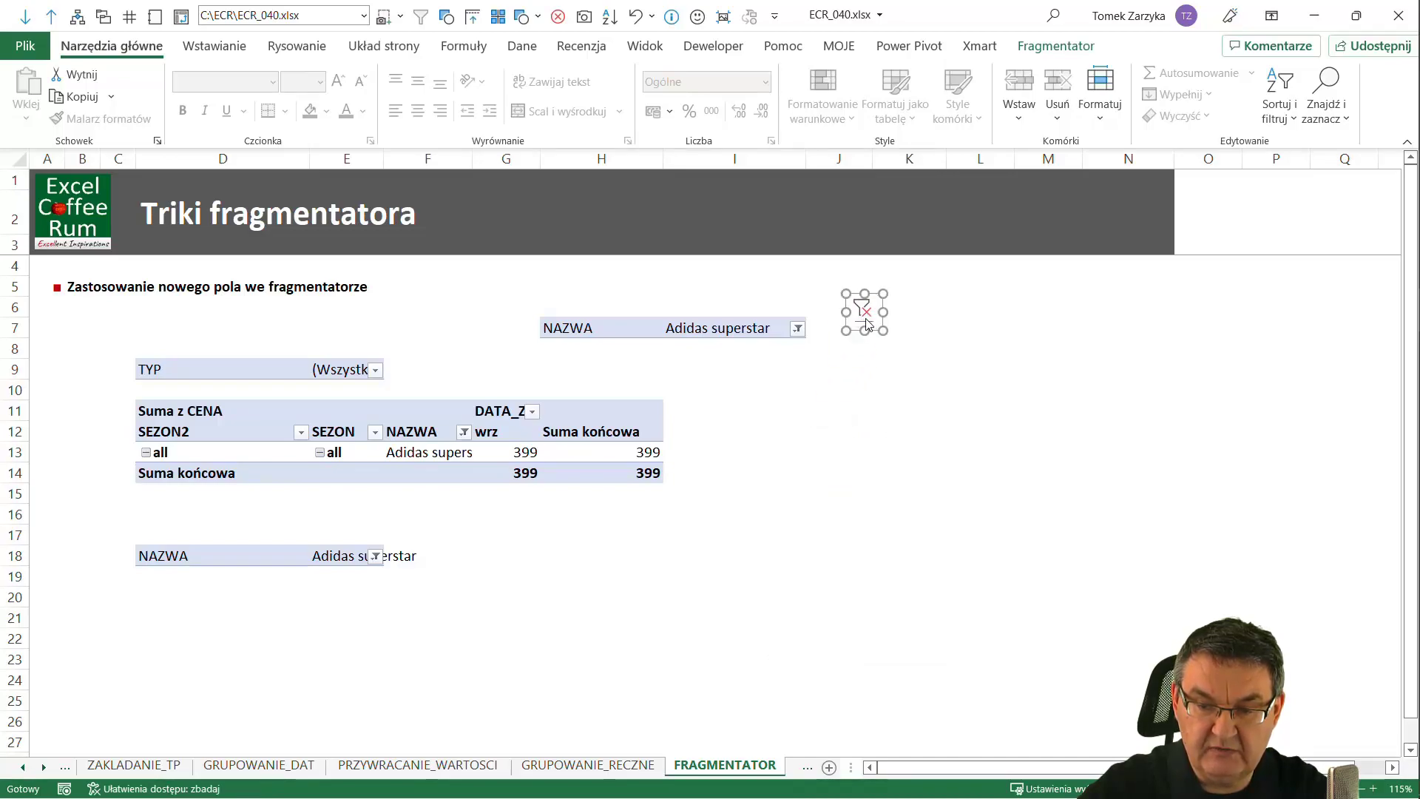
pyautogui.click(866, 313)
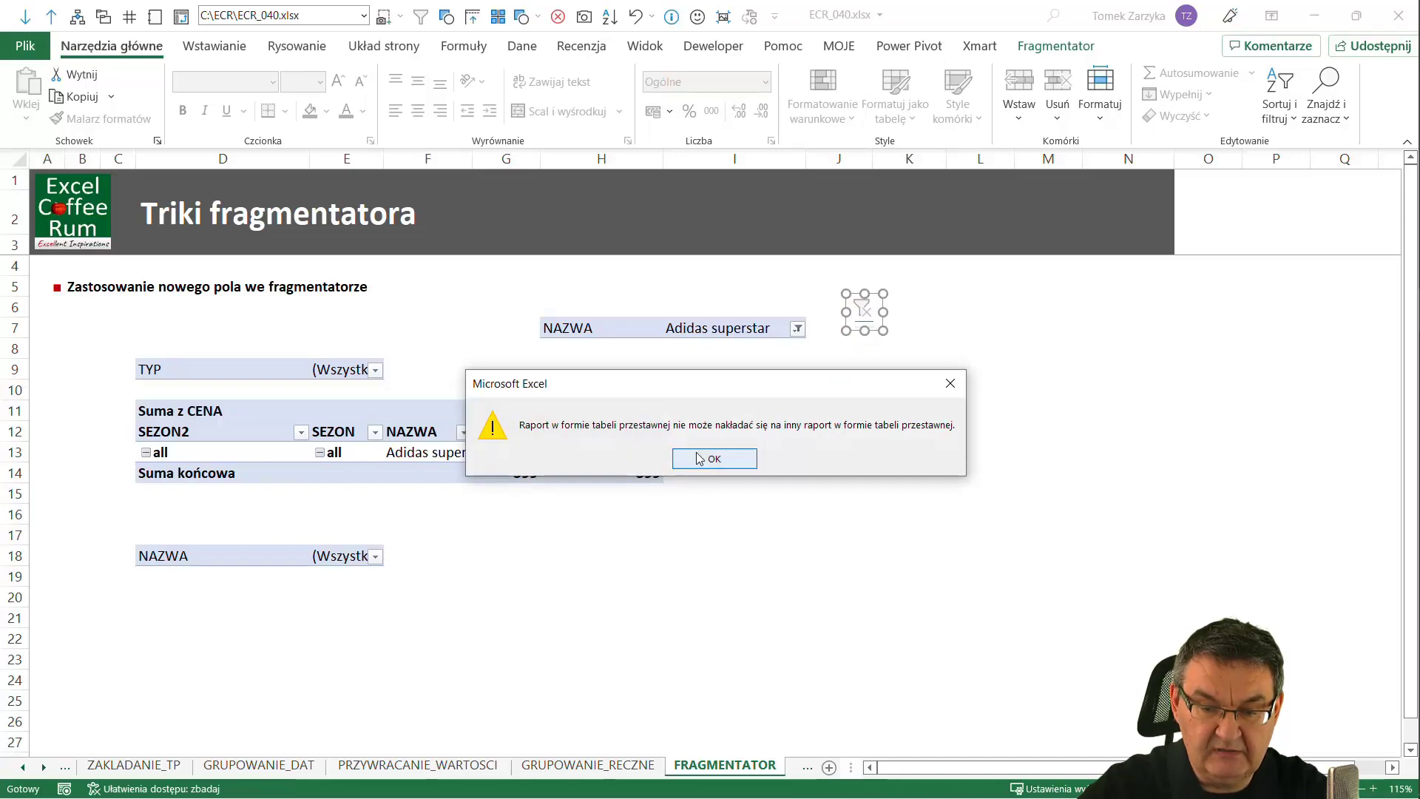
pyautogui.click(699, 458)
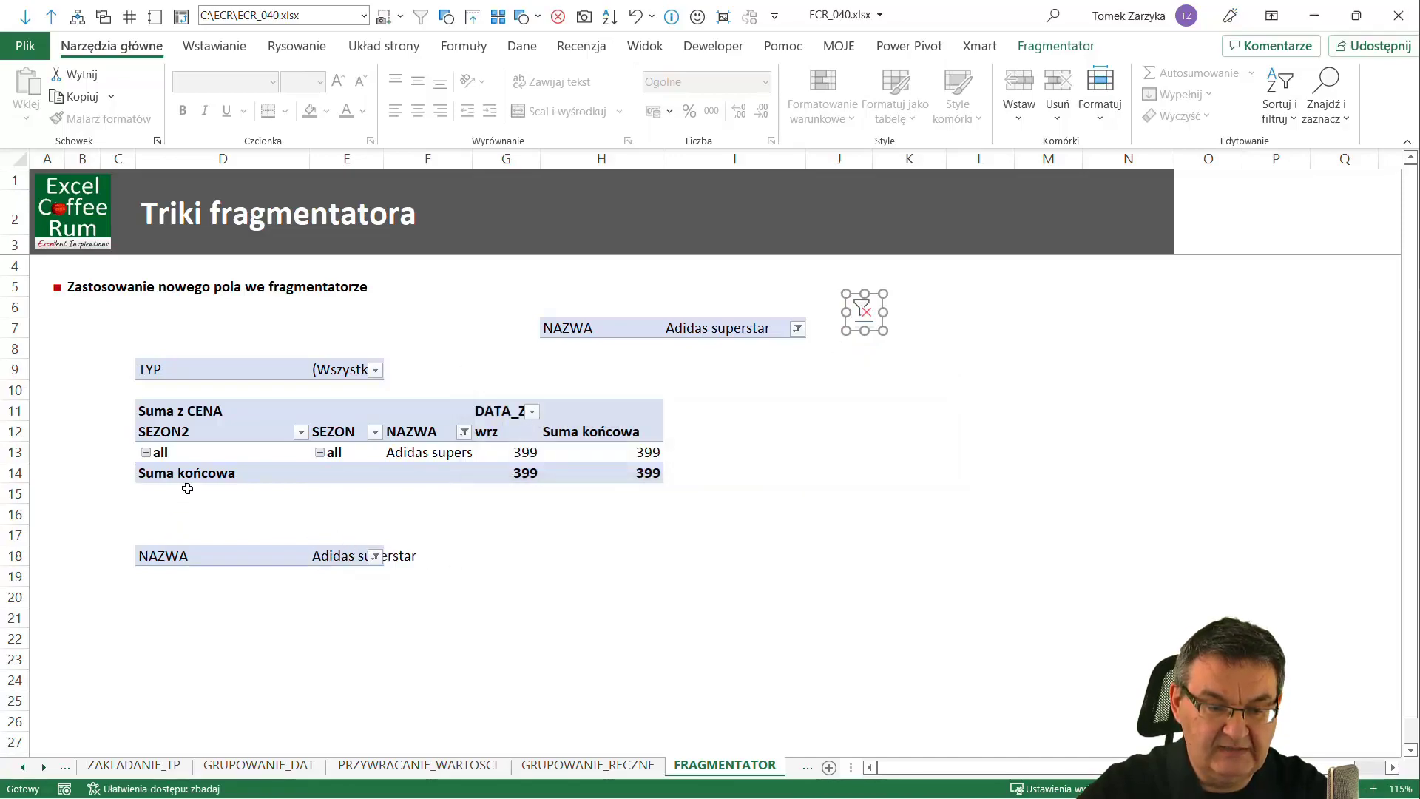
# - Copy the D18:E18 NAZWA filter to L7, then delete that duplicate and close the field list
pyautogui.click(199, 461)
pyautogui.click(148, 534)
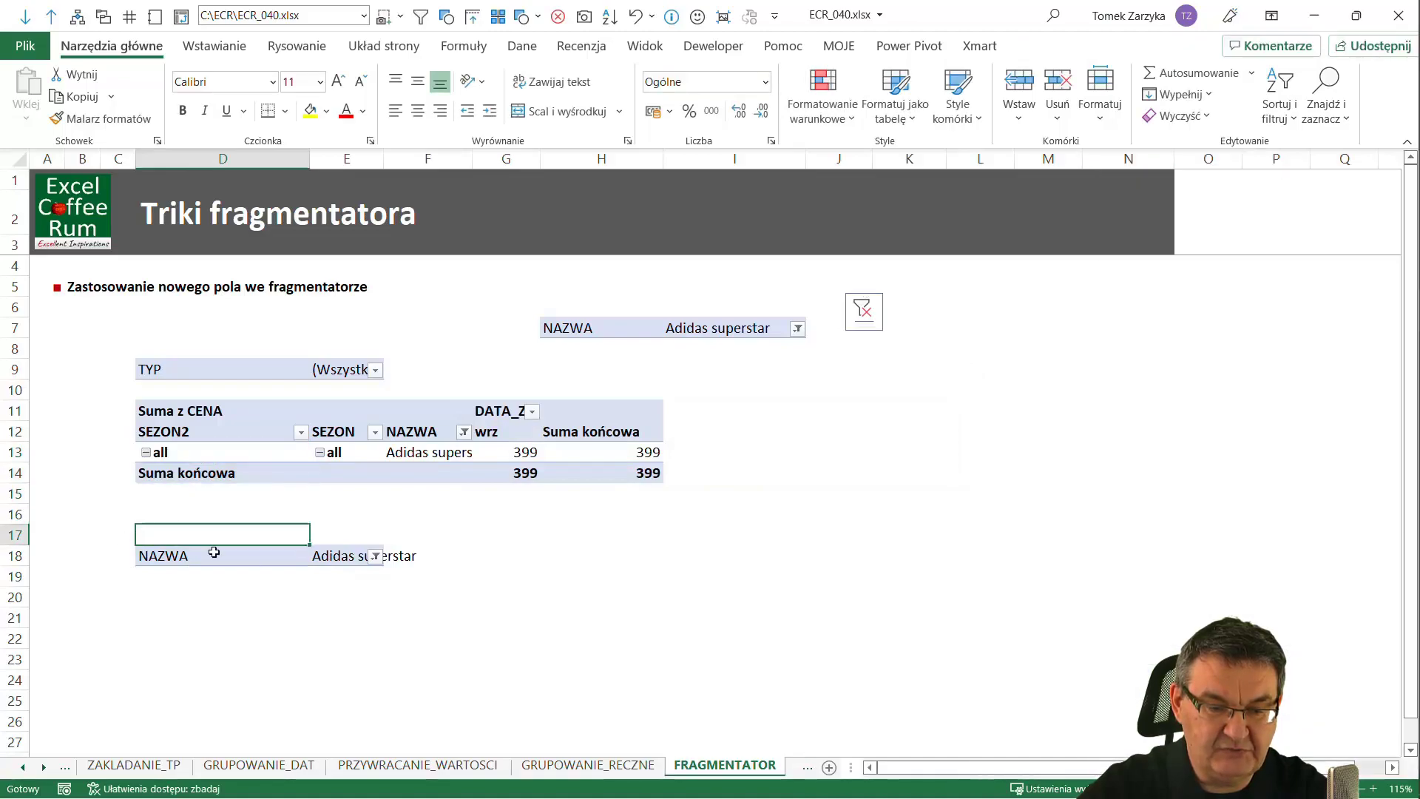
pyautogui.press('Down')
pyautogui.press('Up')
pyautogui.press('Down')
pyautogui.hotkey('shift', 'Right')
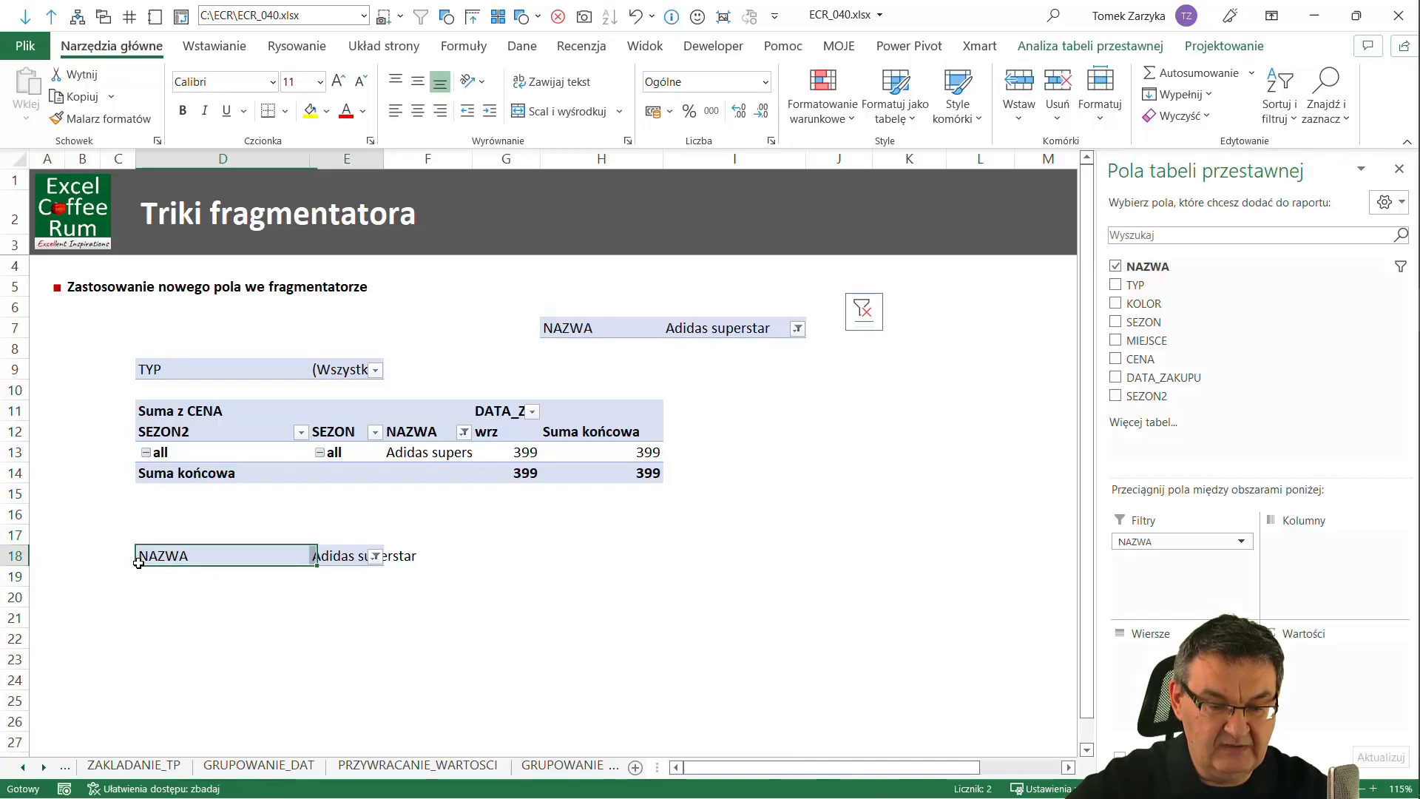
pyautogui.hotkey('ctrl', 'c')
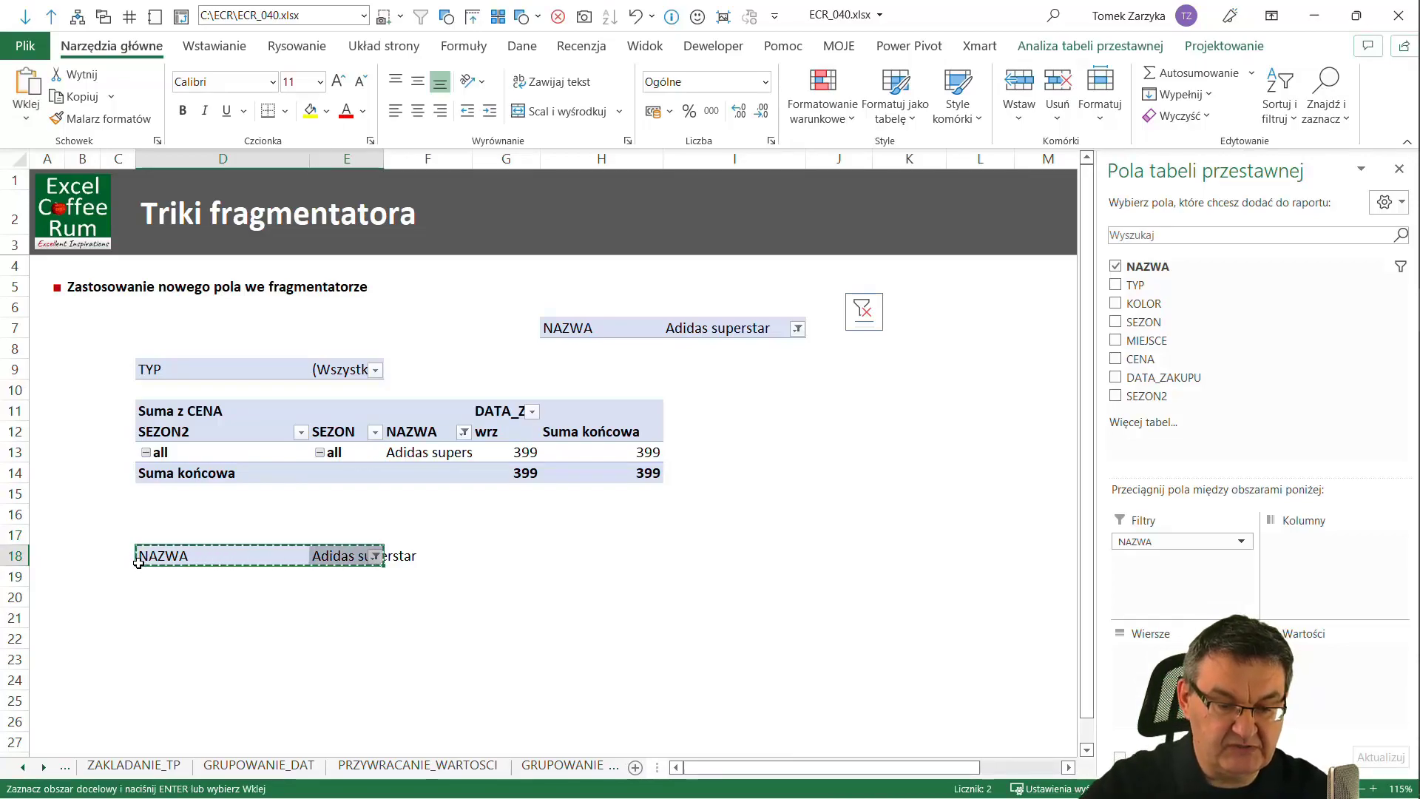
pyautogui.click(991, 323)
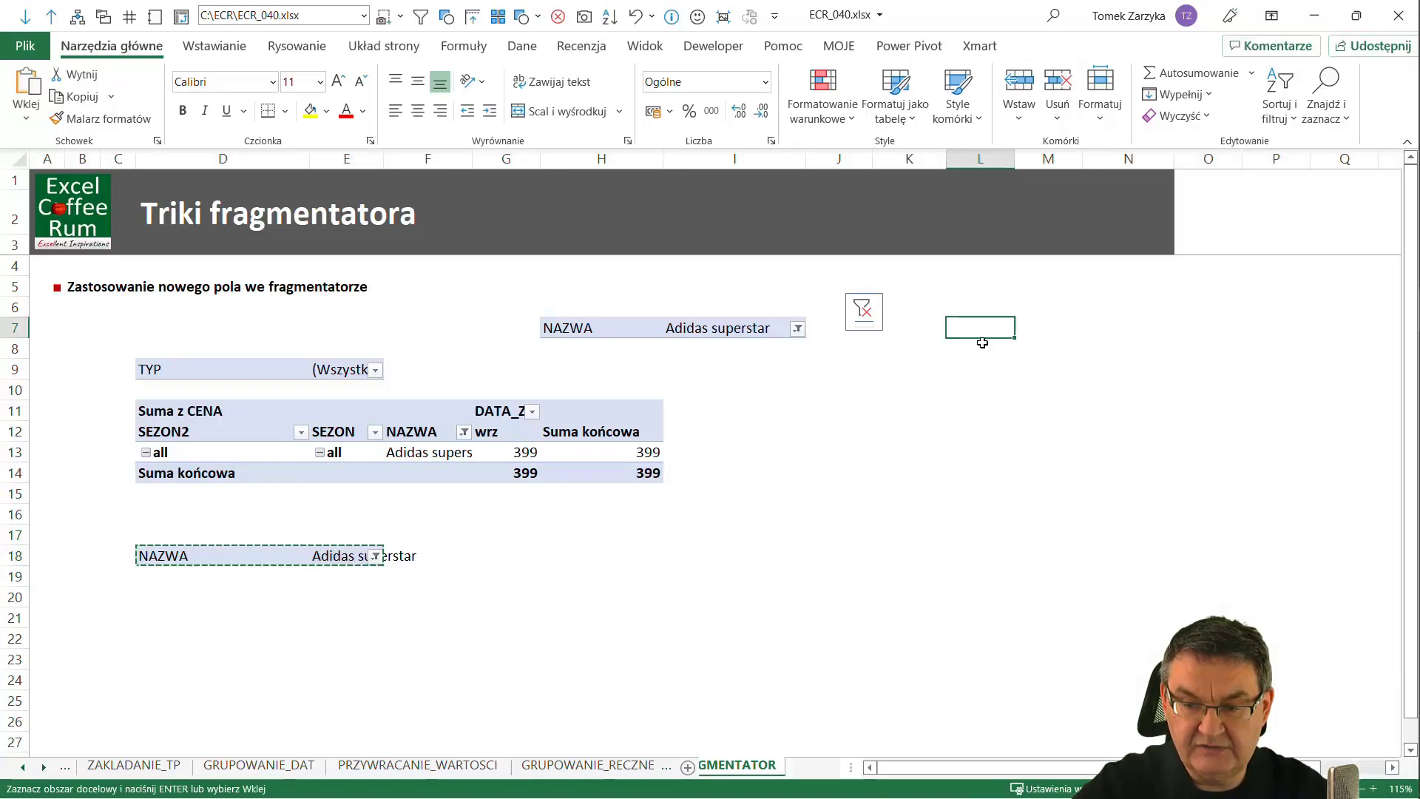
pyautogui.hotkey('ctrl', 'v')
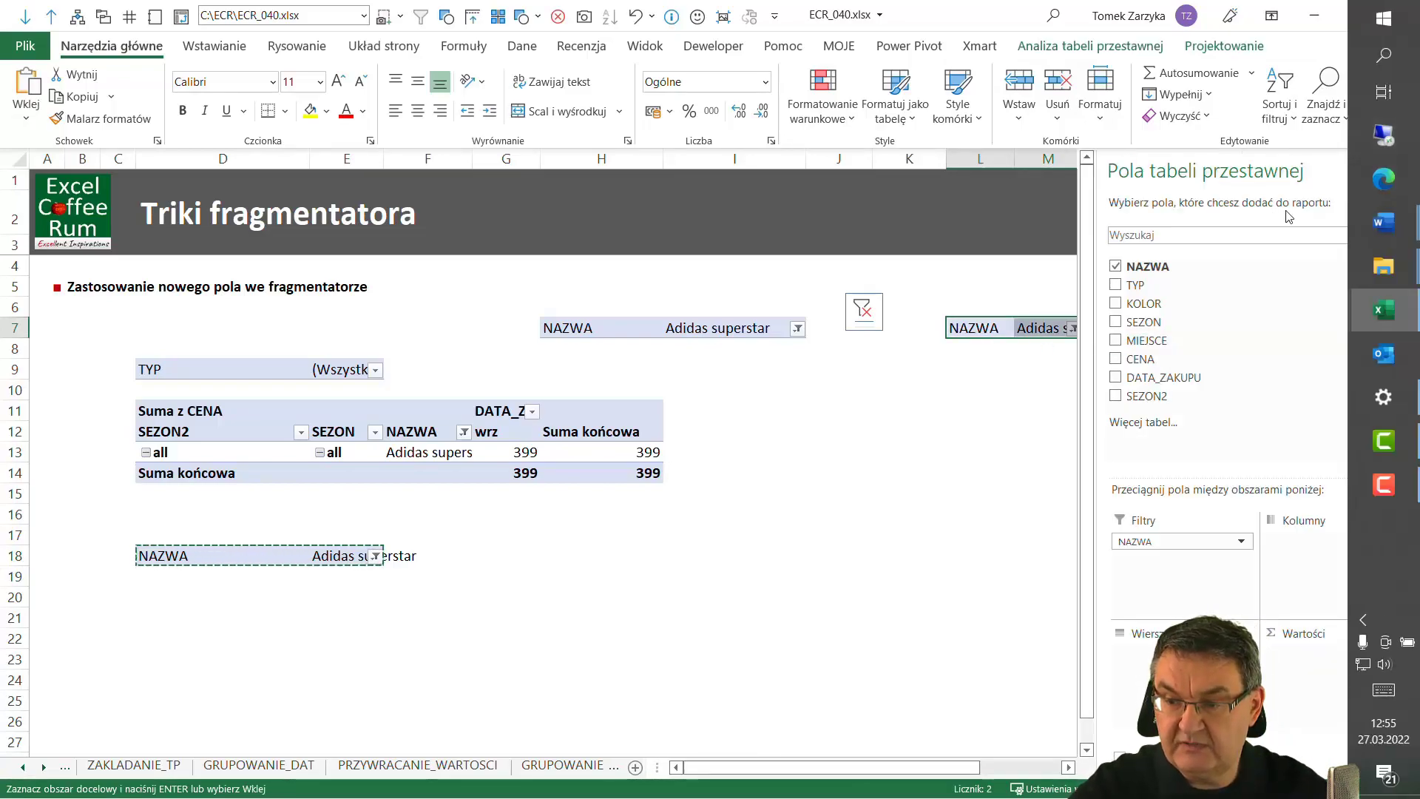
pyautogui.press('Escape')
pyautogui.click(1399, 170)
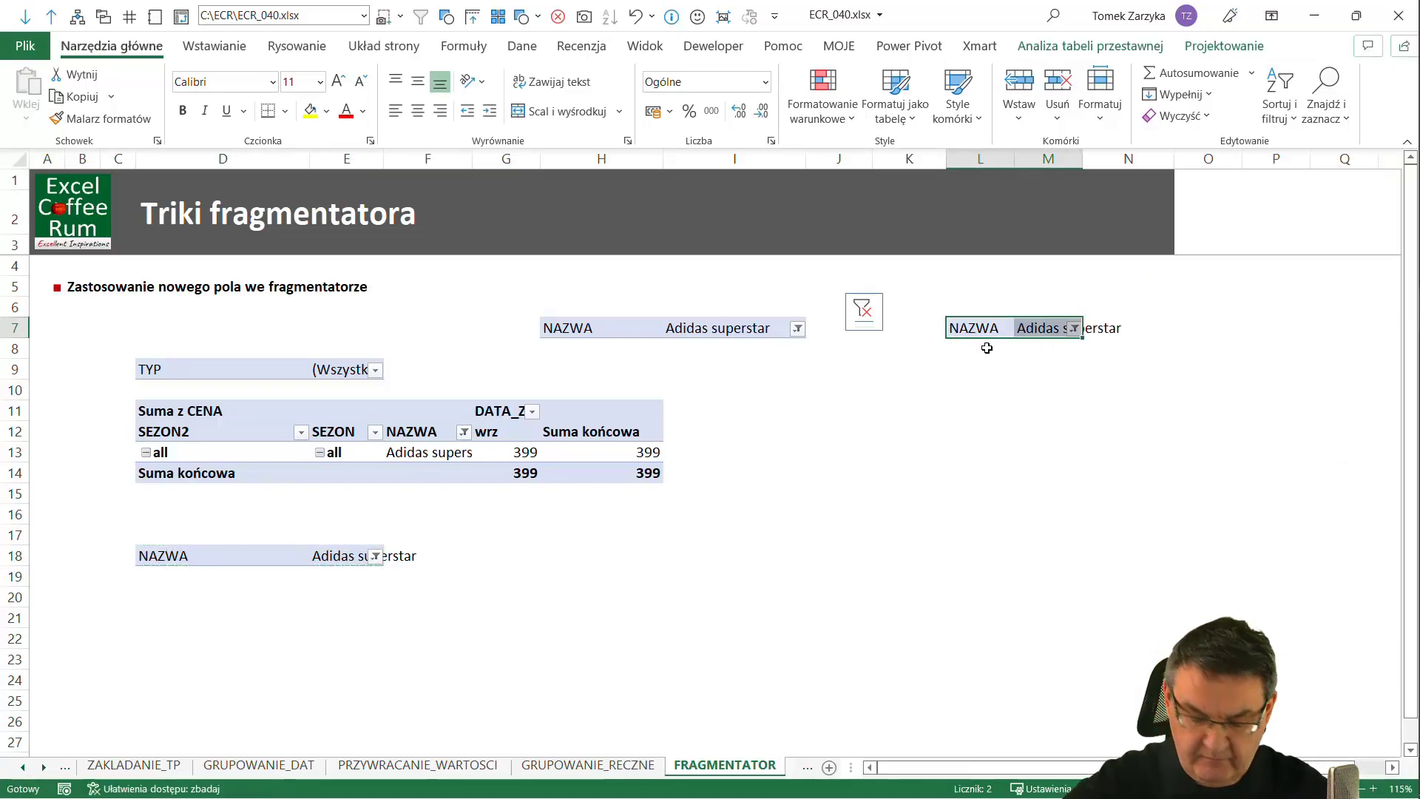
pyautogui.press('Delete')
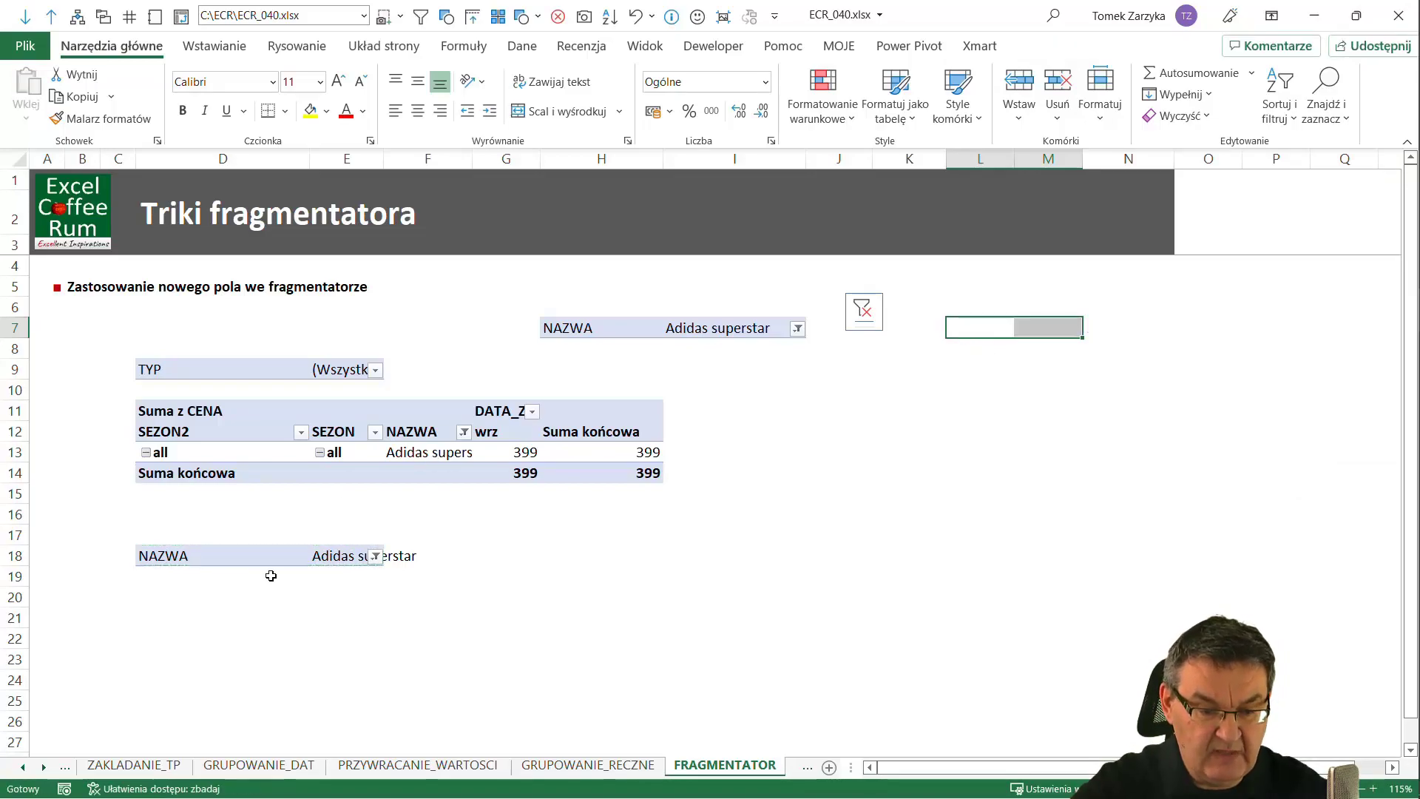
# - Move the NAZWA filter cells D18:E18 into L7:M7
pyautogui.click(196, 559)
pyautogui.hotkey('shift', 'Right')
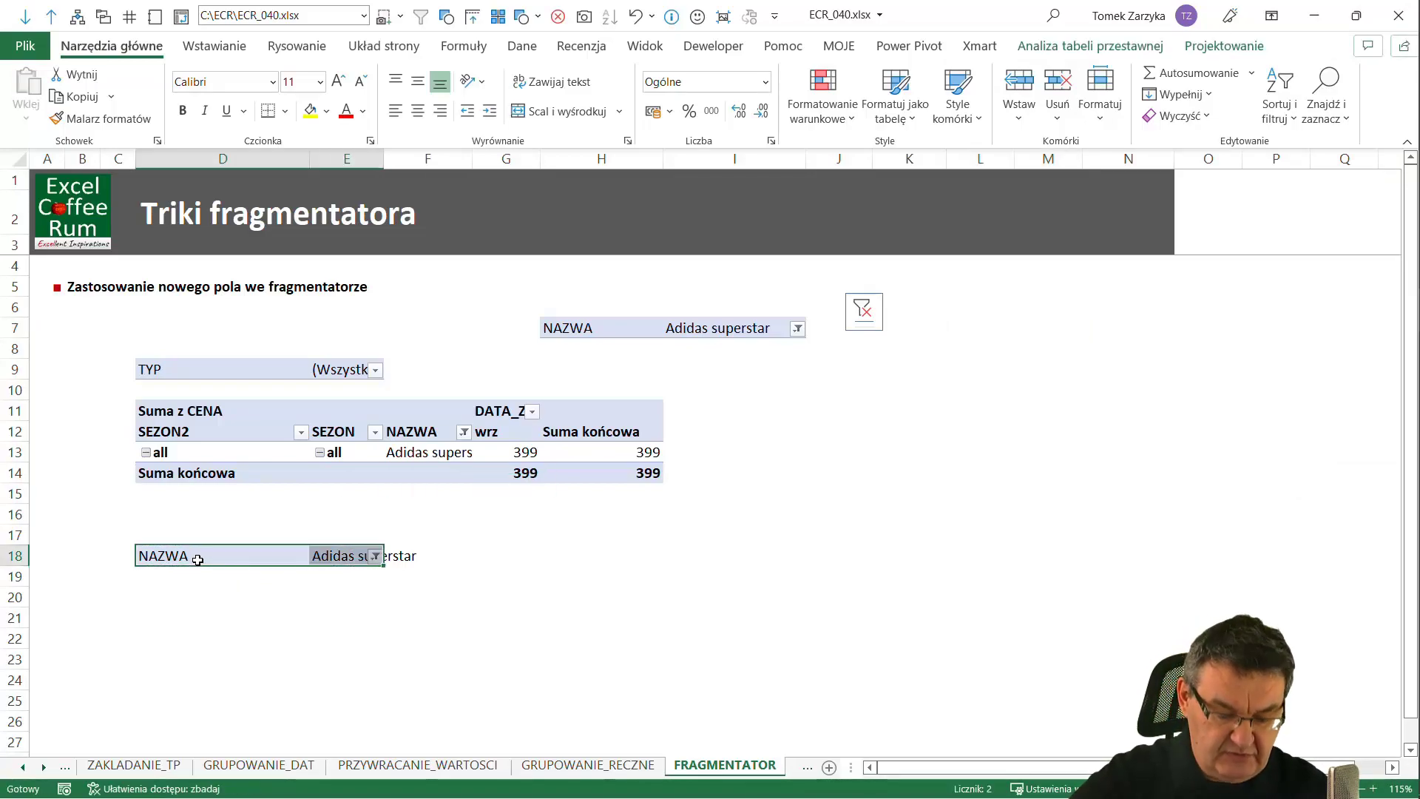
pyautogui.hotkey('ctrl', 'c')
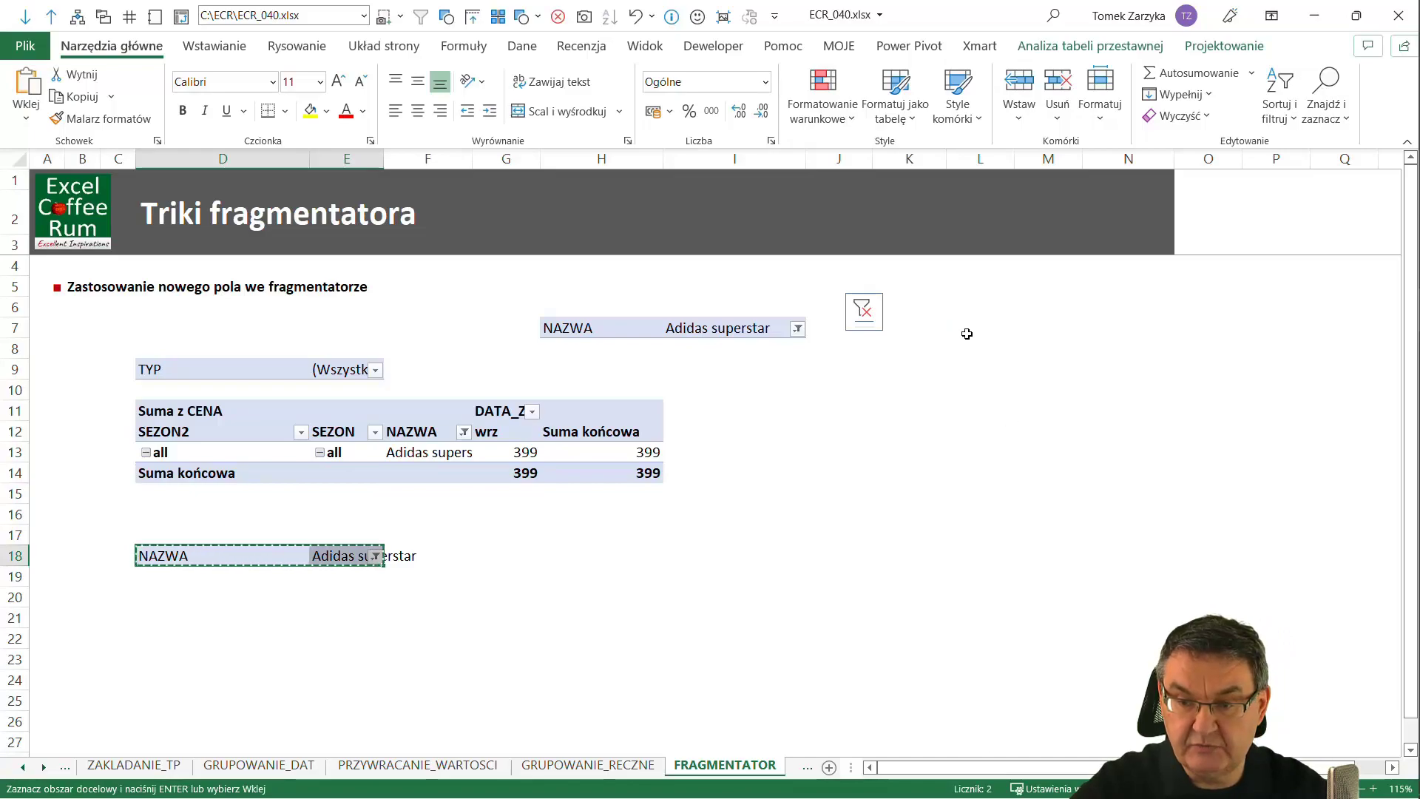
pyautogui.click(957, 334)
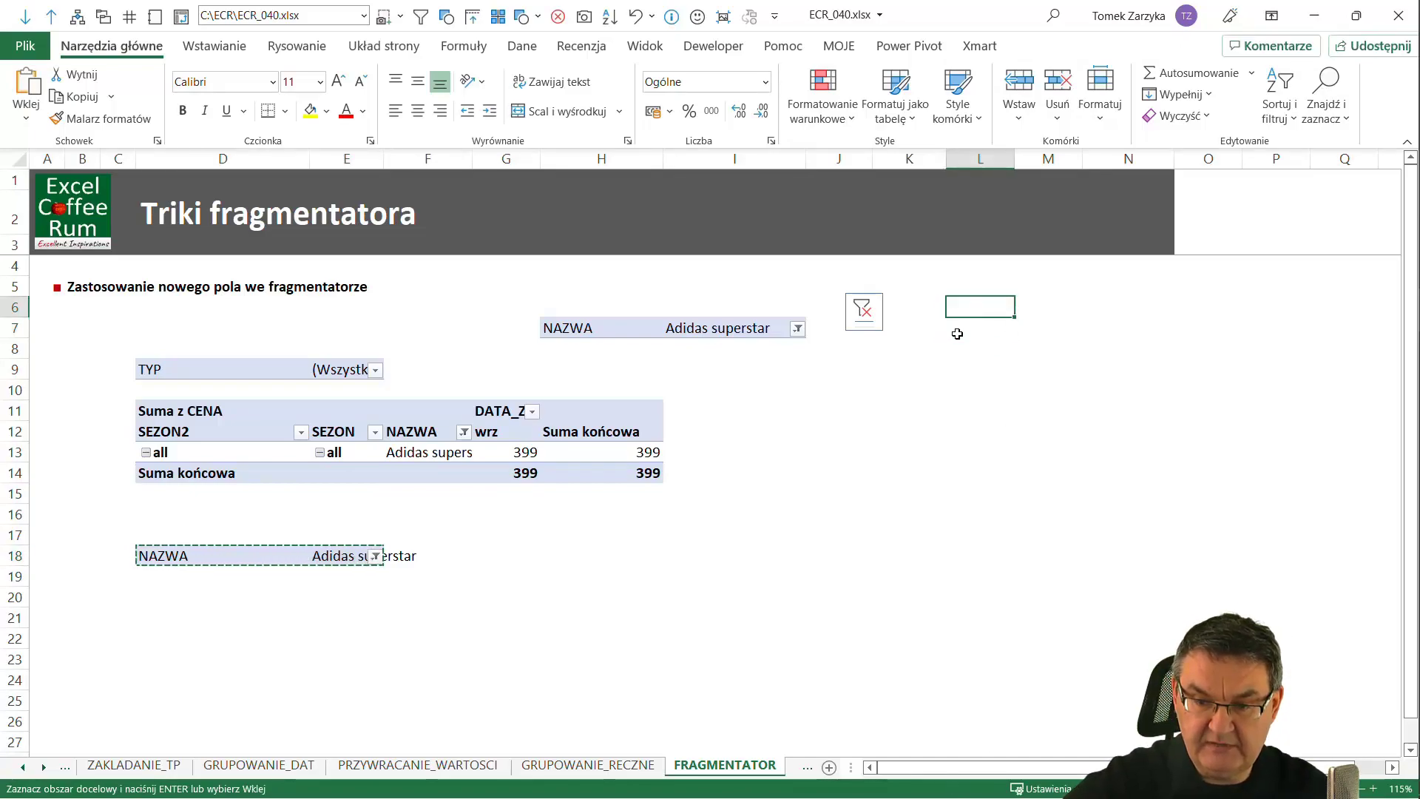
pyautogui.hotkey('ctrl', 'v')
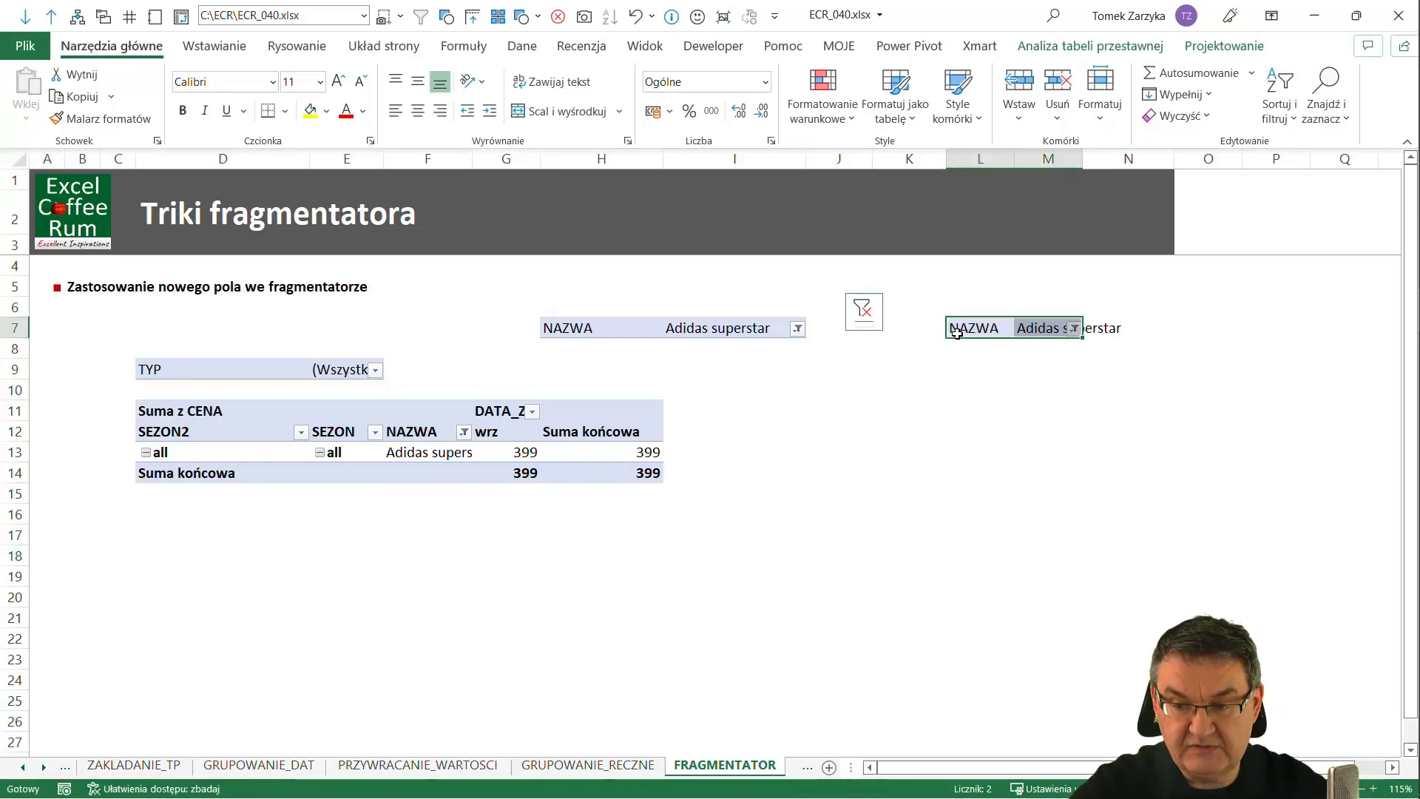
# - Set the L7 NAZWA filter to the single item Klapki adidas via an 'adida' search, leaving 120 in maj
pyautogui.click(1073, 329)
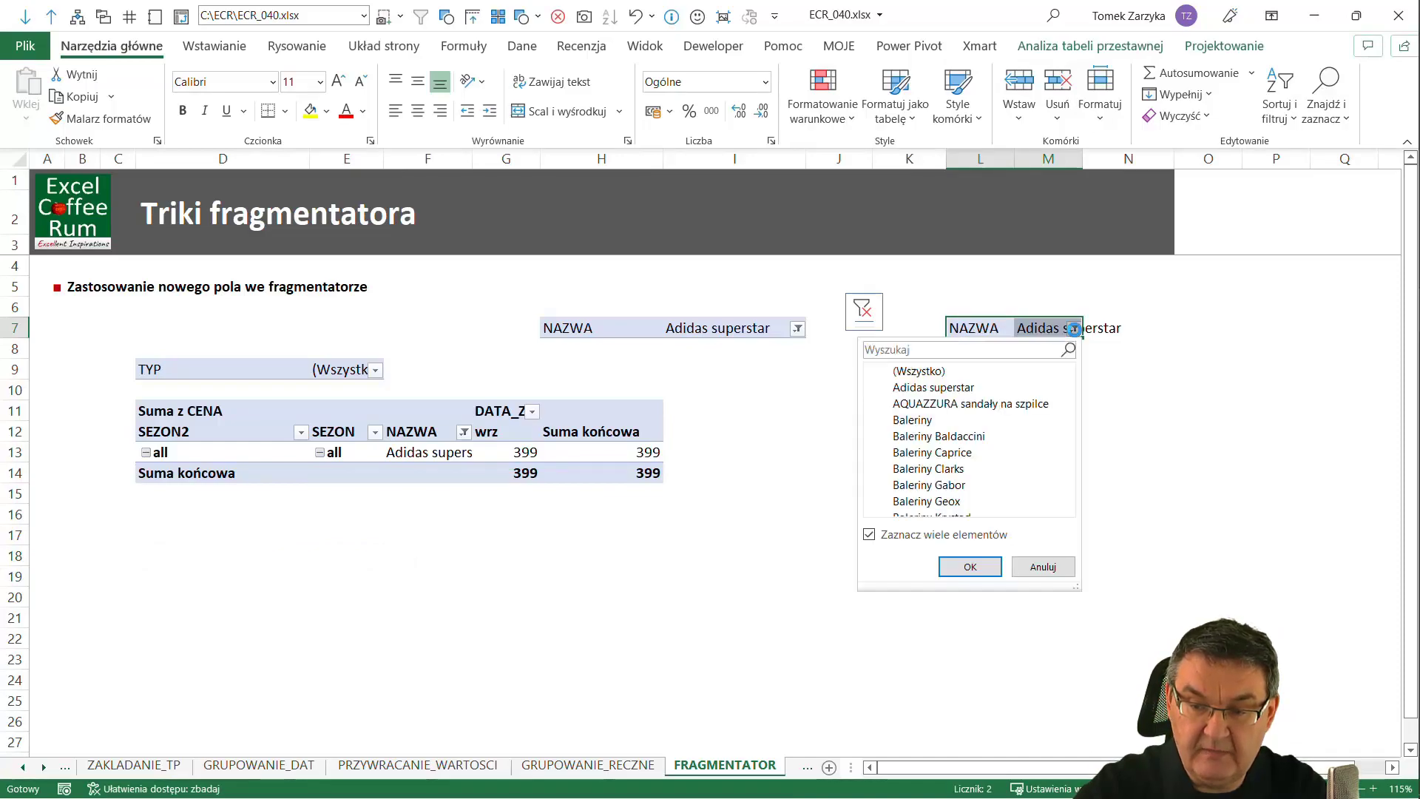
pyautogui.click(1038, 349)
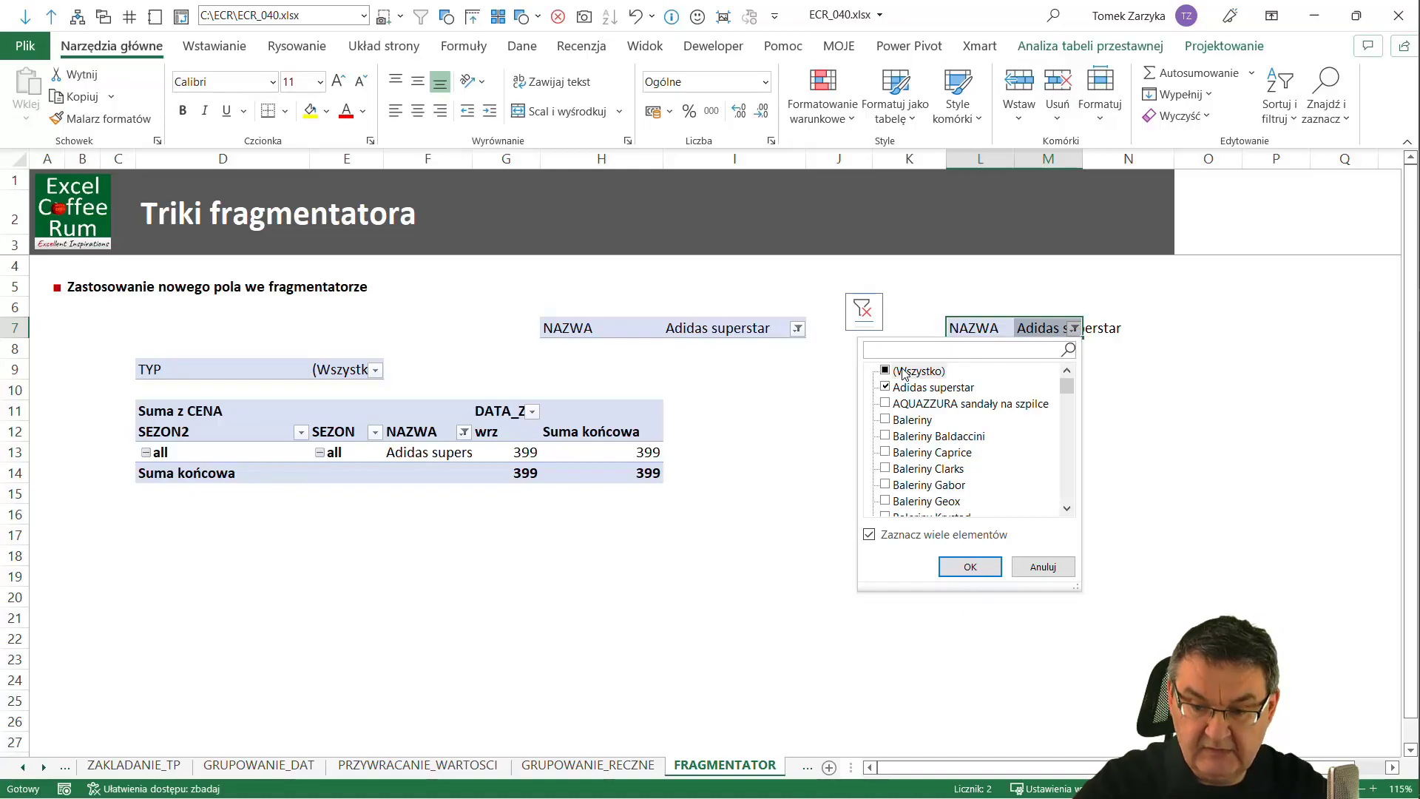
pyautogui.click(870, 536)
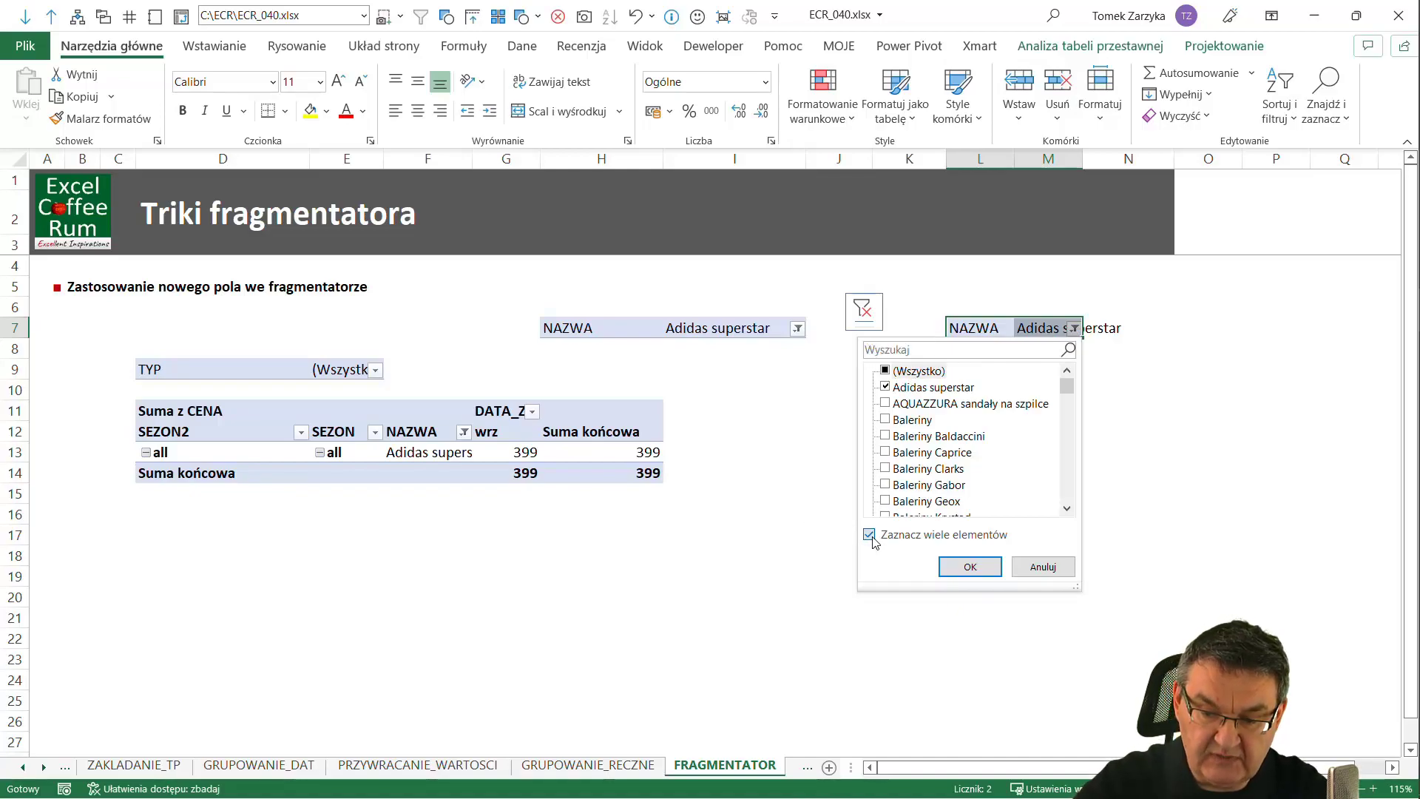
pyautogui.click(905, 352)
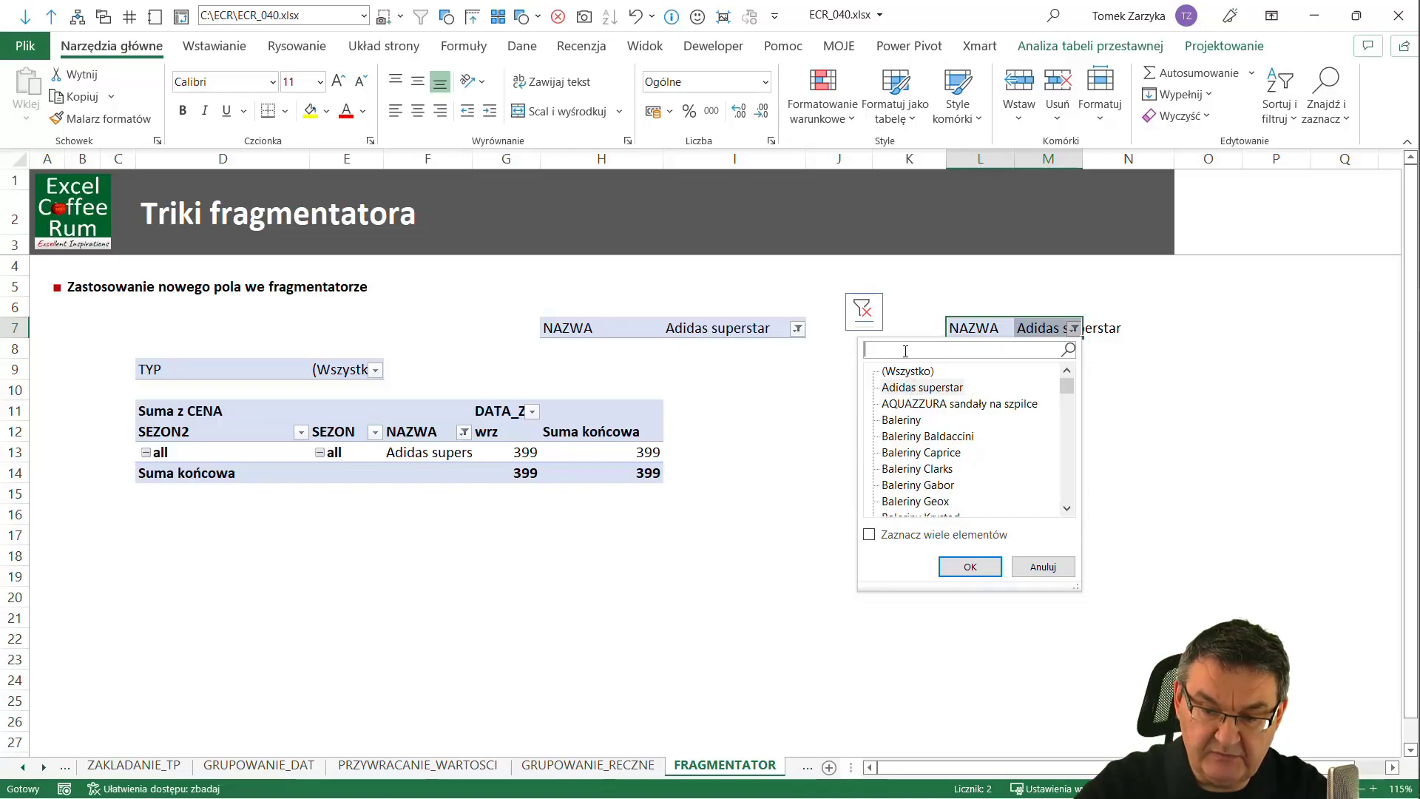
pyautogui.write('adida')
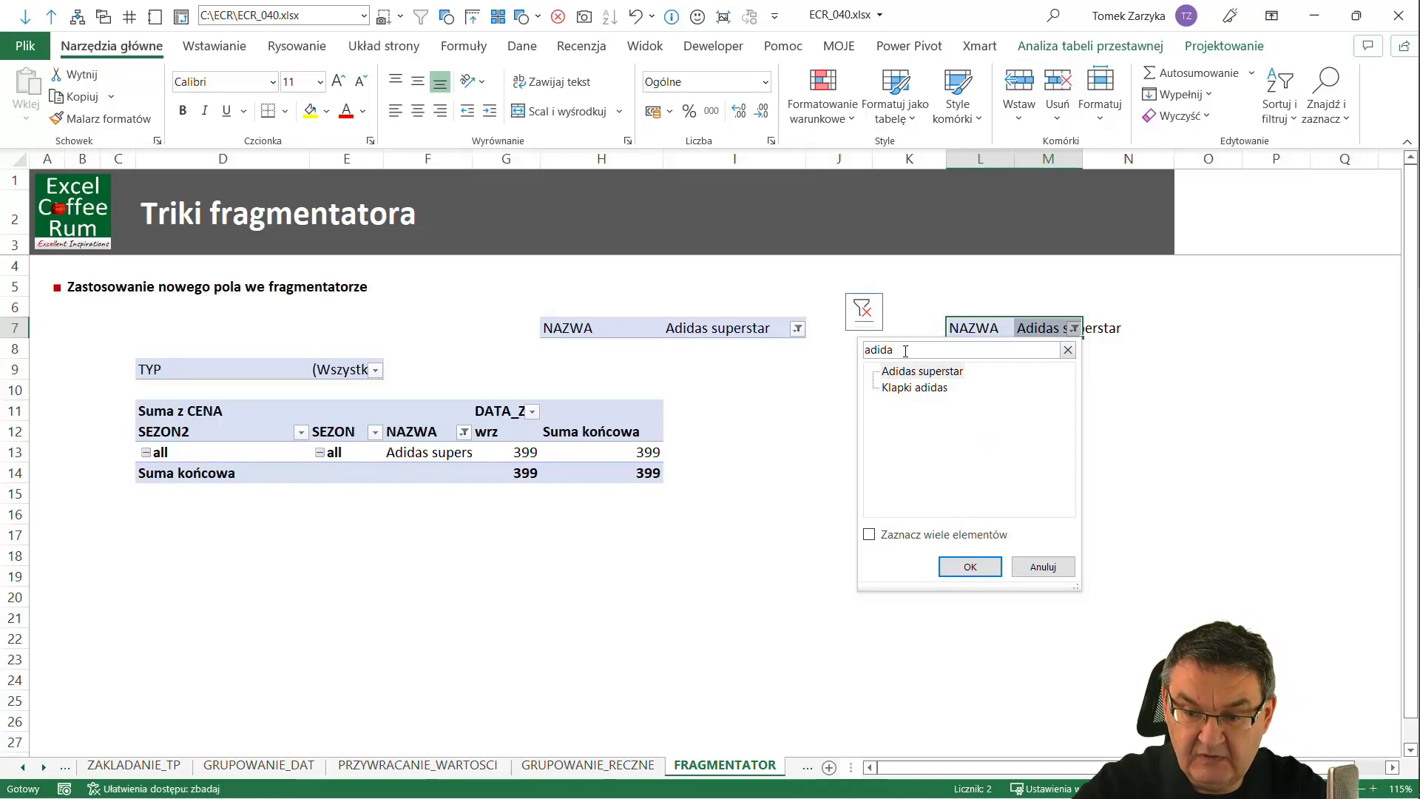
pyautogui.click(913, 388)
pyautogui.click(983, 567)
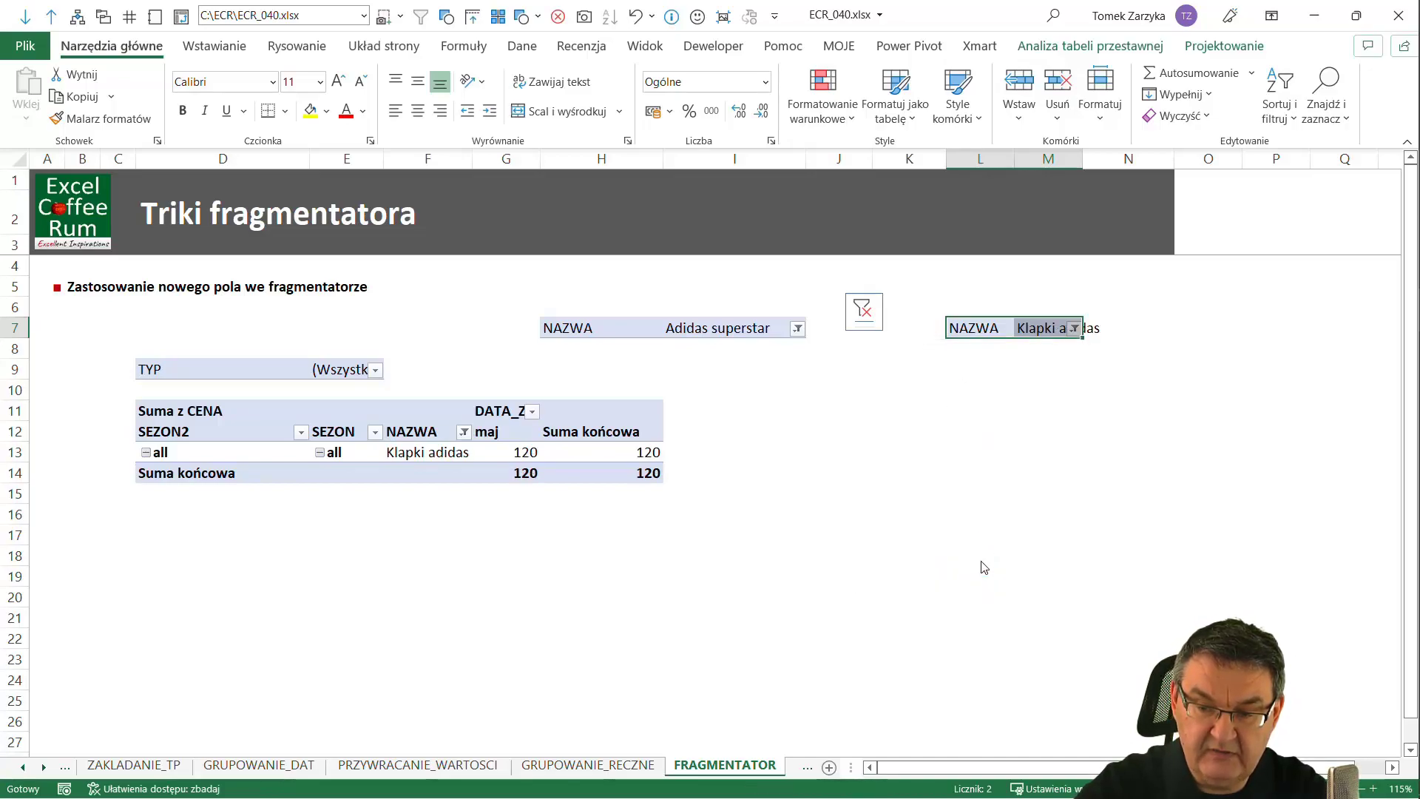
pyautogui.click(392, 461)
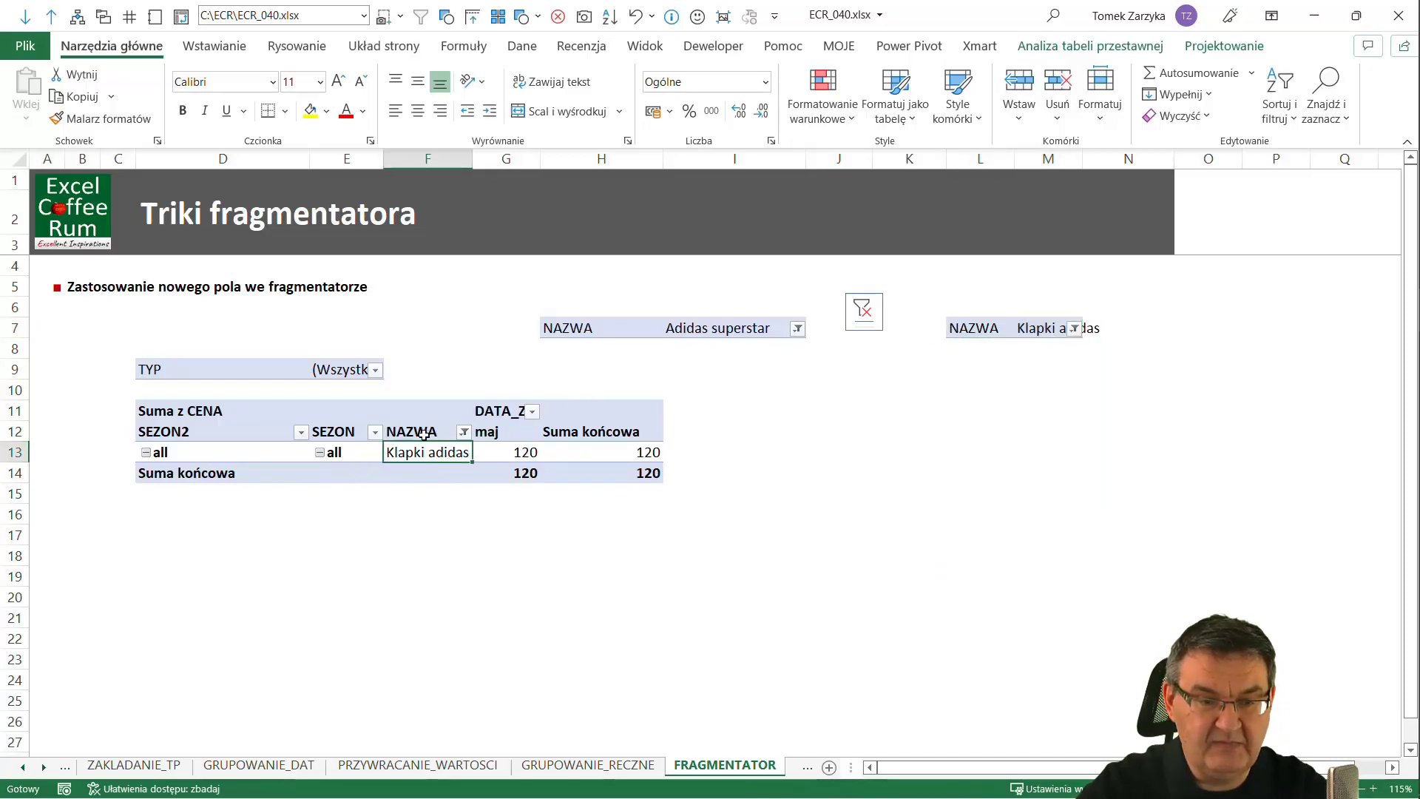
pyautogui.click(466, 381)
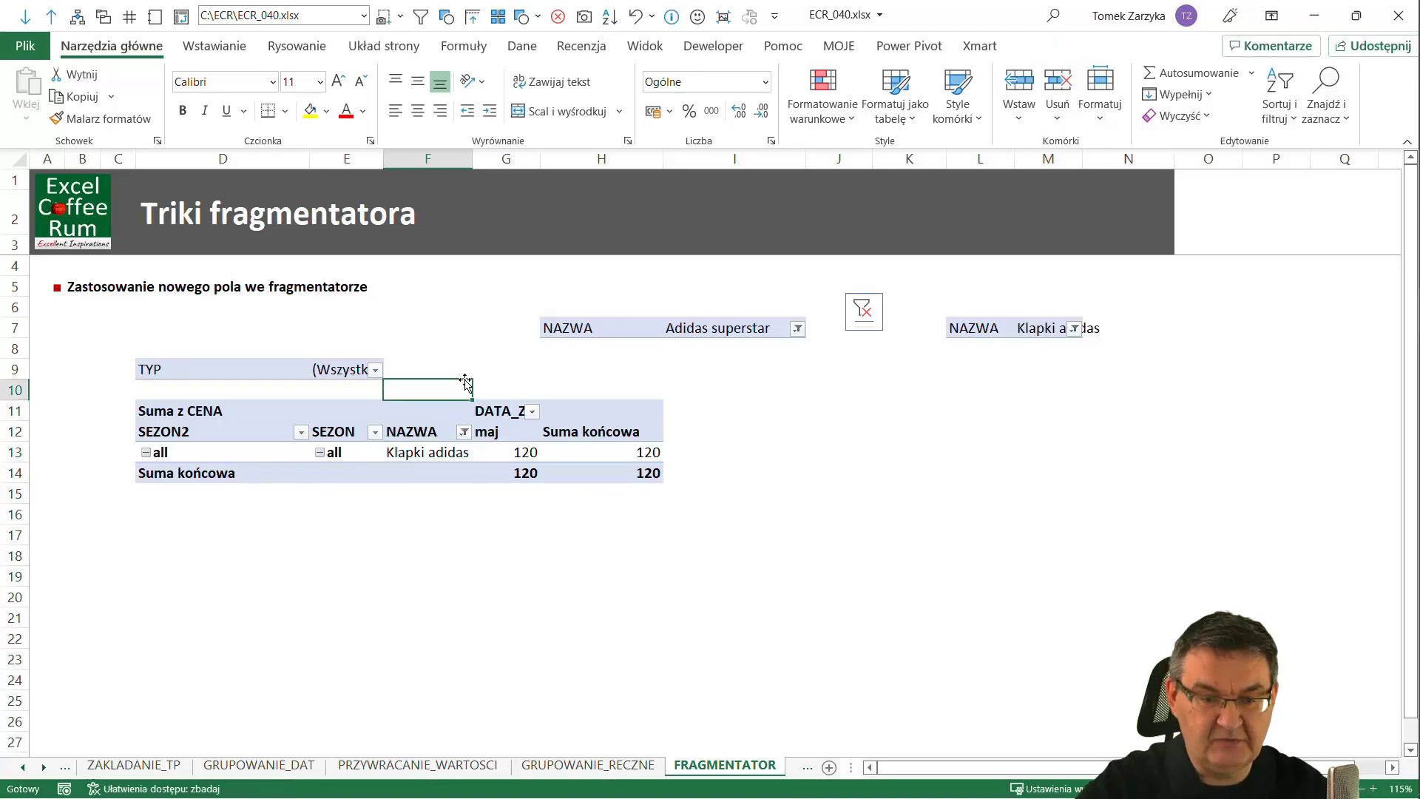
# - Switch to the FILTR_WARTOSCI sheet and inspect the pivot's values F13:R19 and SEZON filter list
pyautogui.hotkey('ctrl', 'pagedown')
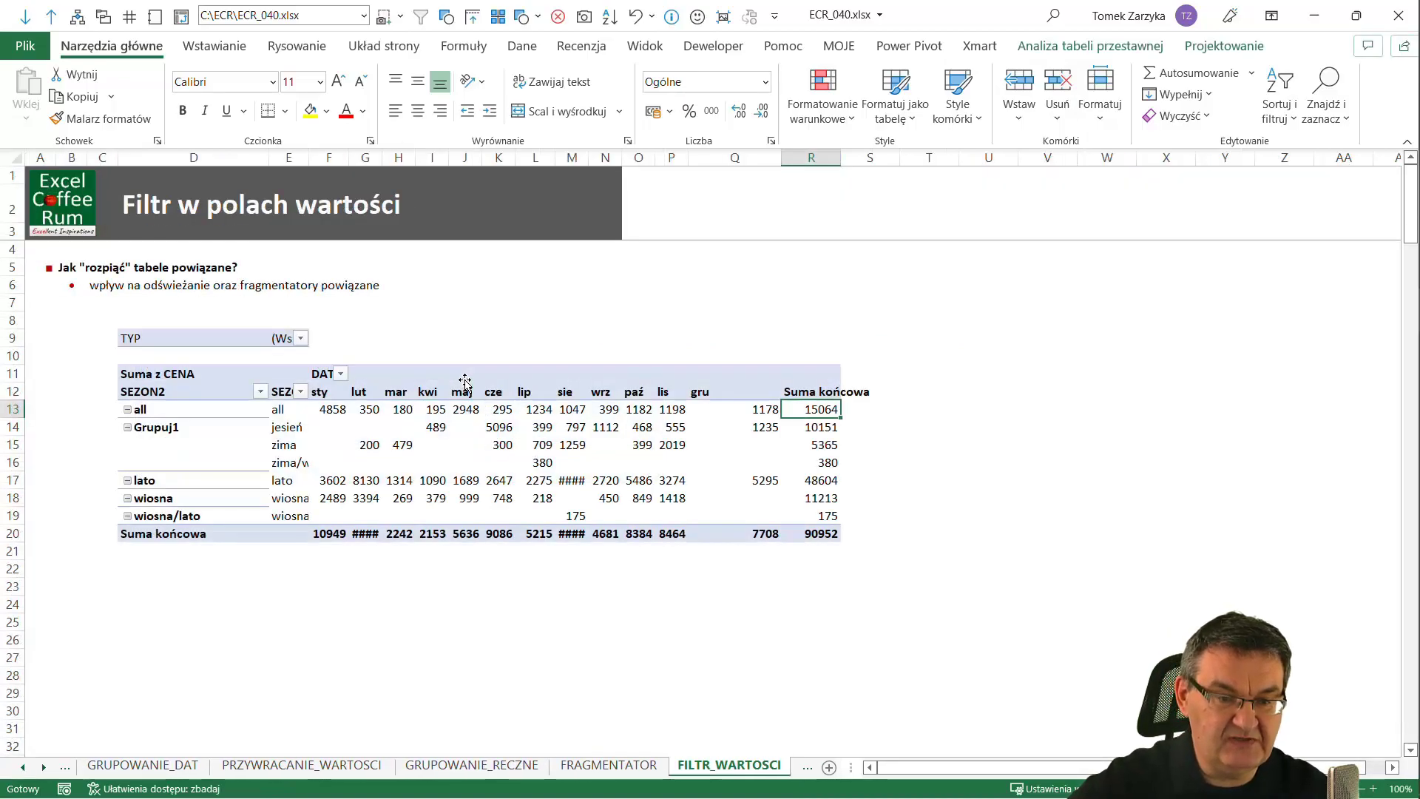
pyautogui.press('Right')
pyautogui.press('Left')
pyautogui.press('Left')
pyautogui.press('Left')
pyautogui.press('Left')
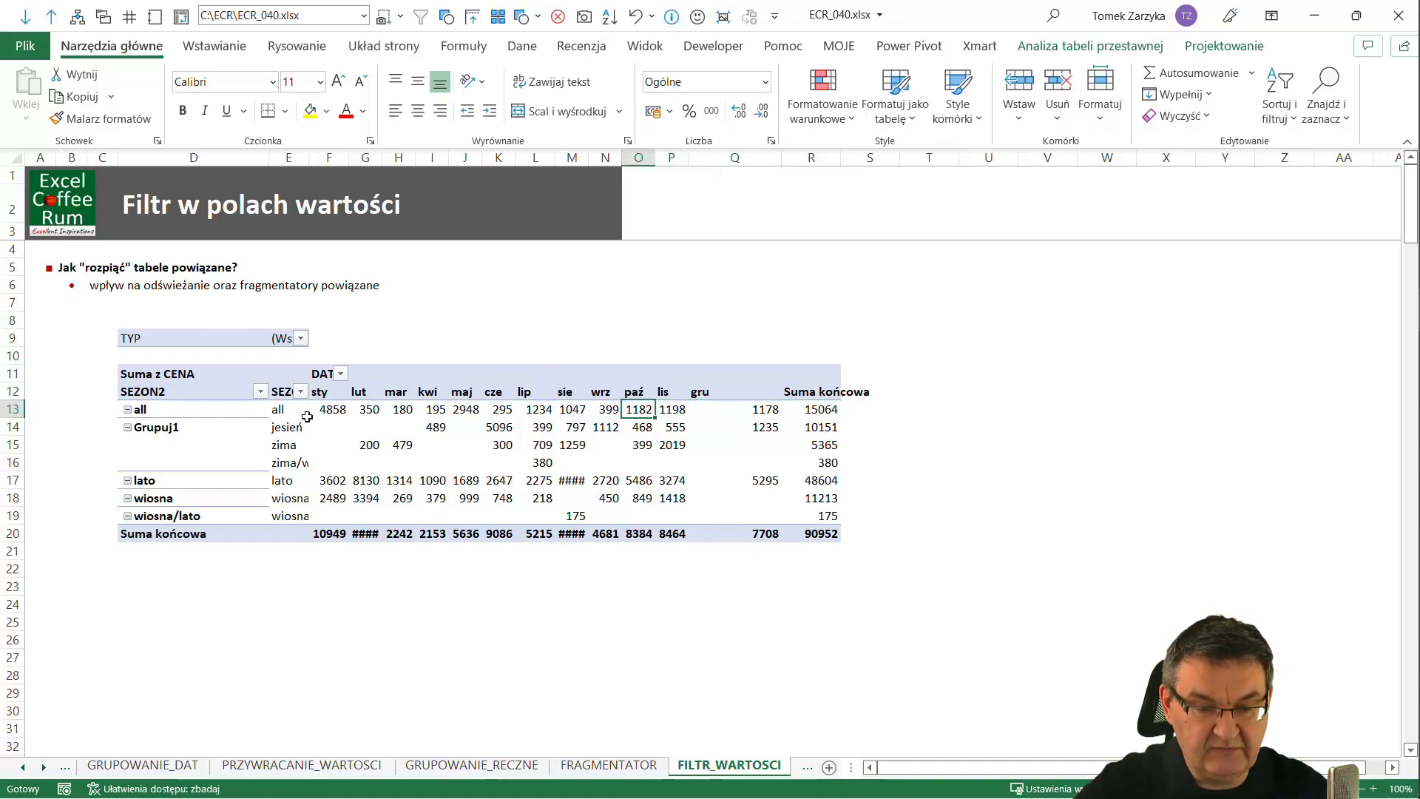
pyautogui.moveTo(330, 411)
pyautogui.mouseDown()
pyautogui.moveTo(370, 462)
pyautogui.moveTo(806, 508)
pyautogui.mouseUp()
pyautogui.click(322, 395)
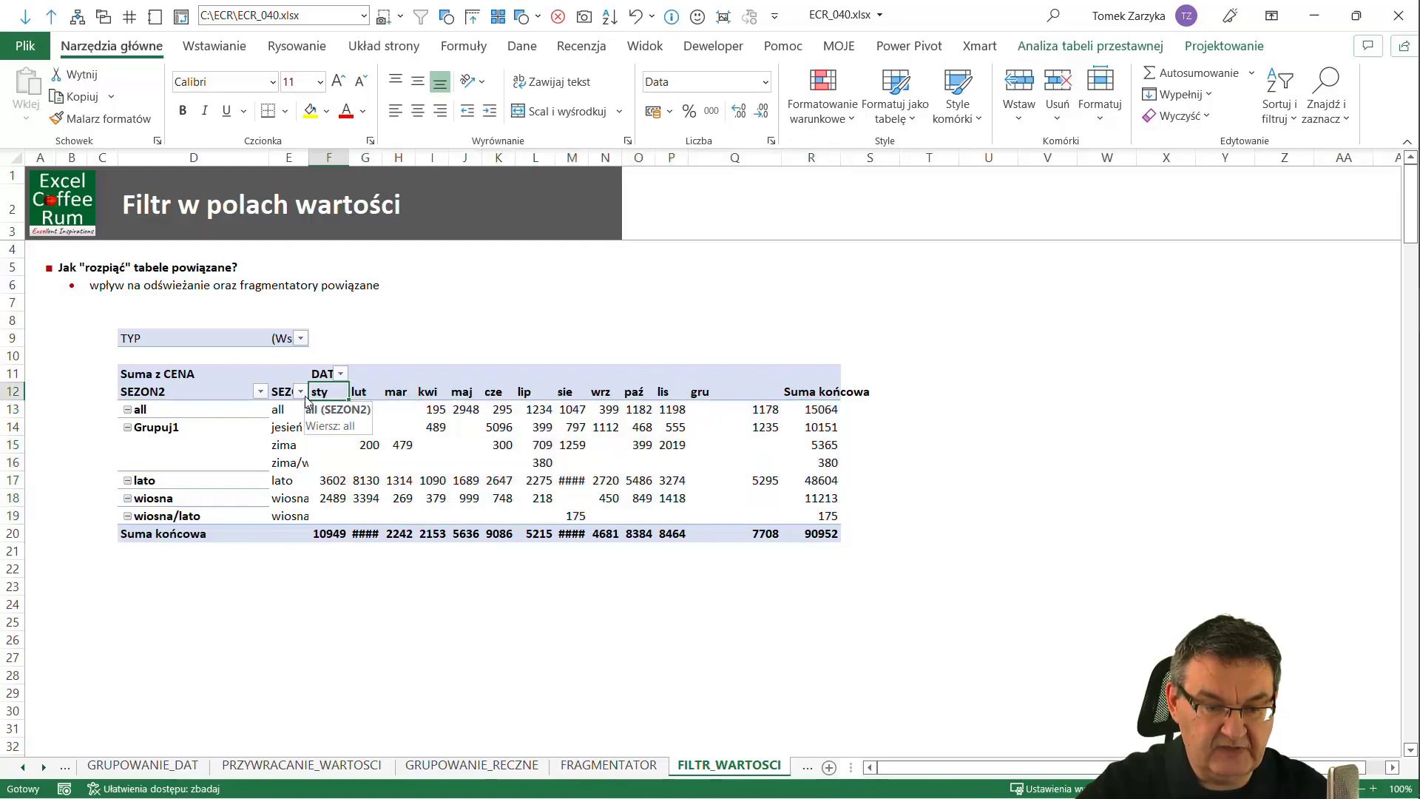
pyautogui.click(301, 392)
pyautogui.press('Escape')
pyautogui.moveTo(332, 411); pyautogui.dragTo(811, 512)
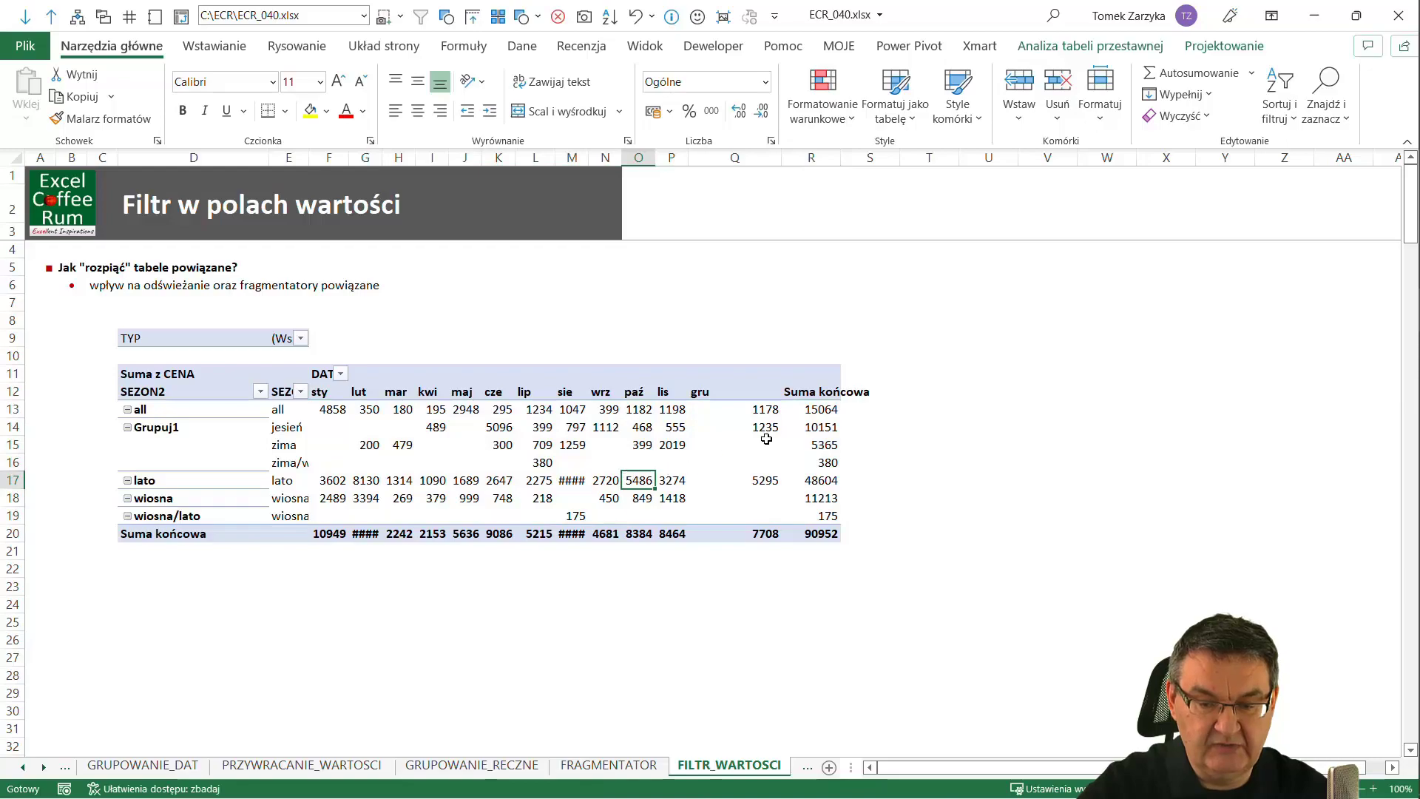
# - From cell S13 beside the pivot, turn on AutoFilter for header row 12 with Ctrl+Shift+L
pyautogui.click(852, 413)
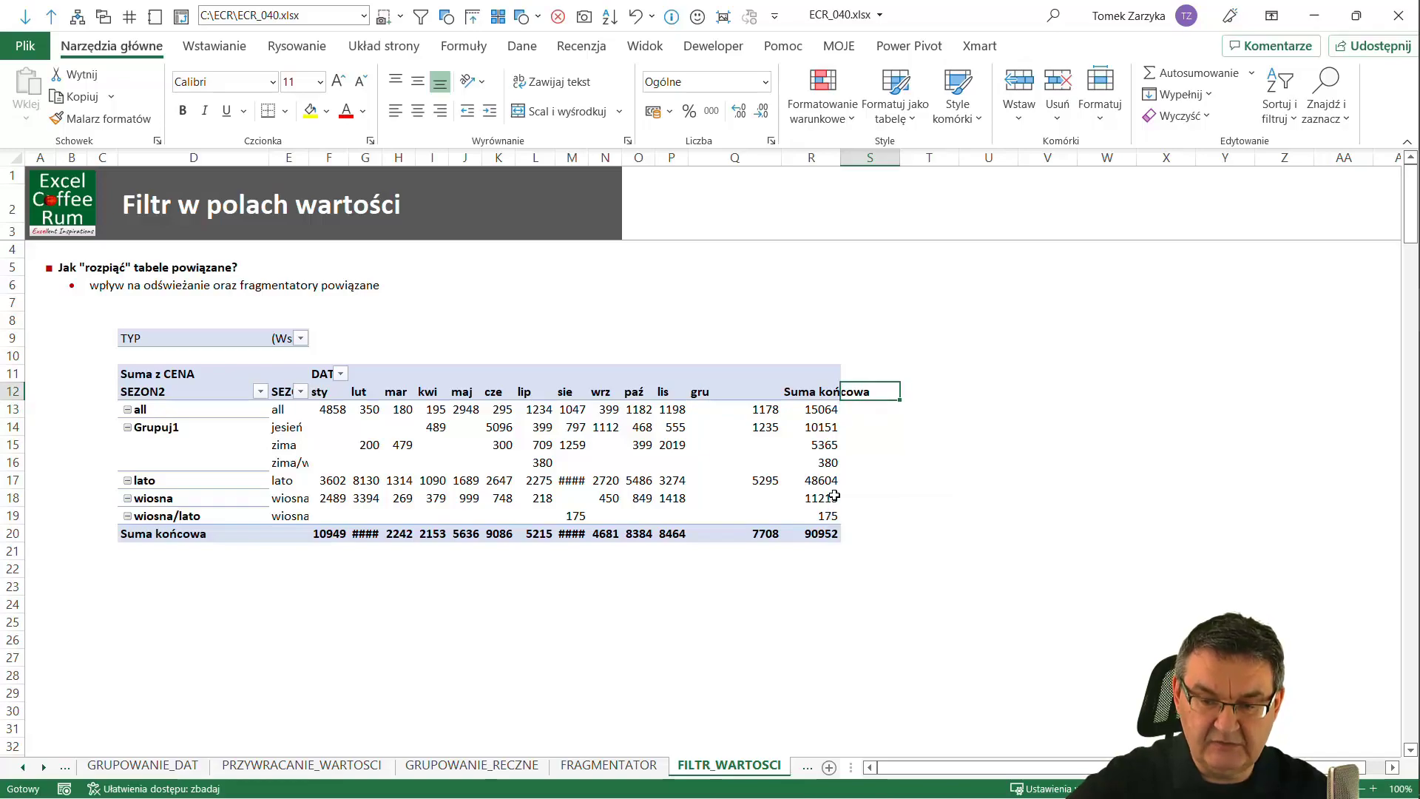
pyautogui.hotkey('shift', 'Down')
pyautogui.hotkey('shift', 'Down')
pyautogui.hotkey('shift', 'Down')
pyautogui.hotkey('shift', 'Down')
pyautogui.press('Down')
pyautogui.press('Down')
pyautogui.press('Down')
pyautogui.press('Up')
pyautogui.press('Up')
pyautogui.press('Up')
pyautogui.press('Up')
pyautogui.press('Down')
pyautogui.press('Down')
pyautogui.press('Down')
pyautogui.press('Down')
pyautogui.press('Down')
pyautogui.press('Down')
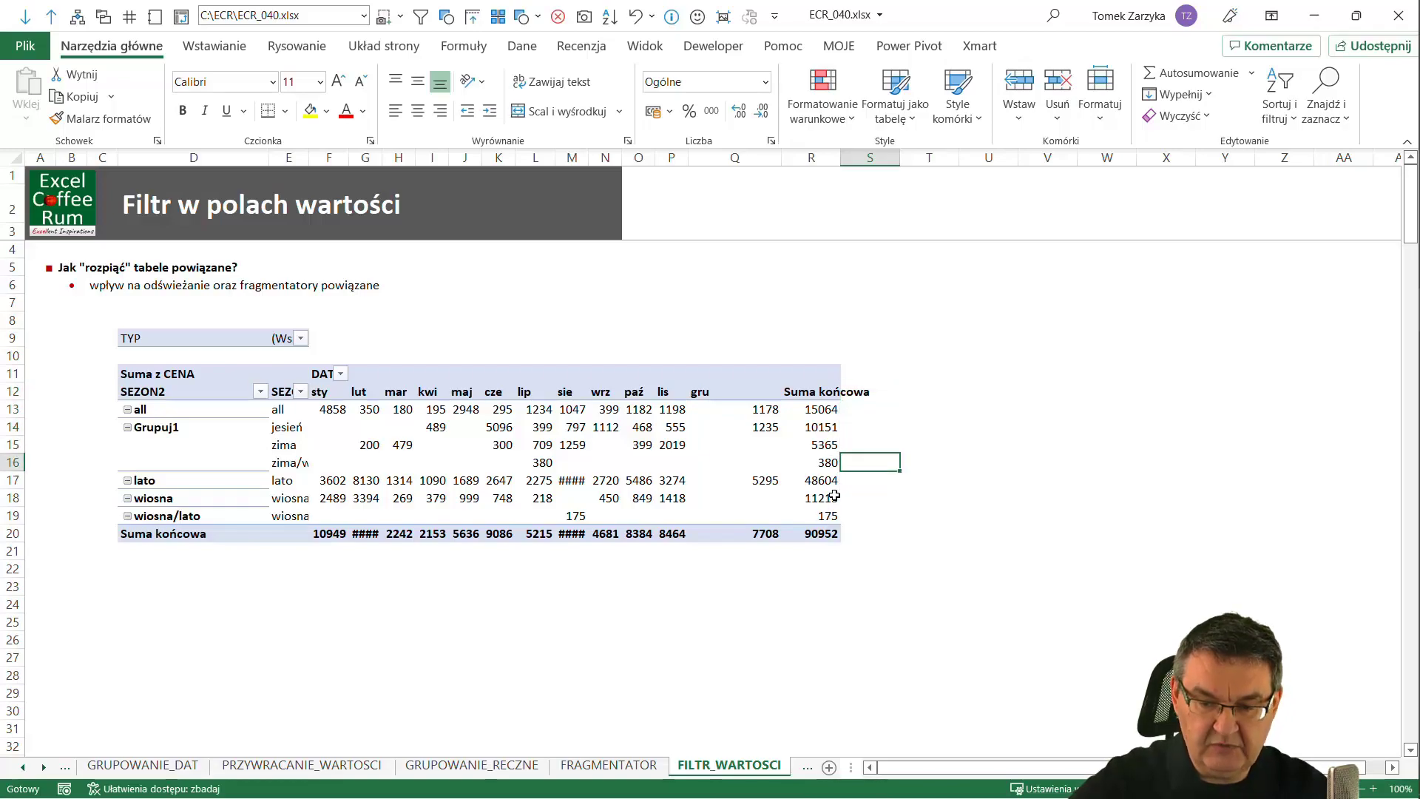
pyautogui.press('Left')
pyautogui.press('Left')
pyautogui.press('Left')
pyautogui.press('Down')
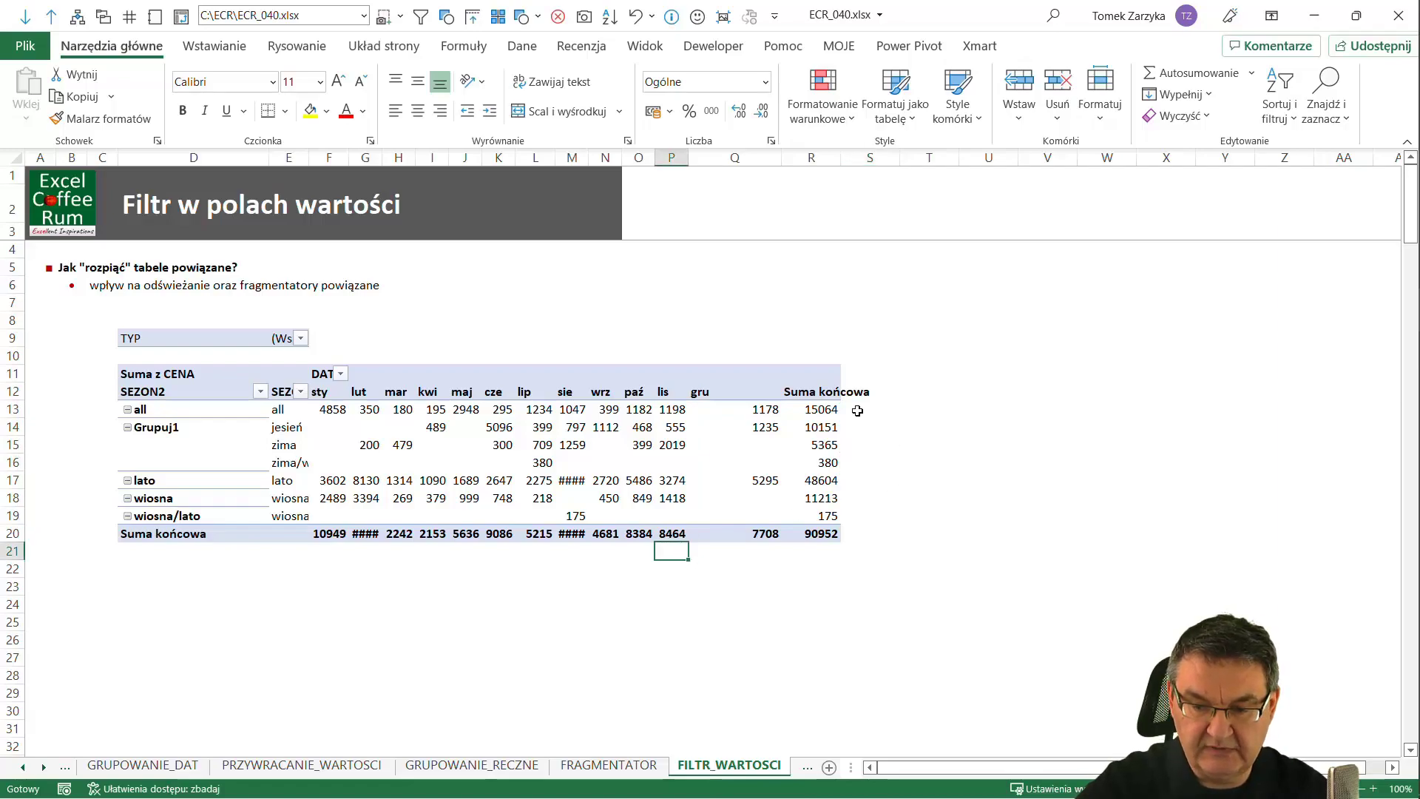
pyautogui.click(858, 410)
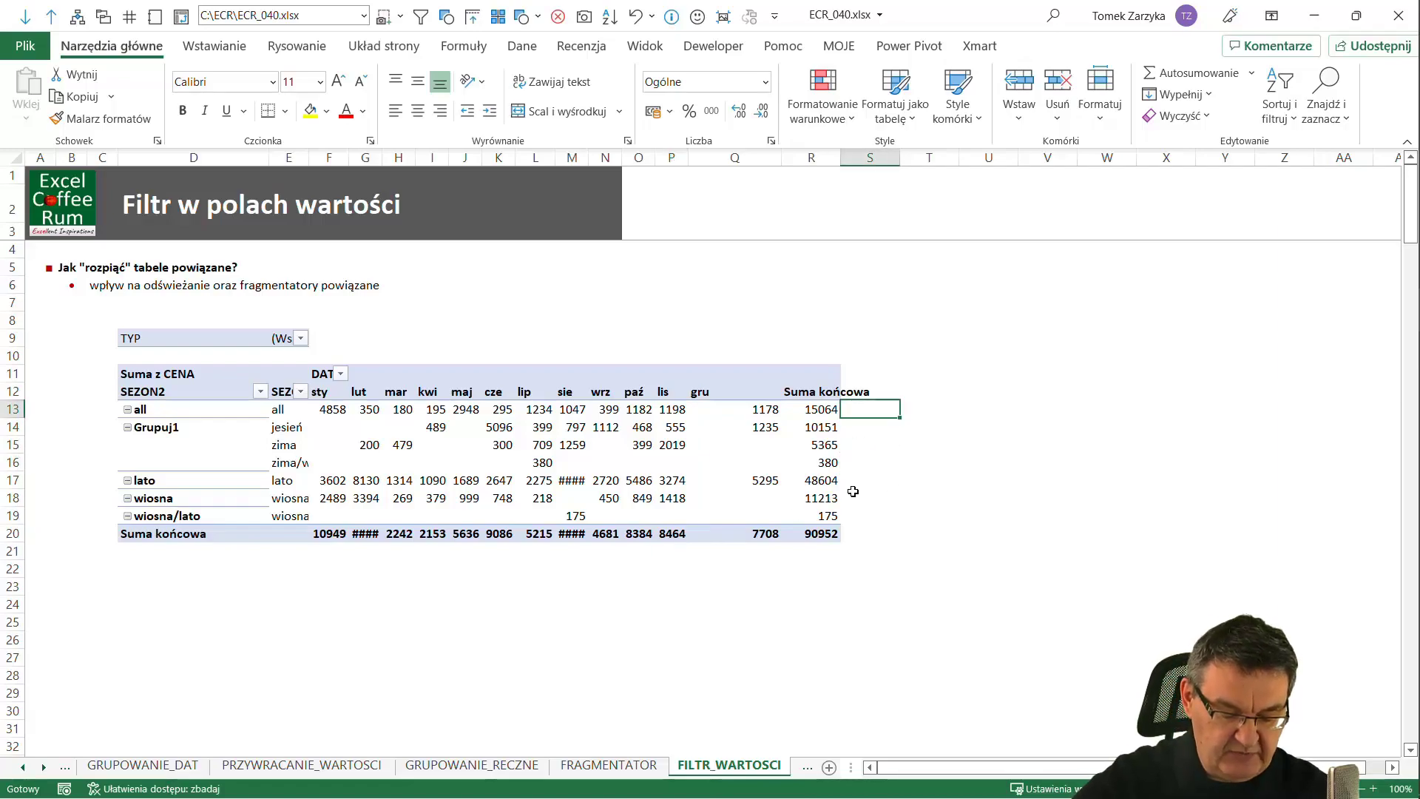
pyautogui.hotkey('ctrl', 'shift', 'l')
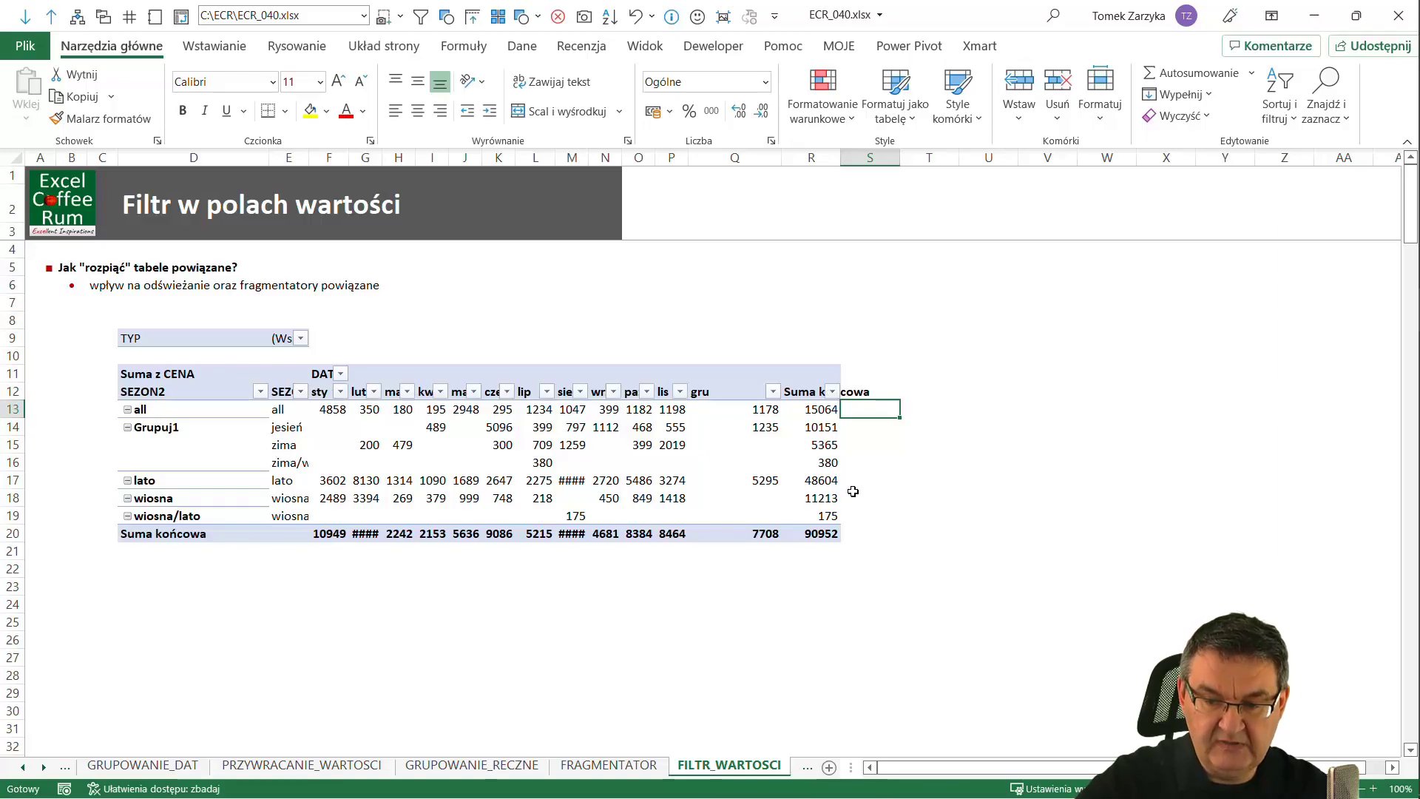
# - Open and cancel the sie and Suma końcowa autofilter lists, then turn AutoFilter off
pyautogui.click(579, 392)
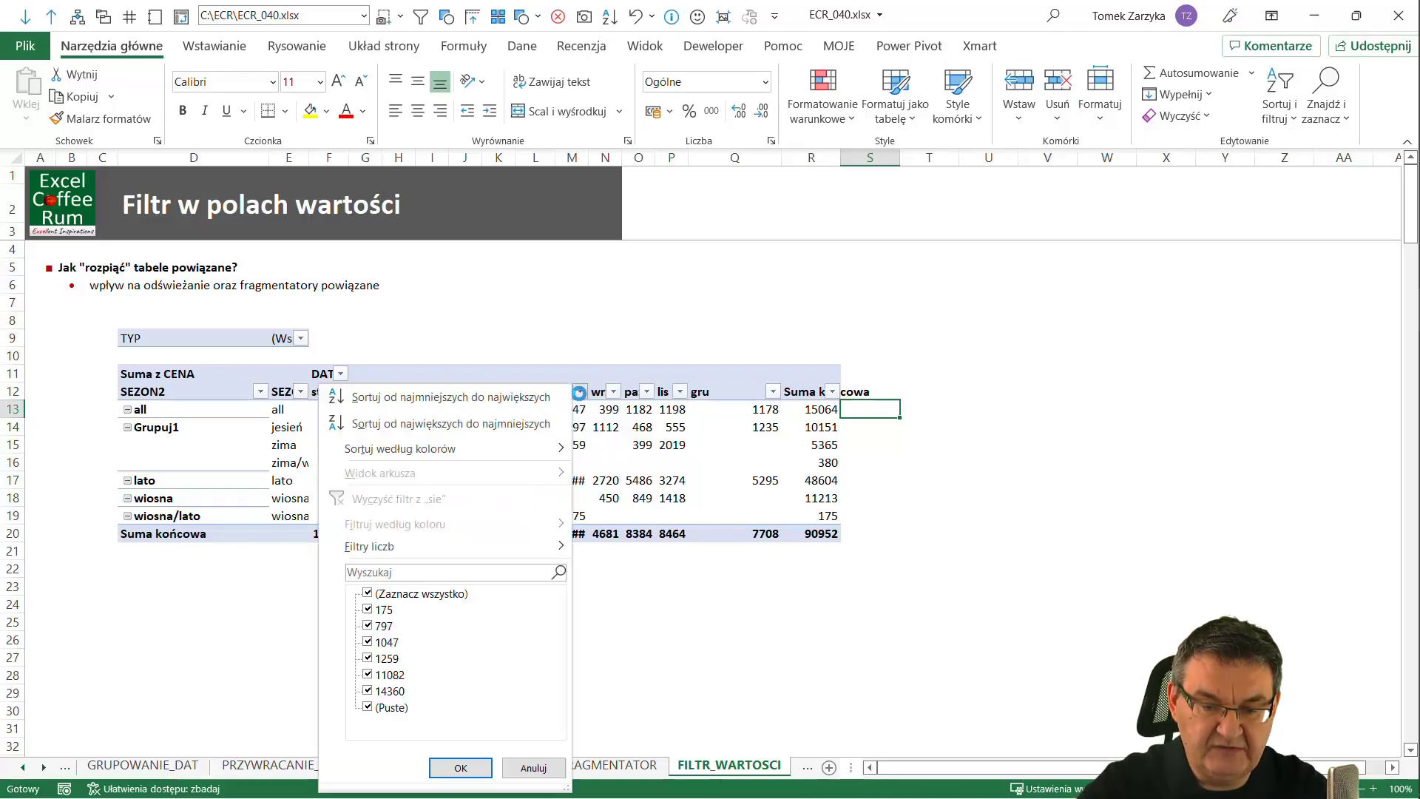
pyautogui.click(533, 767)
pyautogui.click(832, 391)
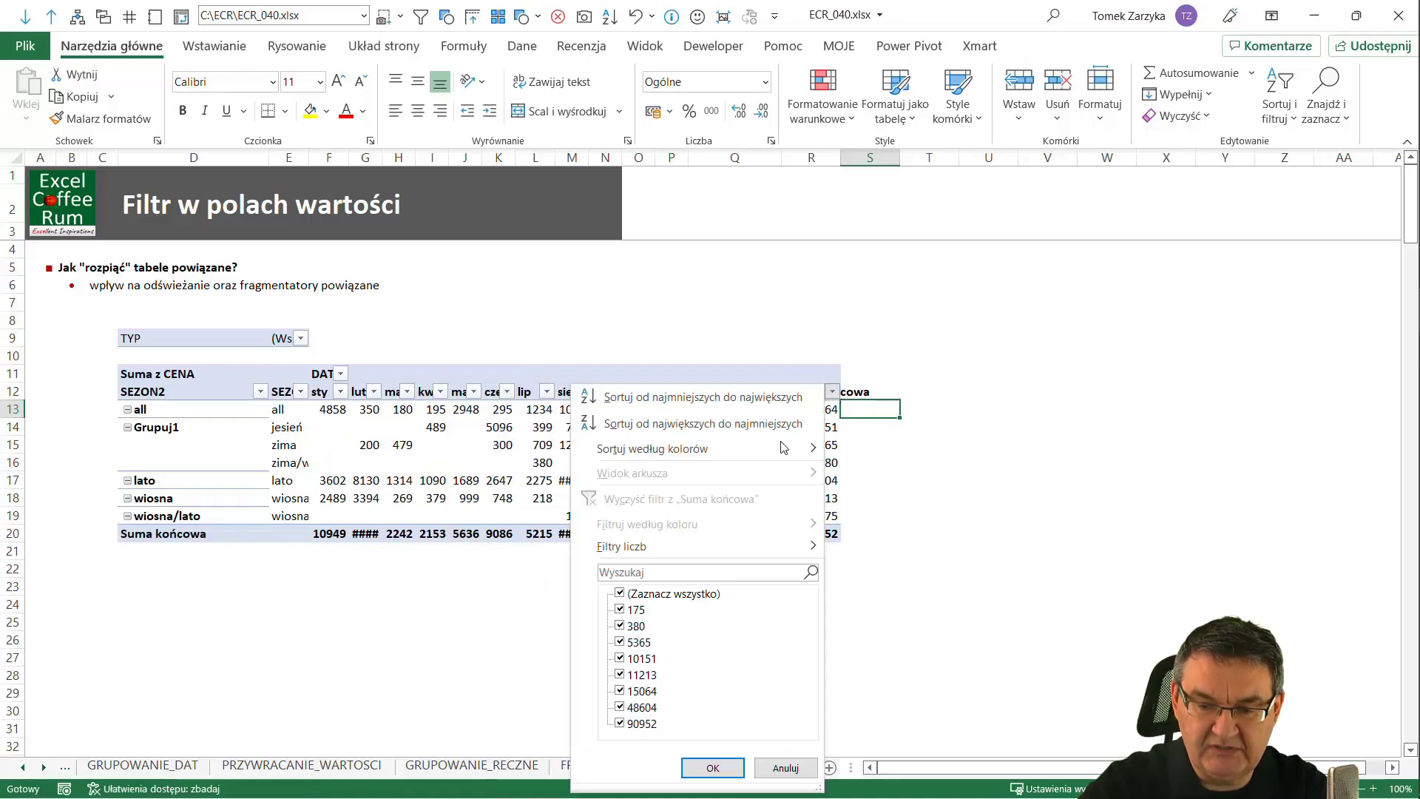
pyautogui.click(785, 768)
pyautogui.moveTo(765, 427)
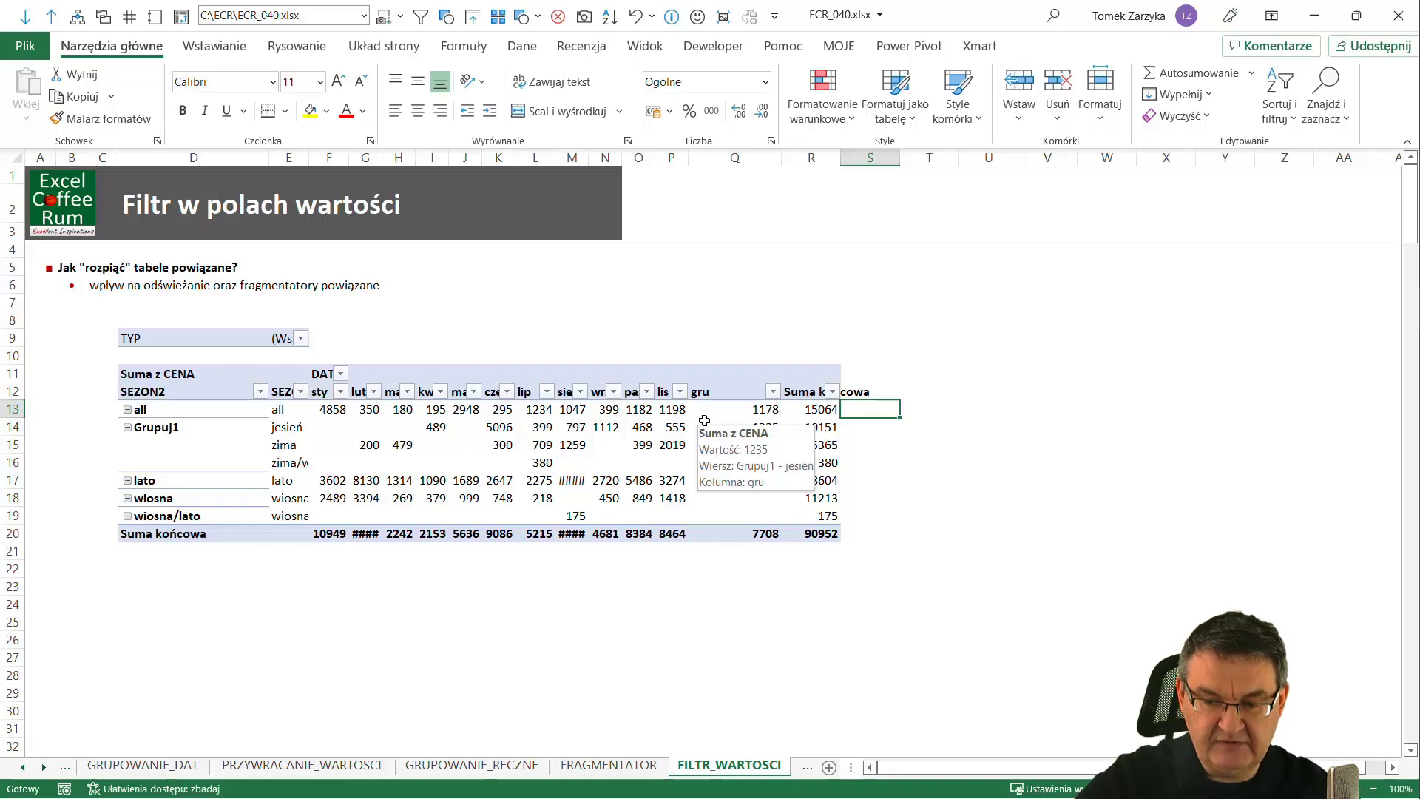
pyautogui.hotkey('ctrl', 'shift', 'l')
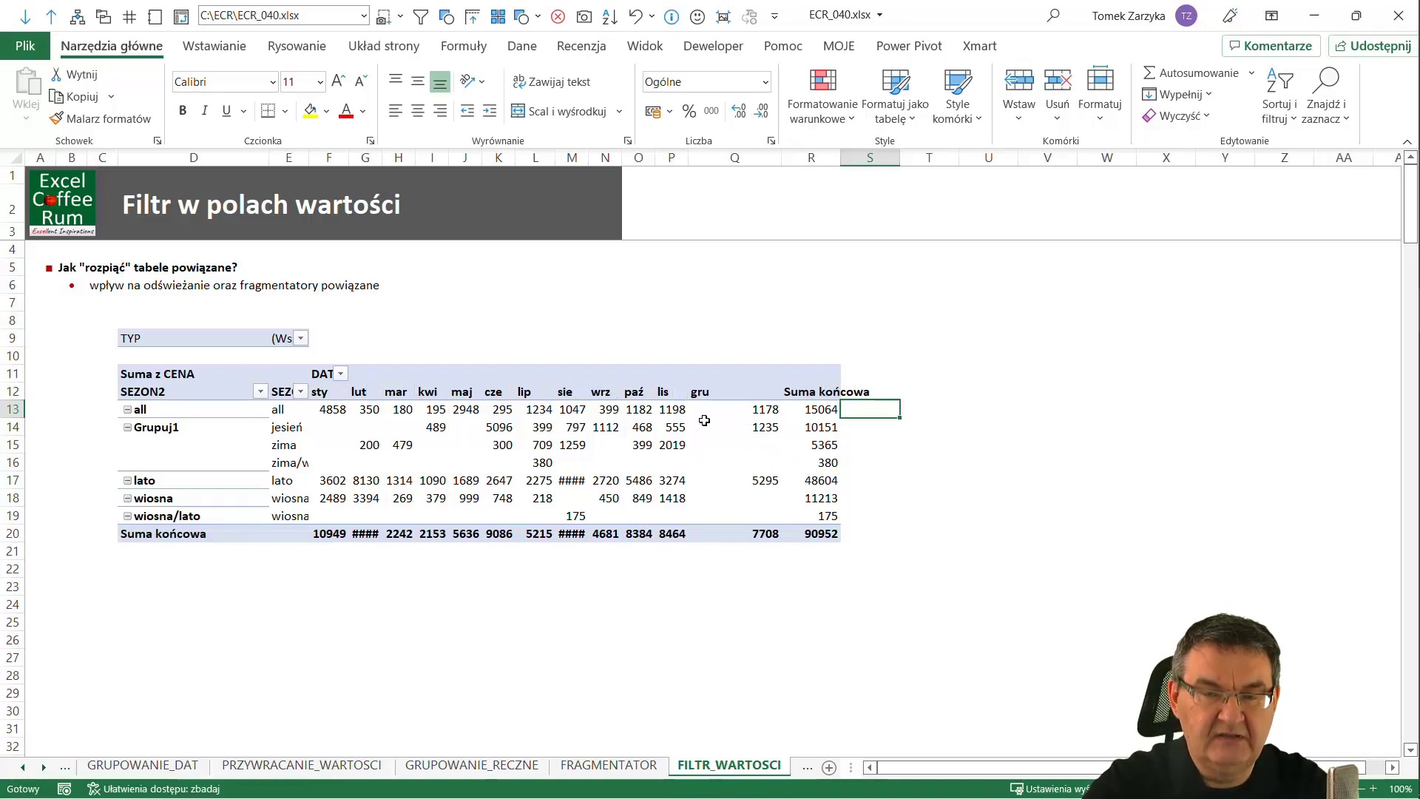